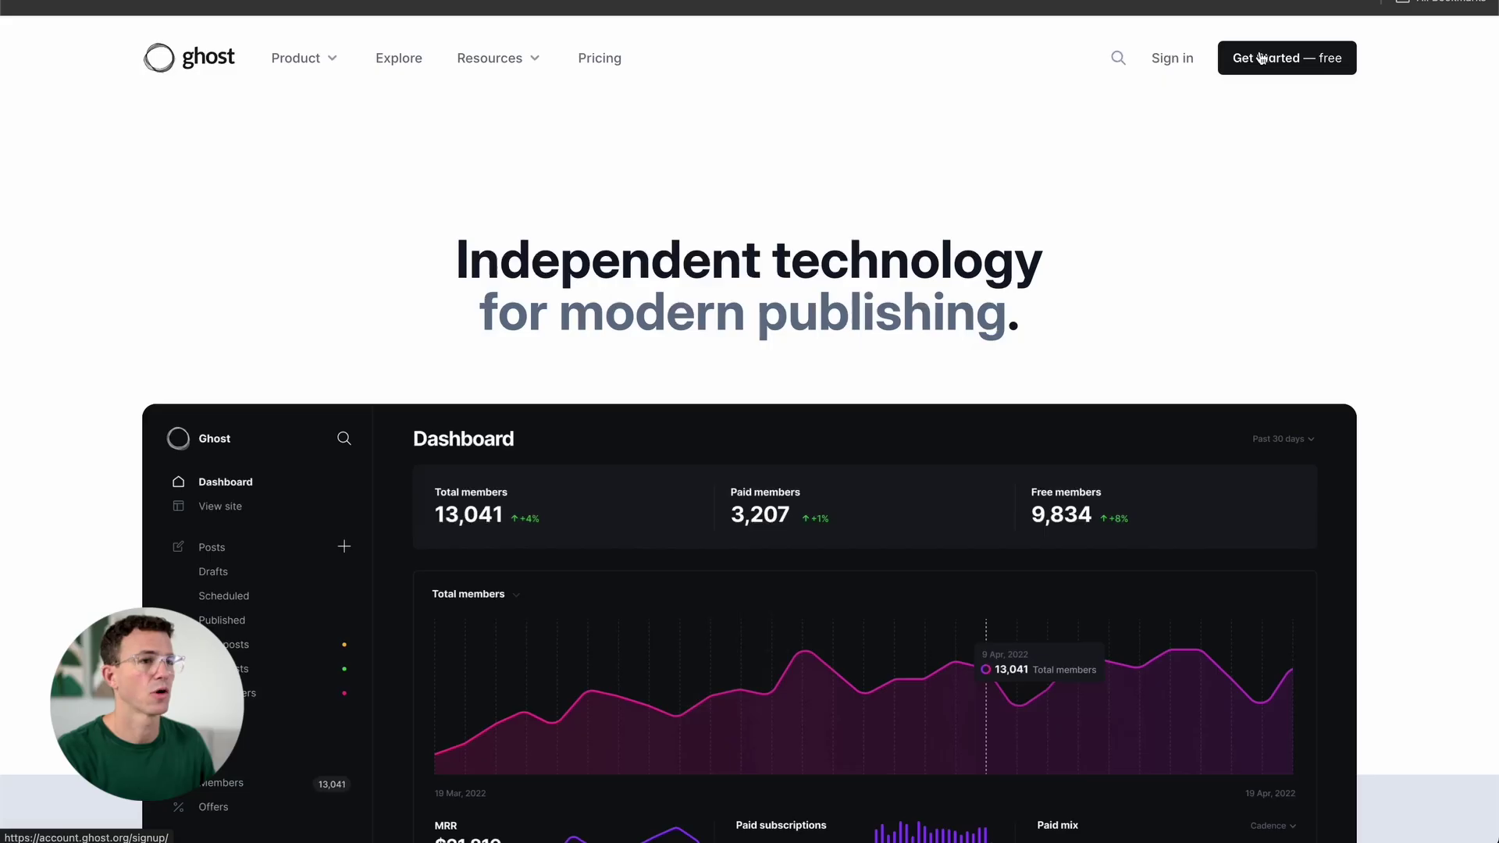
Sign up for a free Ghost account and create the publication named 'JJ Thelen'.
{"action": "left_click", "coordinate": [1262, 57]}
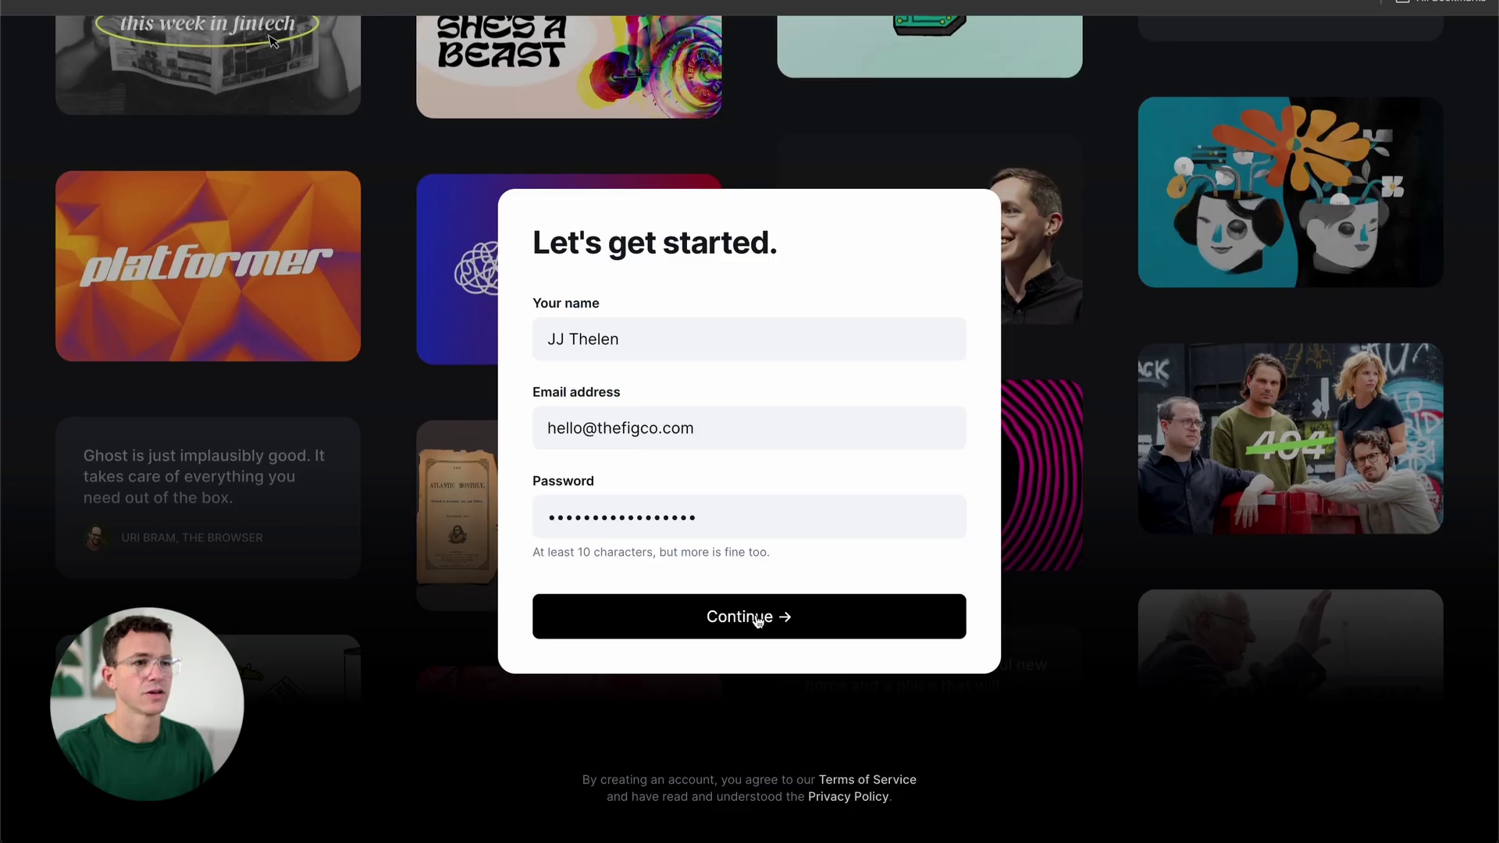
{"action": "left_click", "coordinate": [755, 620]}
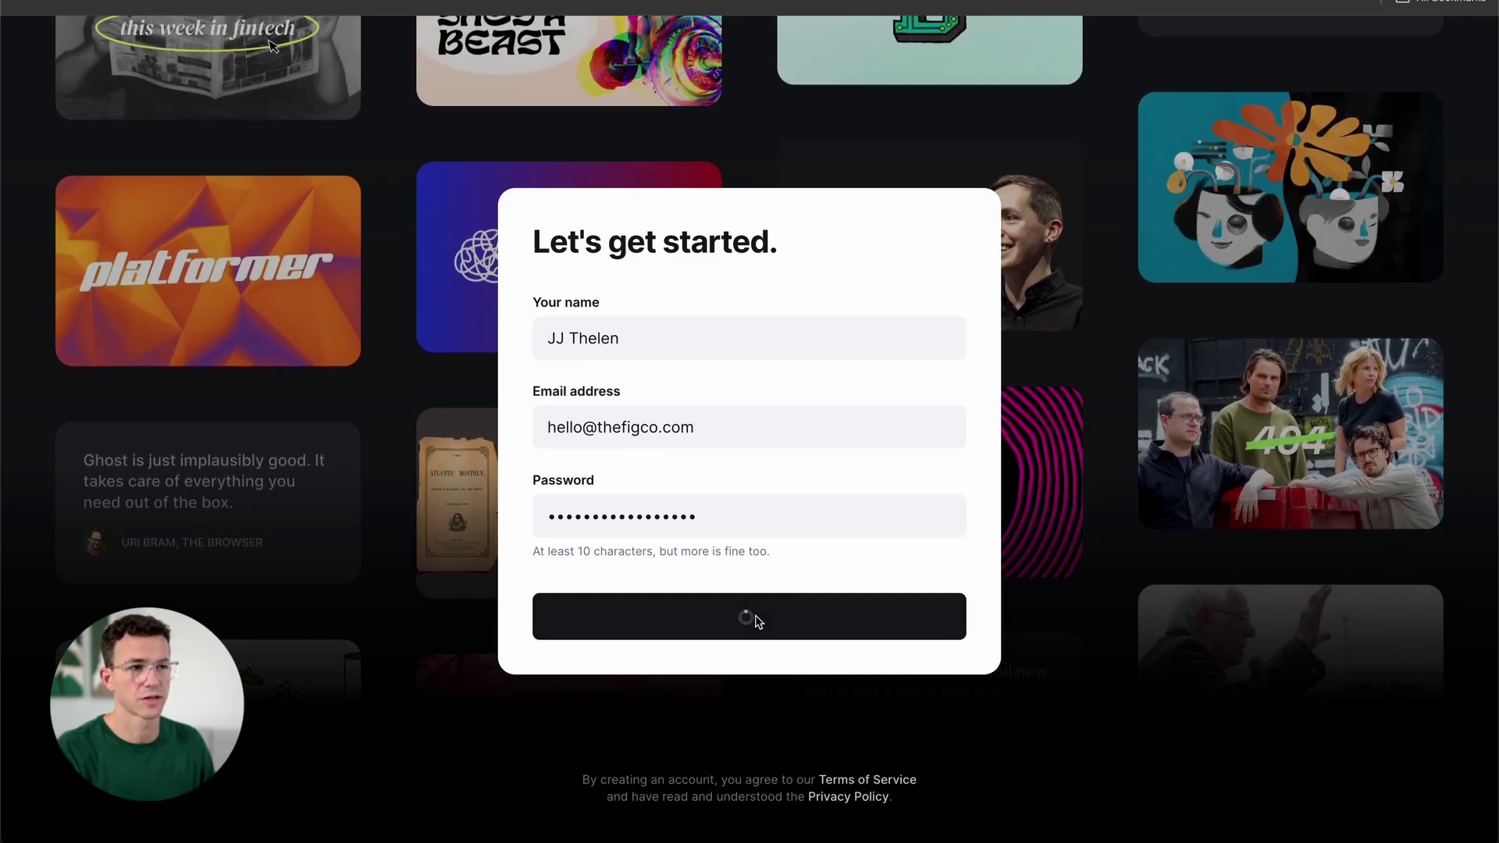
{"action": "type", "text": "JJ Thelen"}
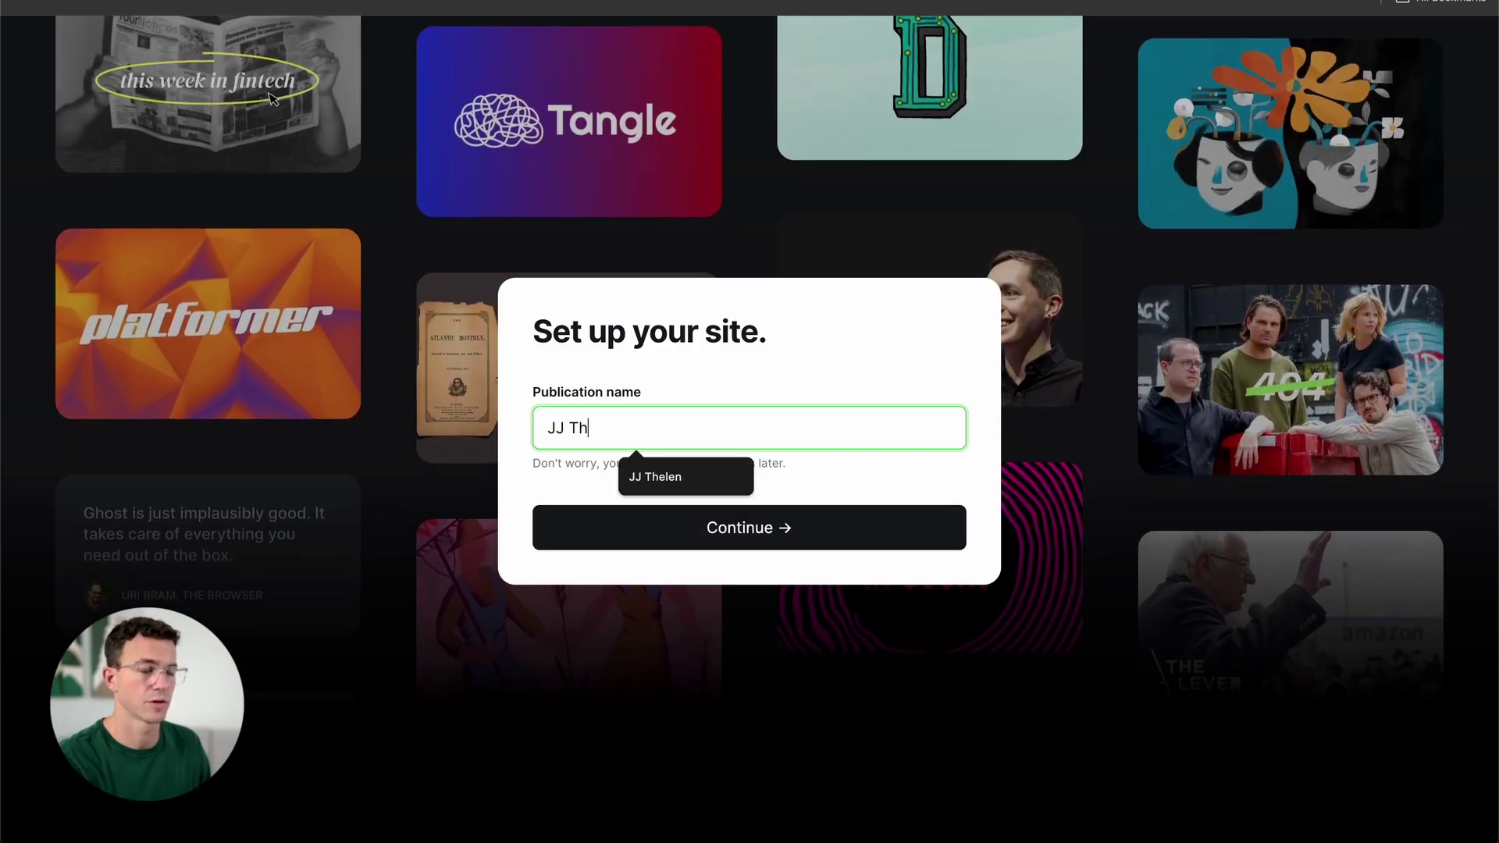
{"action": "left_click", "coordinate": [687, 534]}
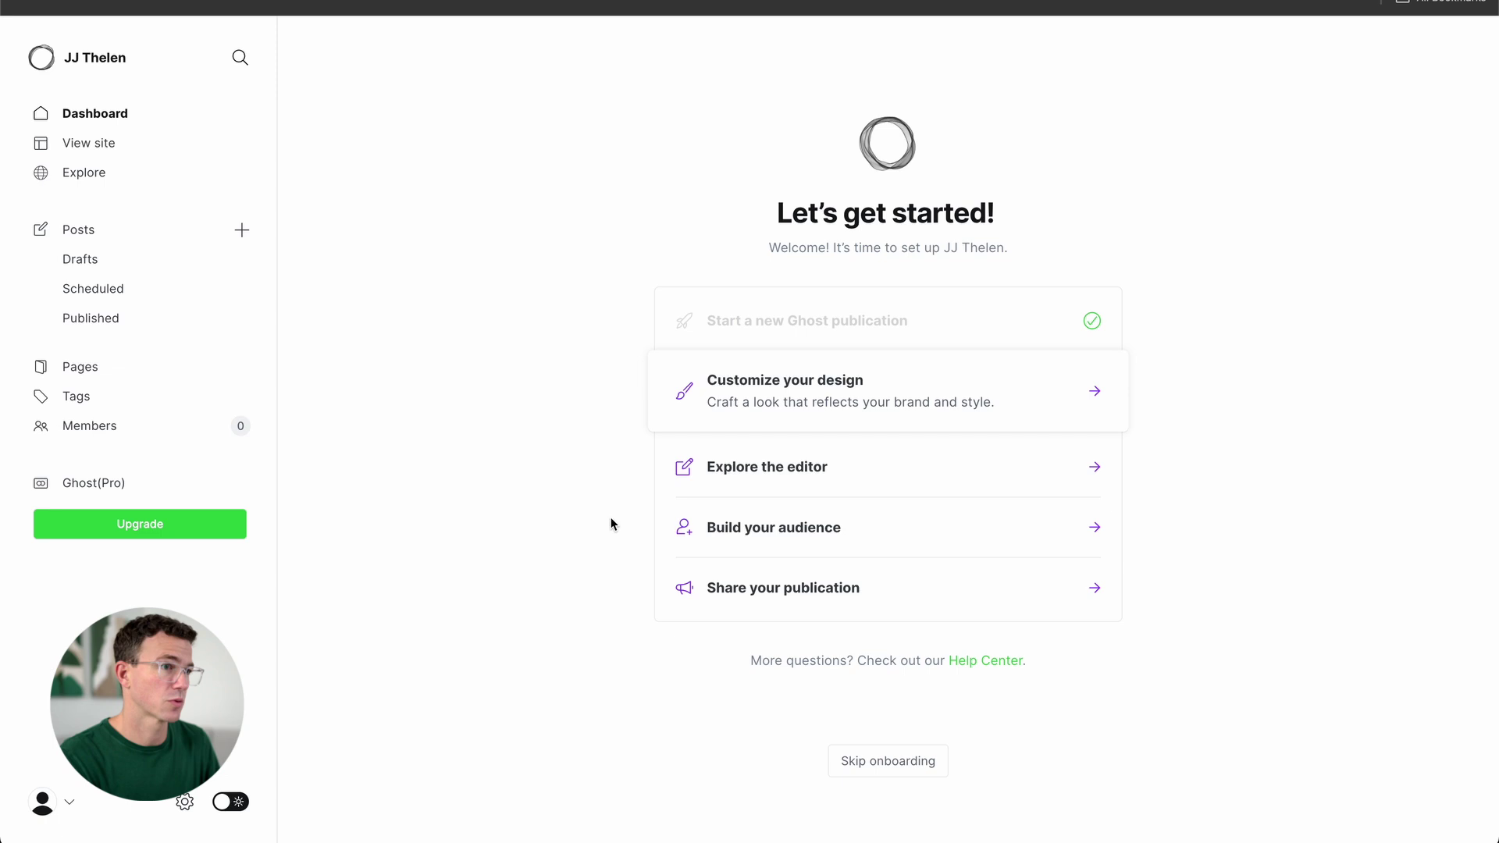
Set the site description to 'Grow your business with YouTube'.
{"action": "left_click", "coordinate": [807, 396]}
{"action": "type", "text": "Grow"}
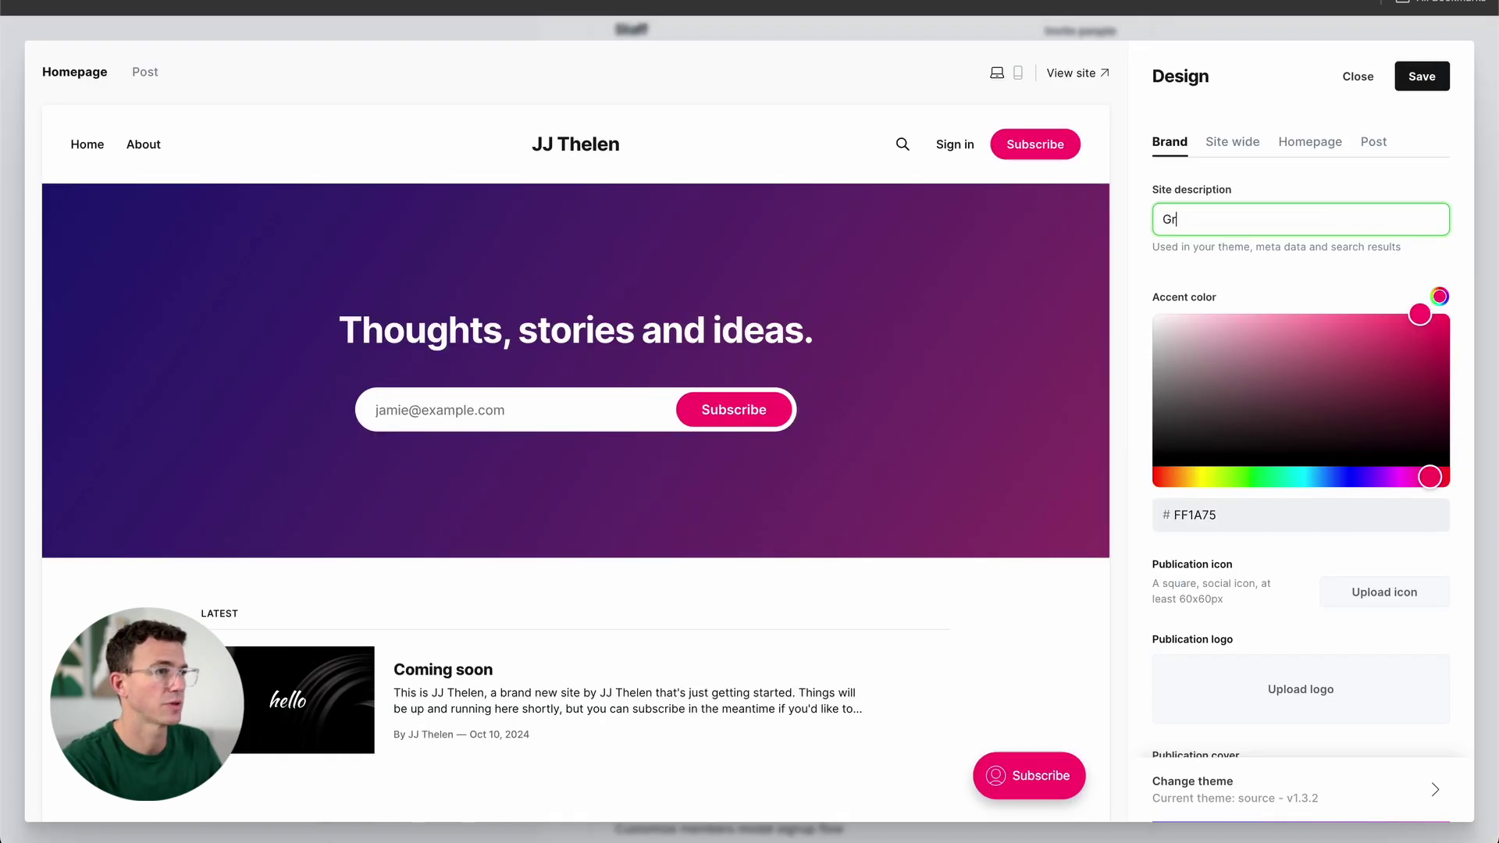
{"action": "type", "text": "your business with YouTube"}
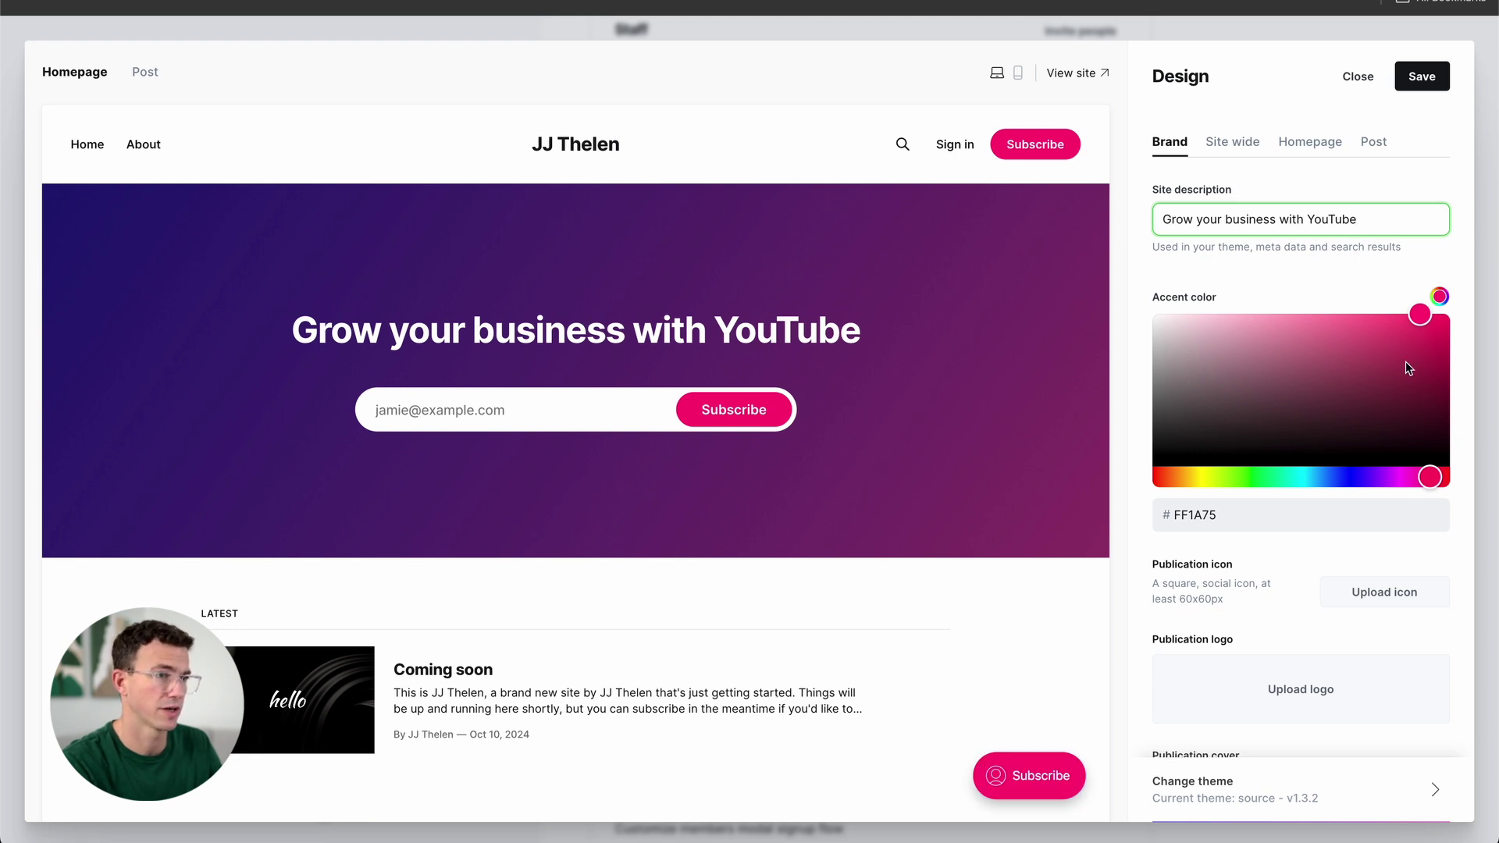
Make the accent colour blue (#1508f8) and upload the JJ icon and JJ THELEN_LOGO logo.
{"action": "left_click_drag", "start_coordinate": [1427, 484], "coordinate": [1212, 481]}
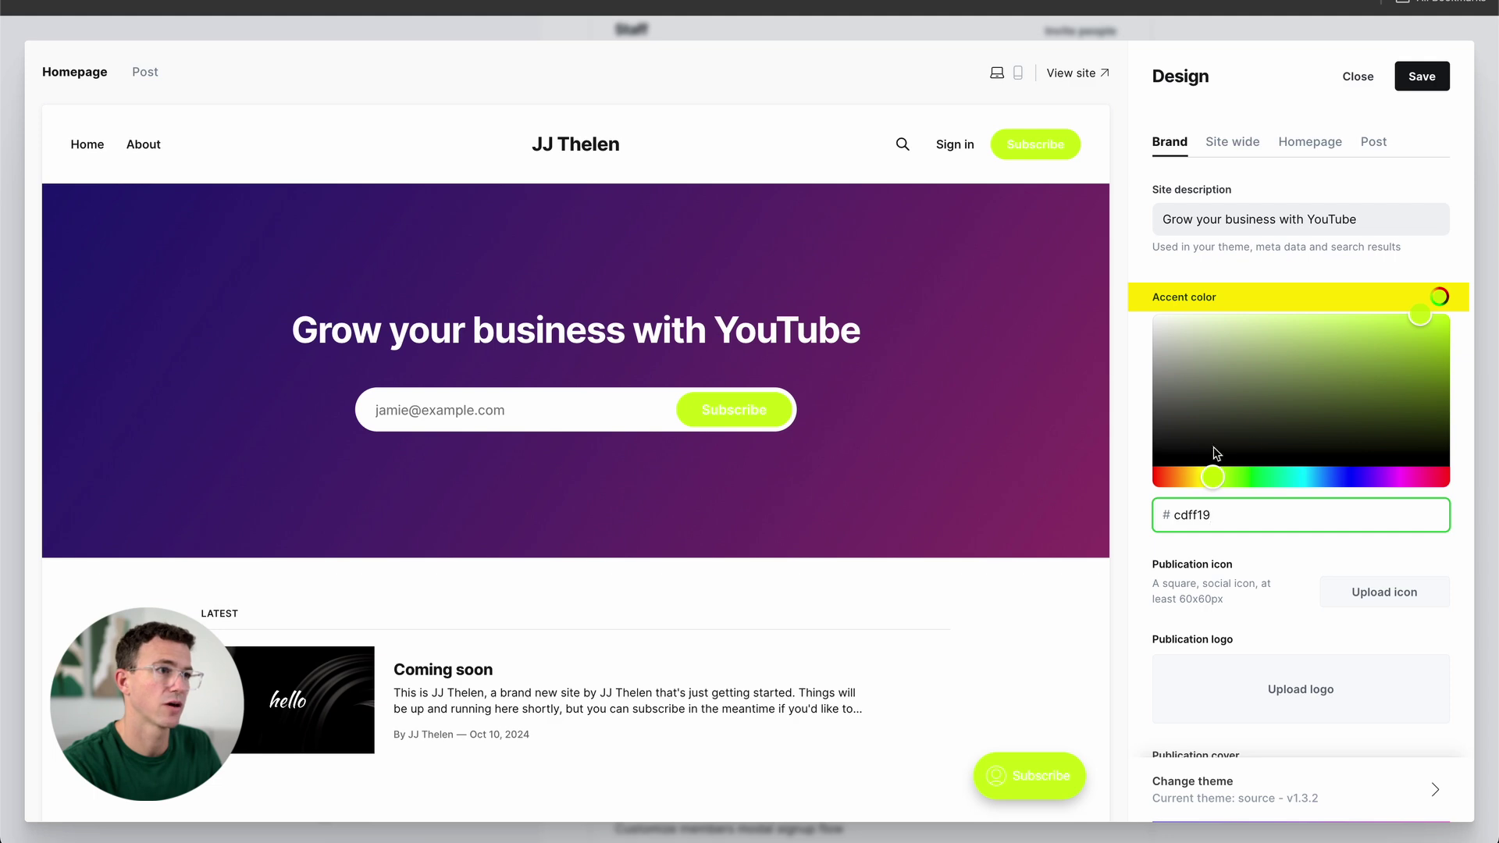
{"action": "left_click_drag", "start_coordinate": [1213, 478], "coordinate": [1353, 475]}
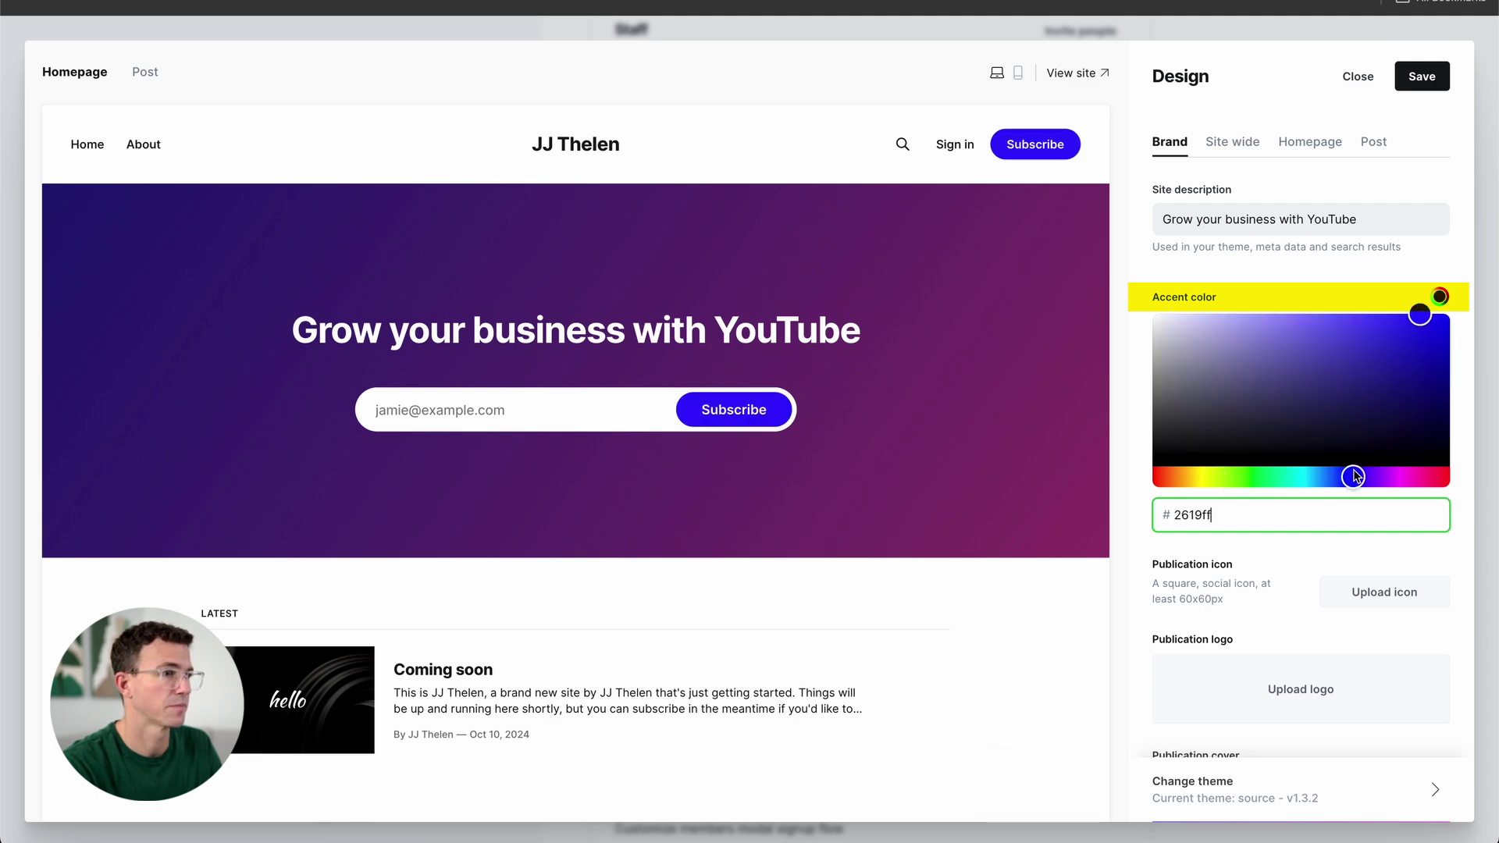
{"action": "left_click", "coordinate": [1384, 592]}
{"action": "left_click", "coordinate": [601, 467]}
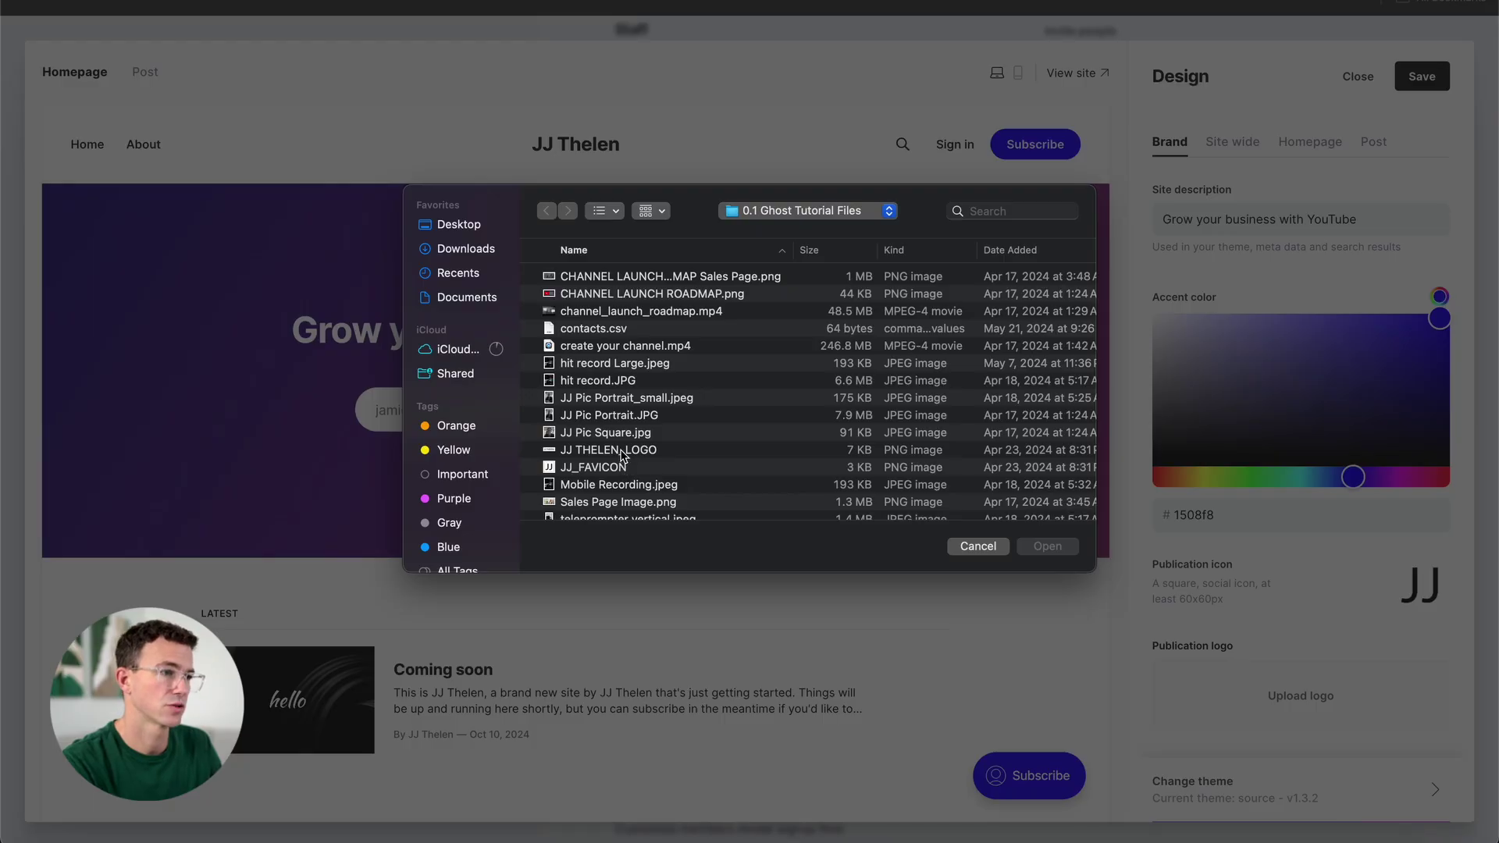
{"action": "double_click", "coordinate": [621, 451]}
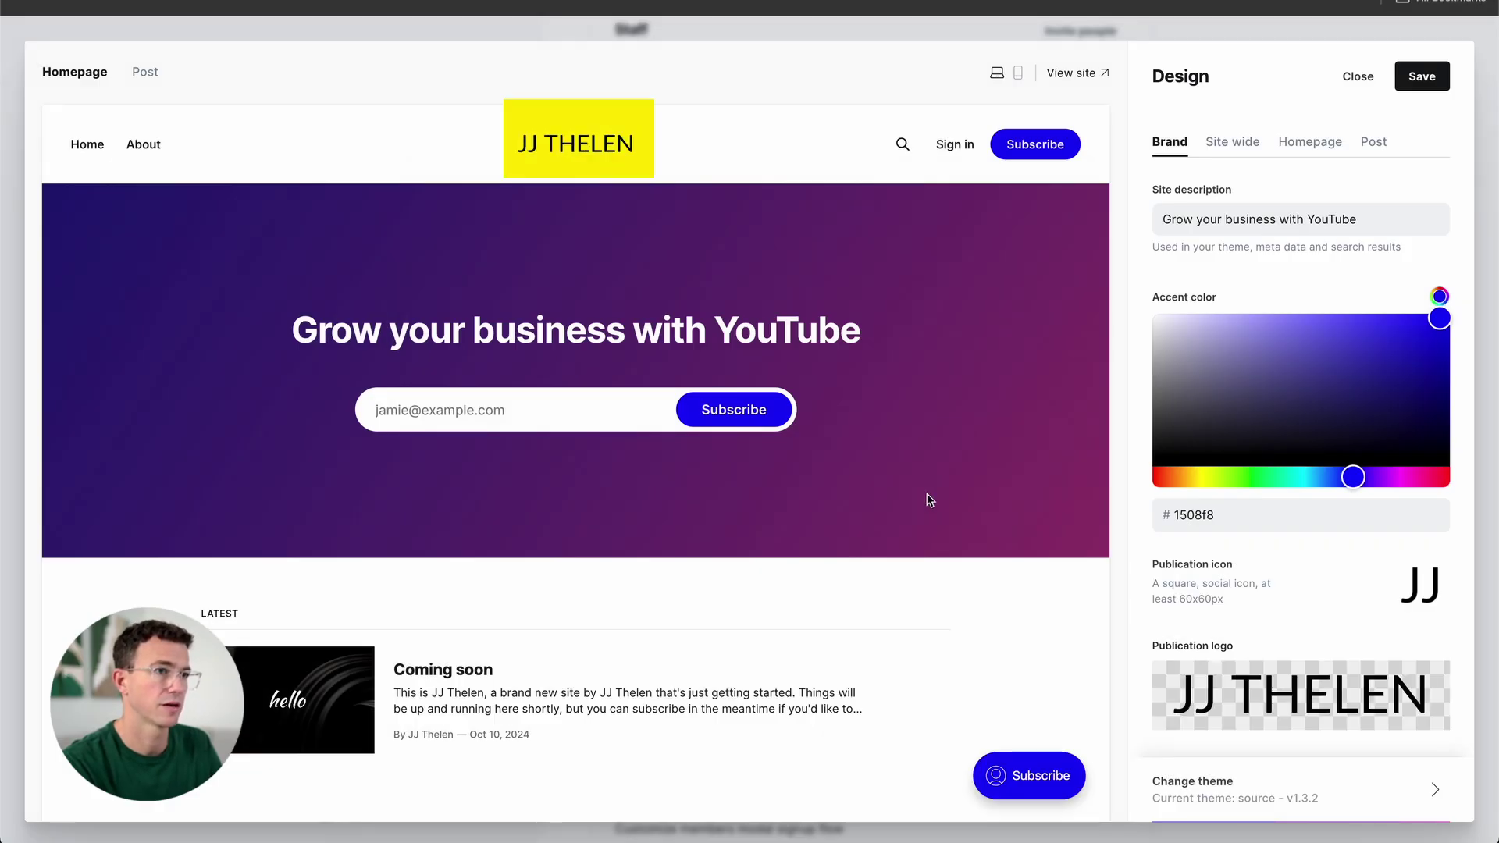
Replace the purple publication cover with Teleprompter_horizontal.jpeg.
{"action": "scroll", "coordinate": [1237, 614], "scroll_direction": "down", "scroll_amount": 3}
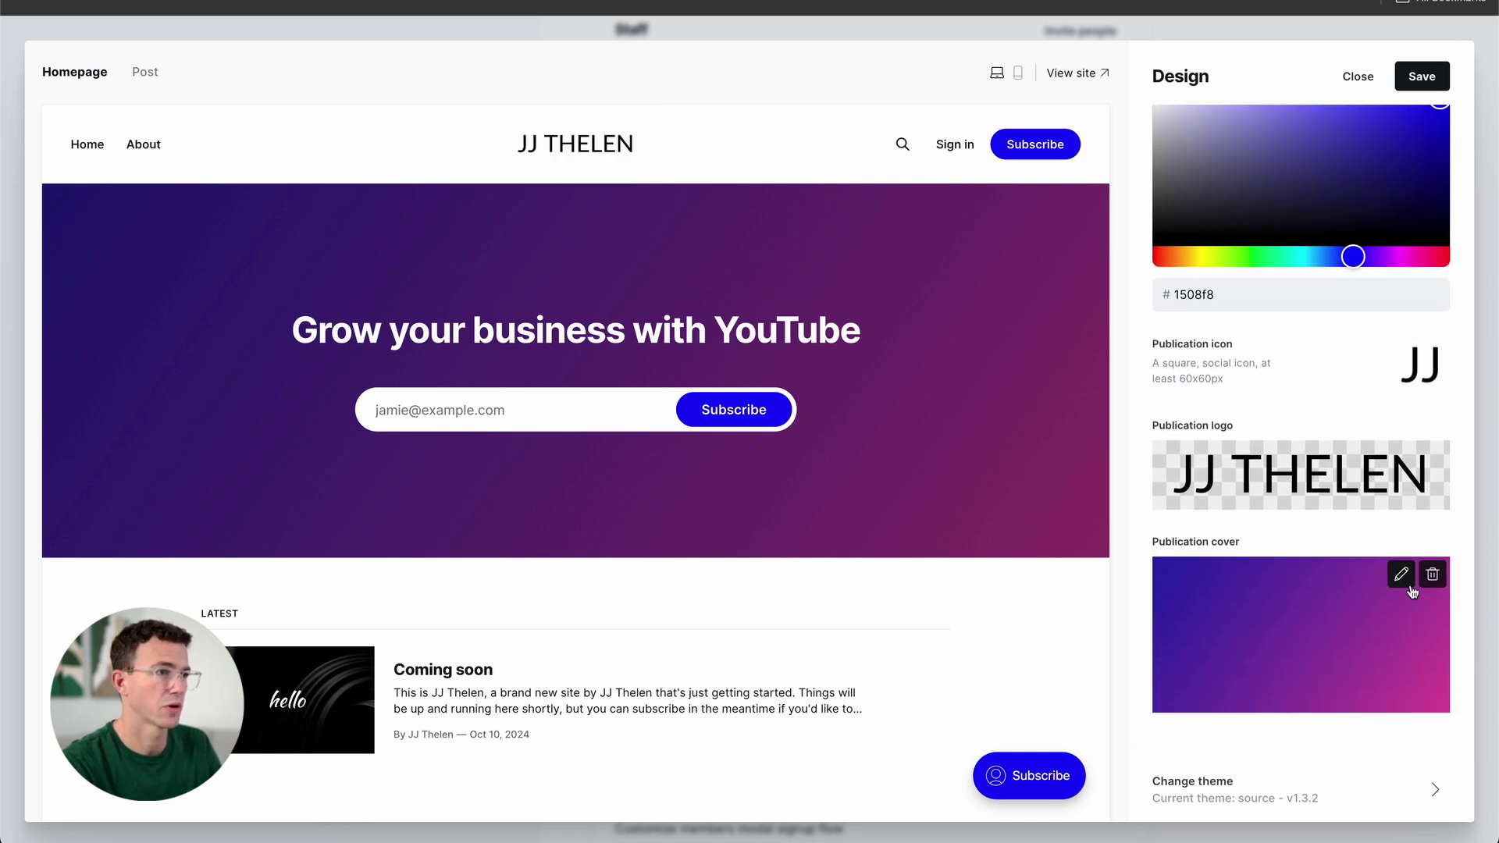
{"action": "left_click", "coordinate": [1432, 576]}
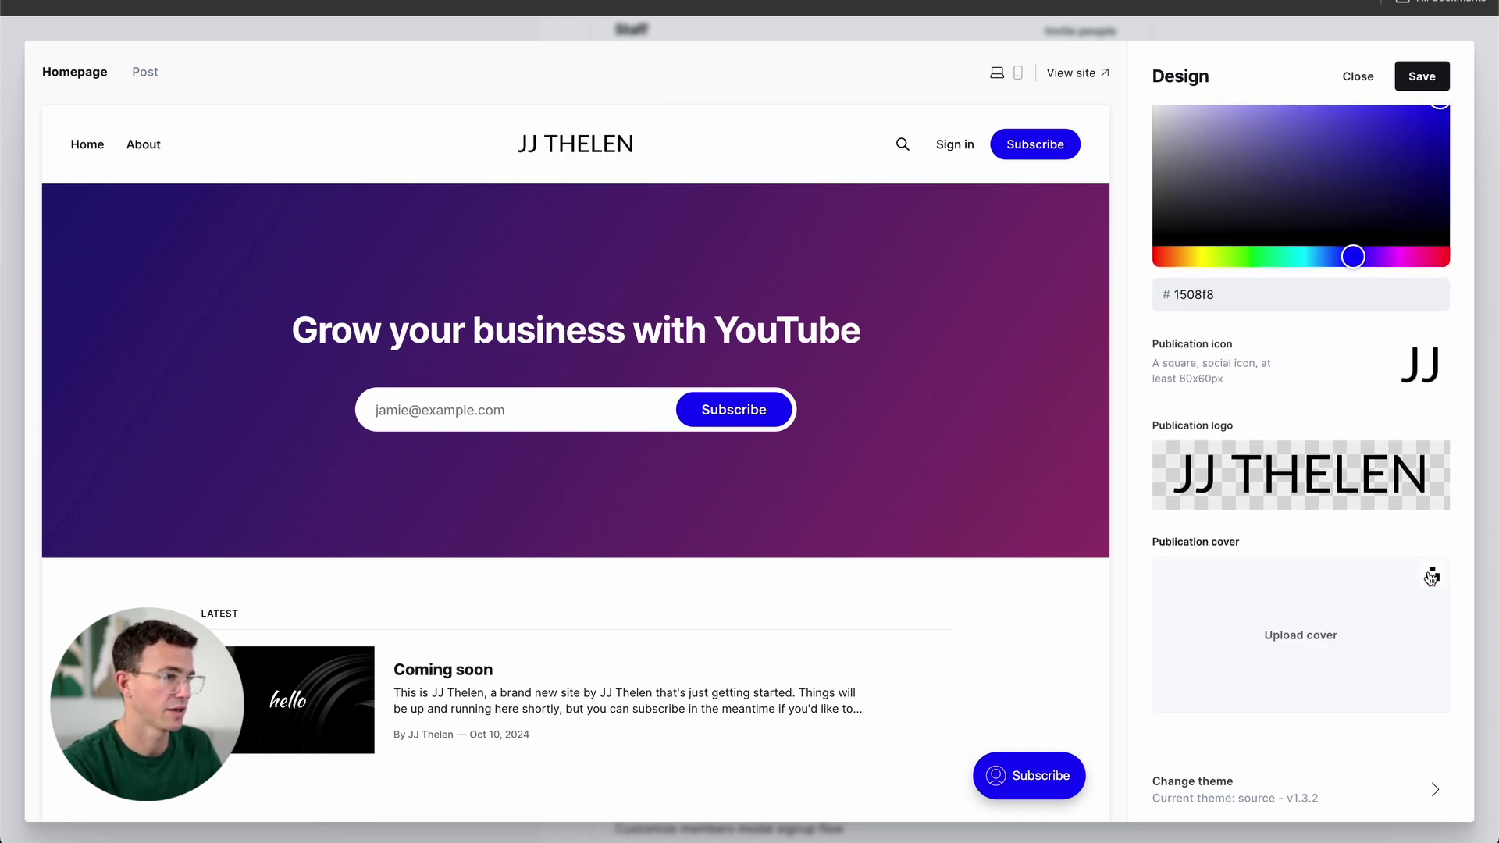
{"action": "left_click", "coordinate": [1315, 636]}
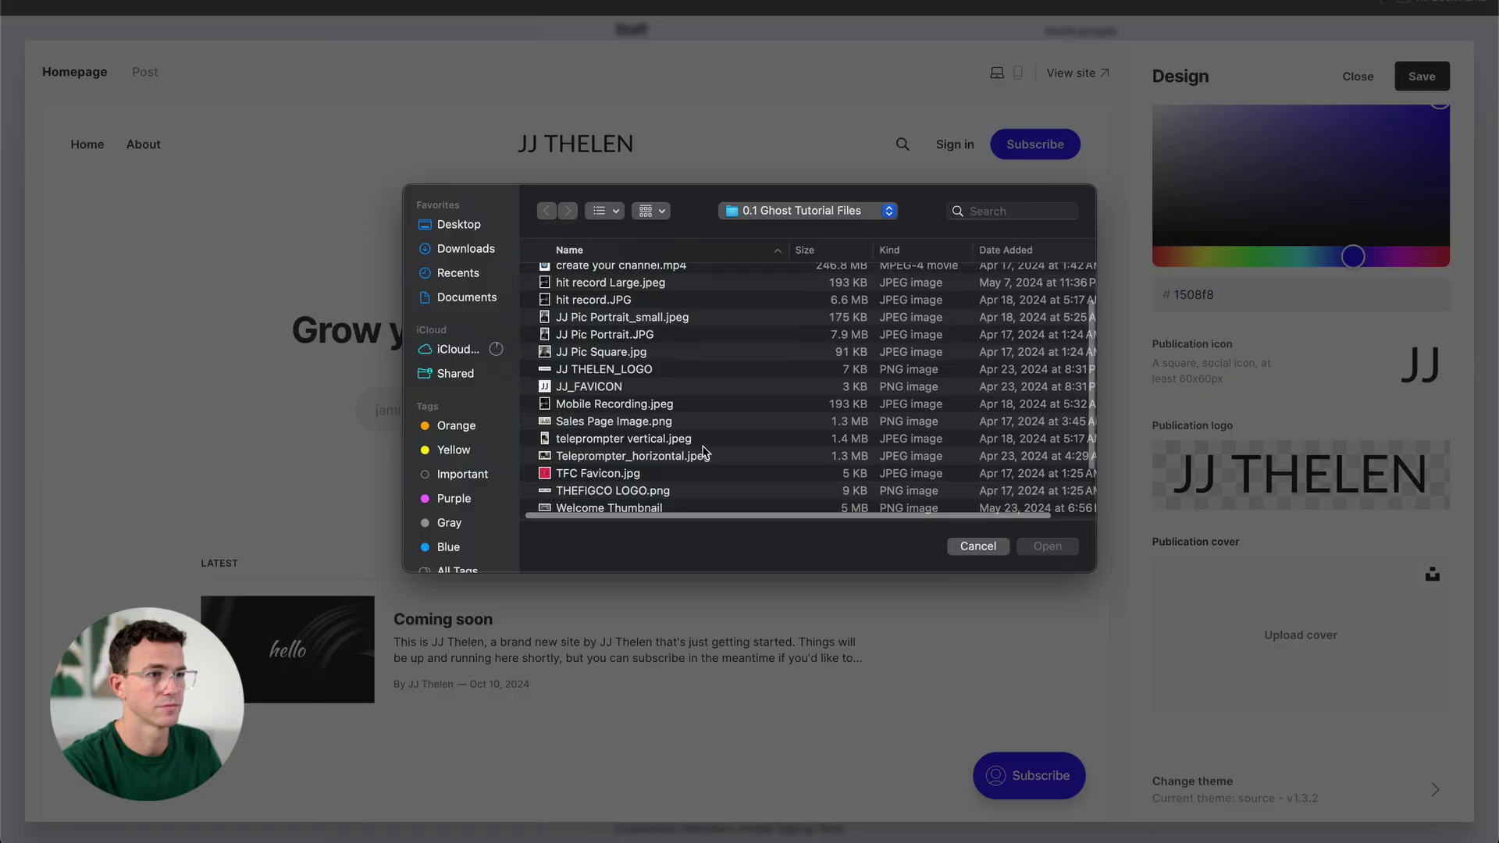
{"action": "left_click", "coordinate": [691, 461]}
{"action": "left_click", "coordinate": [1036, 549]}
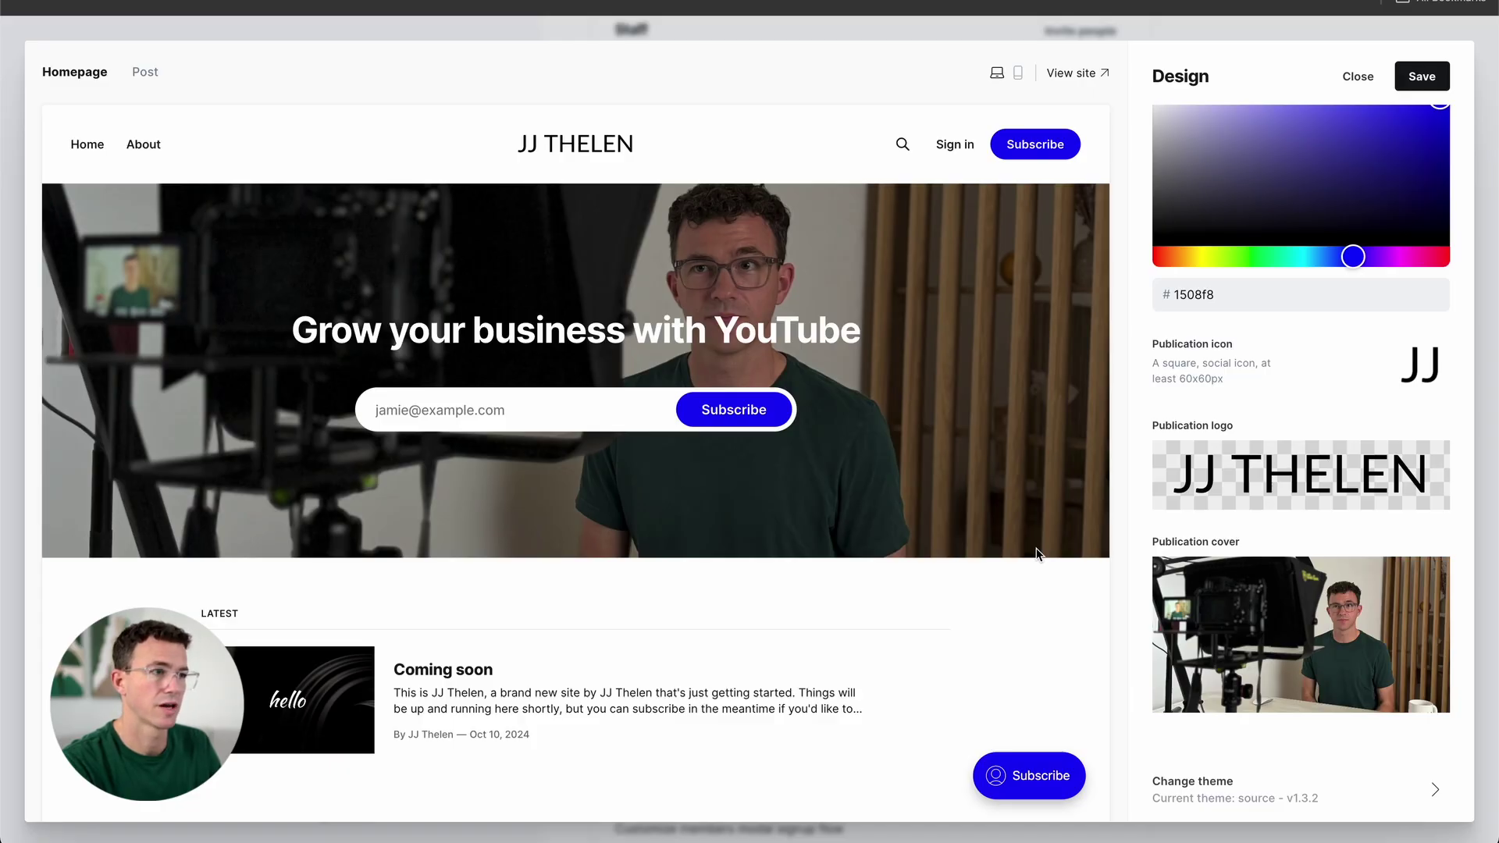
Apply the Cold filter to the cover photo and save the design.
{"action": "mouse_move", "coordinate": [1353, 571]}
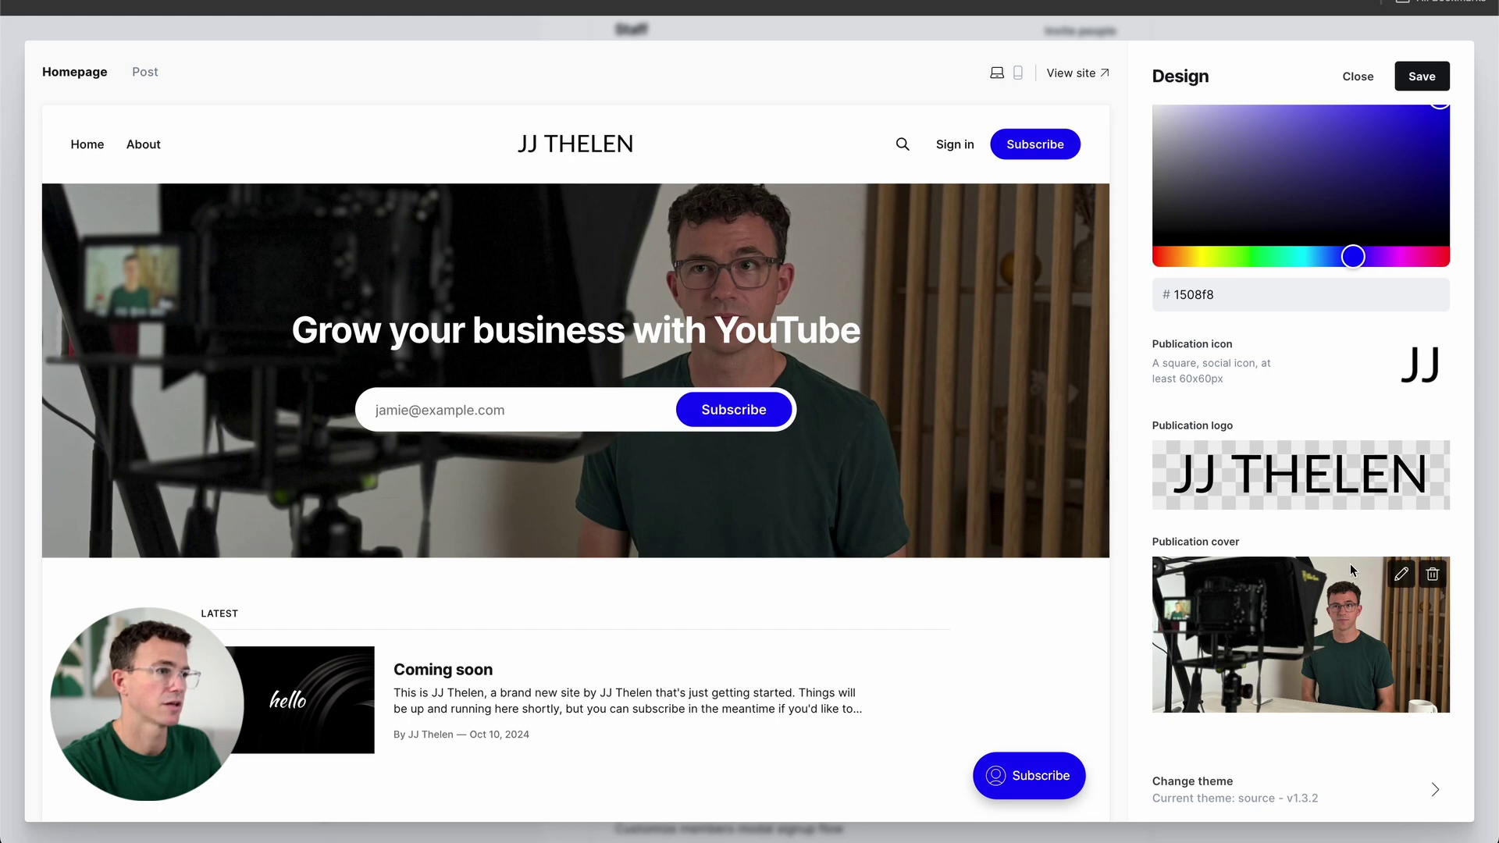
{"action": "left_click", "coordinate": [1403, 576]}
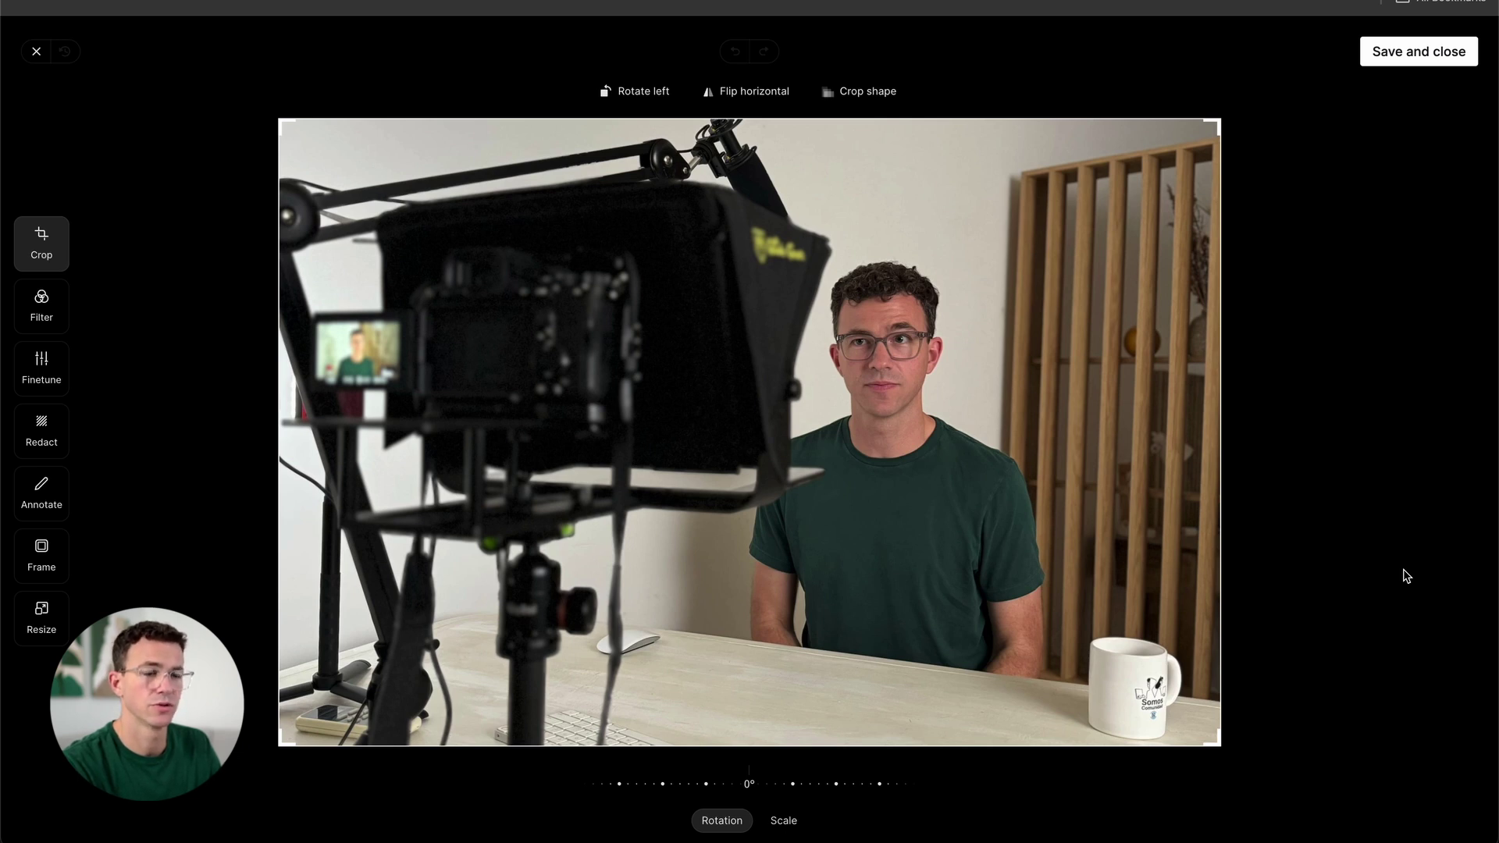
{"action": "left_click", "coordinate": [42, 315]}
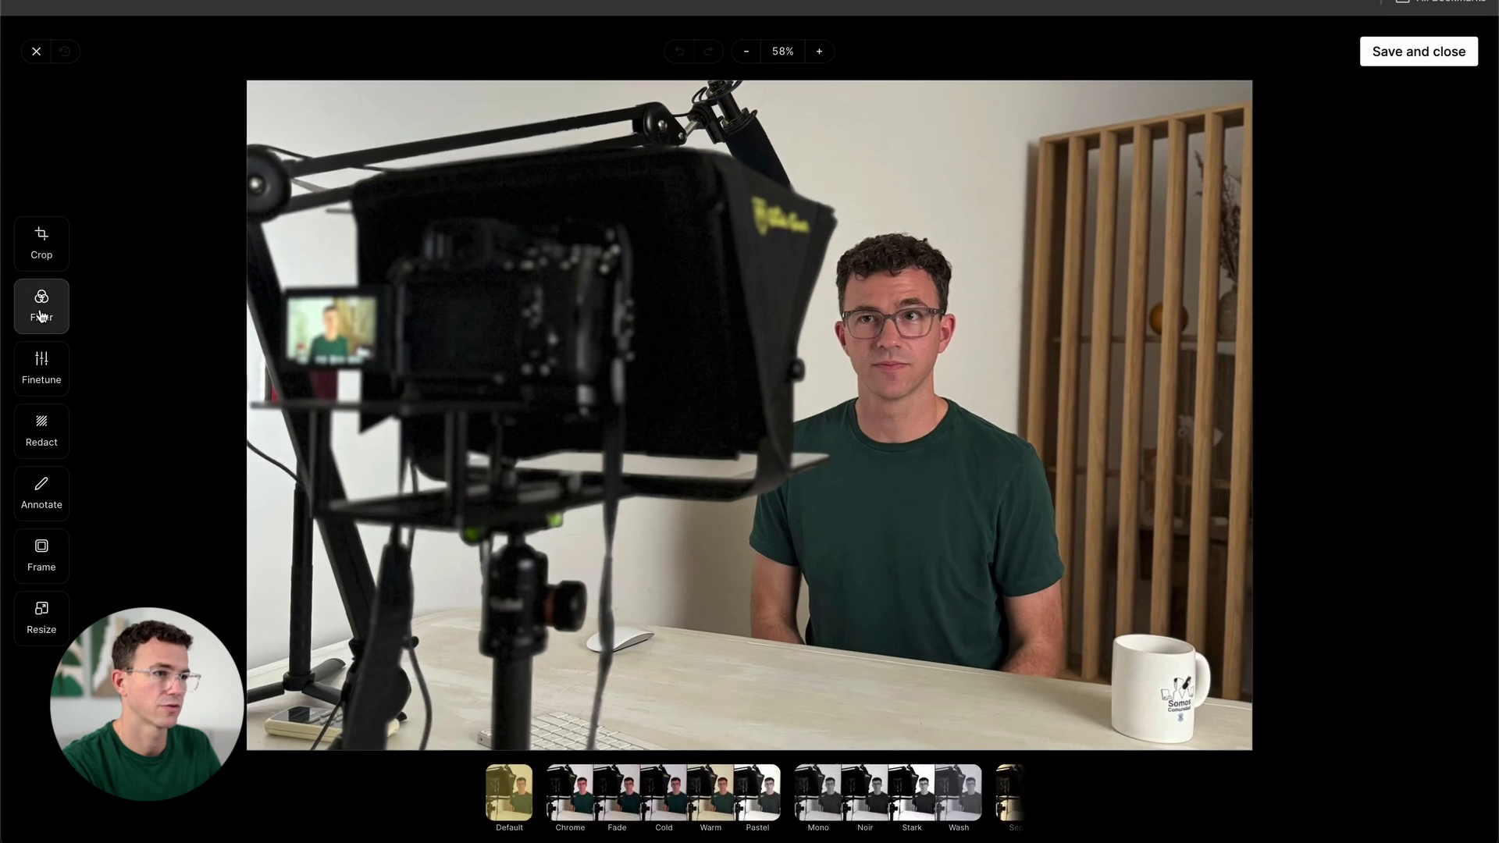
{"action": "left_click", "coordinate": [666, 814]}
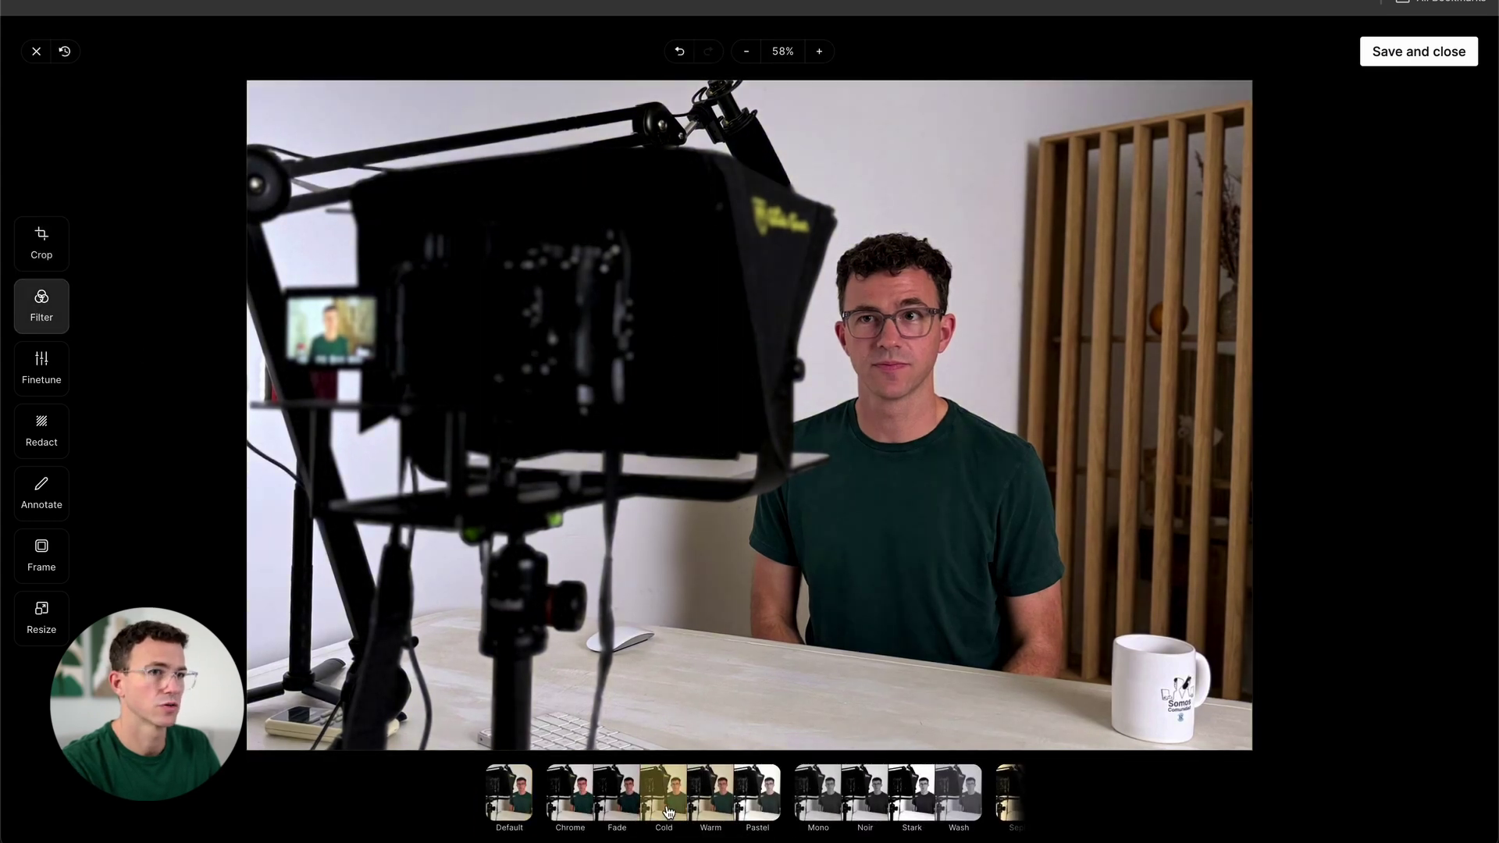
{"action": "left_click", "coordinate": [1392, 60]}
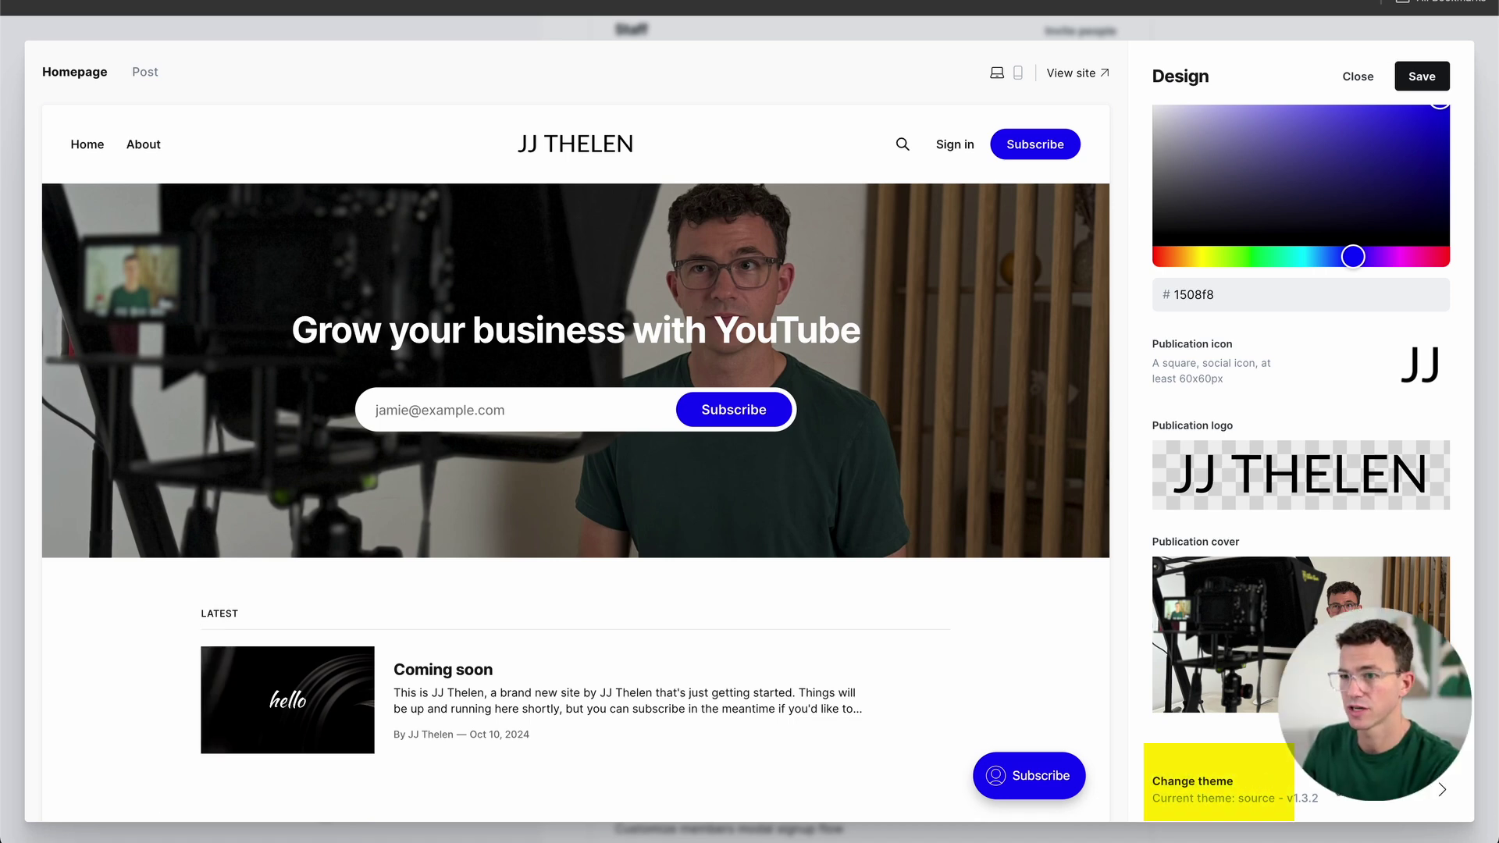
{"action": "left_click", "coordinate": [1398, 65]}
Browse the official themes gallery while staying on the Source theme.
{"action": "left_click", "coordinate": [1433, 790]}
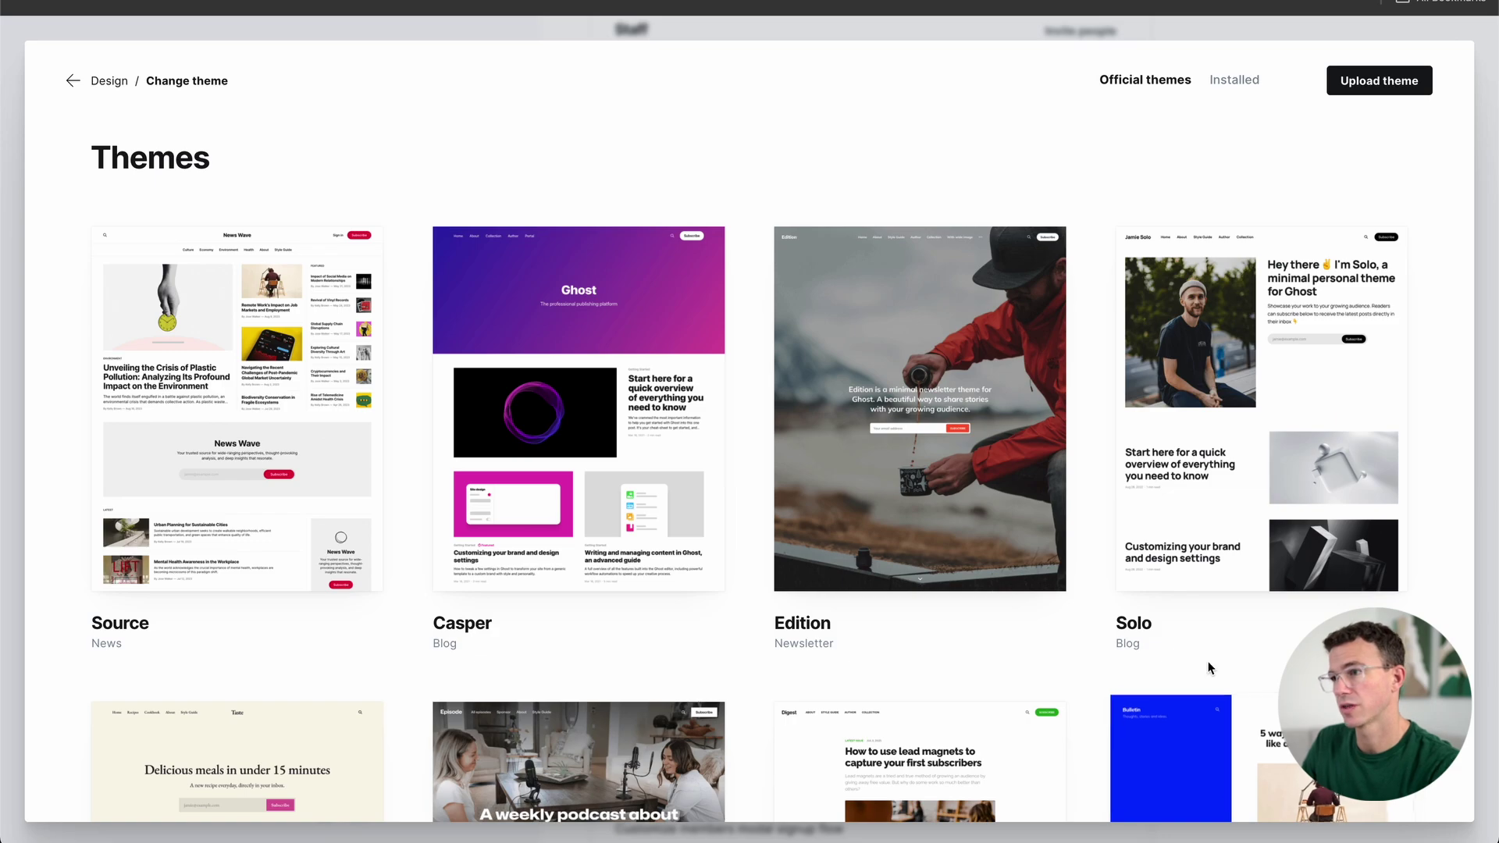
{"action": "scroll", "coordinate": [1095, 643], "scroll_direction": "down", "scroll_amount": 3}
{"action": "scroll", "coordinate": [1095, 647], "scroll_direction": "down", "scroll_amount": 15}
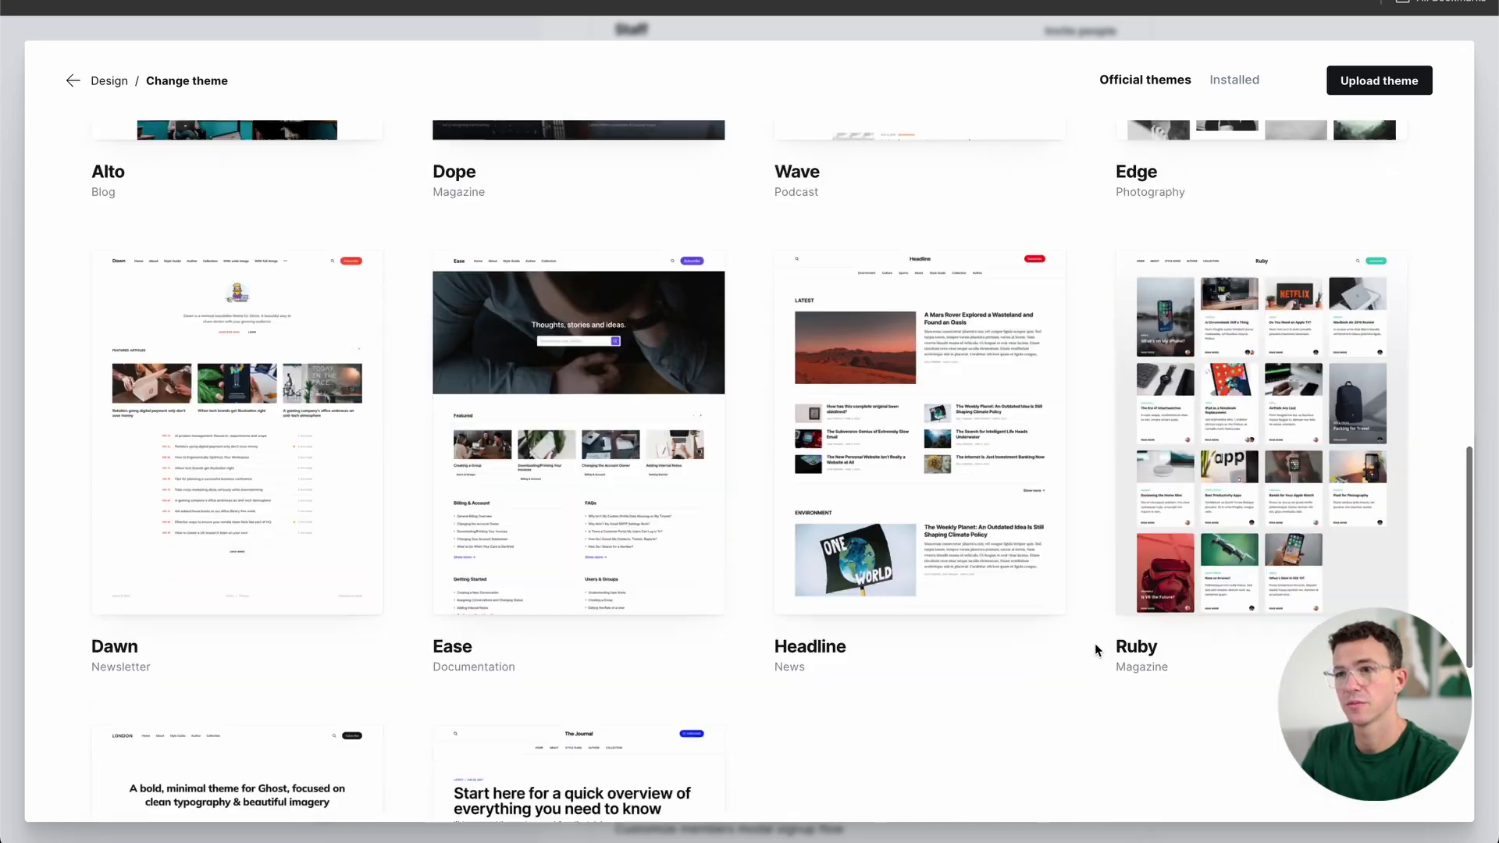
{"action": "scroll", "coordinate": [1095, 651], "scroll_direction": "up", "scroll_amount": 2}
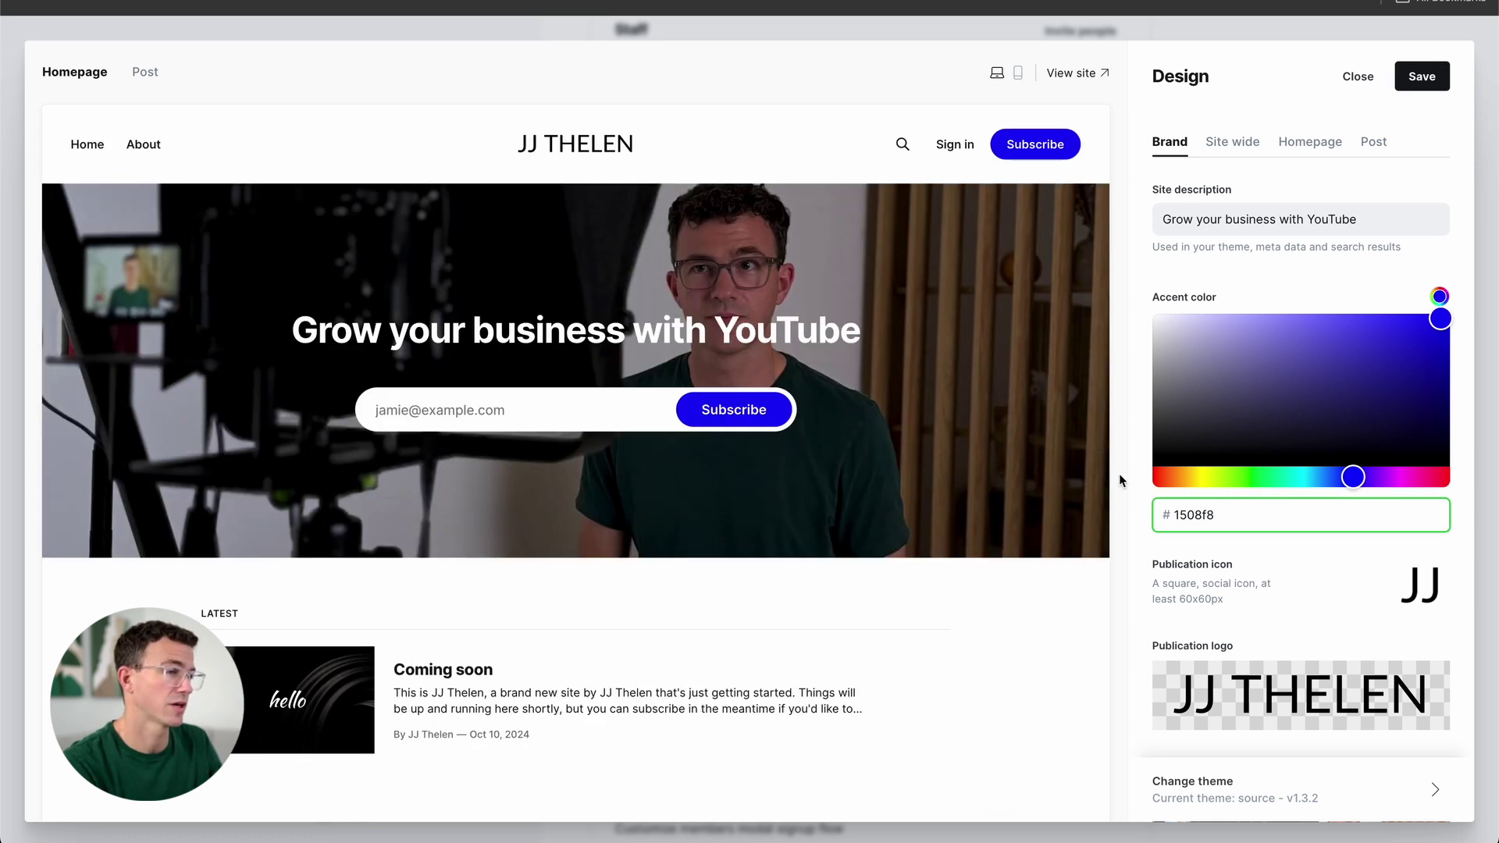
{"action": "scroll", "coordinate": [1174, 537], "scroll_direction": "down", "scroll_amount": 3}
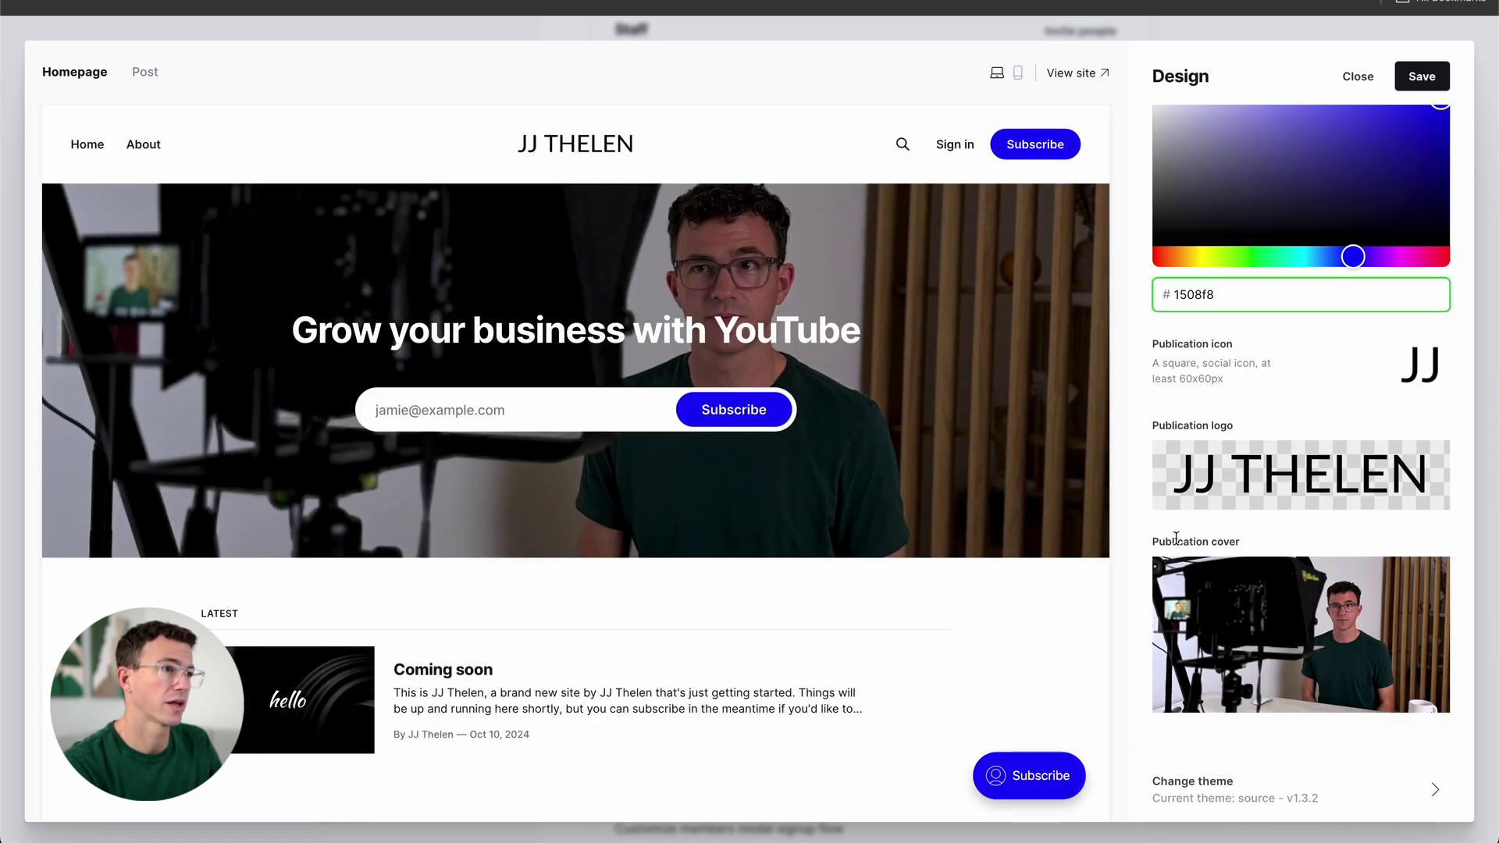
{"action": "scroll", "coordinate": [1176, 537], "scroll_direction": "up", "scroll_amount": 3}
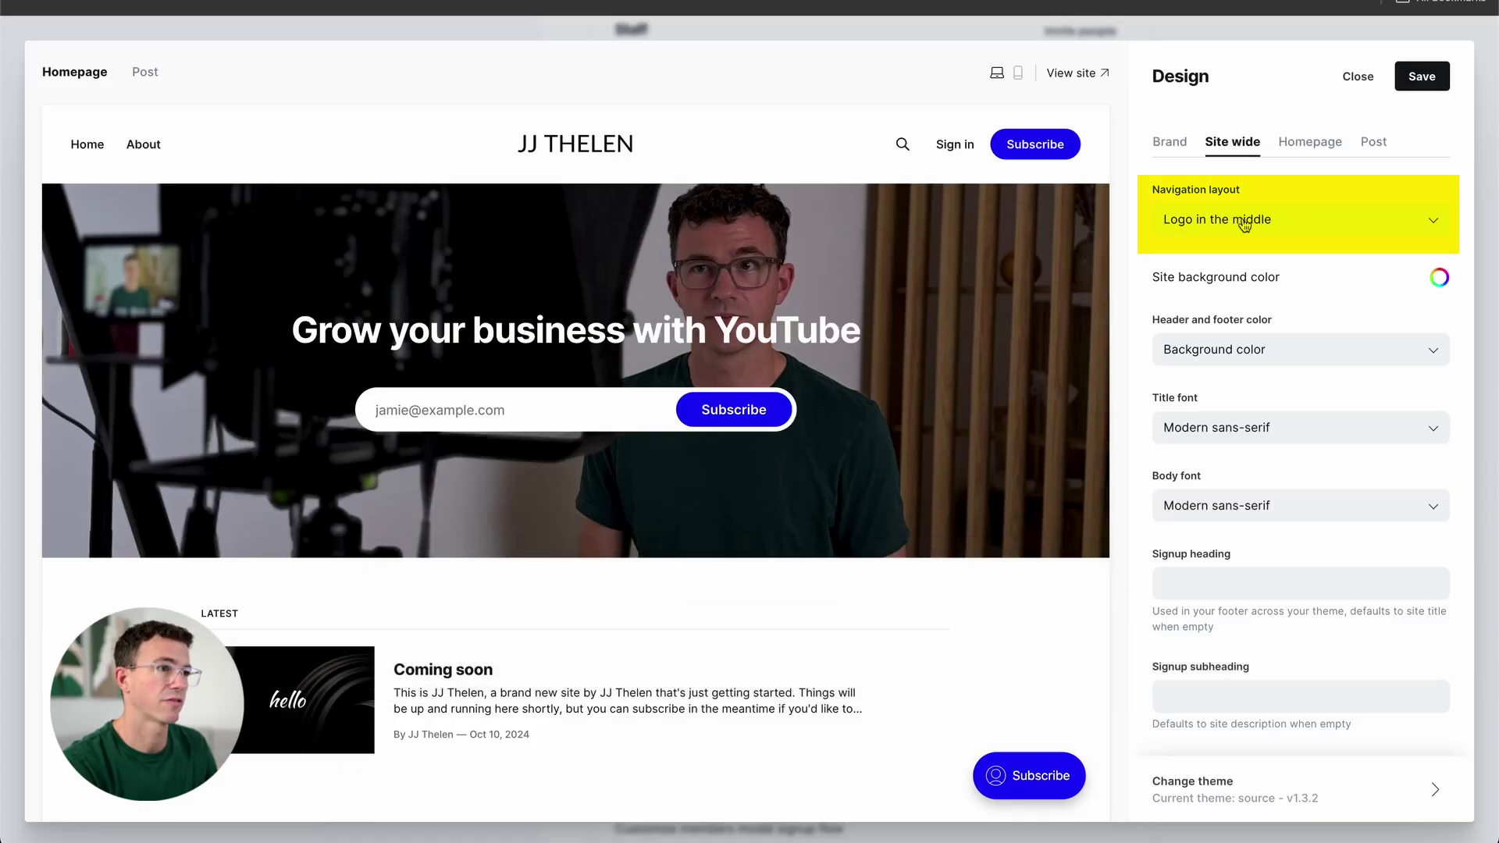
{"action": "left_click", "coordinate": [1244, 225]}
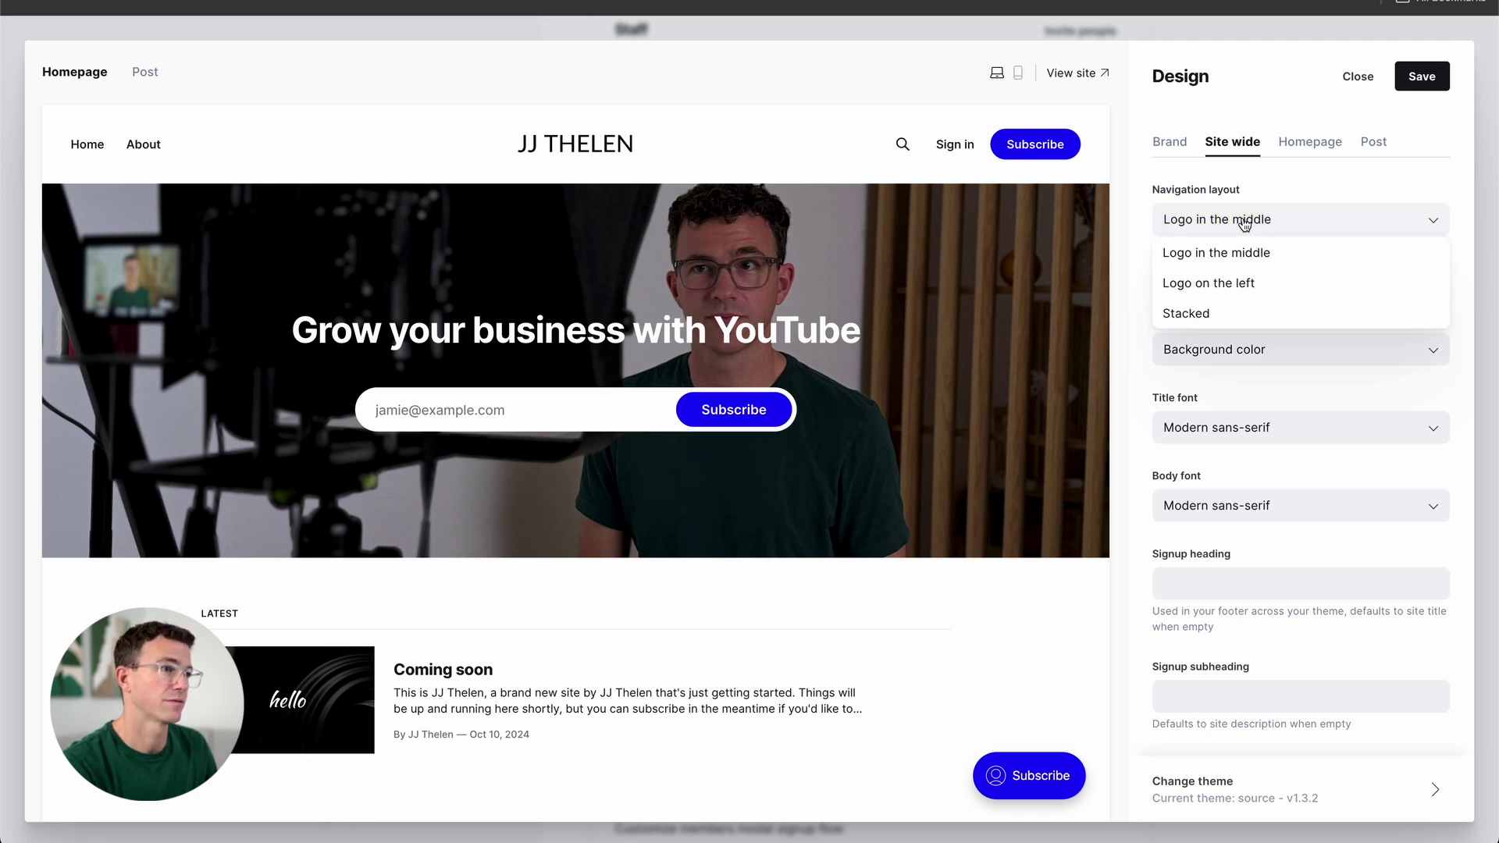
{"action": "left_click", "coordinate": [1240, 283]}
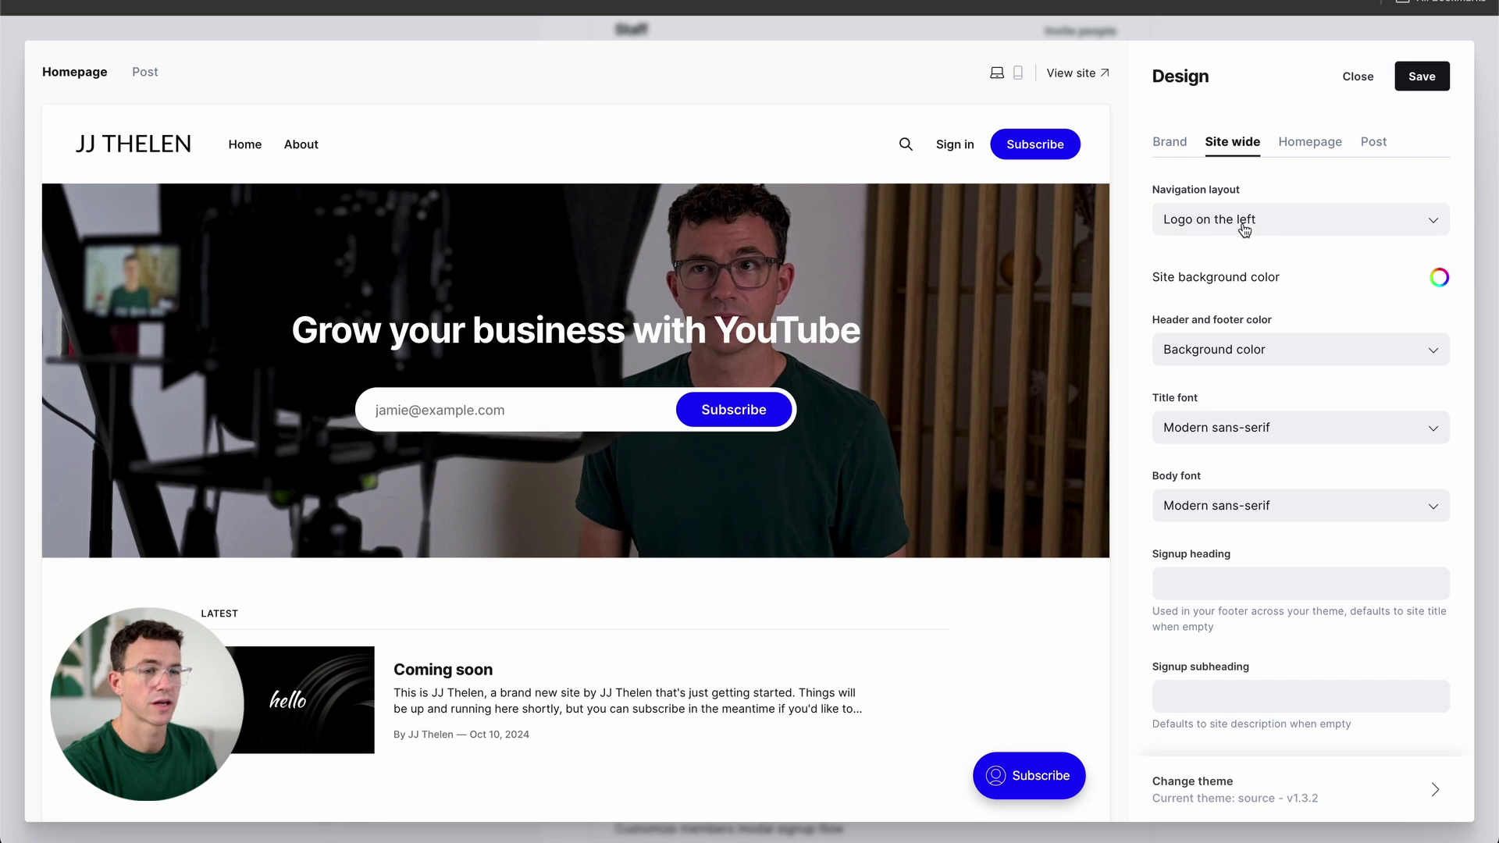
{"action": "left_click", "coordinate": [1245, 225]}
{"action": "left_click", "coordinate": [1245, 312]}
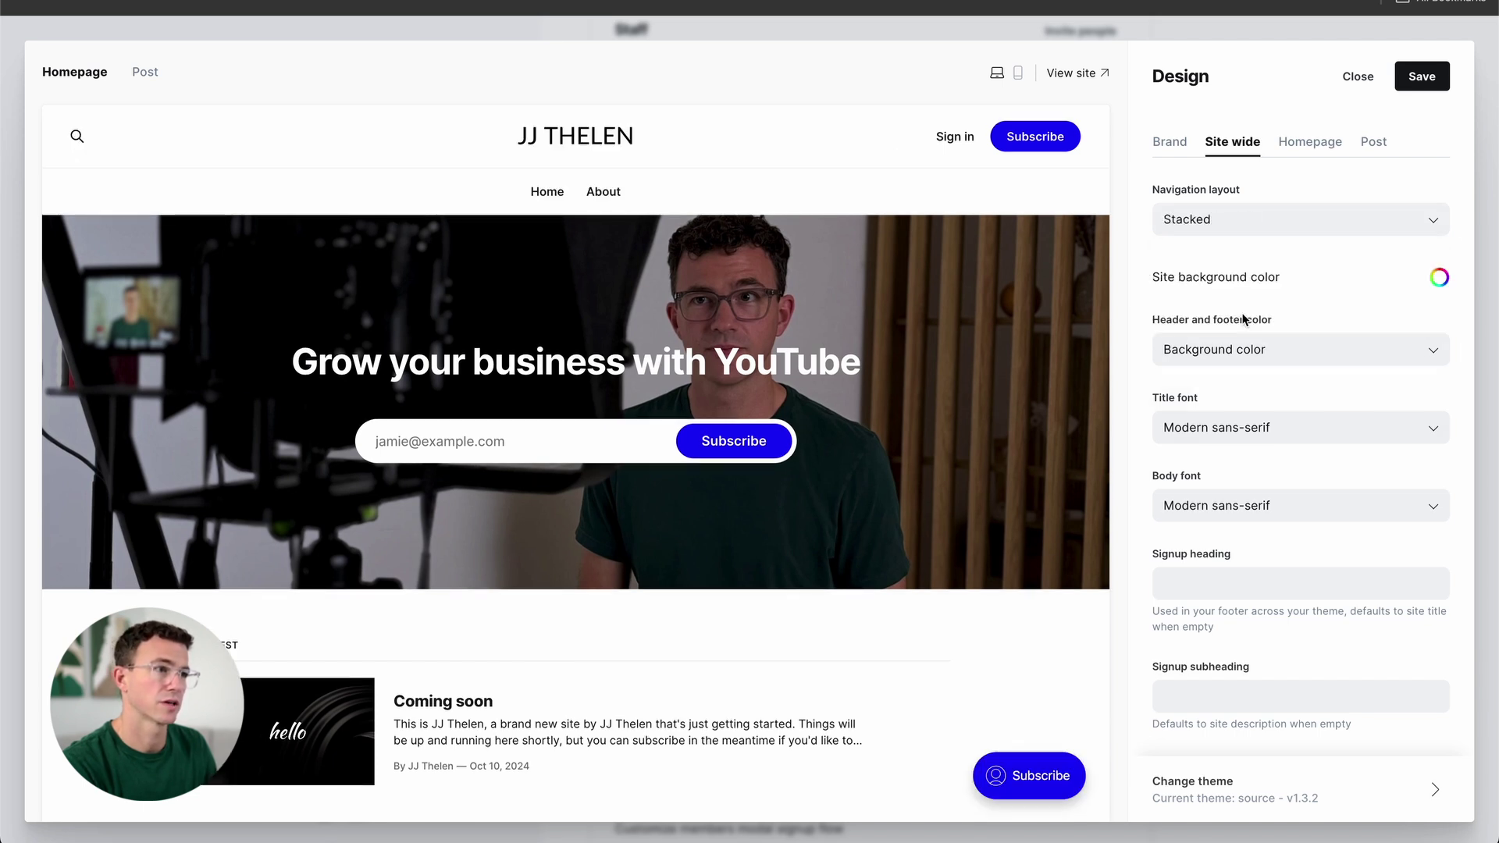
{"action": "left_click", "coordinate": [1237, 227]}
{"action": "left_click", "coordinate": [1229, 284]}
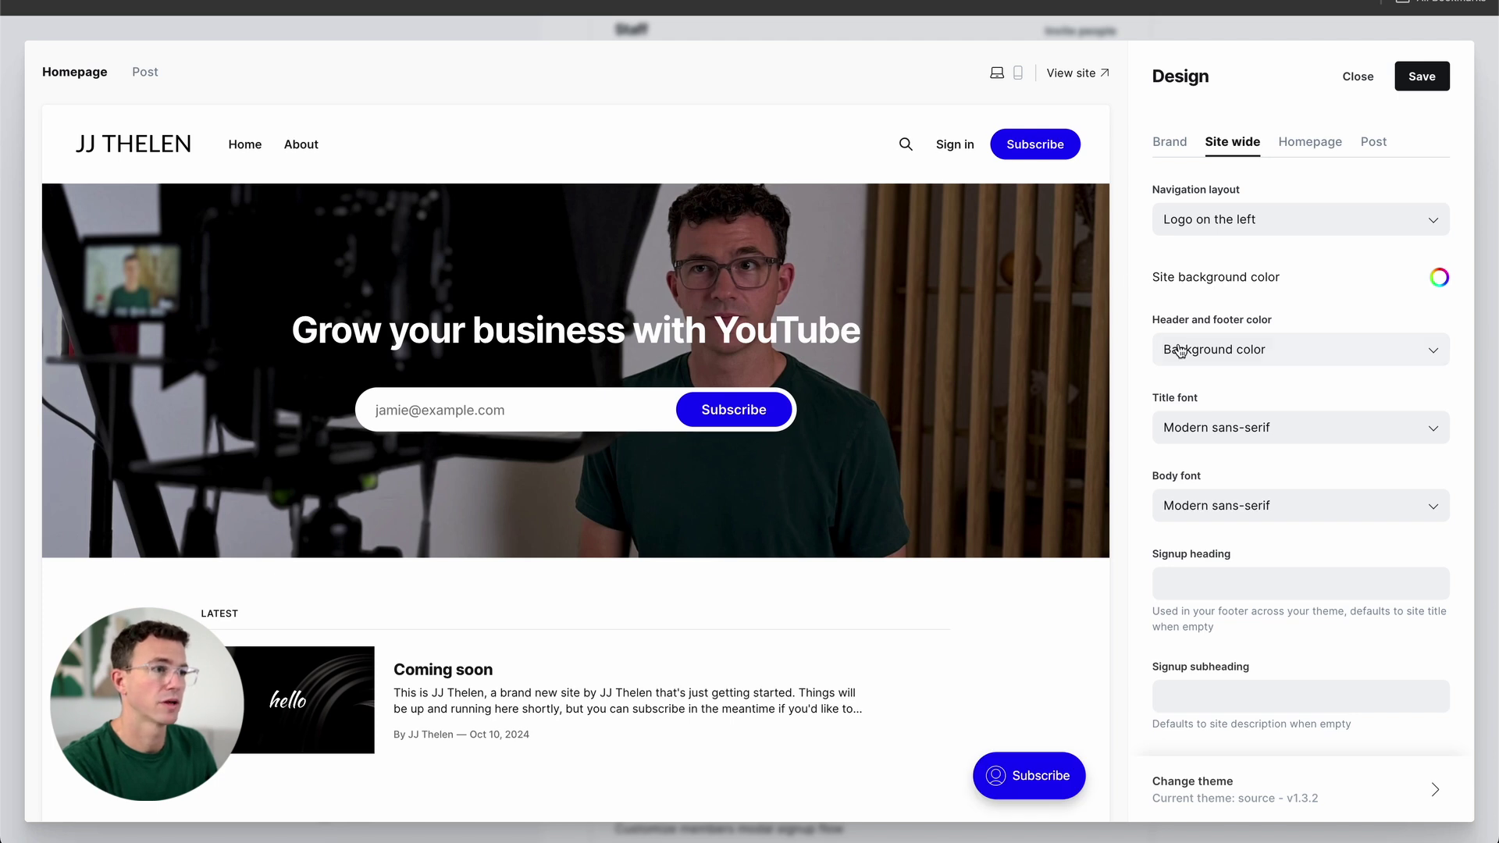
{"action": "left_click", "coordinate": [1186, 354]}
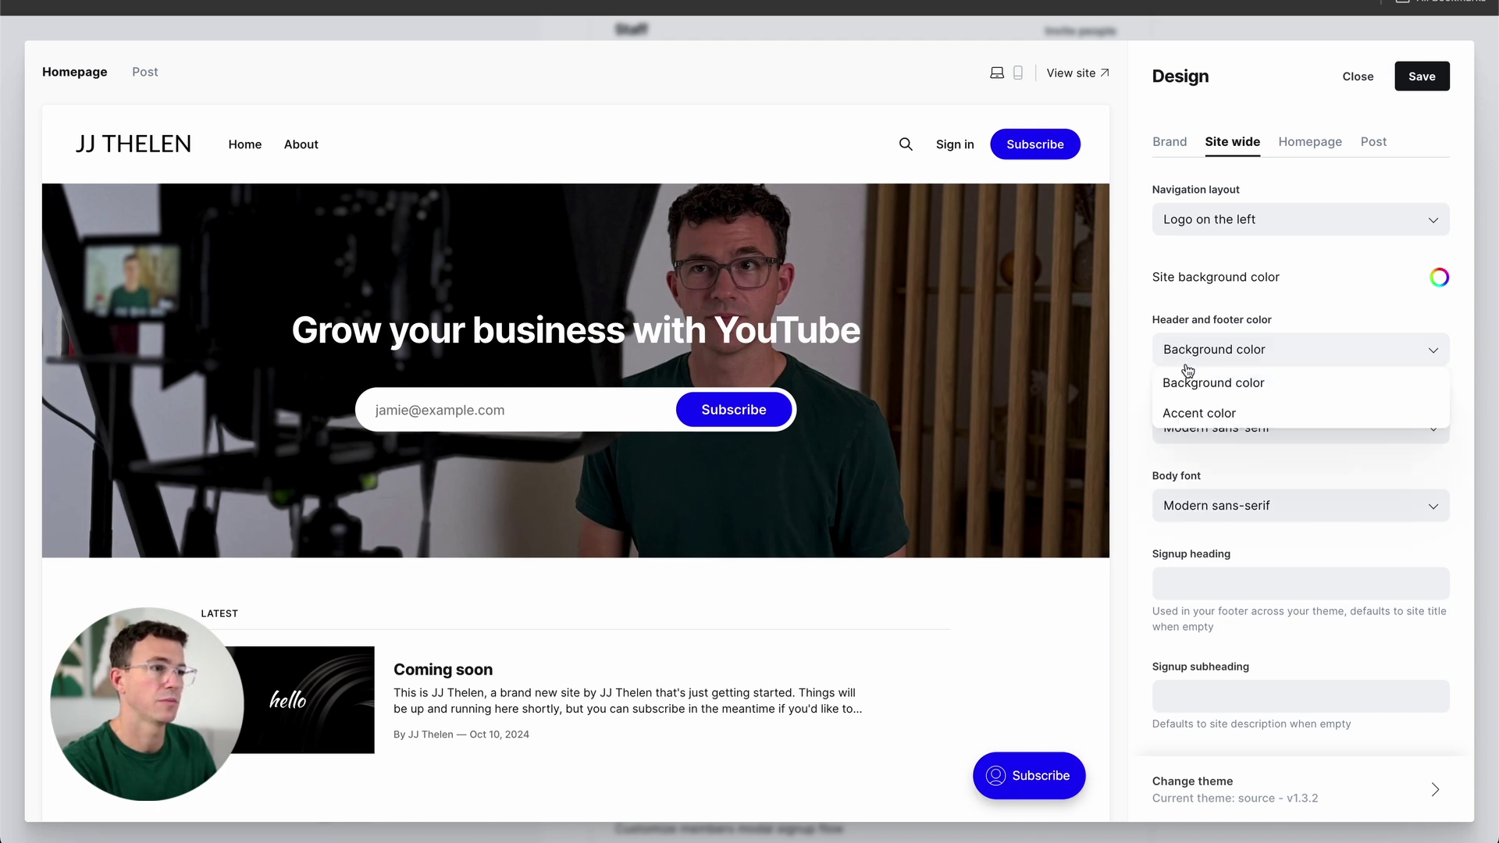
{"action": "left_click", "coordinate": [1188, 412]}
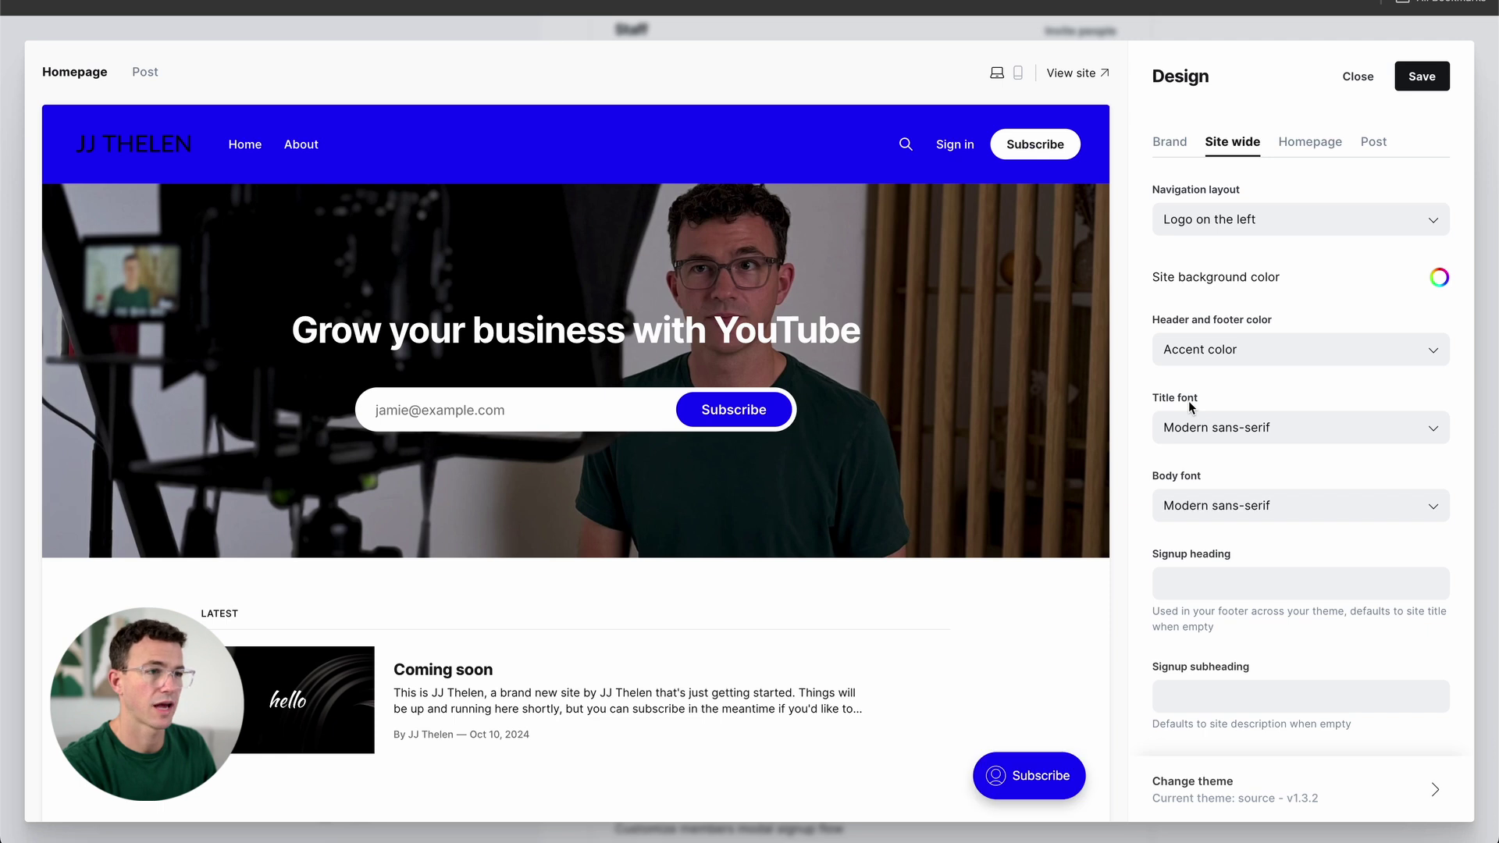
{"action": "left_click", "coordinate": [1206, 353]}
{"action": "left_click", "coordinate": [1210, 384]}
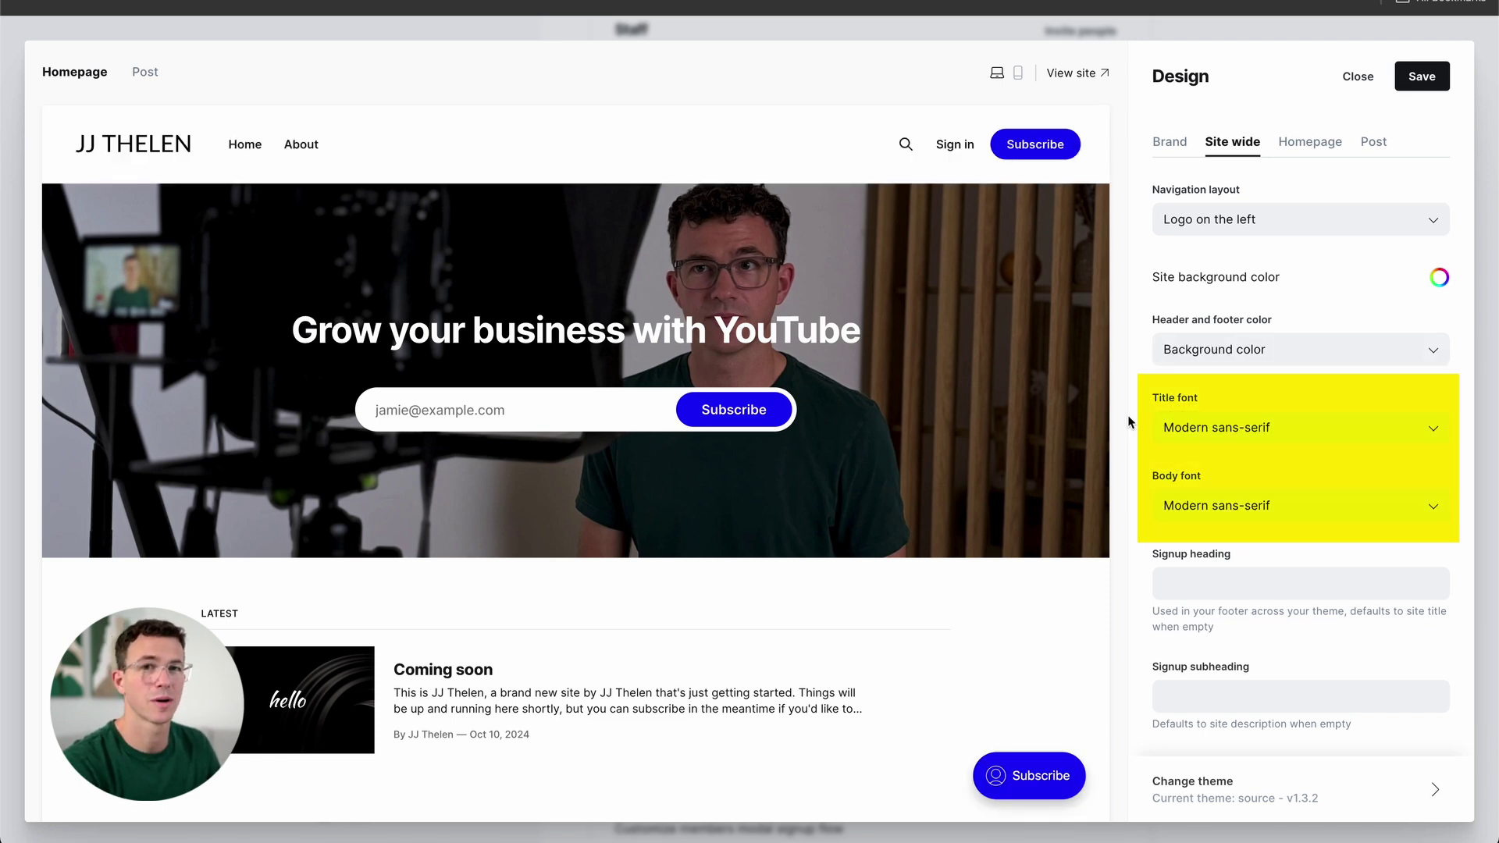
{"action": "left_click", "coordinate": [1209, 431]}
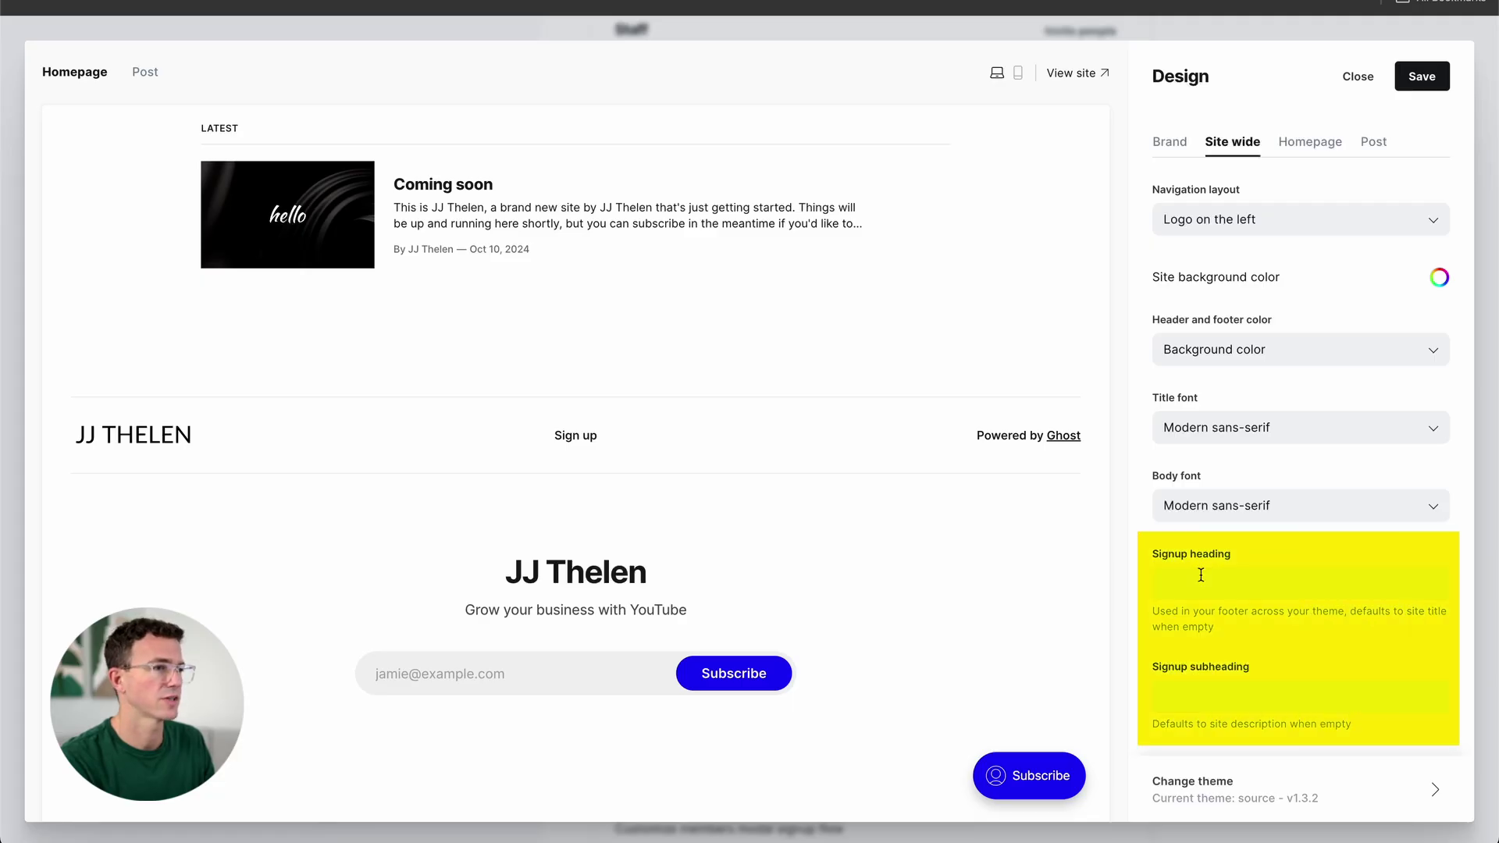
{"action": "left_click", "coordinate": [1200, 575]}
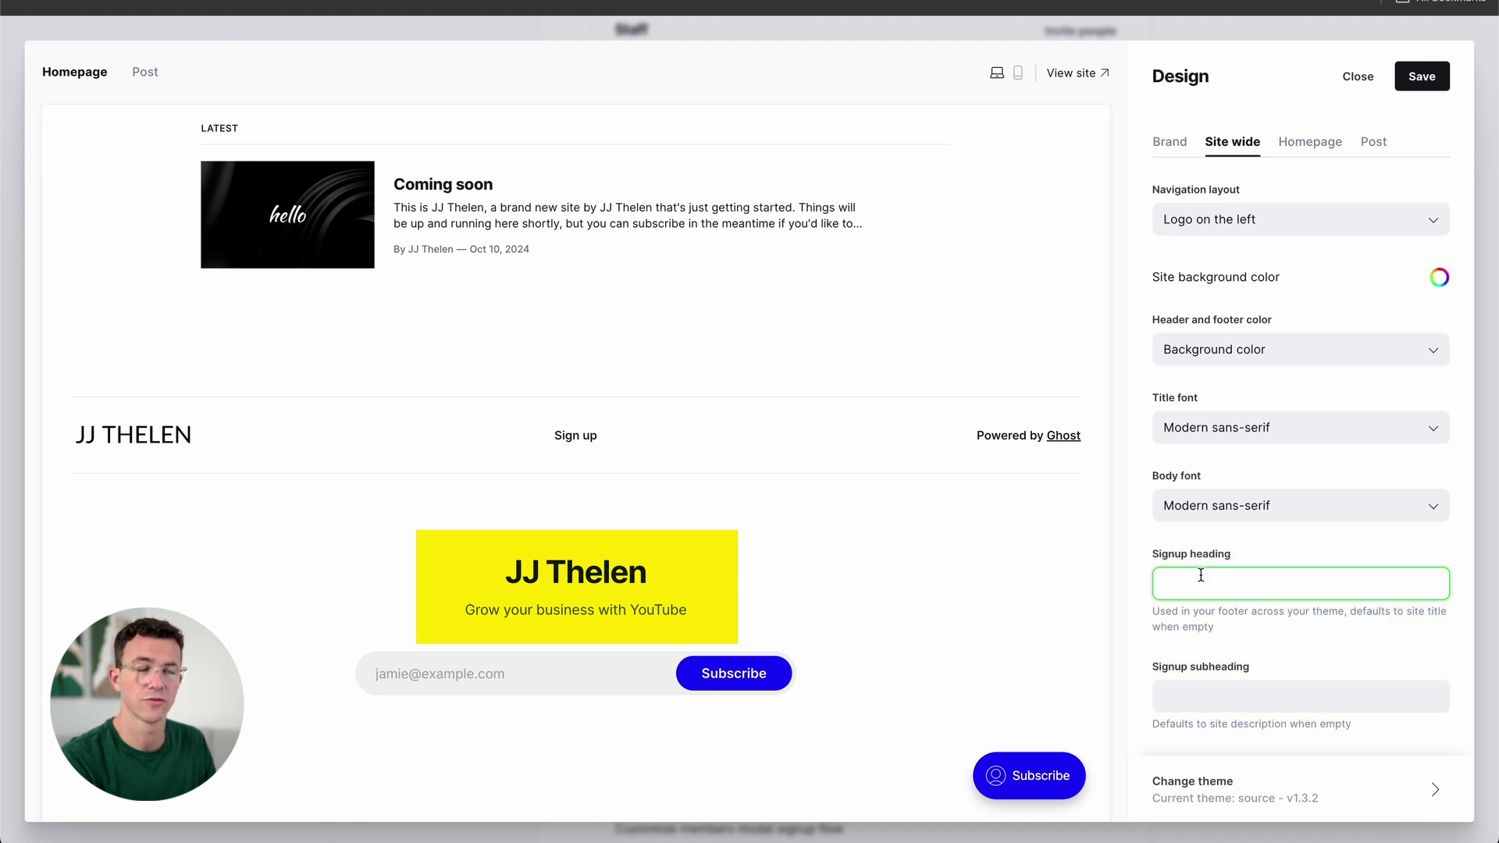
Set the signup heading to 'Weekly YouTube Tips to Grow Your Business' and subheading 'Sign up if you want your business to take off 🚀'.
{"action": "type", "text": "Weekly YouTube Tips to Grow Your Business"}
{"action": "left_click", "coordinate": [1207, 701]}
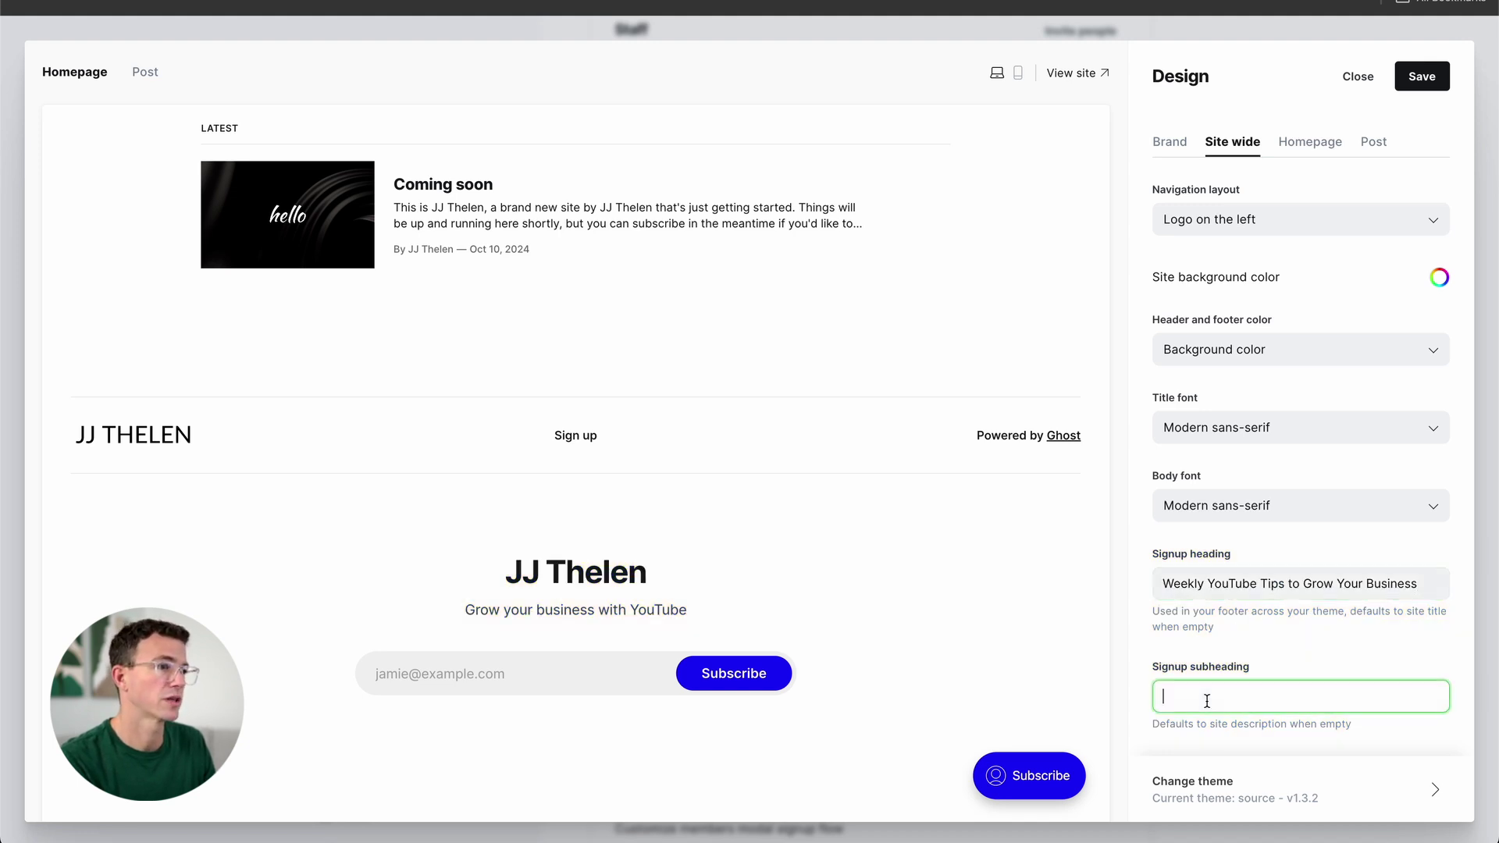
{"action": "type", "text": "Sign up if you want your bu"}
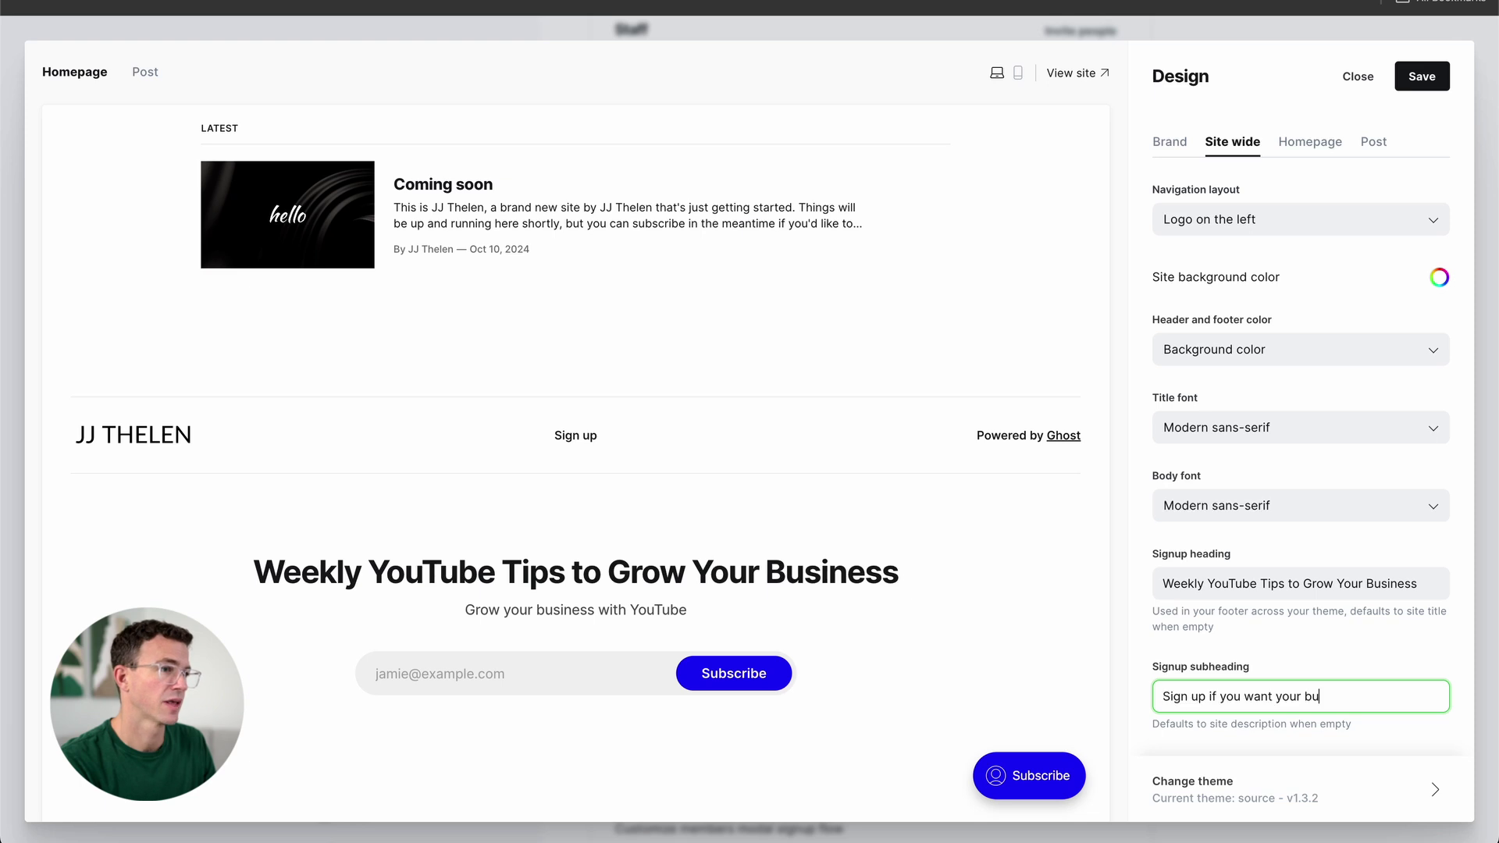
{"action": "type", "text": "siness to take off 🚀"}
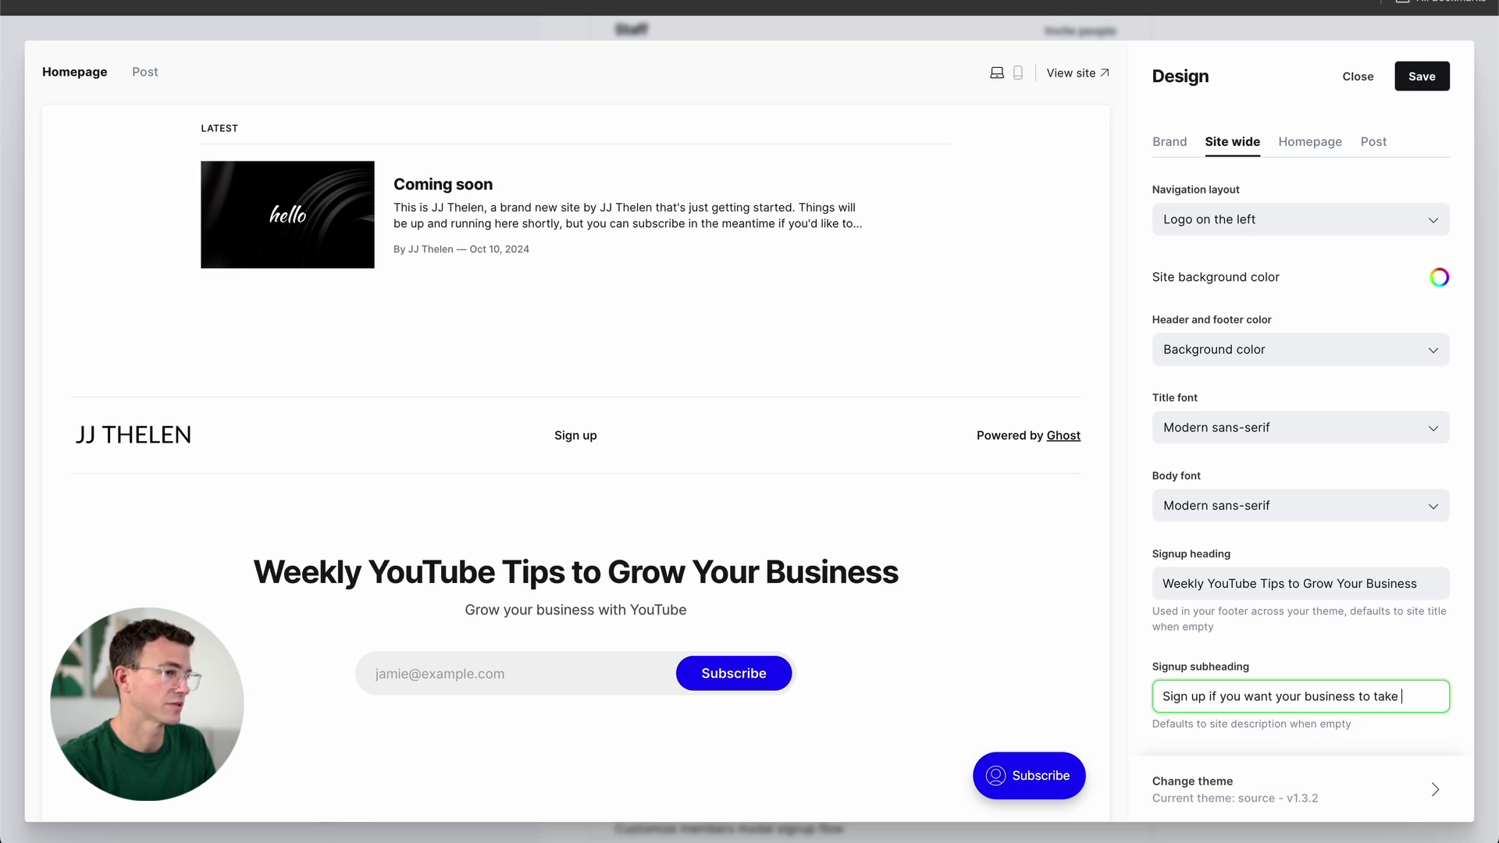
{"action": "left_click", "coordinate": [1291, 649]}
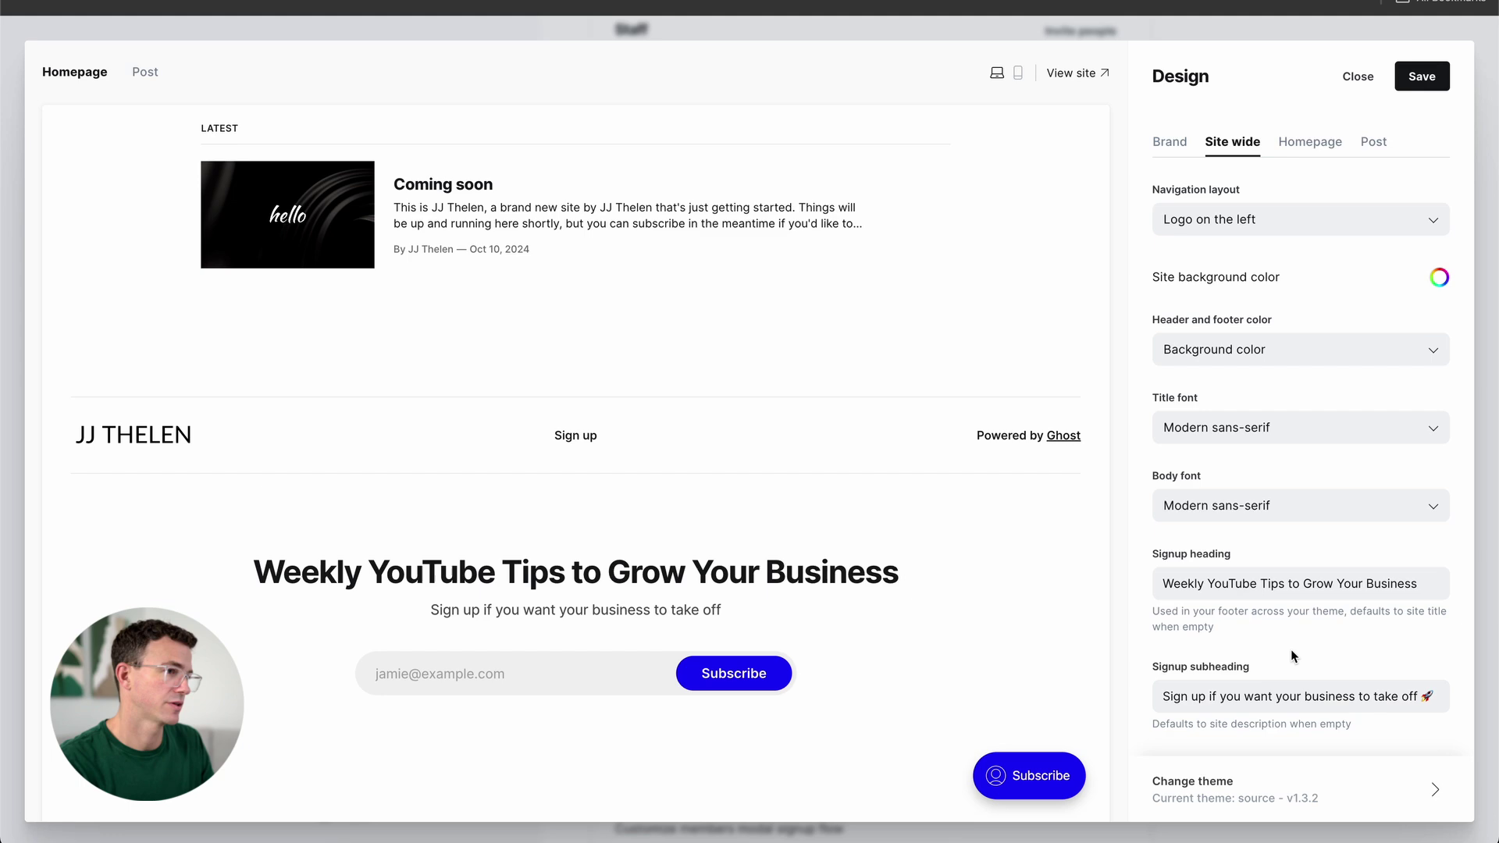
{"action": "left_click", "coordinate": [1302, 144]}
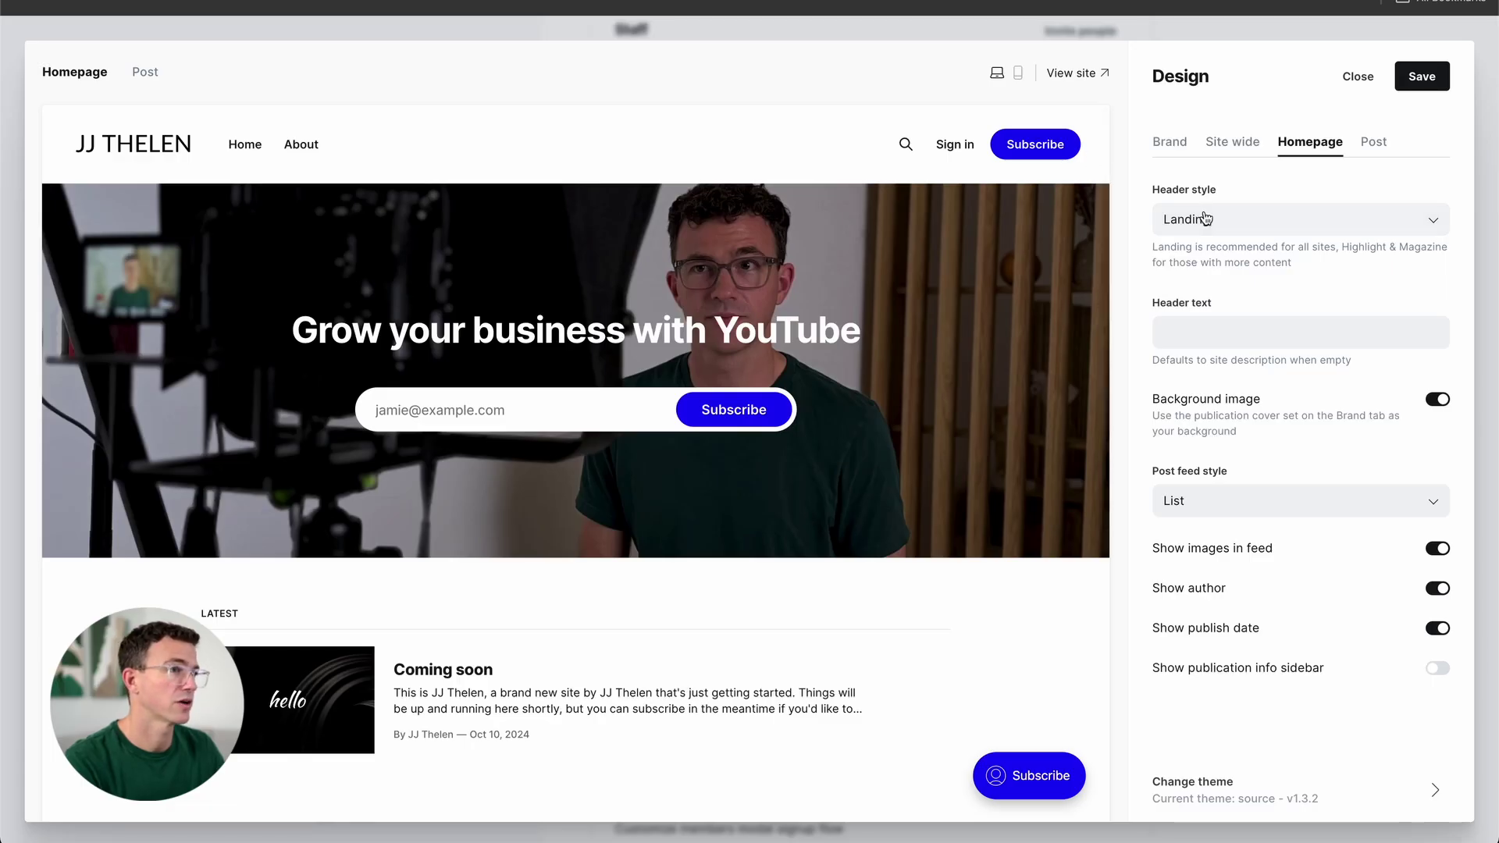
{"action": "left_click", "coordinate": [1206, 218]}
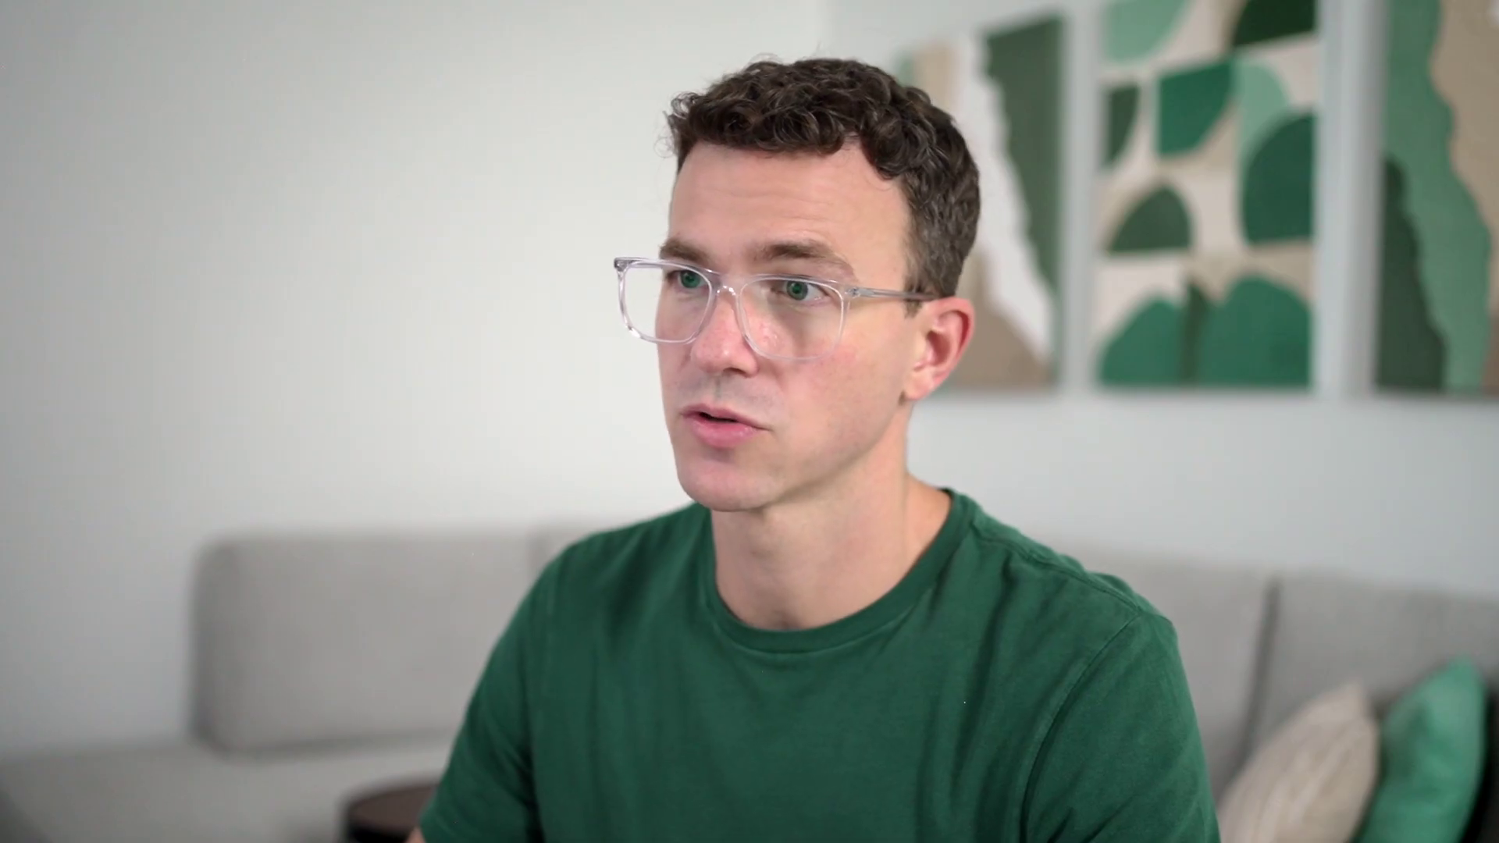
{"action": "left_click", "coordinate": [1202, 343]}
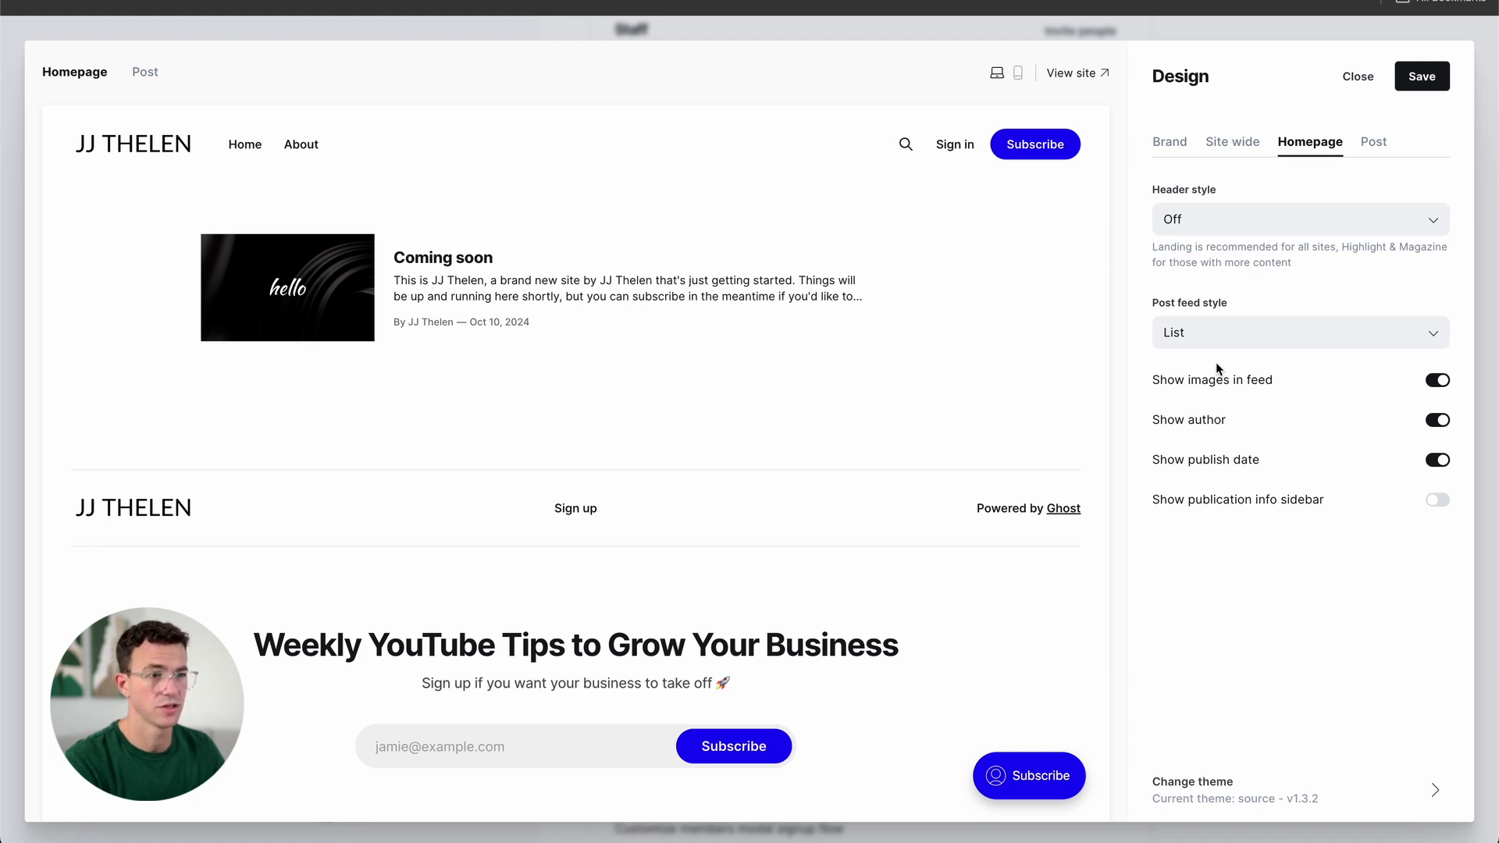
Give the homepage a Landing header with background image, List feed and publication info sidebar, then save.
{"action": "left_click", "coordinate": [1223, 221]}
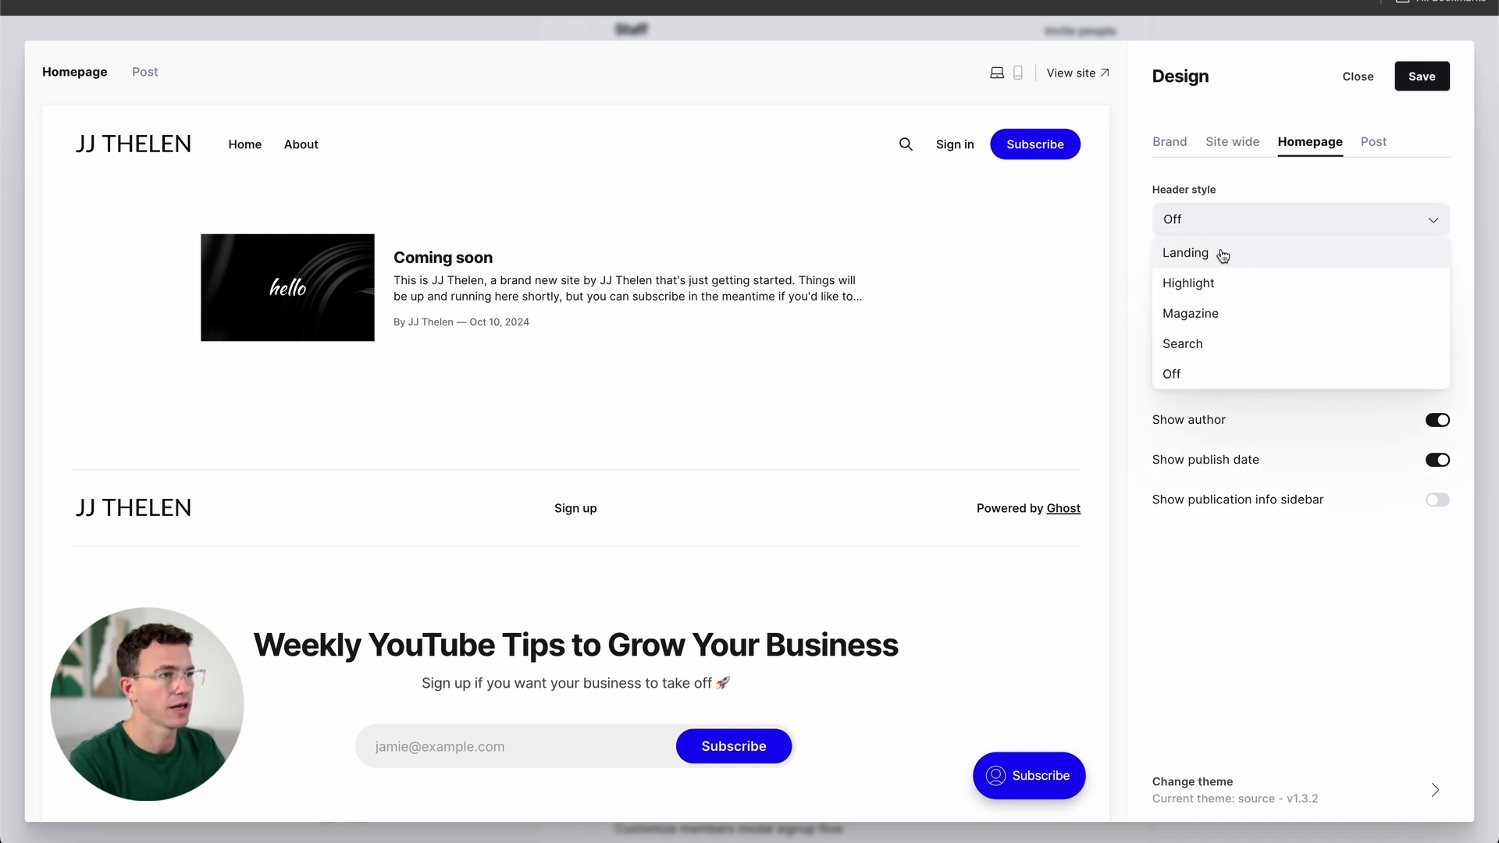
{"action": "left_click", "coordinate": [1221, 251]}
{"action": "left_click", "coordinate": [1223, 332]}
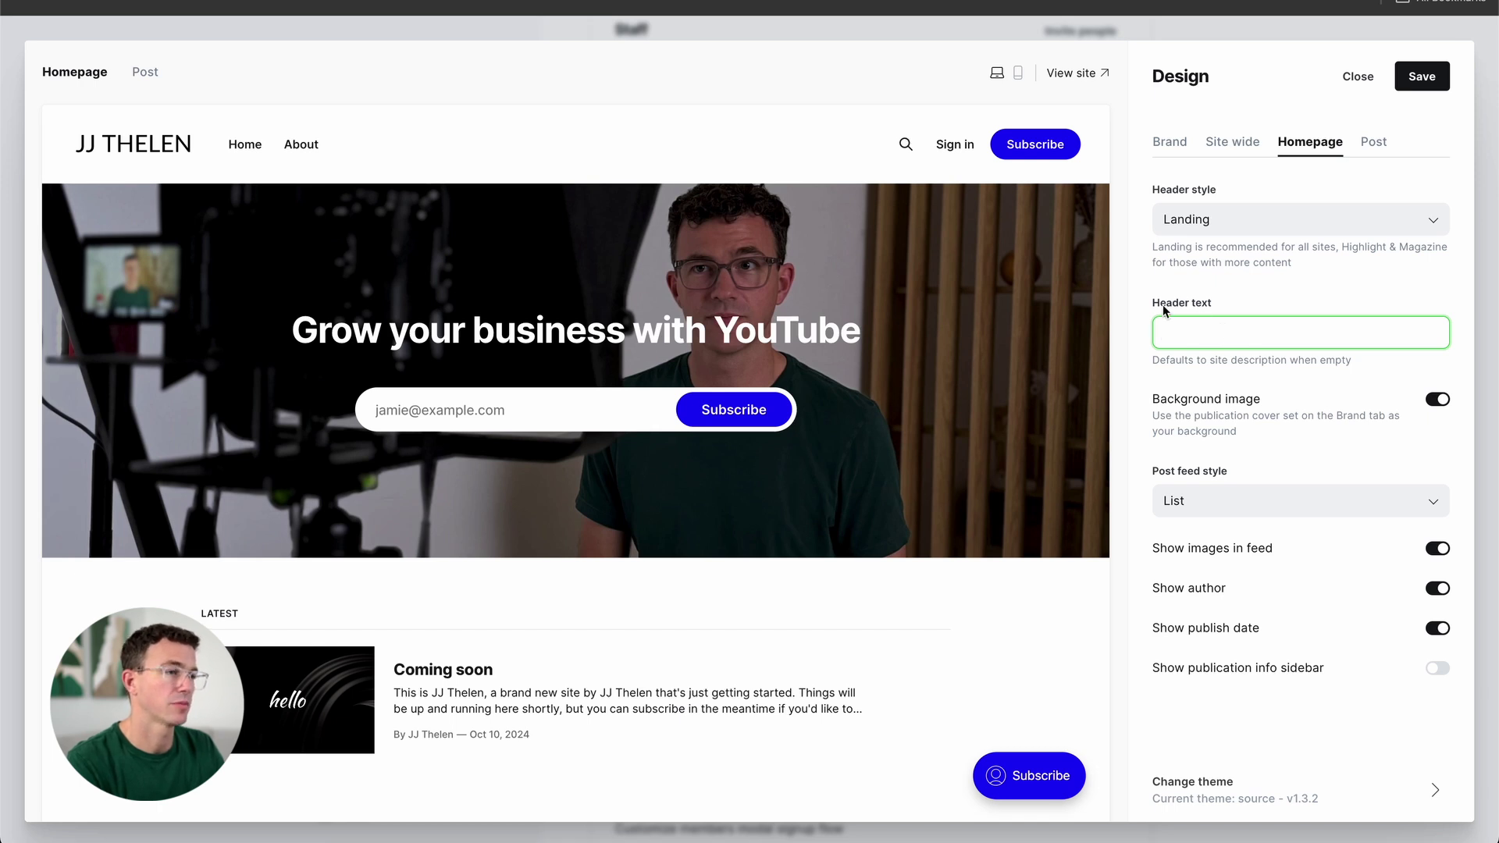
{"action": "left_click", "coordinate": [1435, 401]}
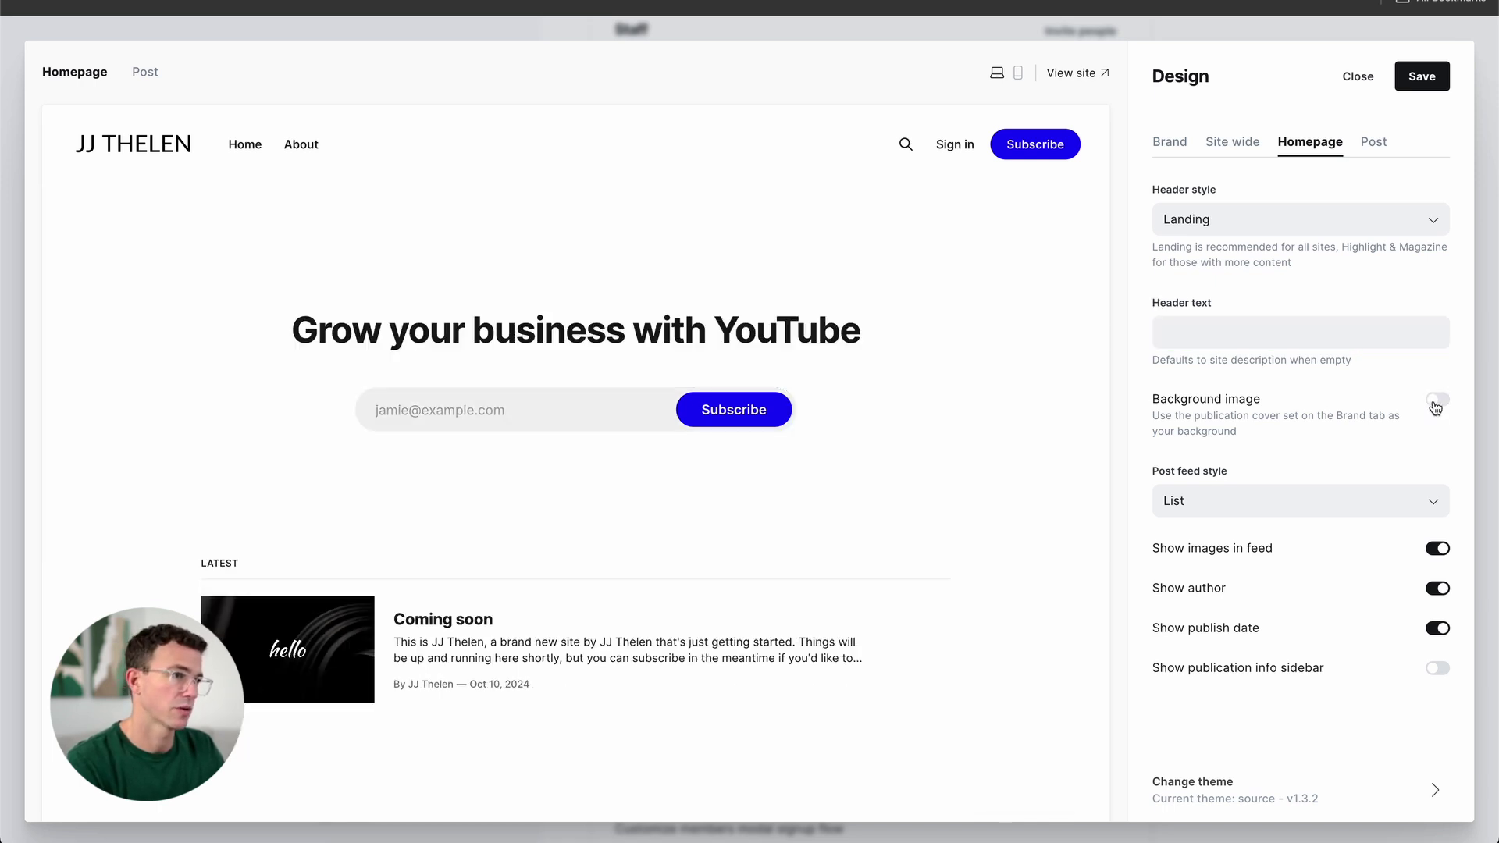
{"action": "left_click", "coordinate": [1435, 401]}
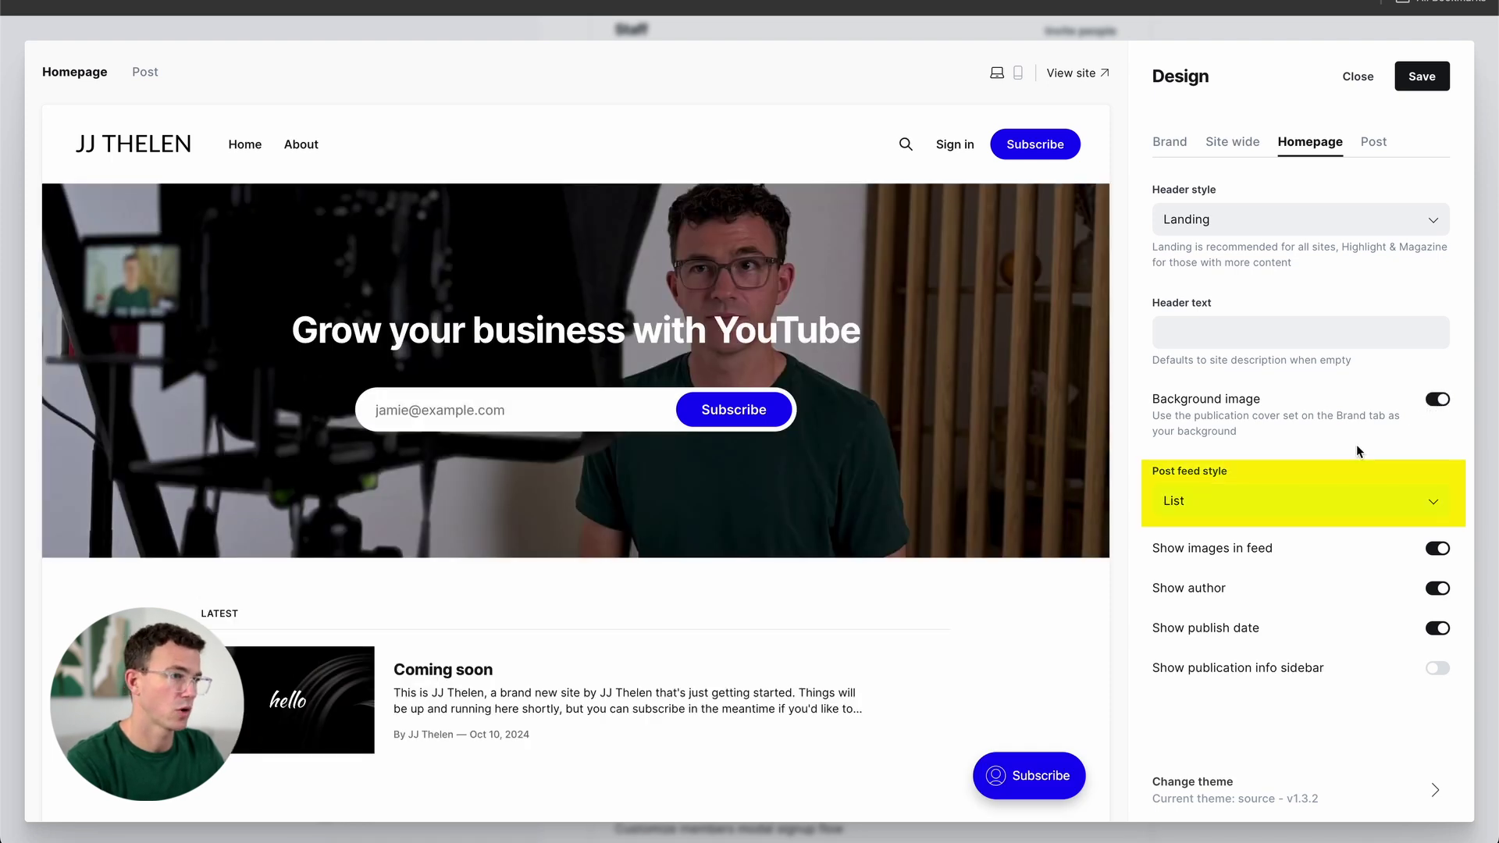
{"action": "left_click", "coordinate": [1346, 509]}
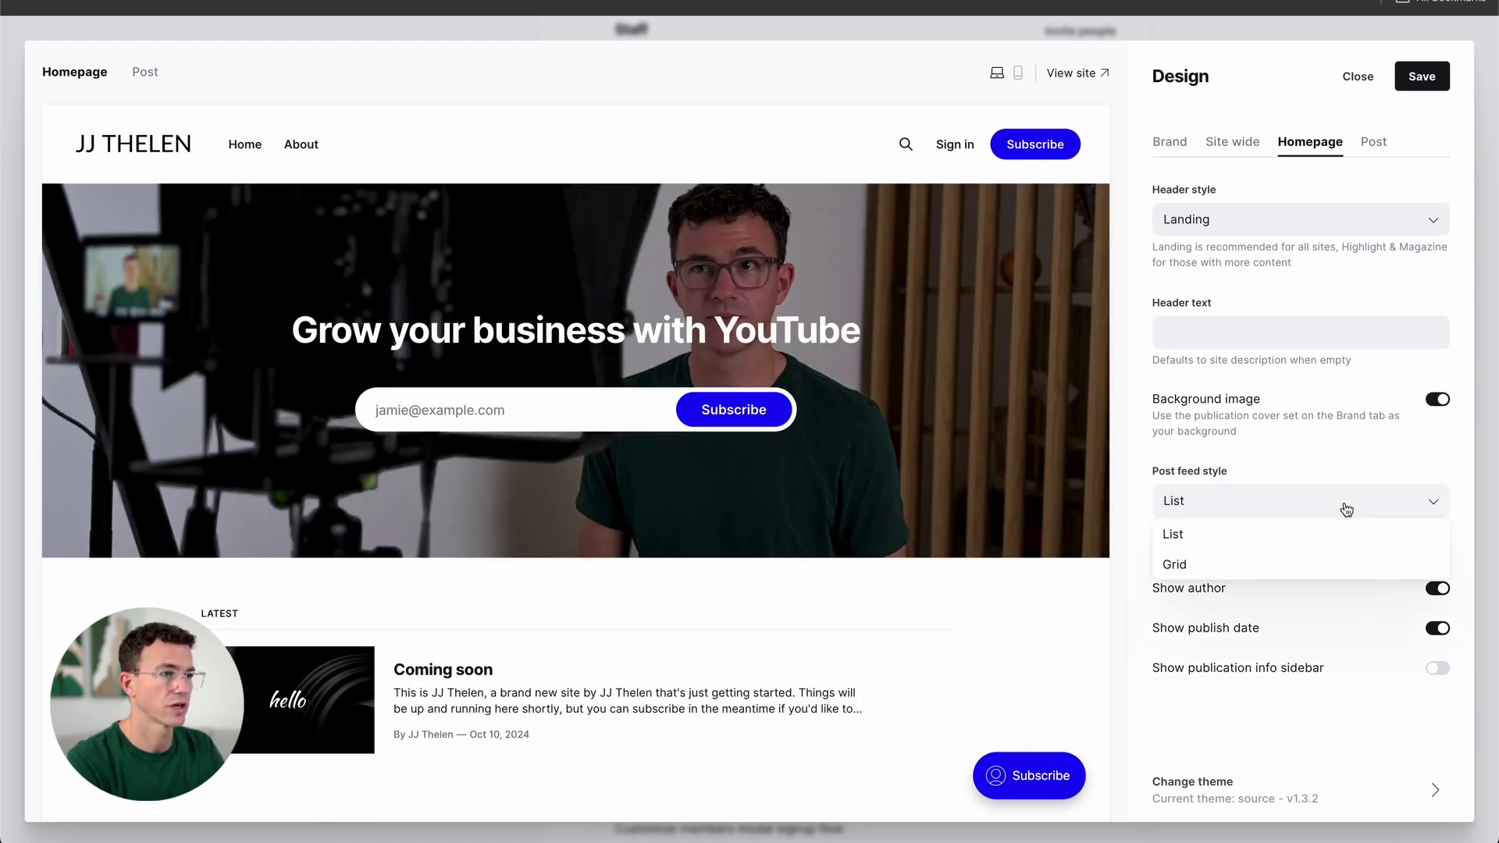
{"action": "left_click", "coordinate": [1345, 509]}
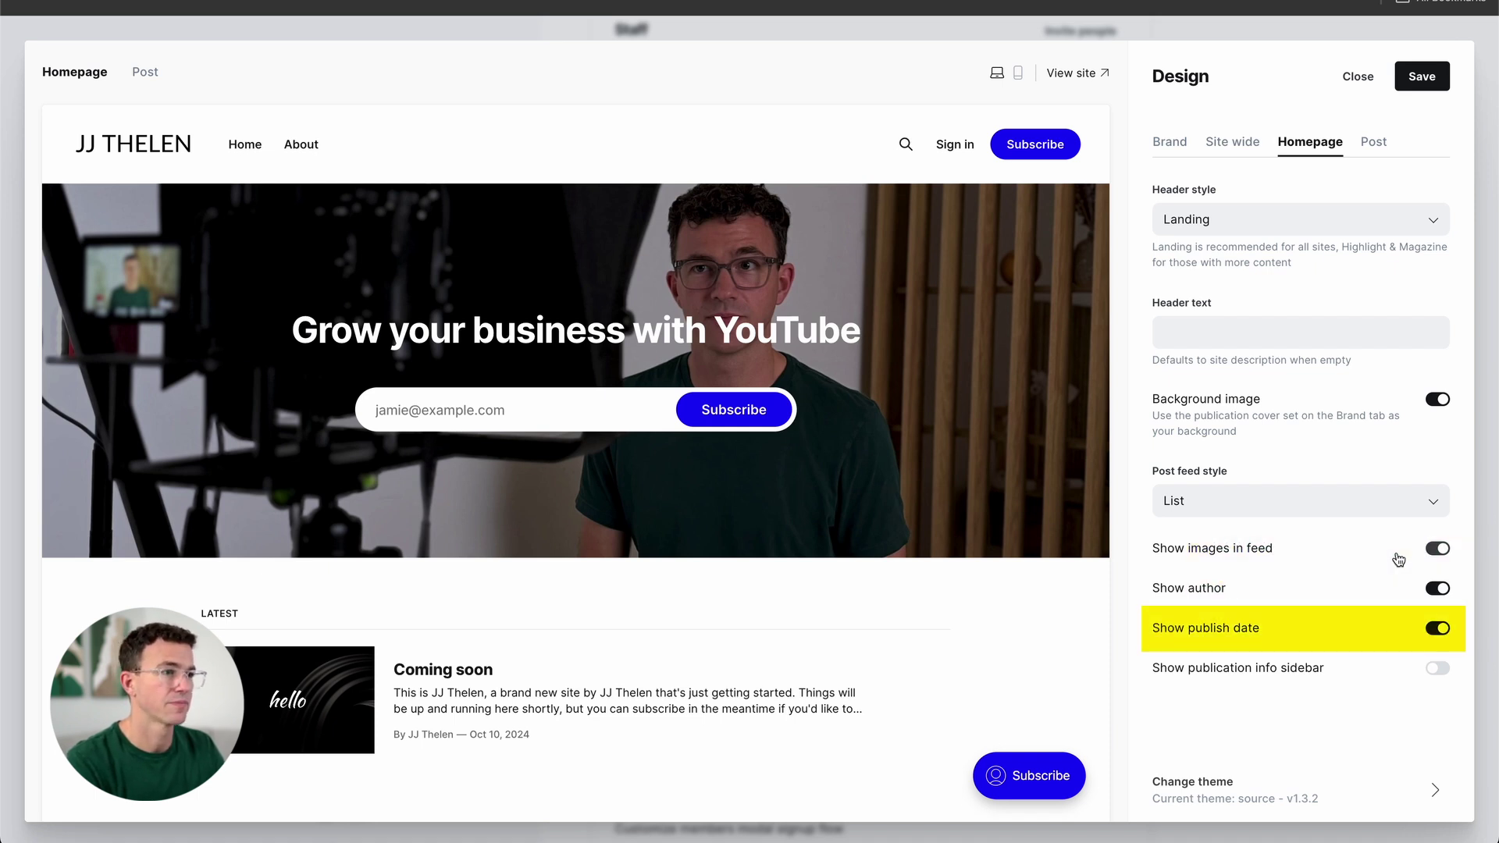
{"action": "left_click", "coordinate": [1437, 667]}
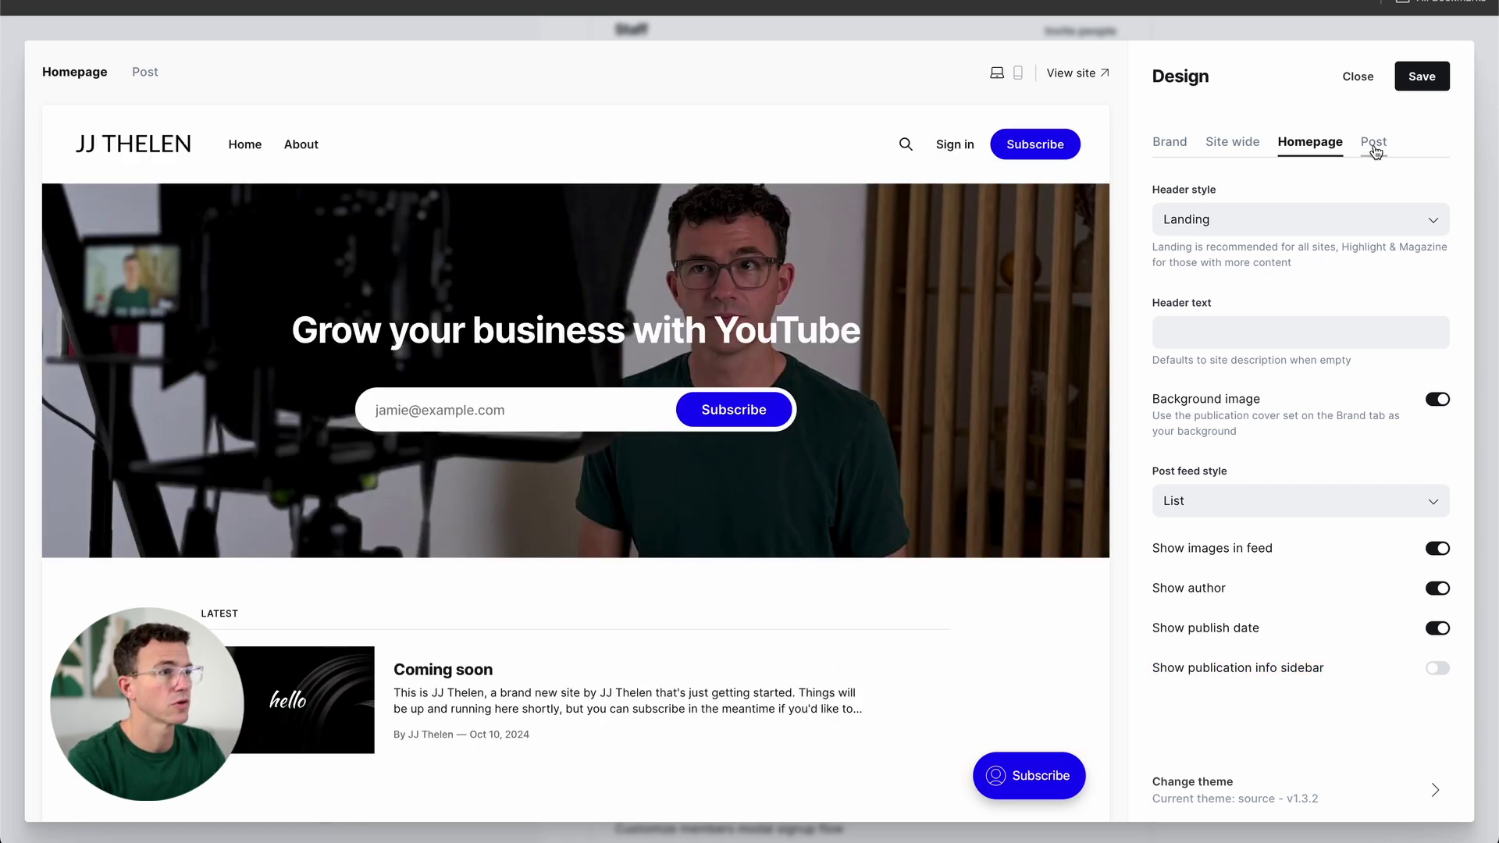
{"action": "left_click", "coordinate": [1375, 152]}
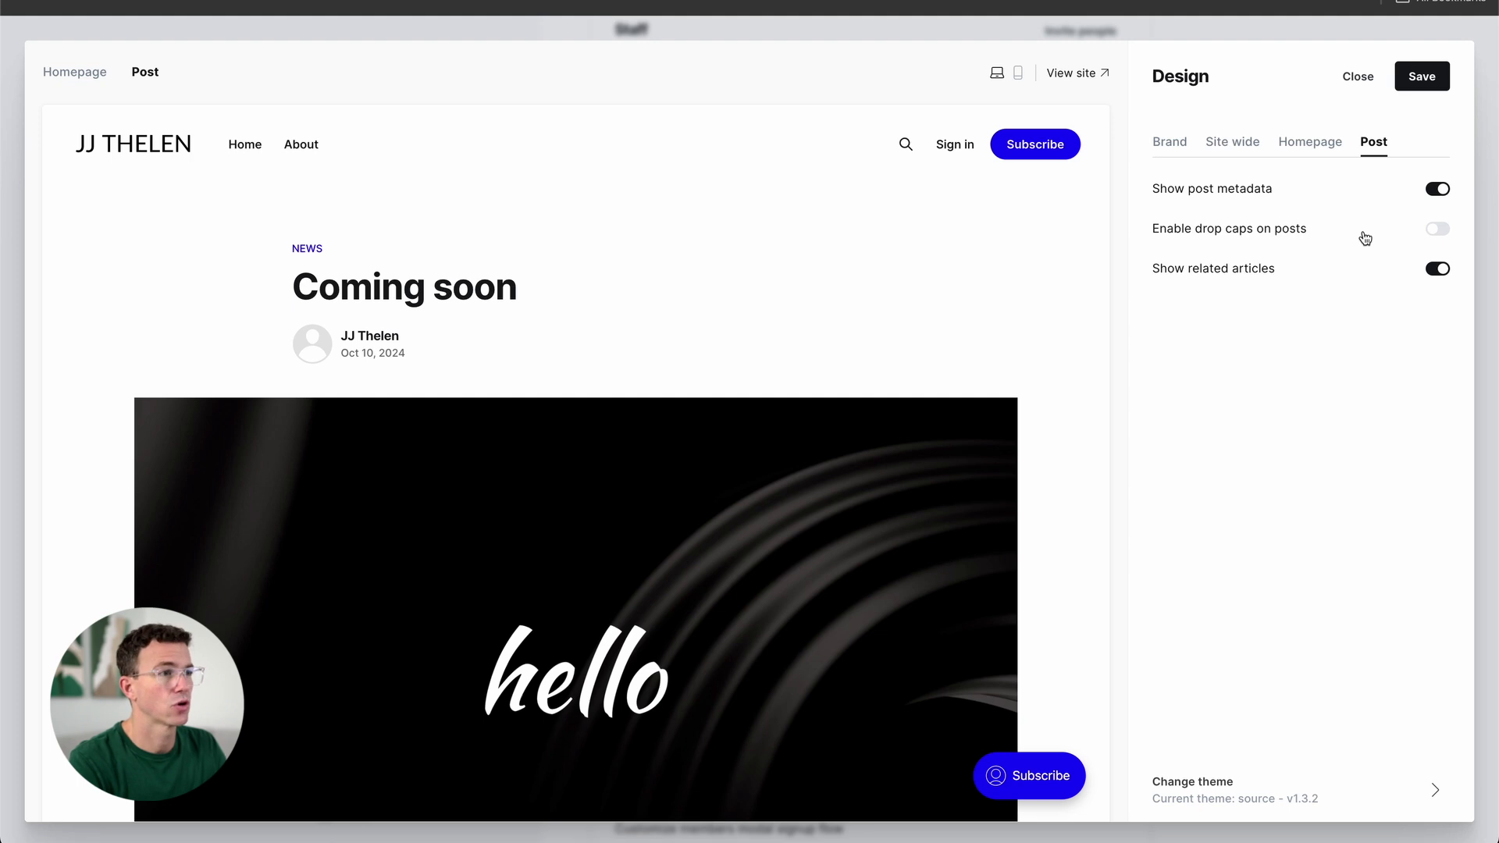
{"action": "left_click", "coordinate": [1418, 79]}
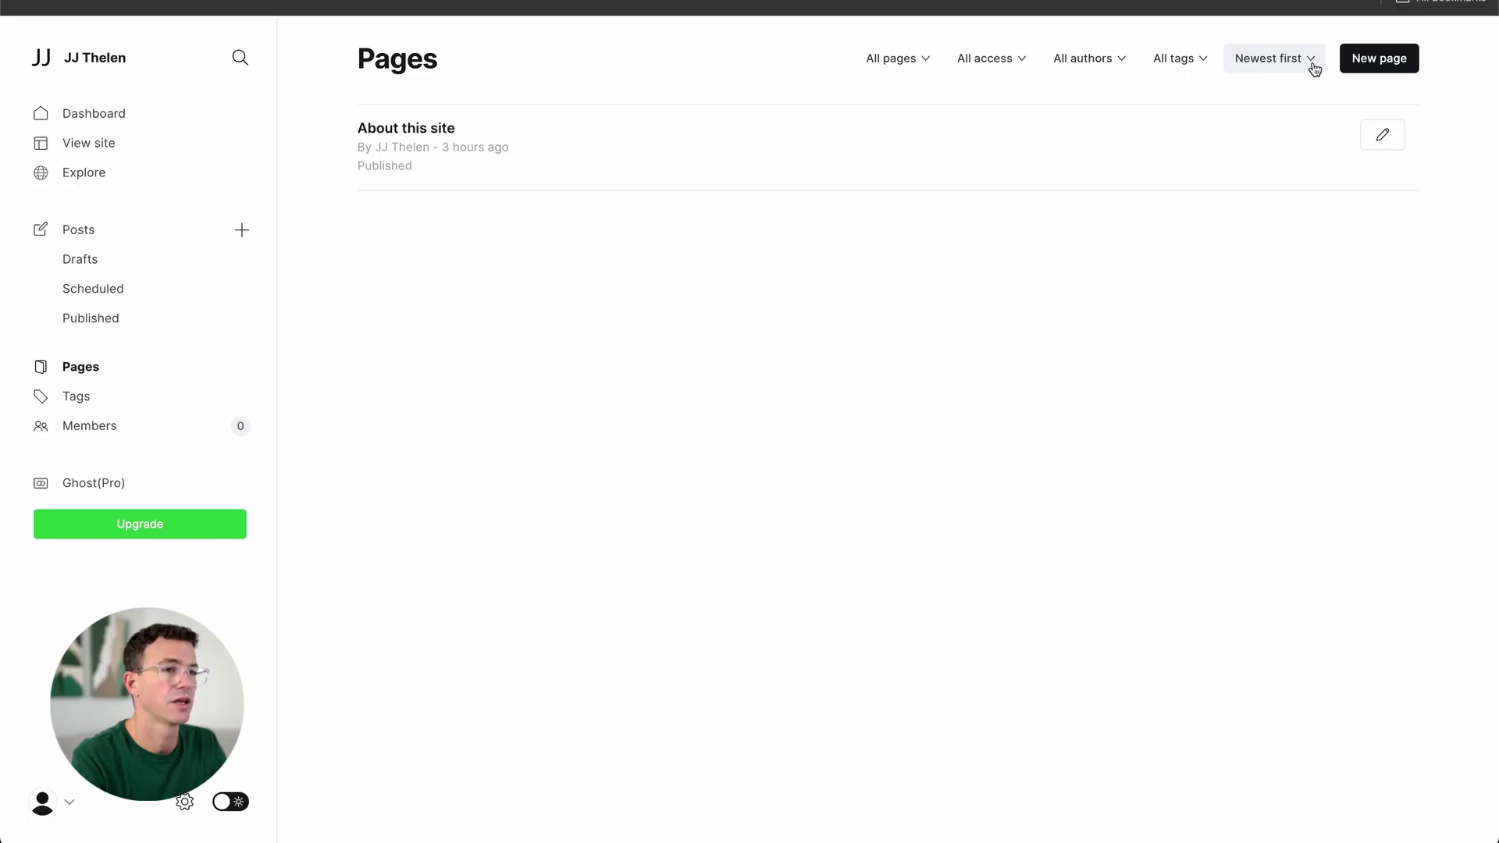
Create a new page titled 'My YouTube Channels'.
{"action": "left_click", "coordinate": [1365, 60]}
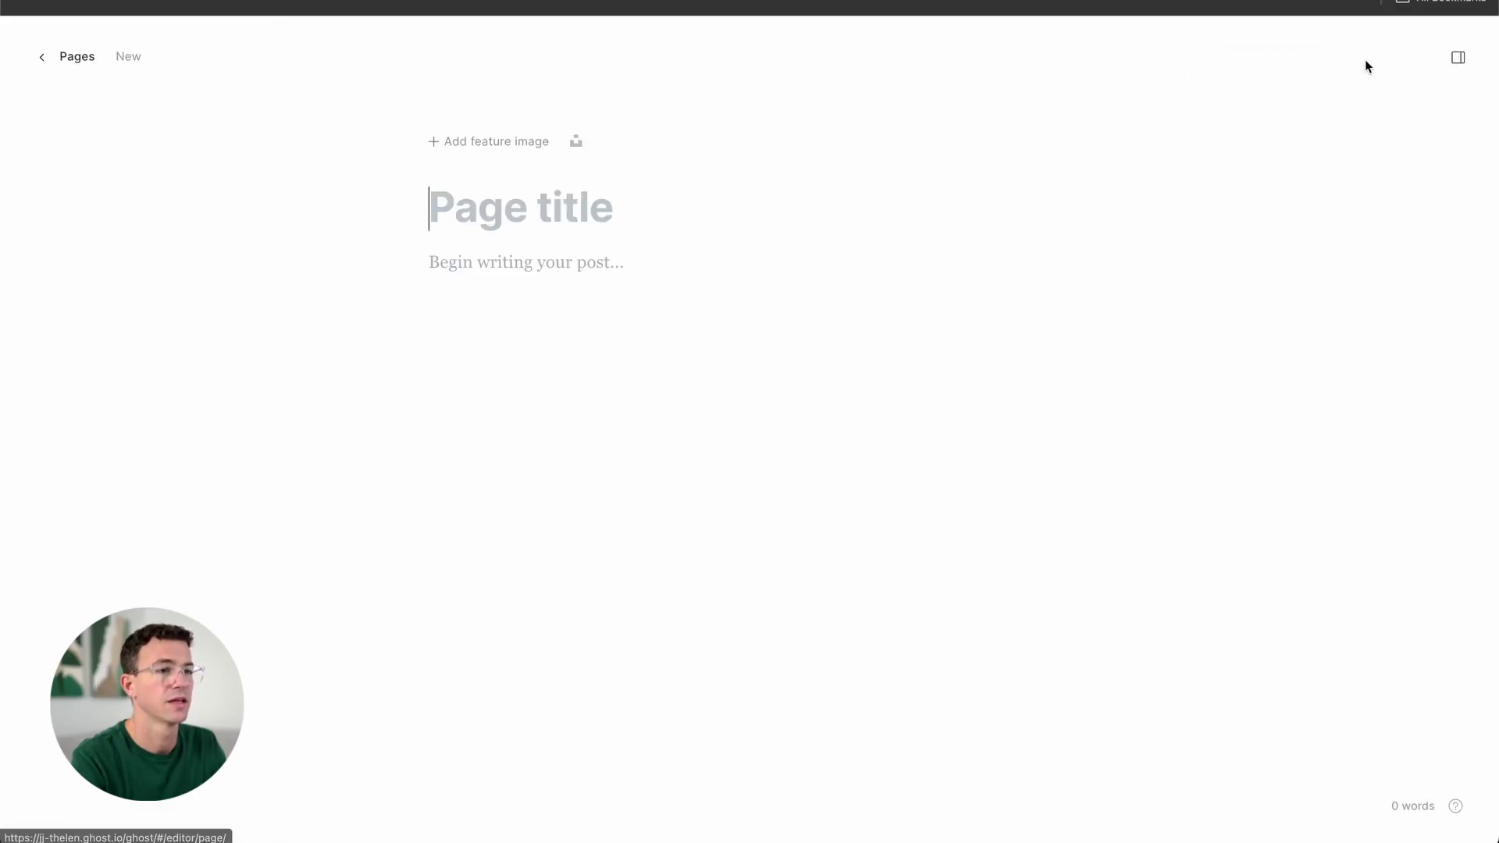
{"action": "type", "text": "My YouTube Channels"}
{"action": "left_click", "coordinate": [668, 270]}
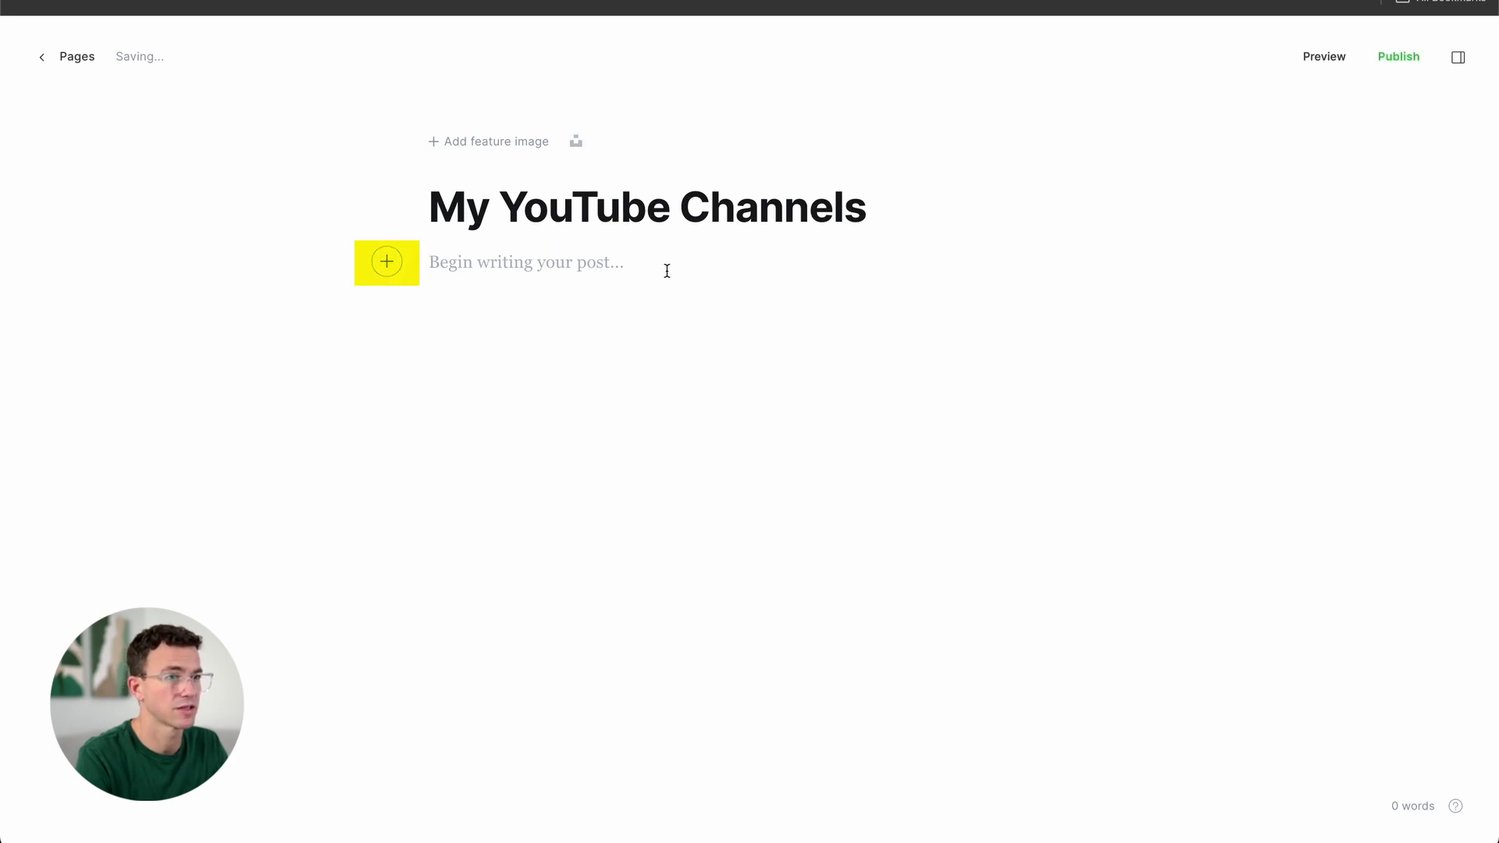
Add a 'TheFigCo' heading and begin a YouTube embed card with /you.
{"action": "type", "text": "/"}
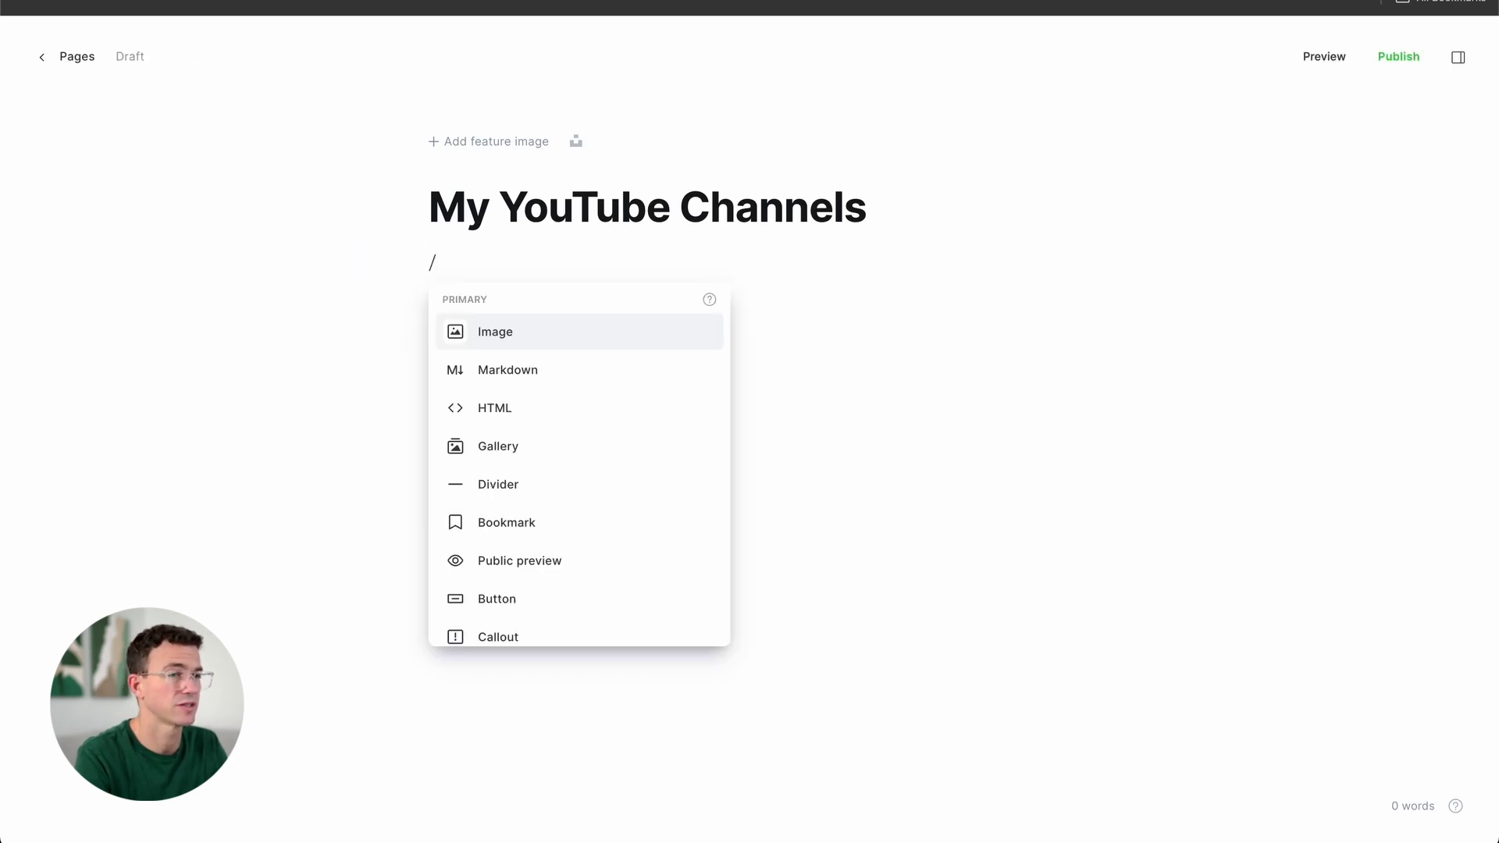
{"action": "scroll", "coordinate": [579, 490], "scroll_direction": "down", "scroll_amount": 5}
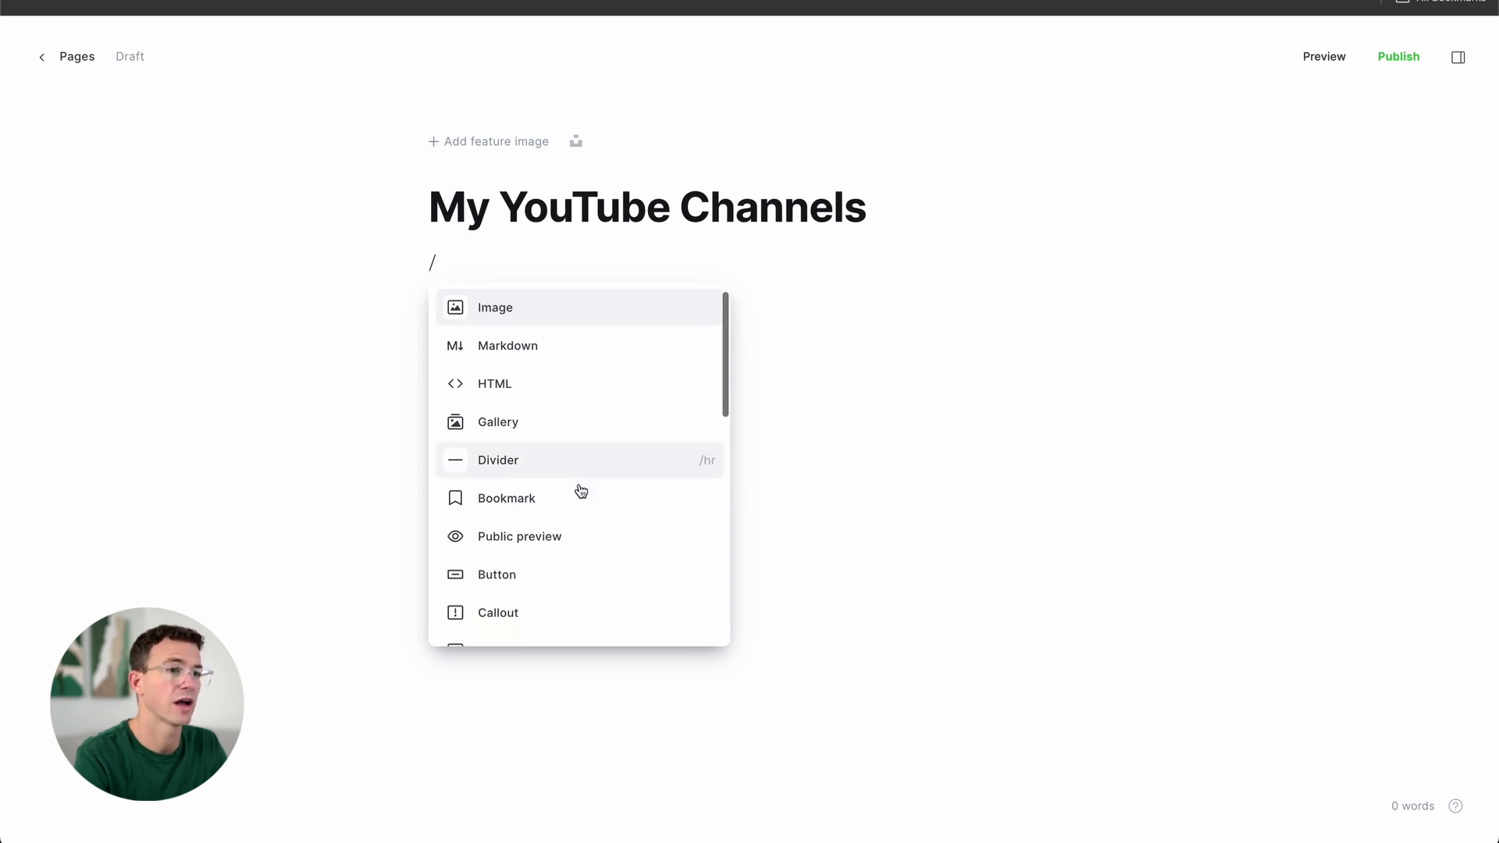
{"action": "scroll", "coordinate": [579, 491], "scroll_direction": "down", "scroll_amount": 1}
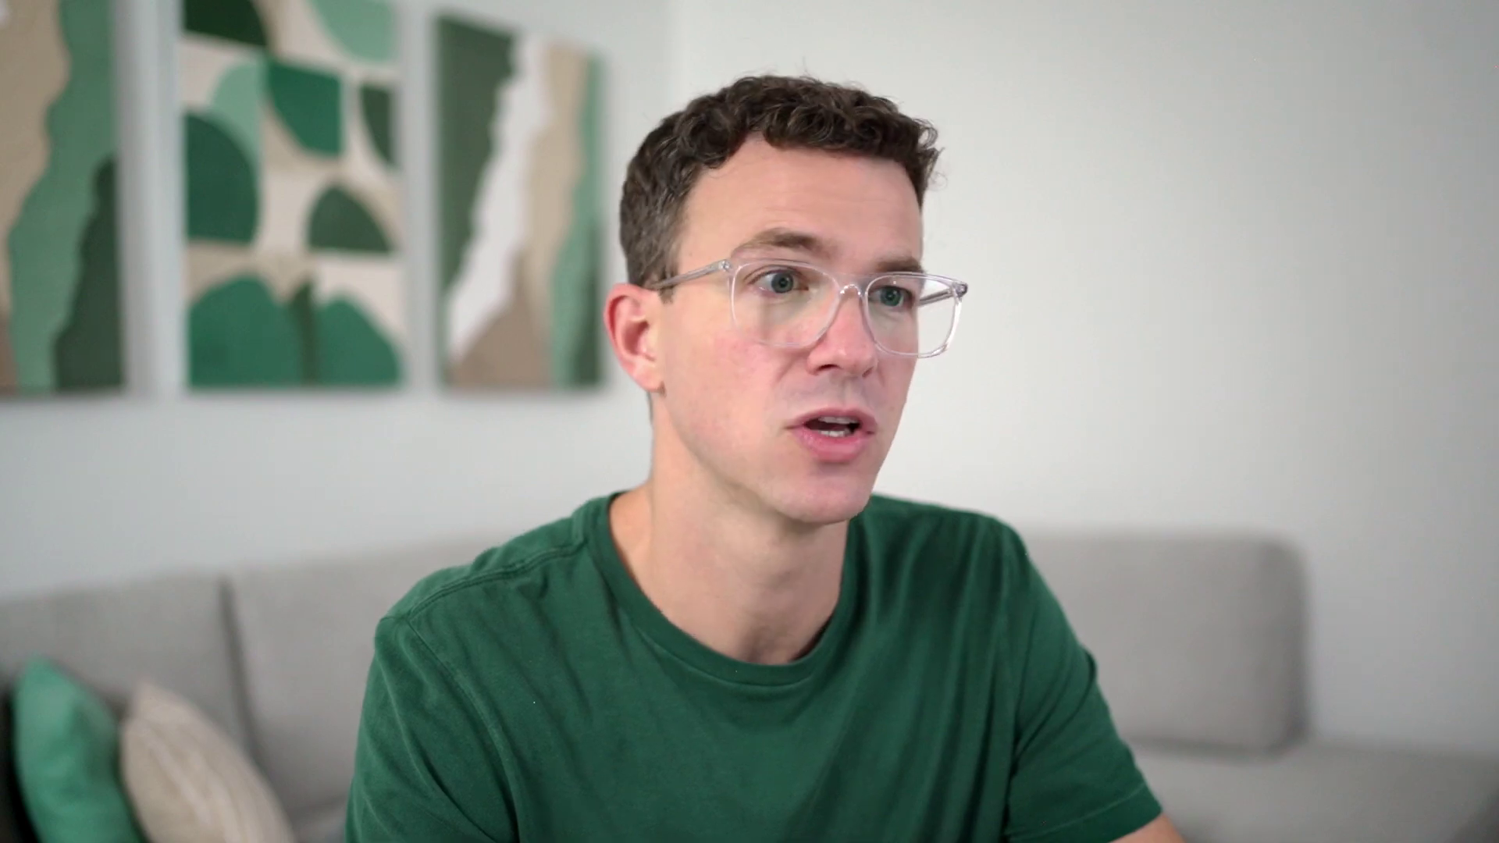
{"action": "type", "text": "# "}
{"action": "type", "text": "TheFigC"}
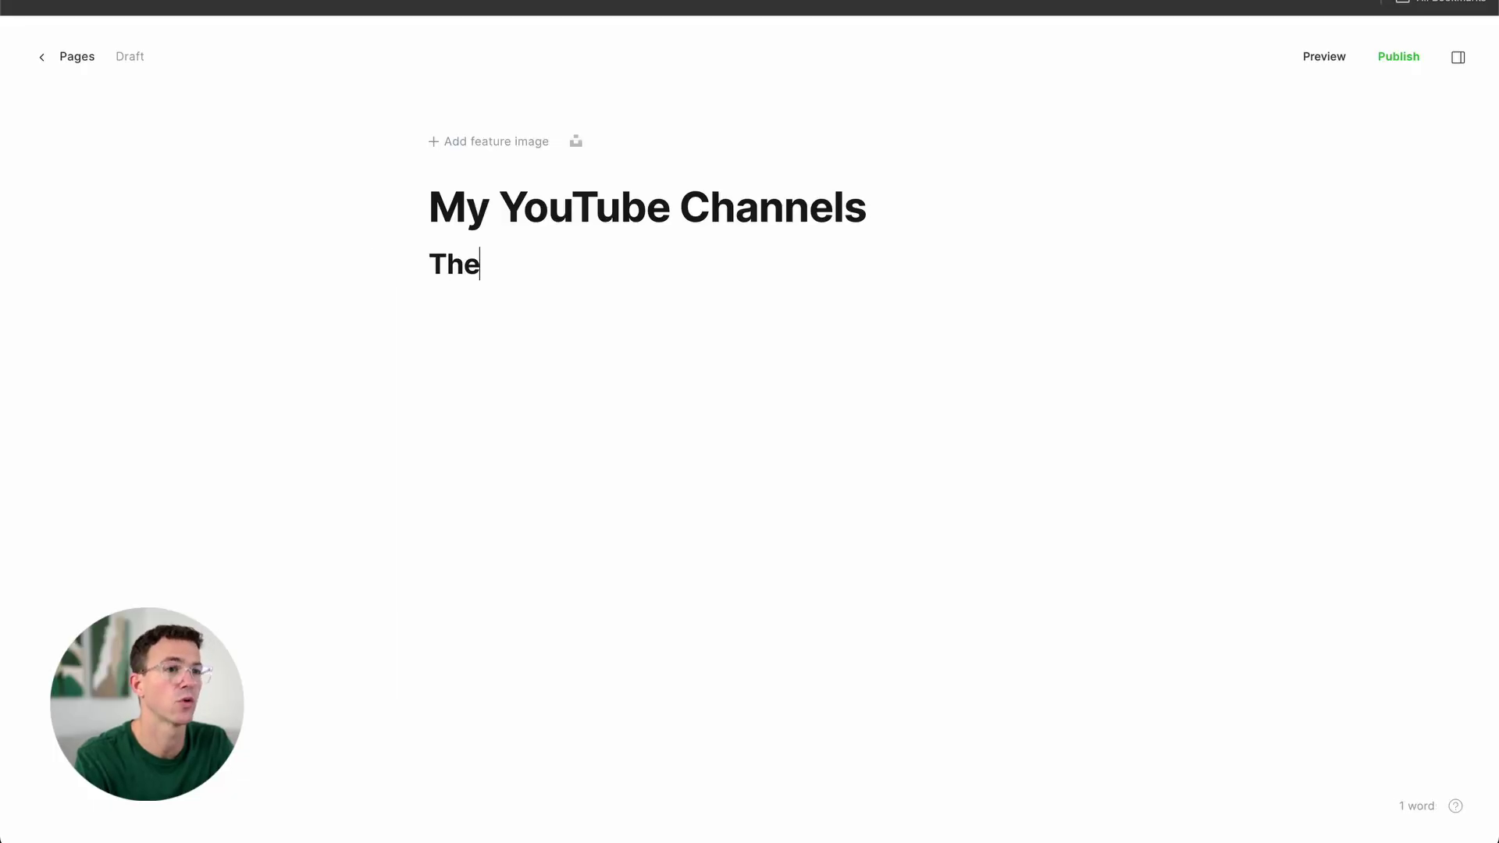
{"action": "type", "text": "o"}
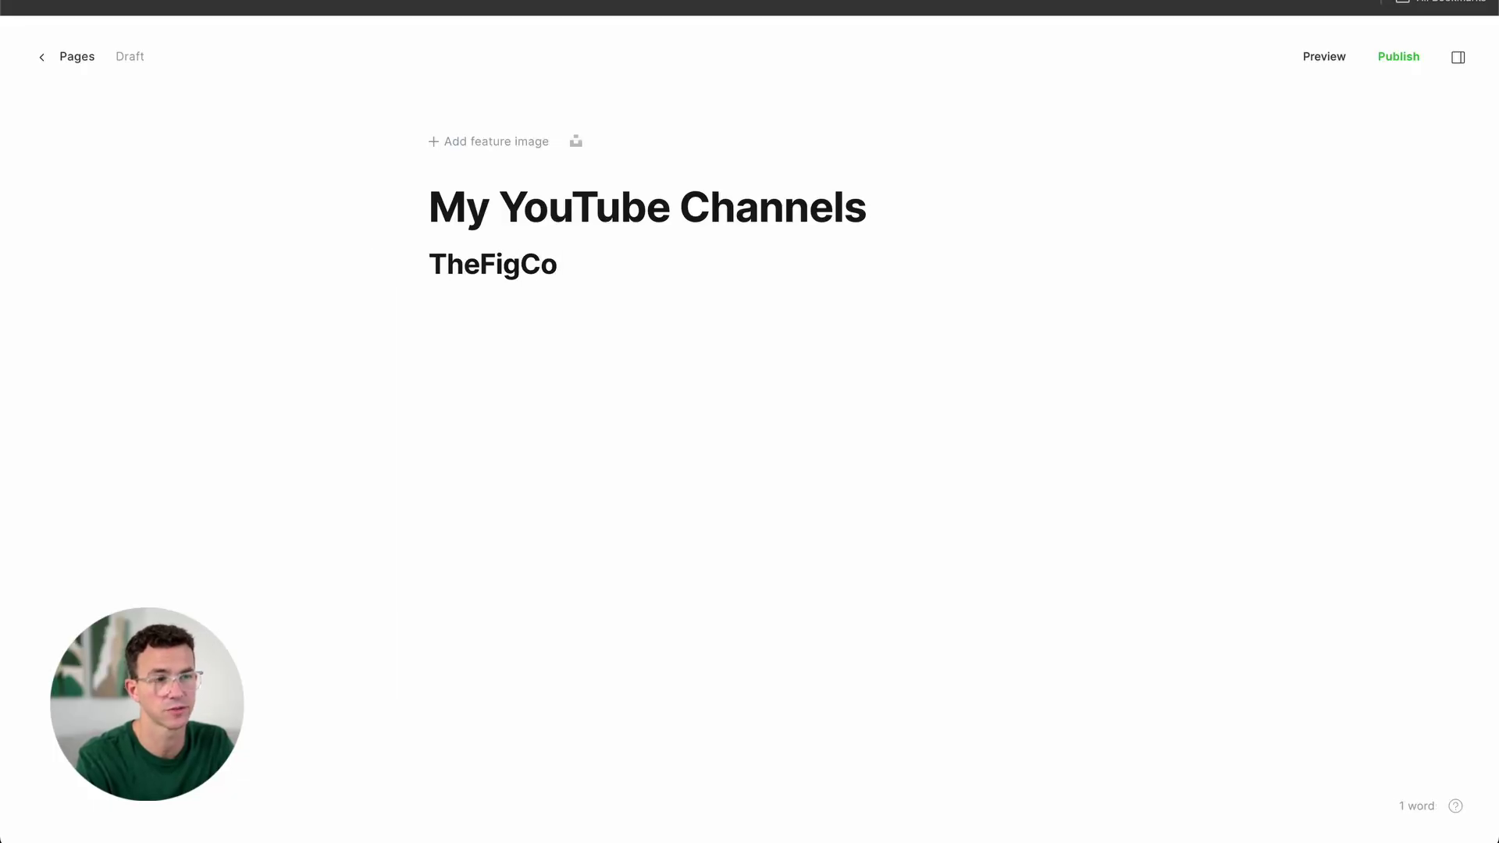
{"action": "key", "text": "Return"}
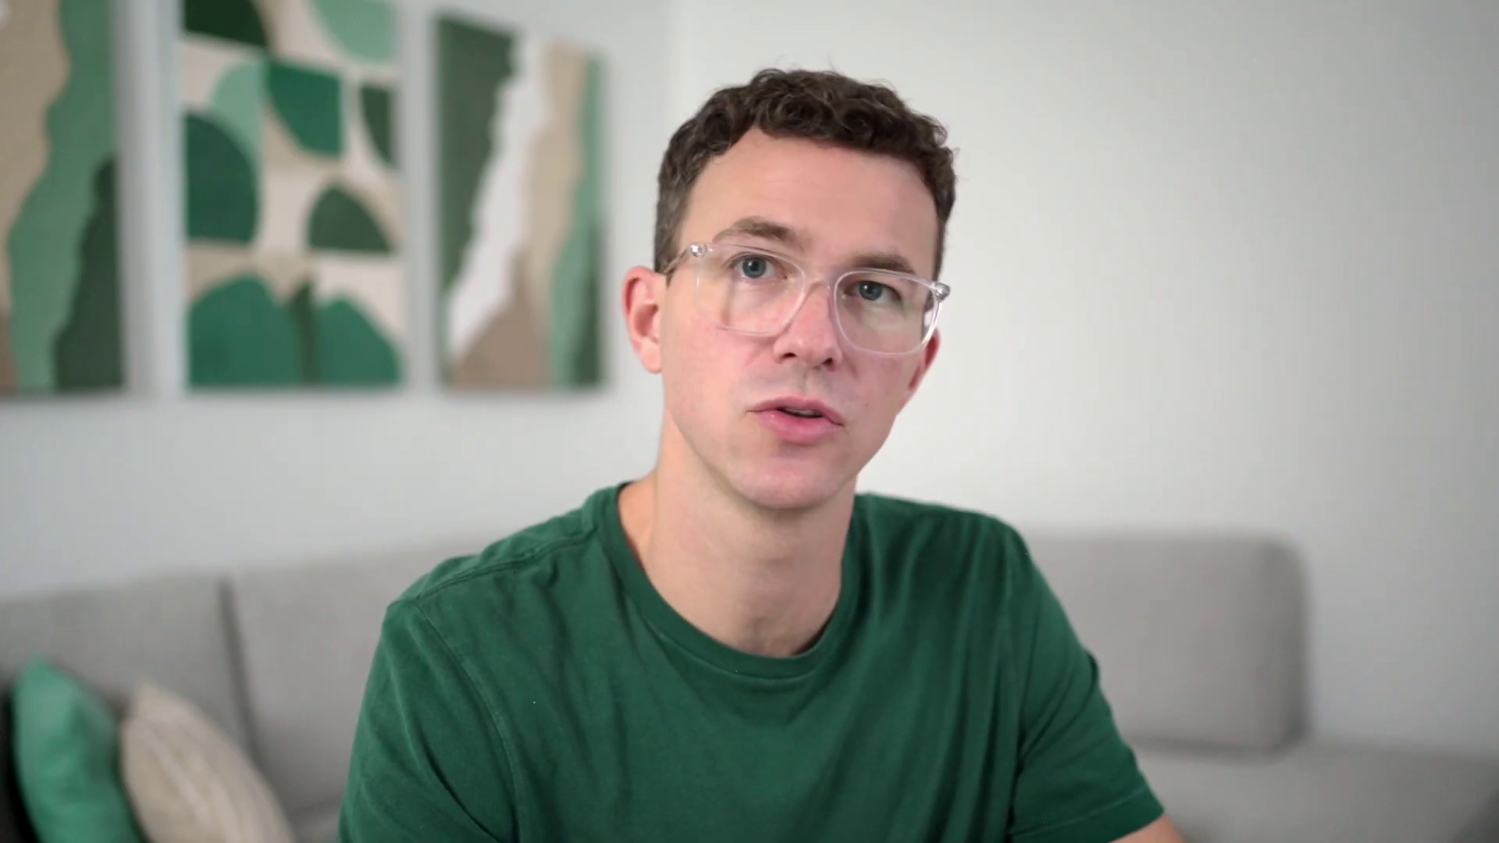
{"action": "type", "text": "/"}
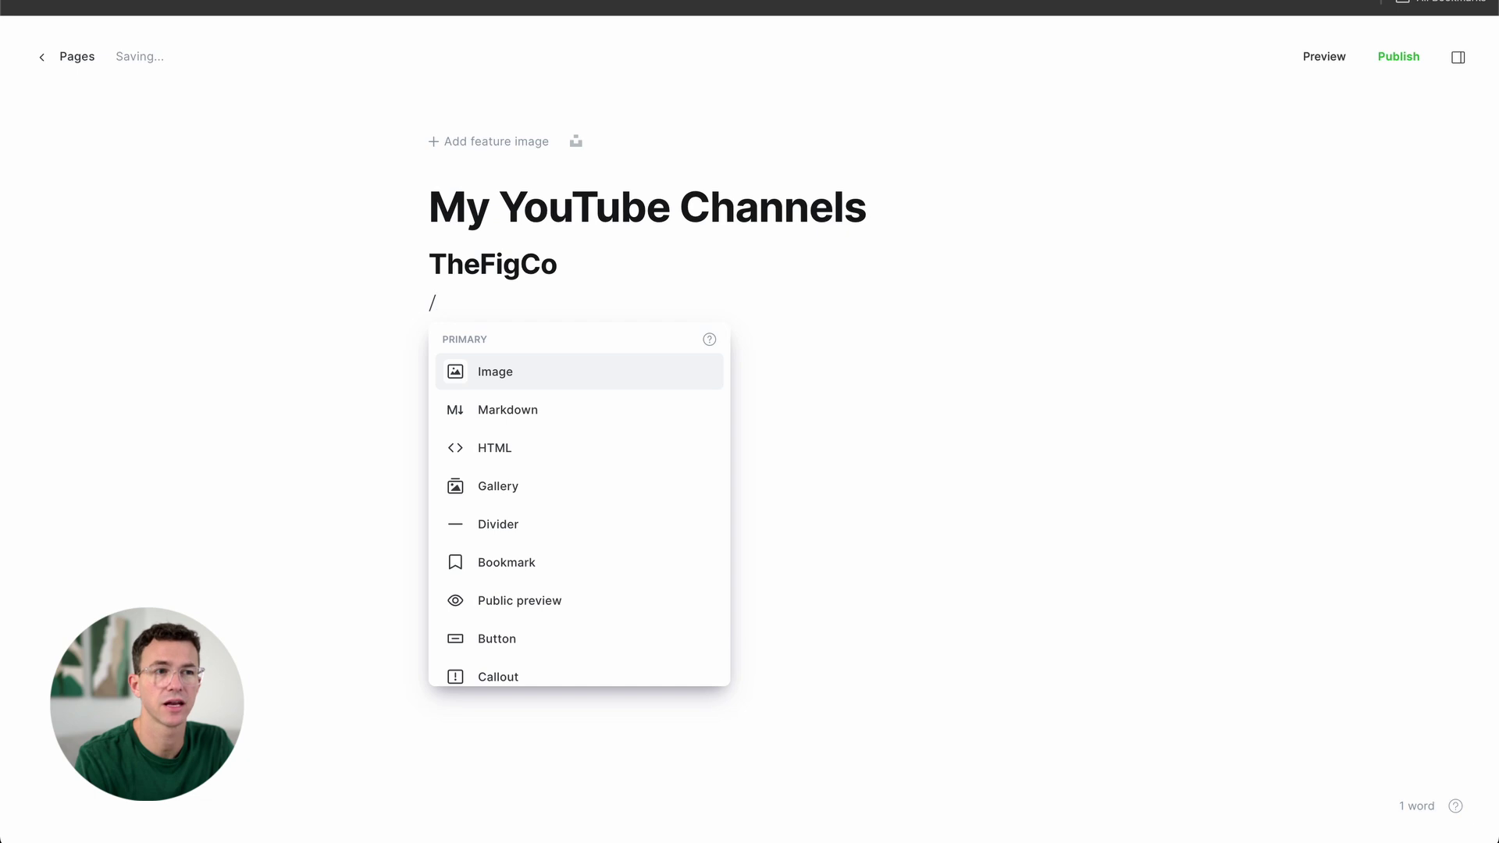
{"action": "type", "text": "you"}
Embed the pasted YouTube video and add the paragraph 'Grow your business online'.
{"action": "left_click", "coordinate": [523, 371]}
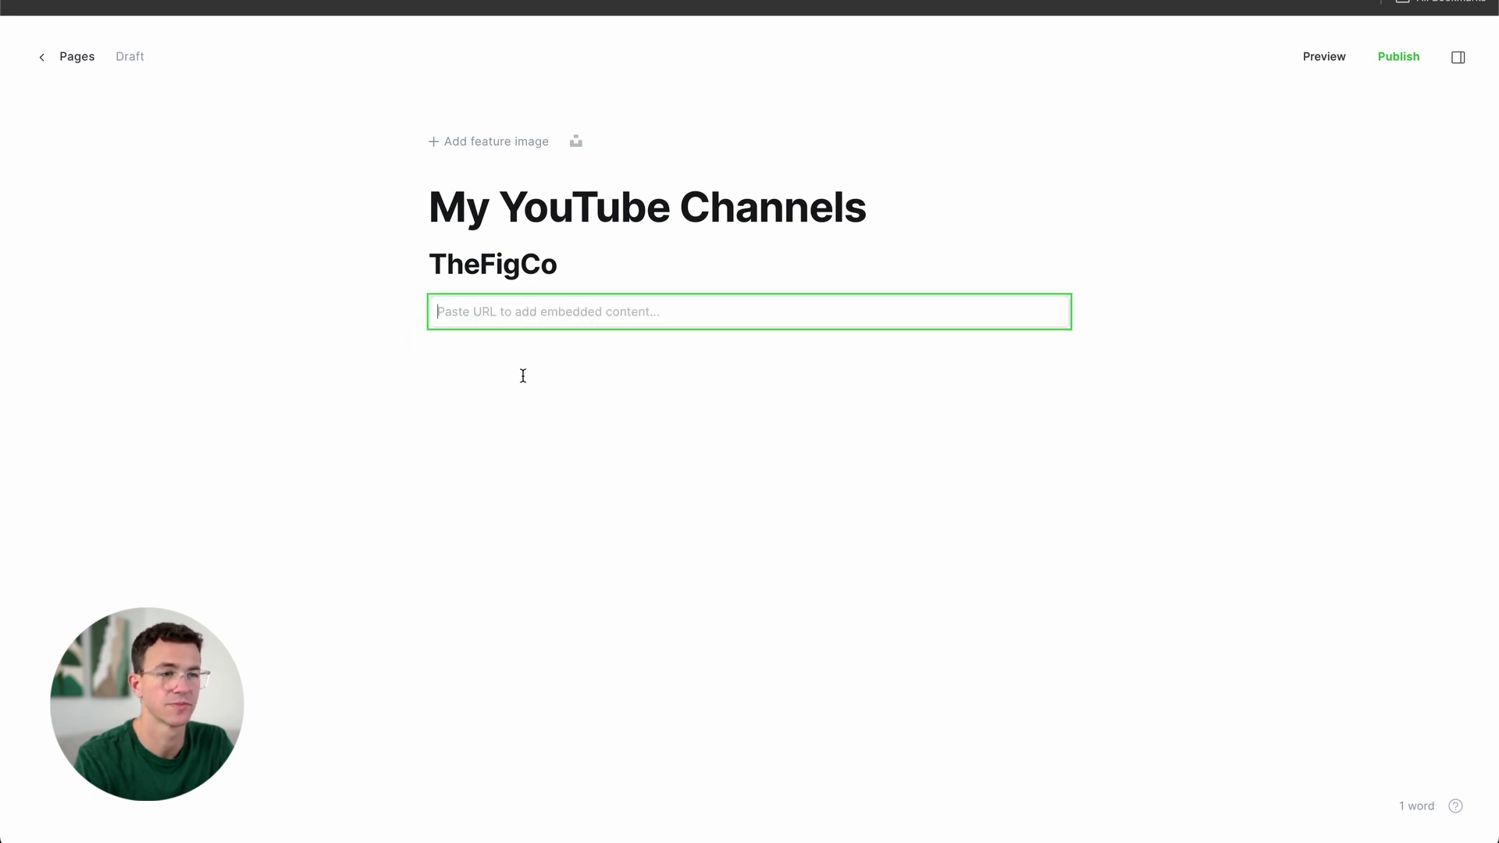
{"action": "key", "text": "ctrl+v"}
{"action": "key", "text": "Return"}
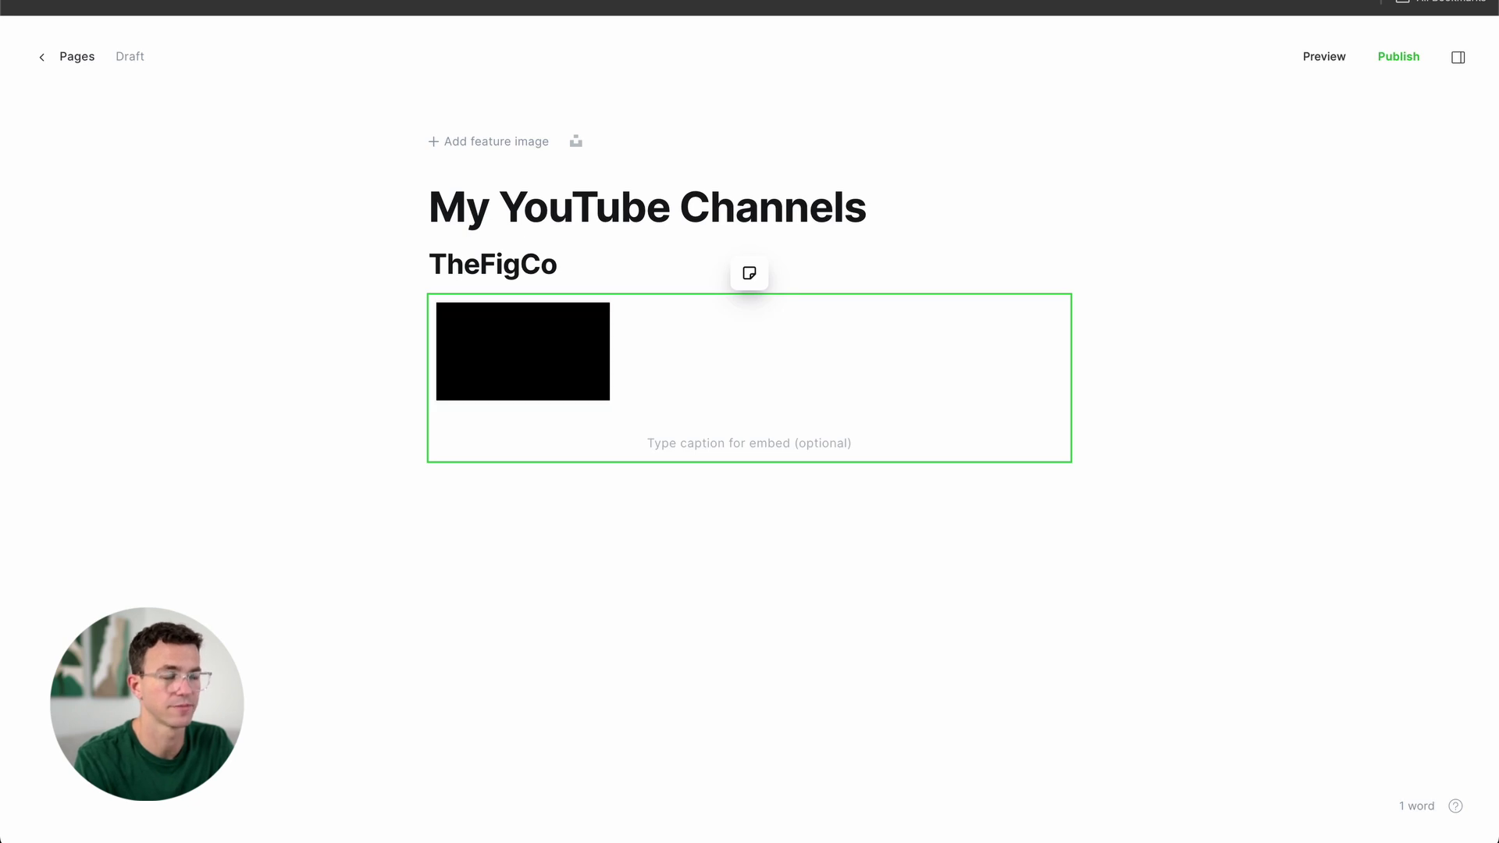
{"action": "type", "text": "Grow your business online"}
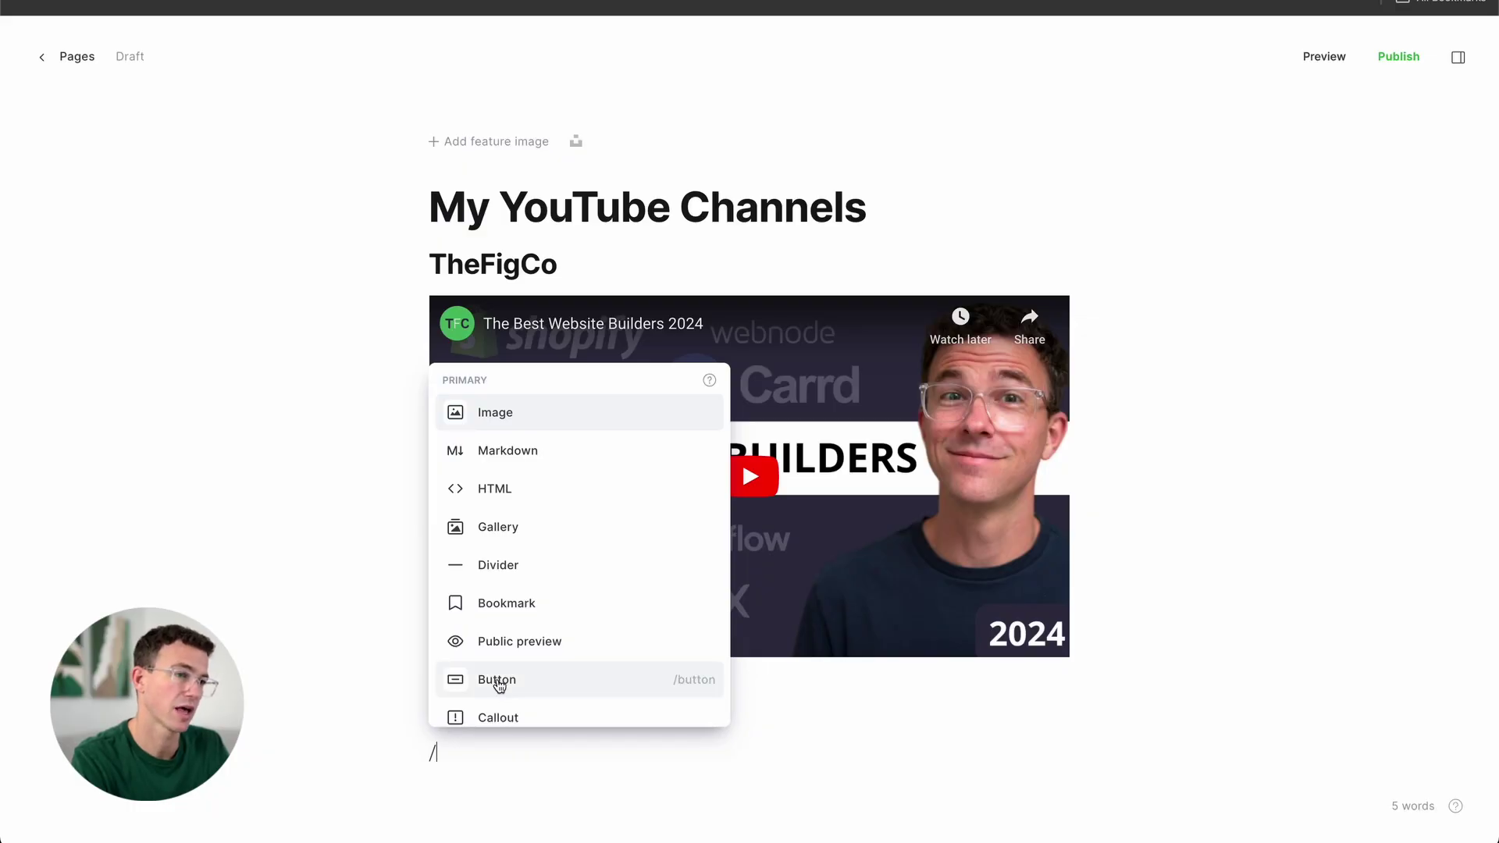
Add a centred 'View Channel' button linking to the channel's YouTube address.
{"action": "left_click", "coordinate": [499, 684]}
{"action": "type", "text": "View Channel"}
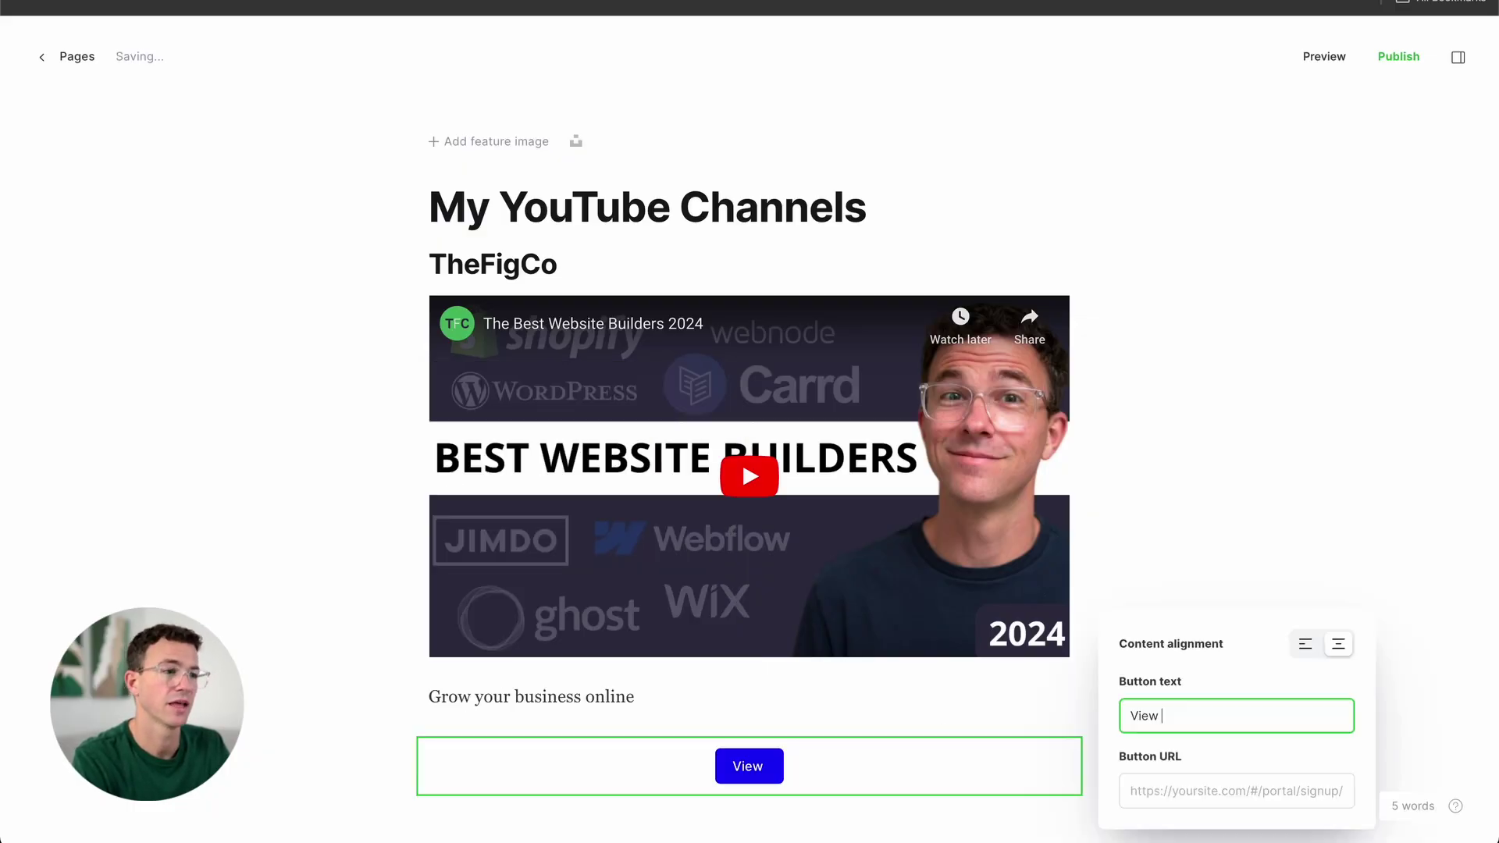
{"action": "left_click", "coordinate": [1237, 791]}
{"action": "type", "text": "https://www.youtube.com/thefigco"}
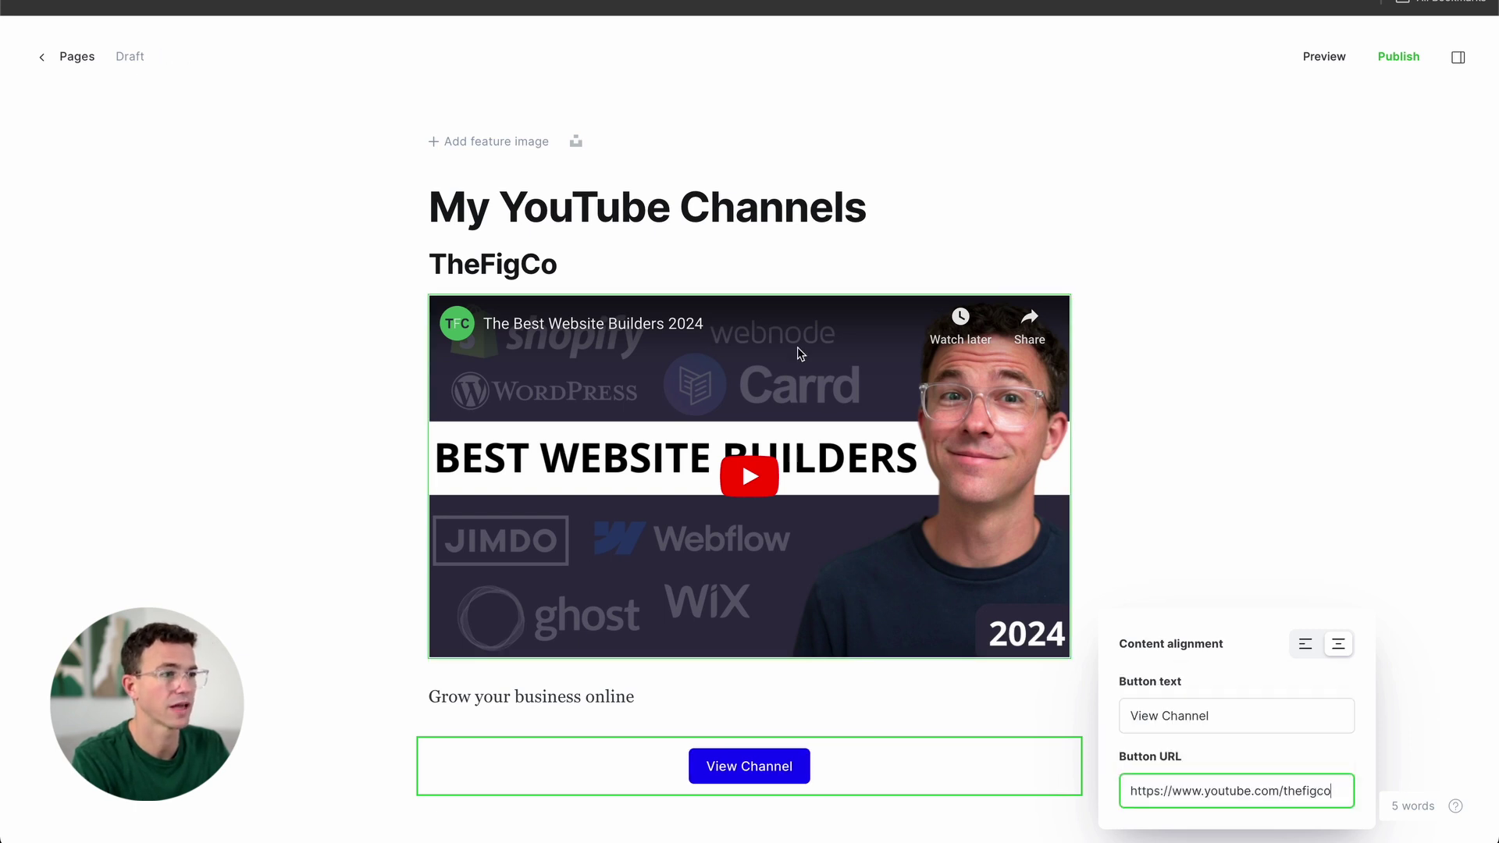
{"action": "left_click", "coordinate": [1237, 663]}
{"action": "left_click", "coordinate": [1316, 650]}
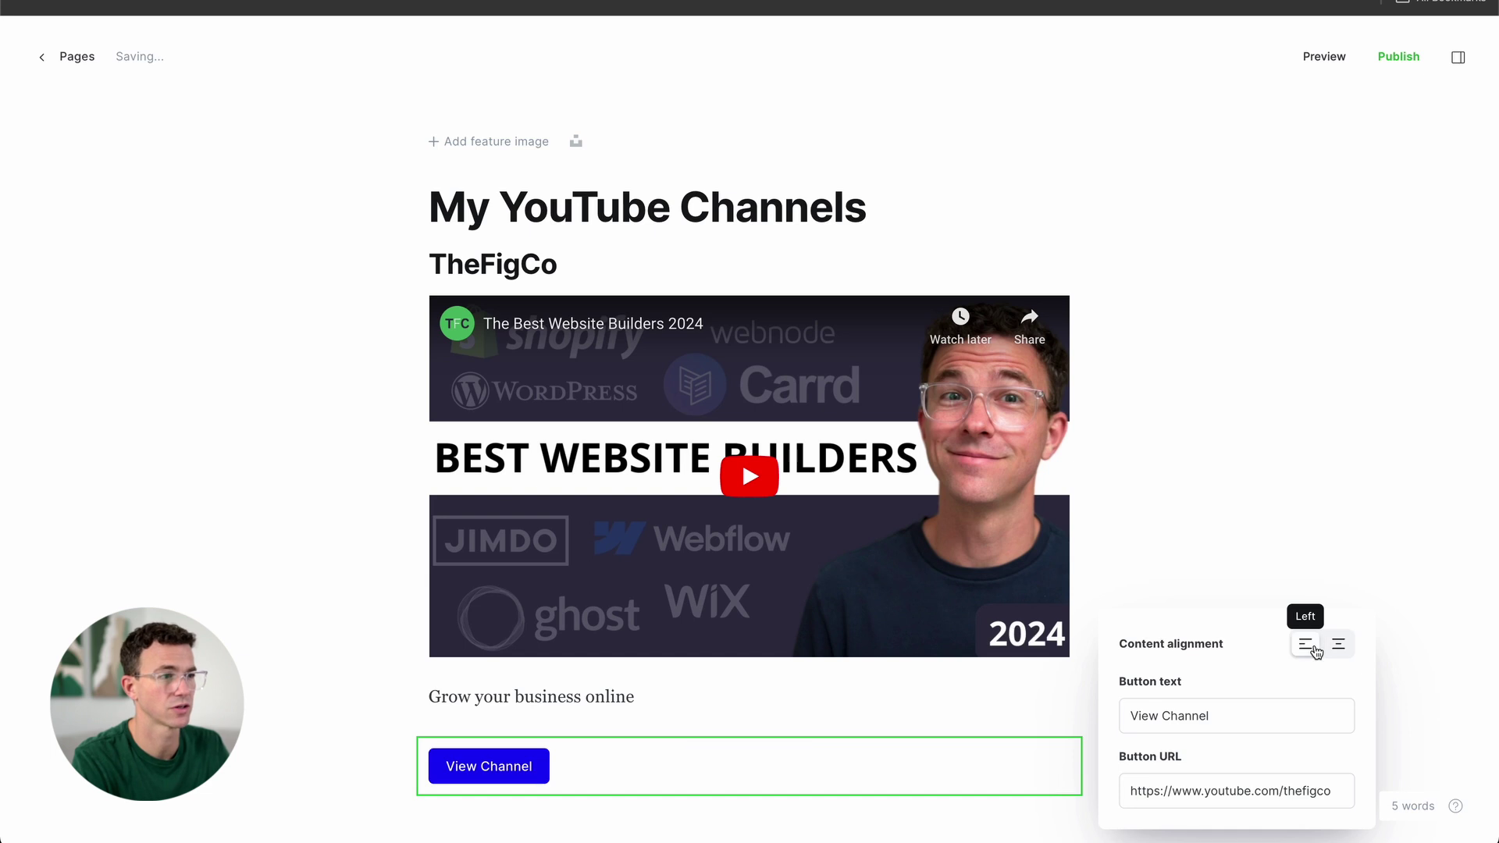
{"action": "left_click", "coordinate": [1341, 645]}
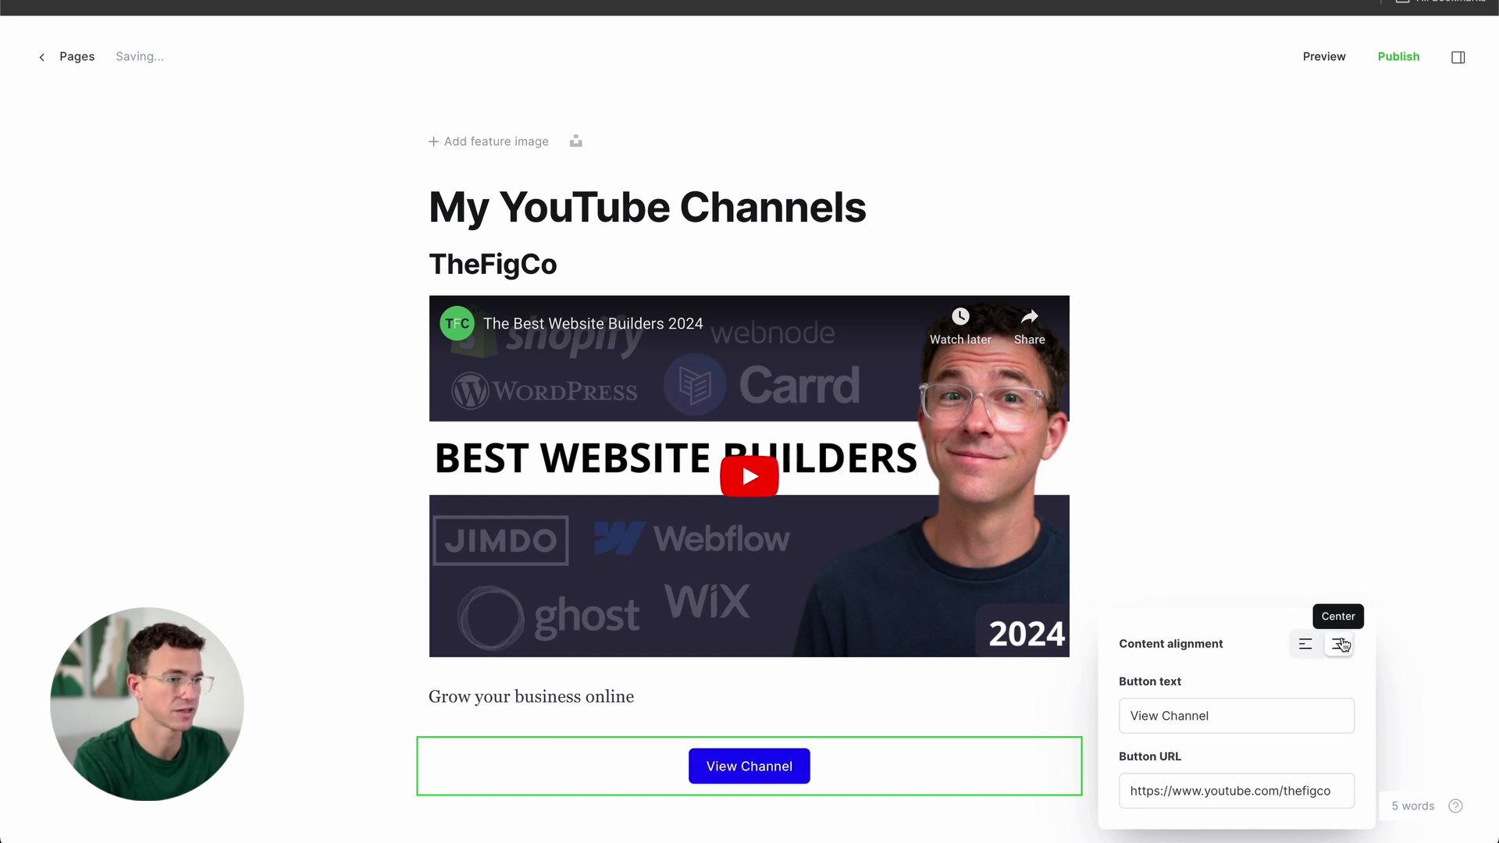
Insert a divider line below the View Channel button.
{"action": "key", "text": "Return"}
{"action": "type", "text": "/div"}
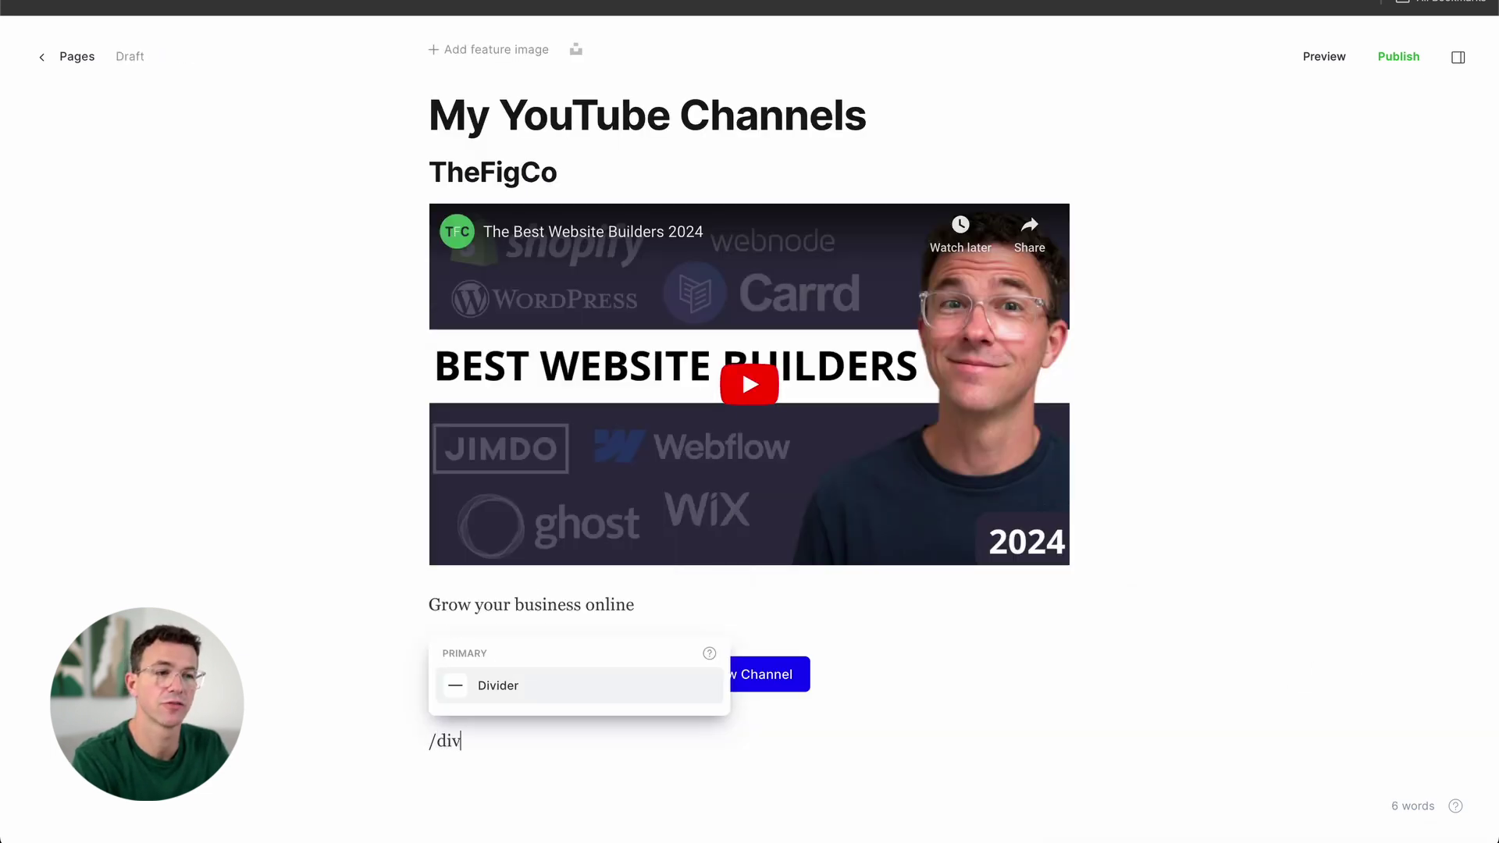
{"action": "left_click", "coordinate": [572, 681]}
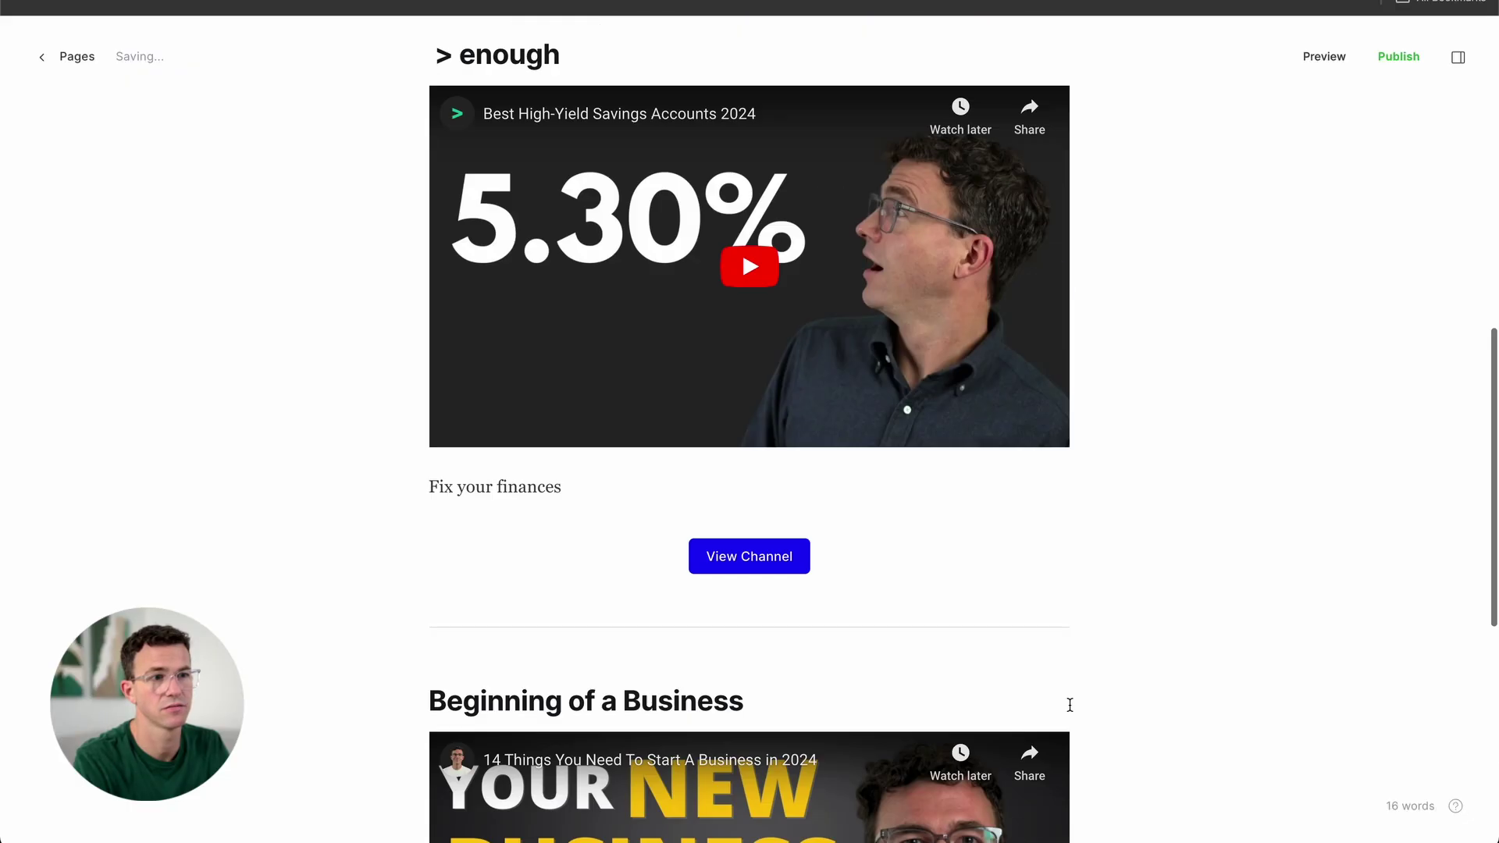
{"action": "scroll", "coordinate": [1070, 704], "scroll_direction": "up", "scroll_amount": 8}
{"action": "scroll", "coordinate": [1069, 705], "scroll_direction": "up", "scroll_amount": 4}
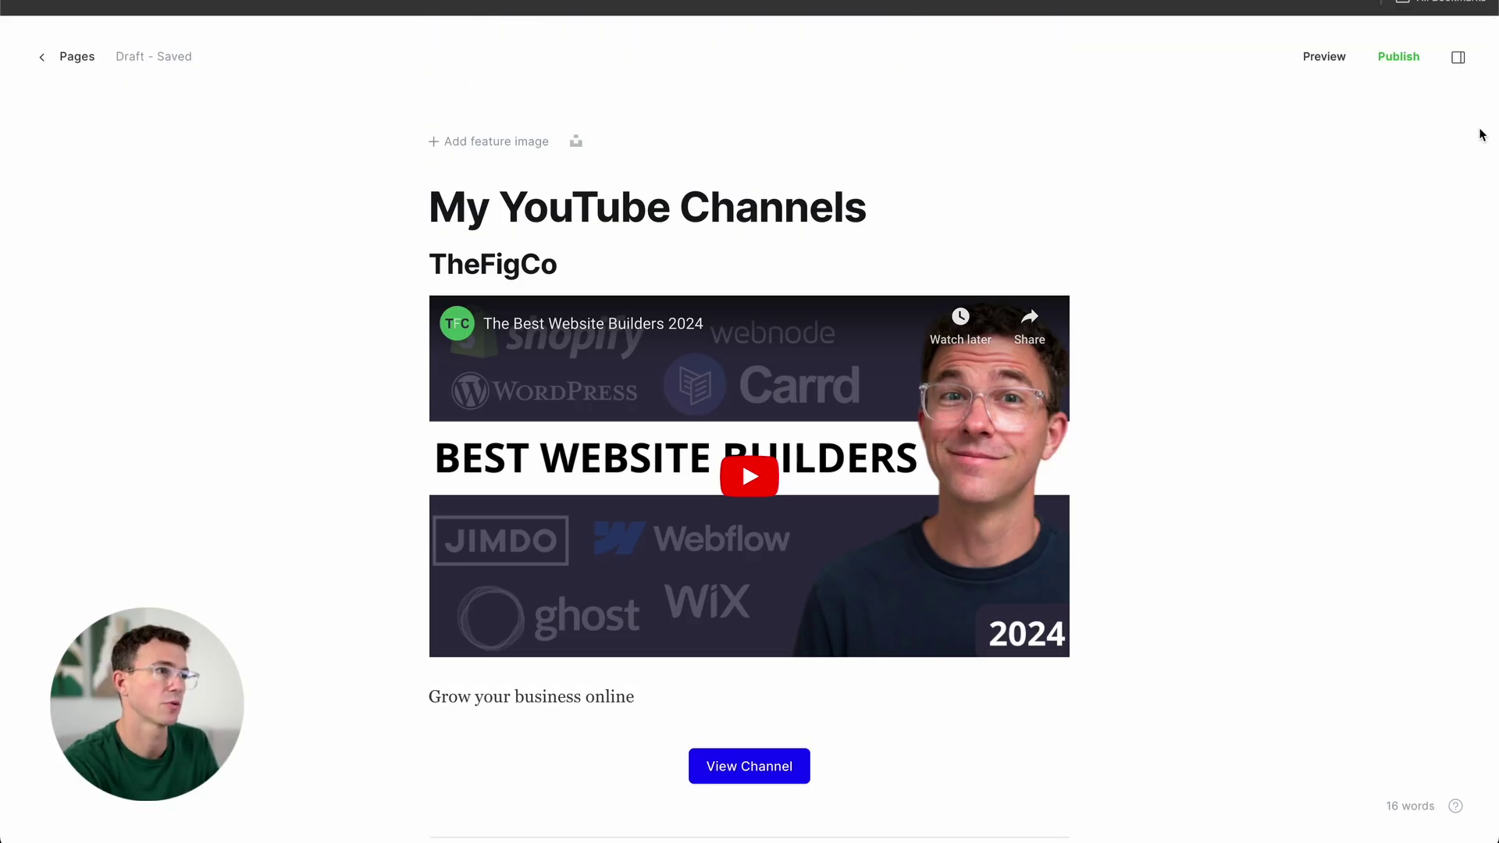
Shorten the page URL to 'youtube-channels' by removing the 'my-' prefix.
{"action": "left_click", "coordinate": [1458, 57]}
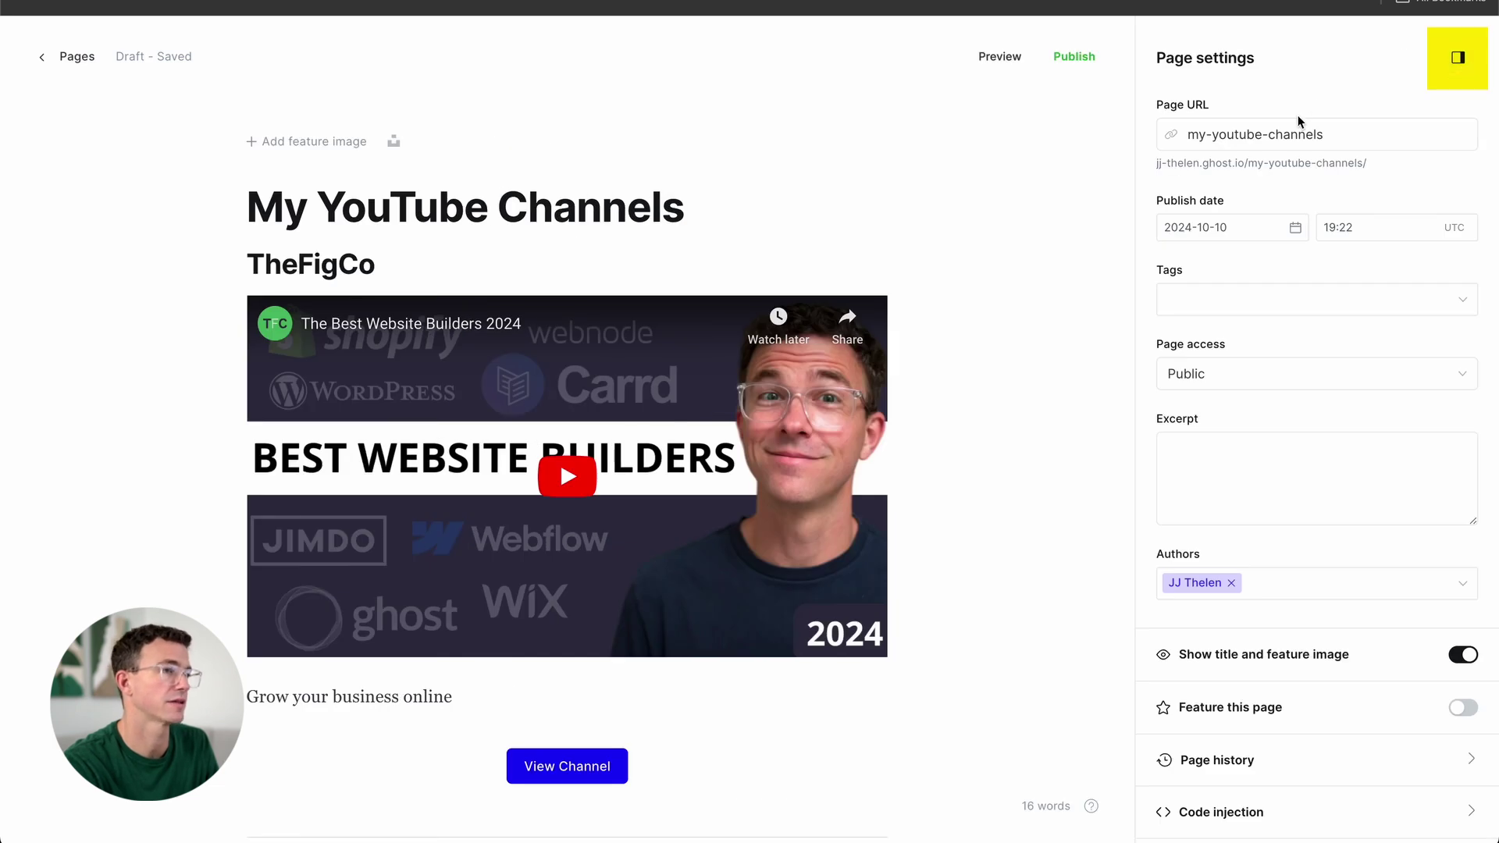
{"action": "left_click", "coordinate": [1212, 134]}
{"action": "key", "text": "BackSpace"}
{"action": "key", "text": "BackSpace"}
{"action": "key", "text": "BackSpace"}
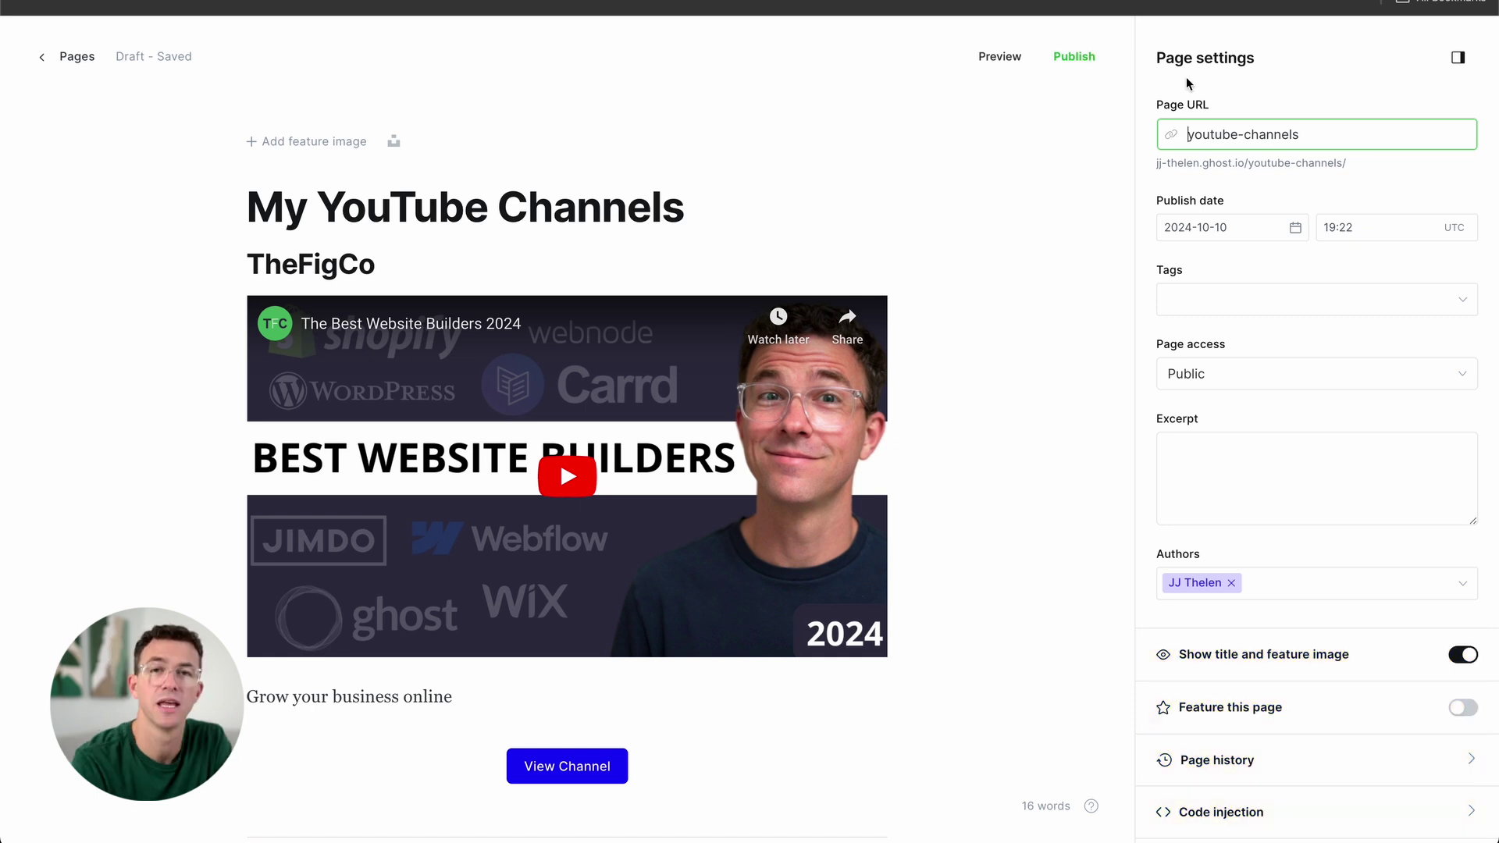
Publish the My YouTube Channels page right now.
{"action": "left_click", "coordinate": [1090, 57]}
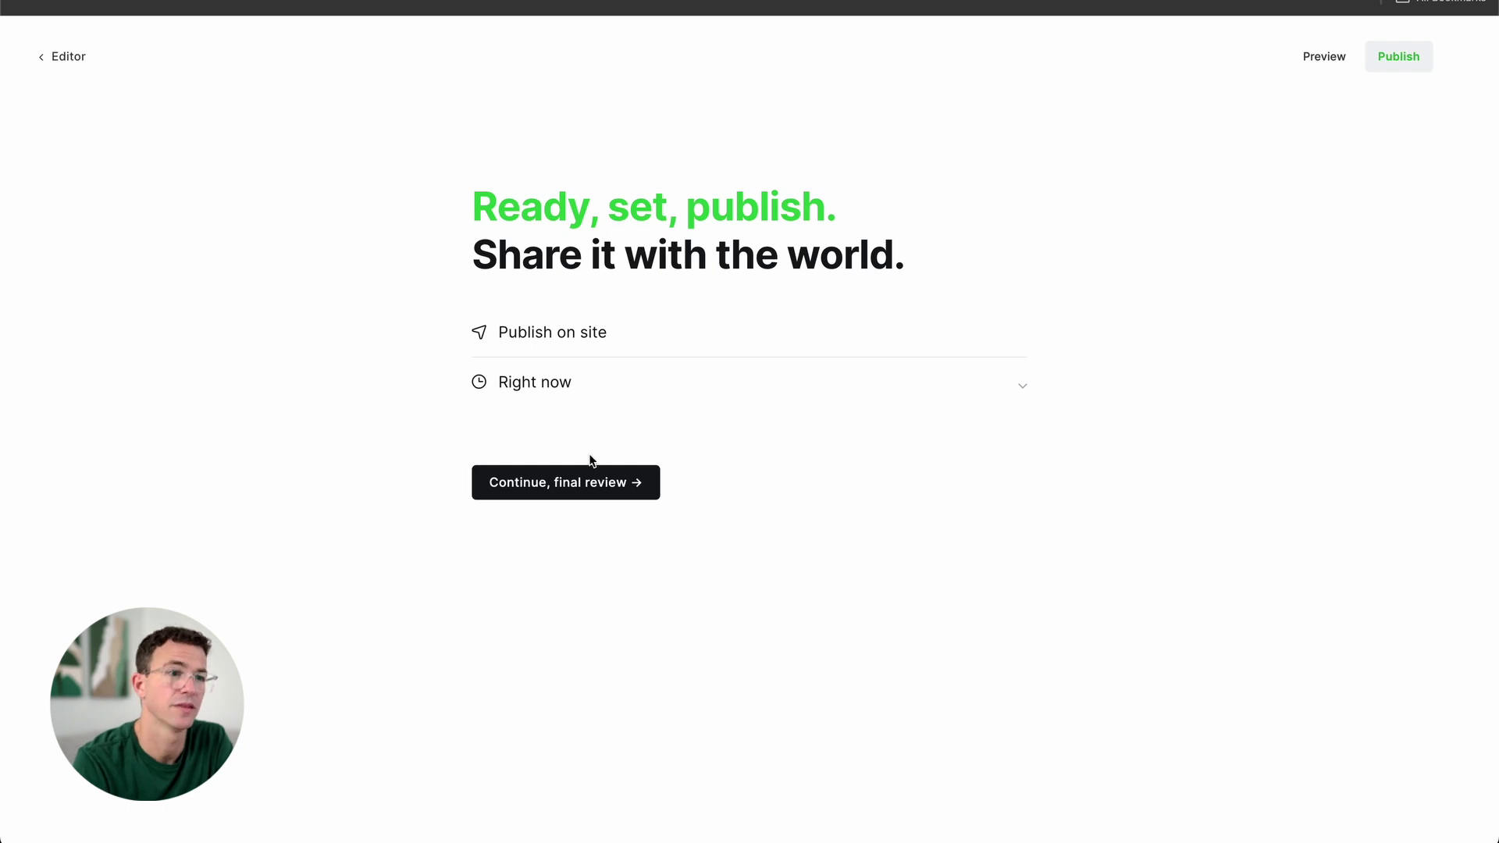
{"action": "left_click", "coordinate": [592, 486]}
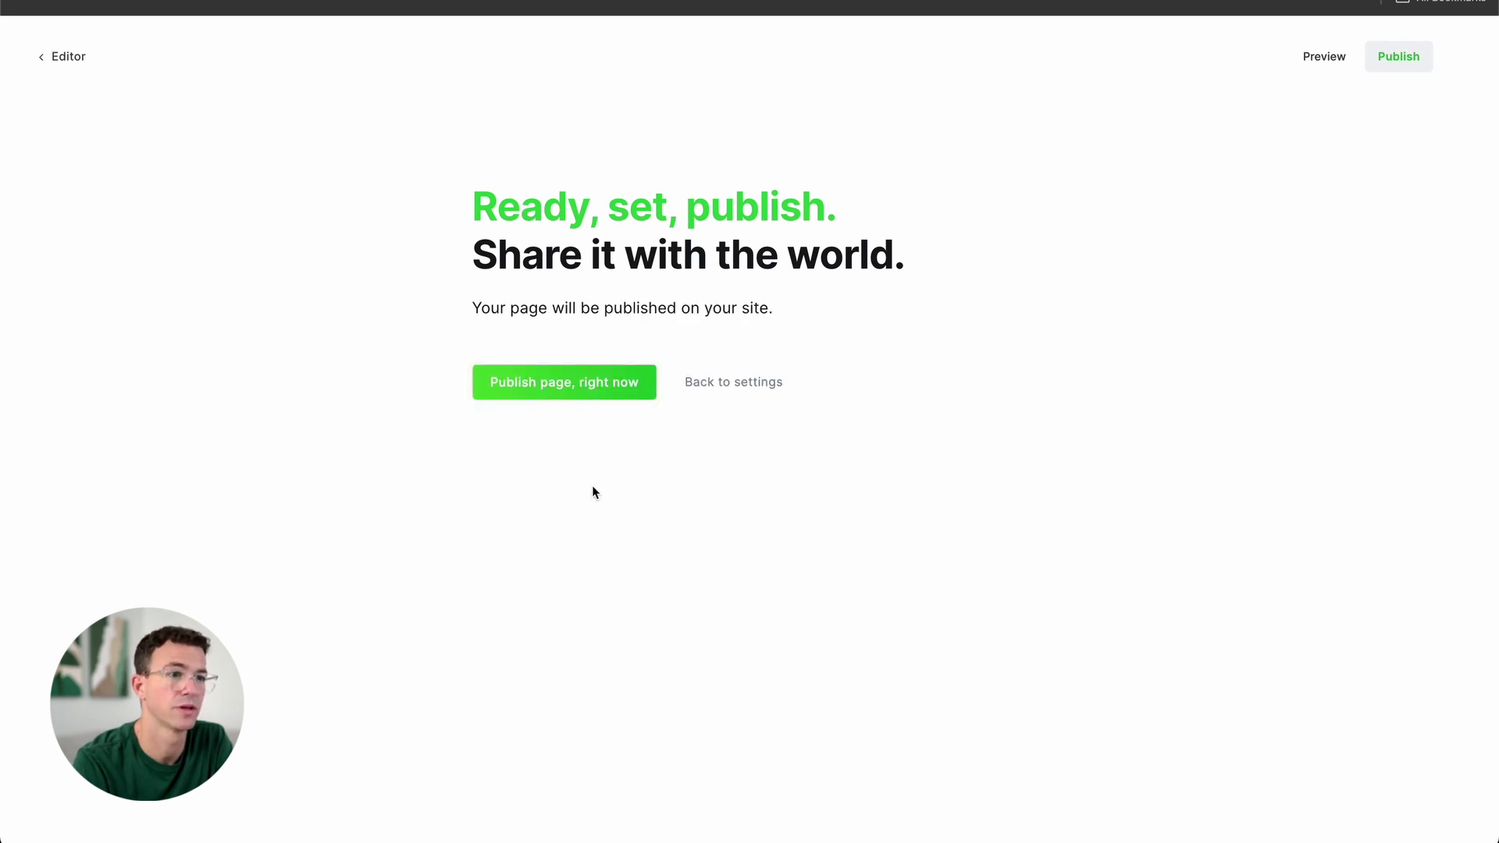
{"action": "left_click", "coordinate": [553, 376]}
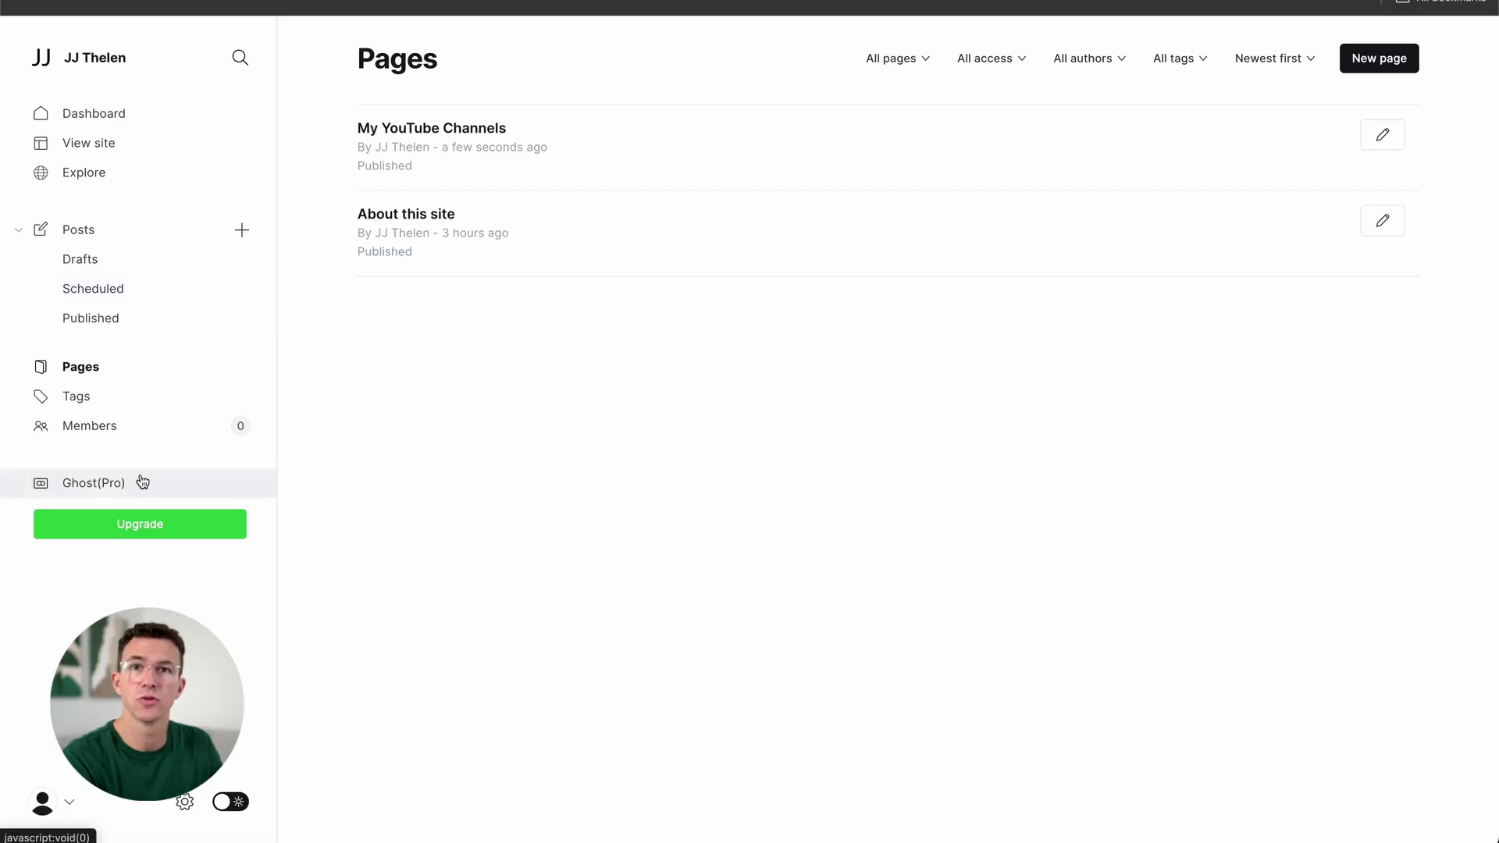
Add a 'My YouTube Channels' navigation item linking to /youtube-channels, then view the live site.
{"action": "left_click", "coordinate": [184, 801]}
{"action": "scroll", "coordinate": [627, 492], "scroll_direction": "down", "scroll_amount": 10}
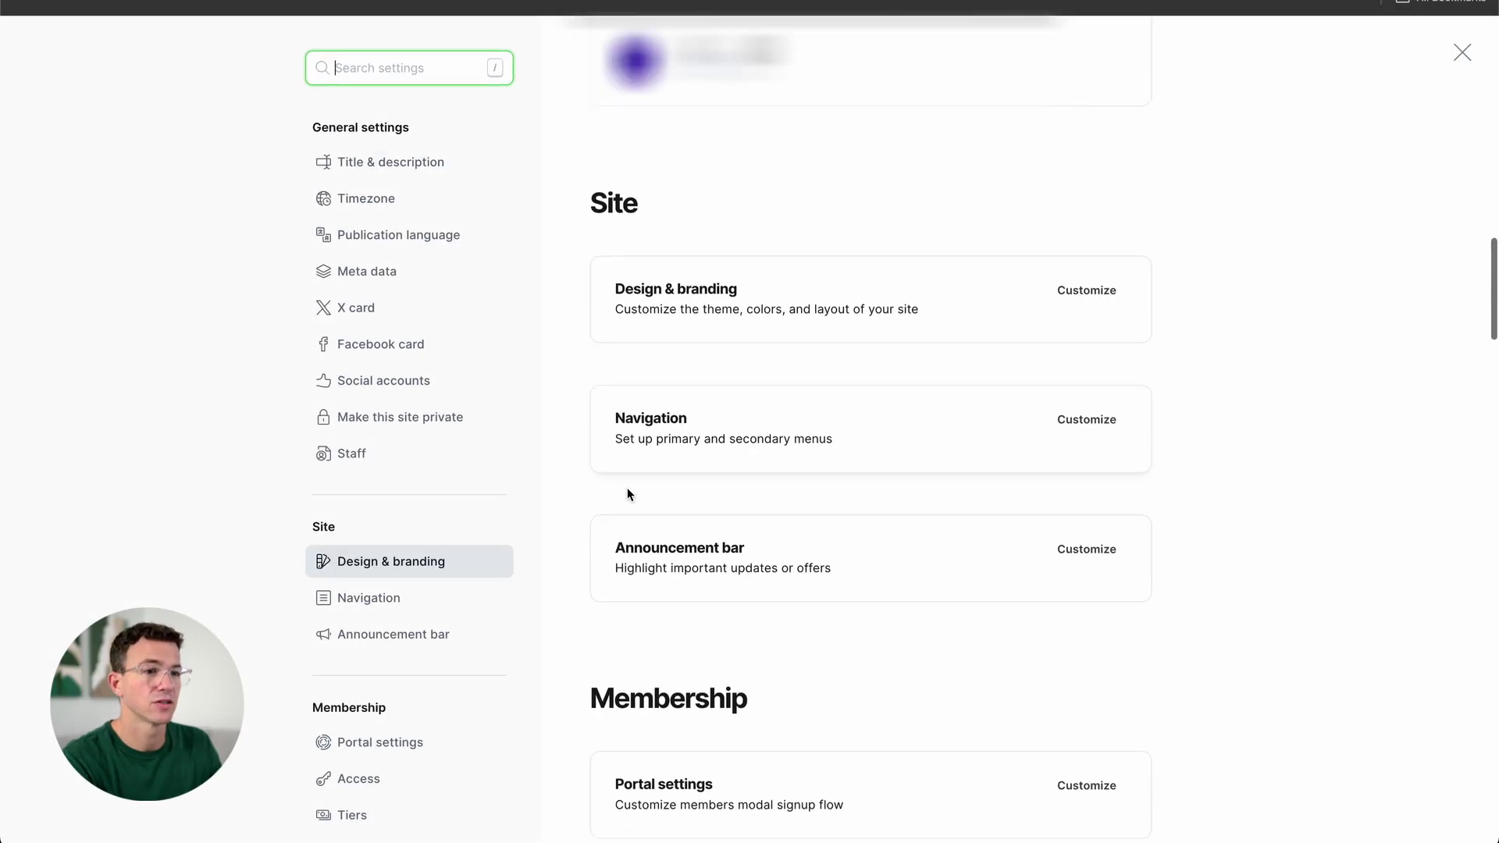
{"action": "scroll", "coordinate": [937, 485], "scroll_direction": "up", "scroll_amount": 4}
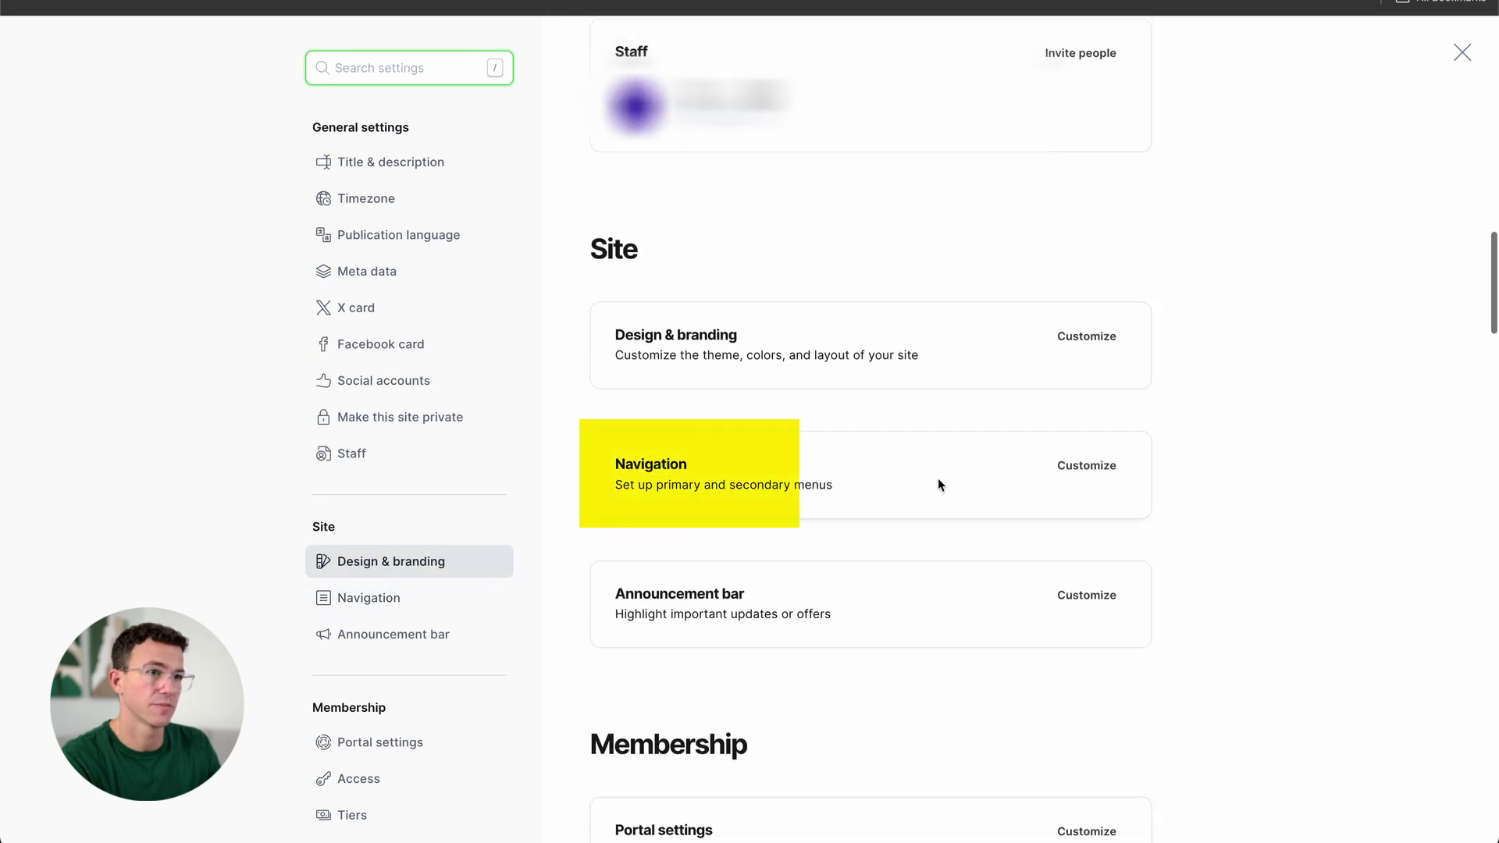
{"action": "left_click", "coordinate": [1107, 472]}
{"action": "scroll", "coordinate": [1107, 477], "scroll_direction": "down", "scroll_amount": 2}
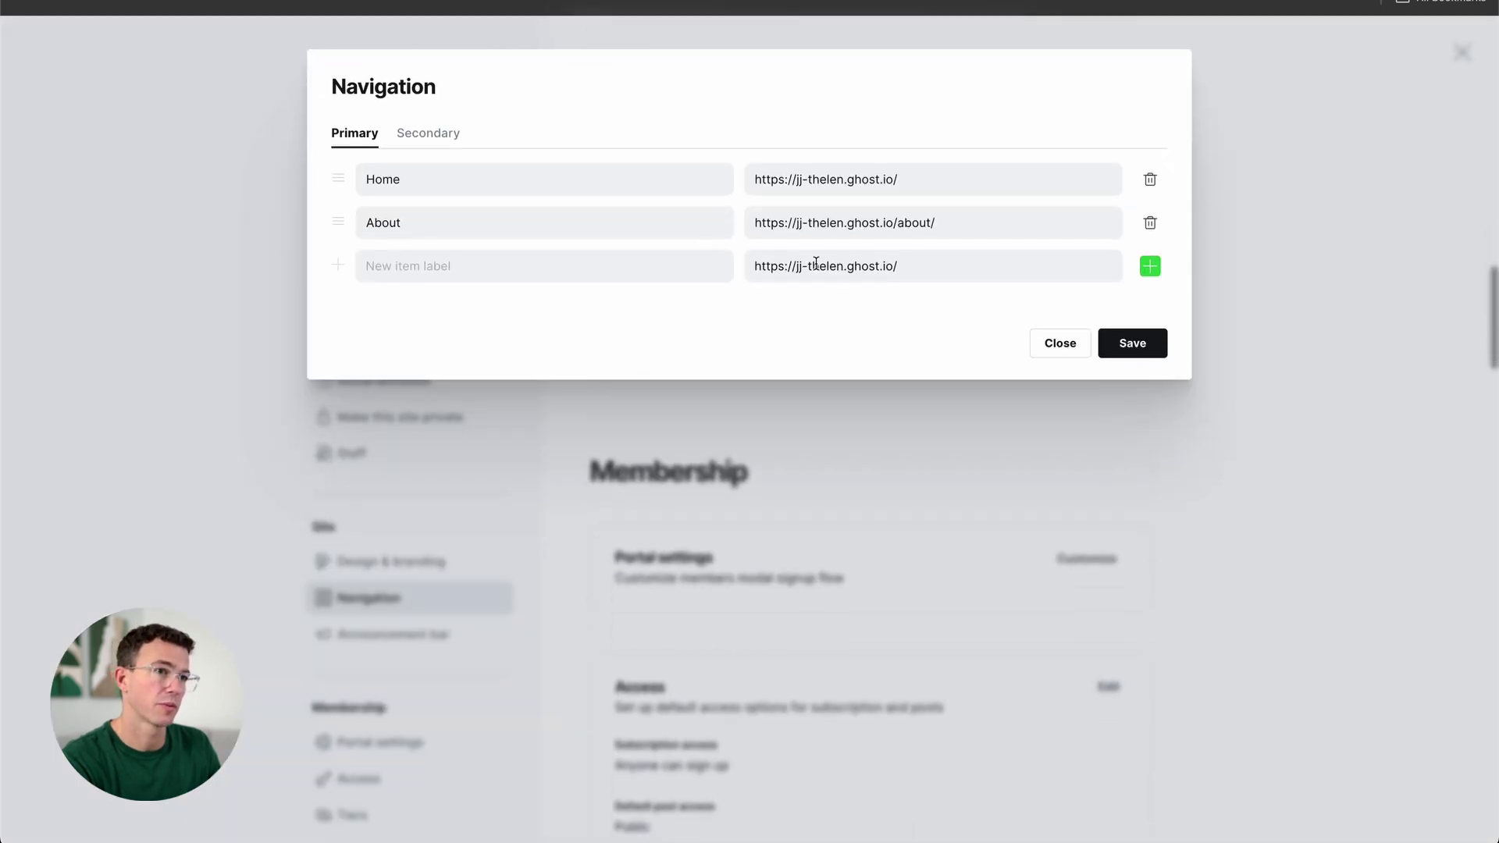
{"action": "left_click", "coordinate": [522, 272]}
{"action": "type", "text": "My YouT"}
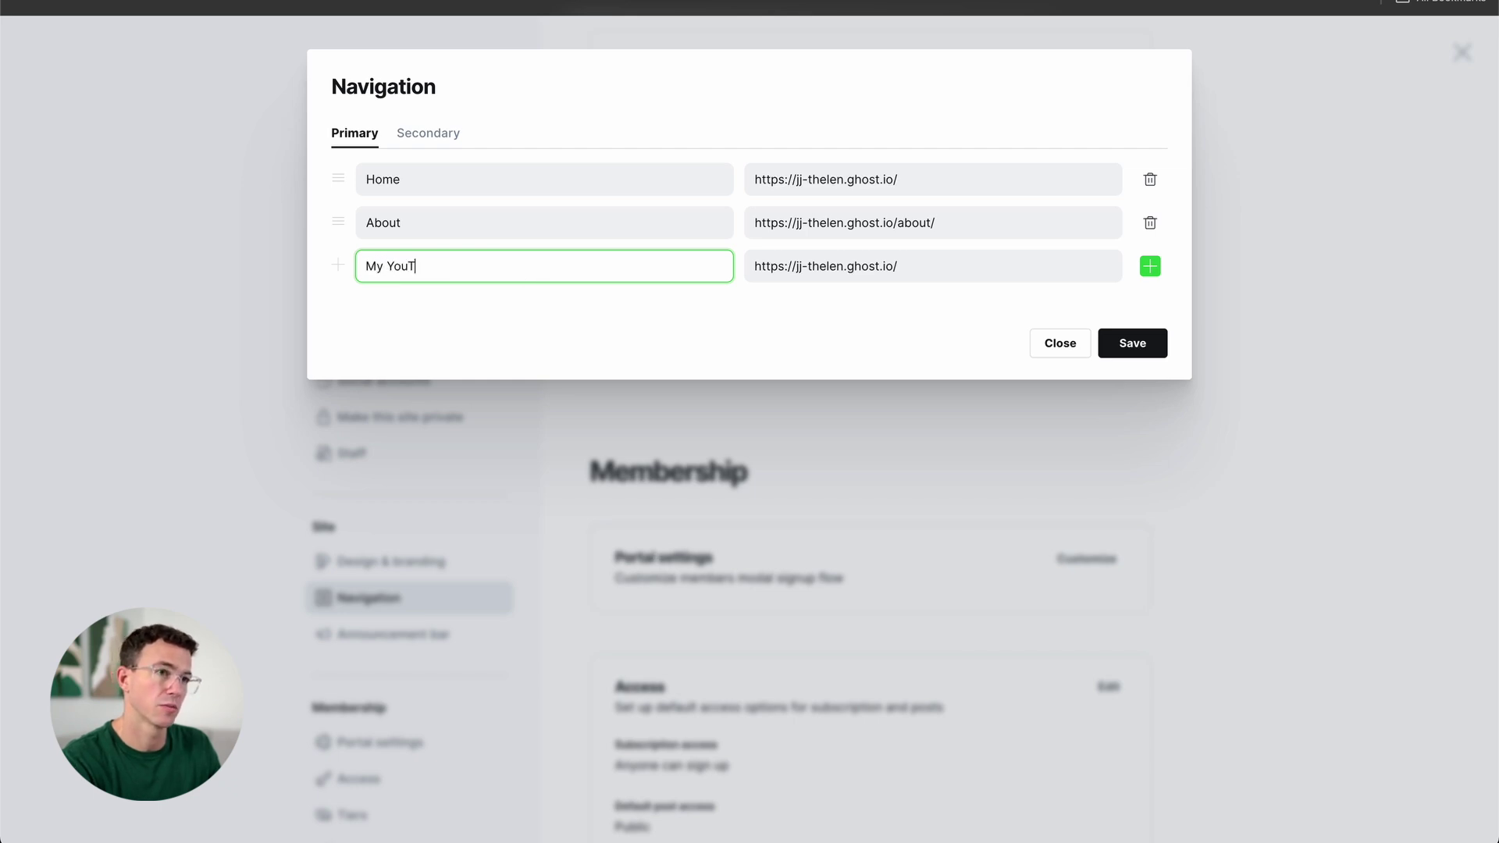
{"action": "type", "text": "ube Channels"}
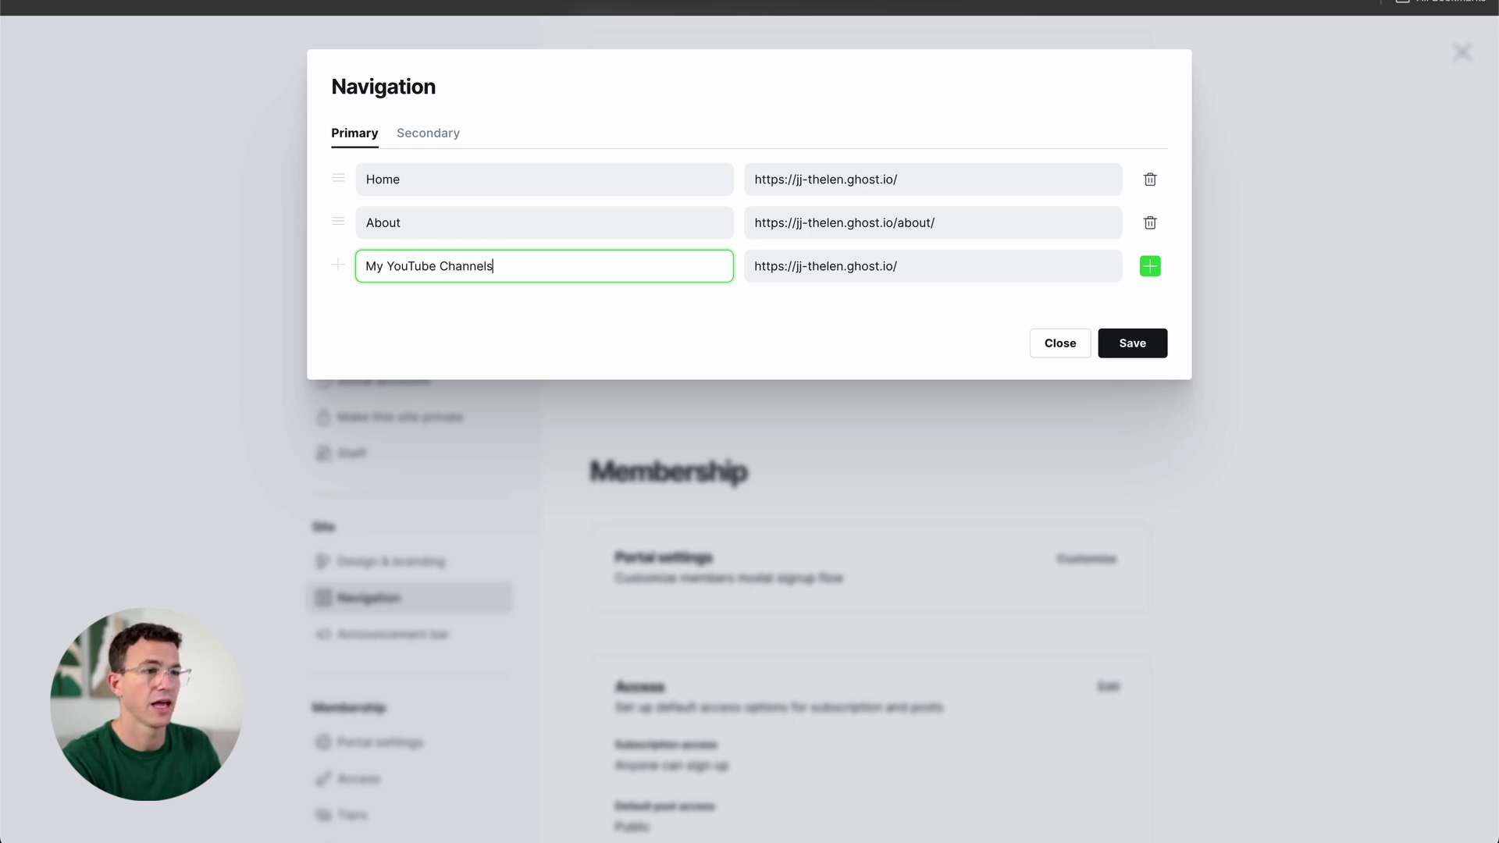
{"action": "left_click", "coordinate": [908, 267]}
{"action": "type", "text": "yo"}
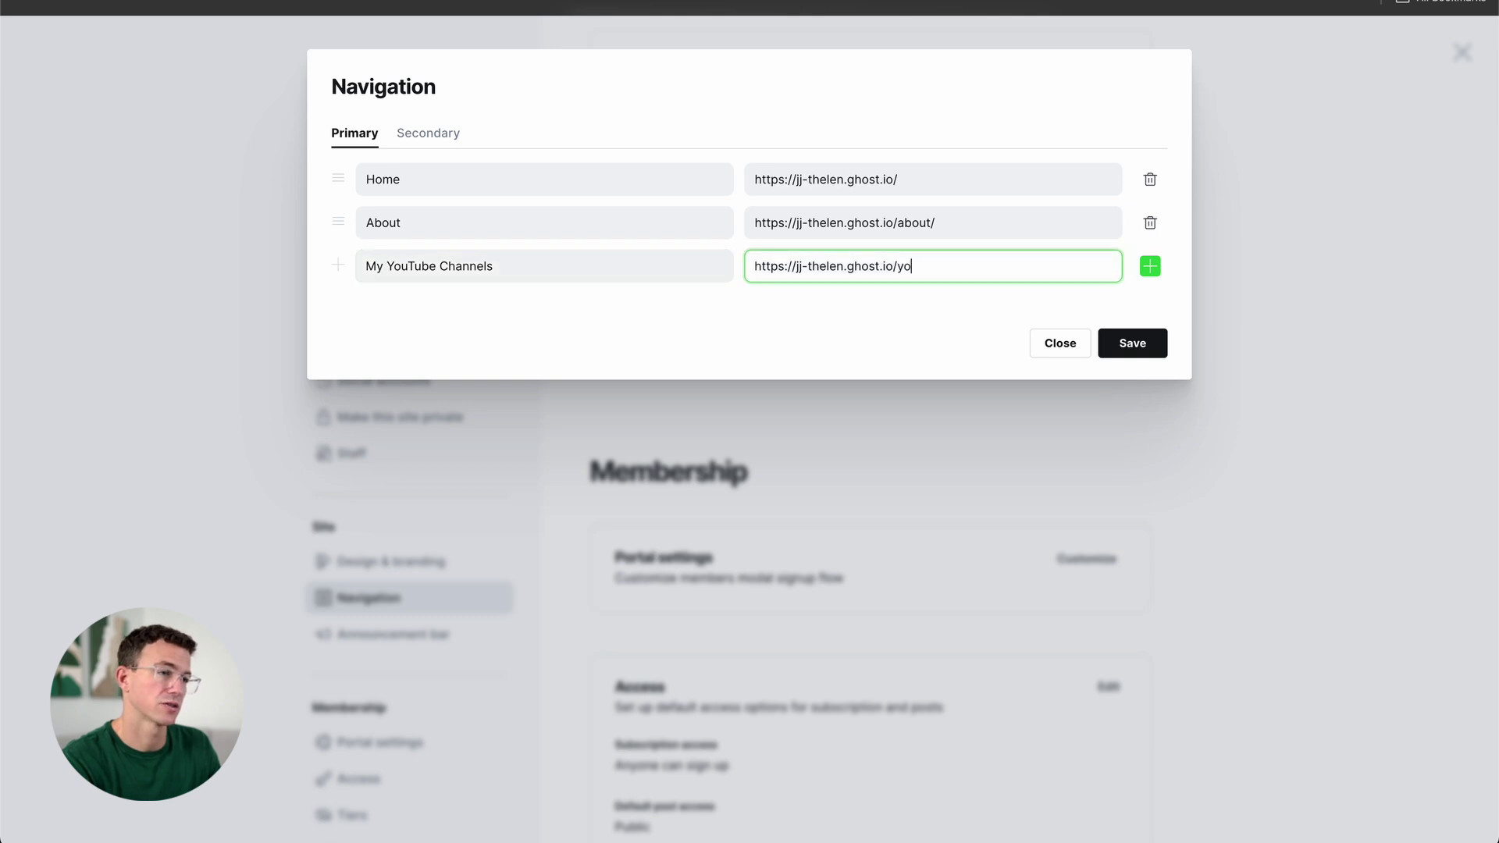
{"action": "type", "text": "utube-channels"}
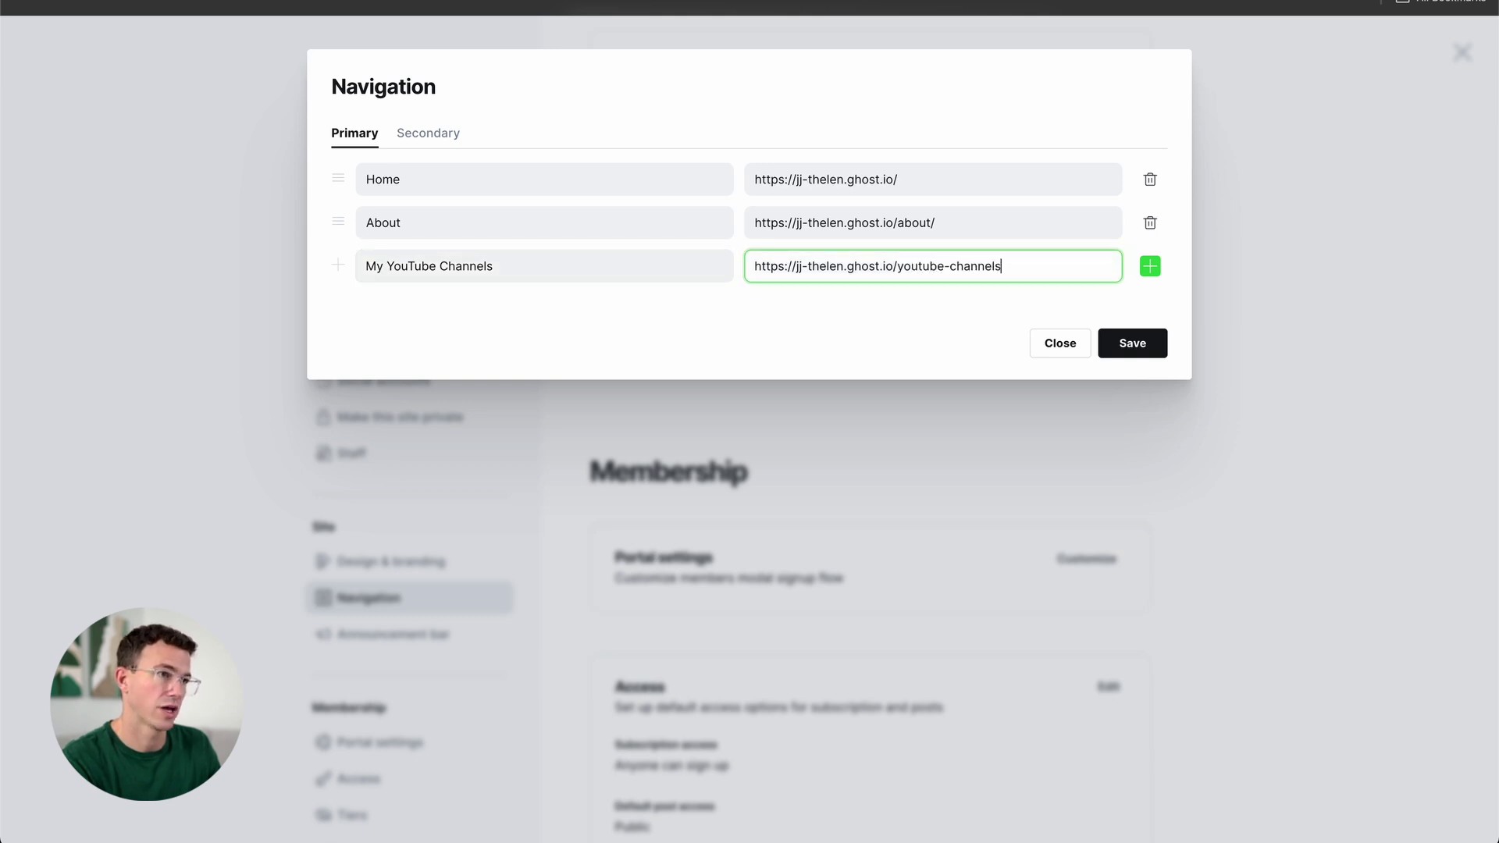
{"action": "left_click", "coordinate": [1055, 343]}
{"action": "left_click", "coordinate": [1463, 54]}
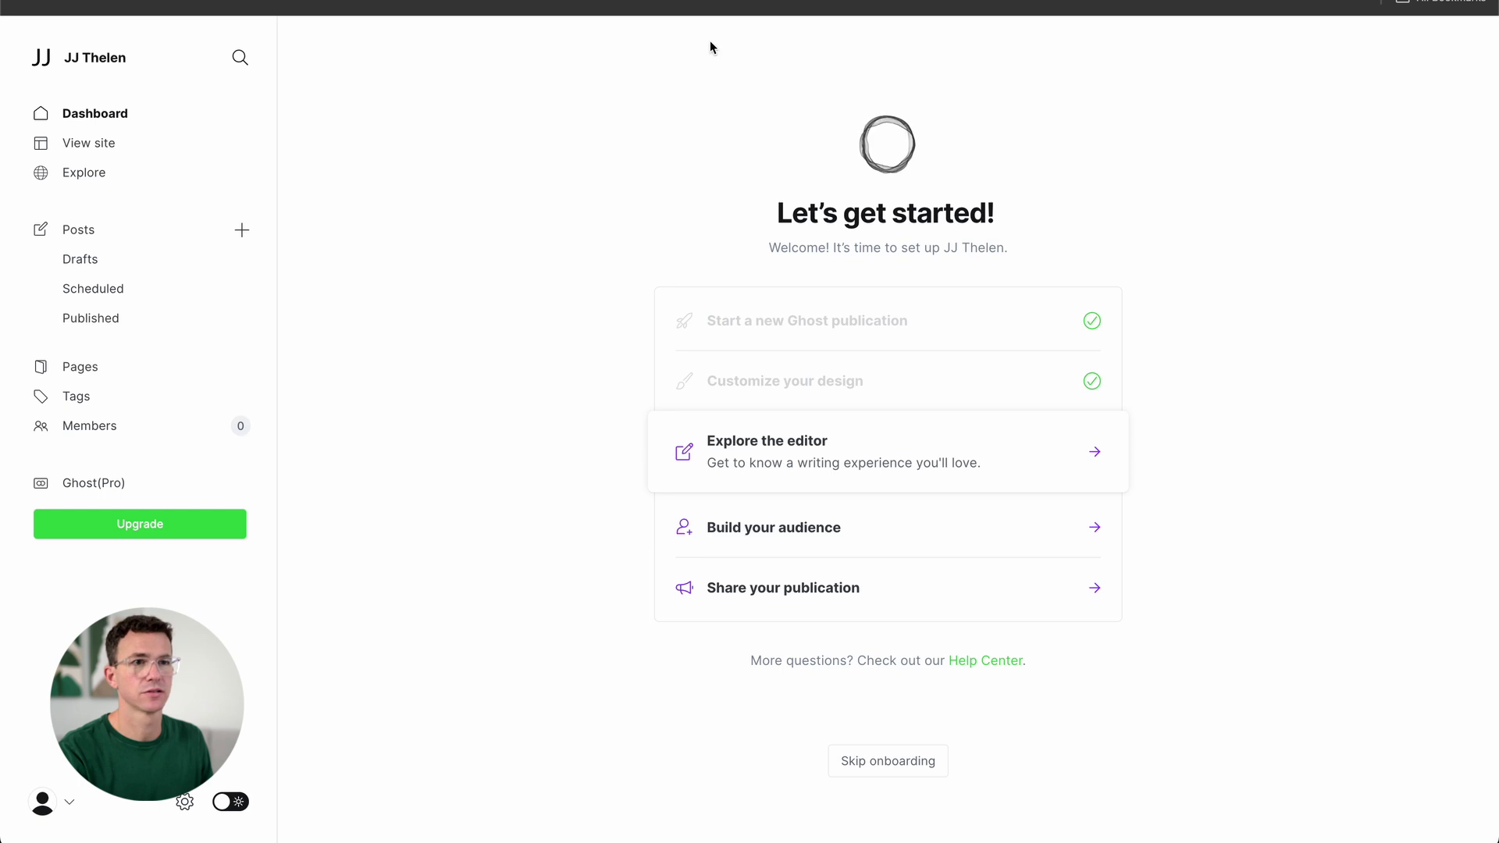
{"action": "left_click", "coordinate": [94, 154]}
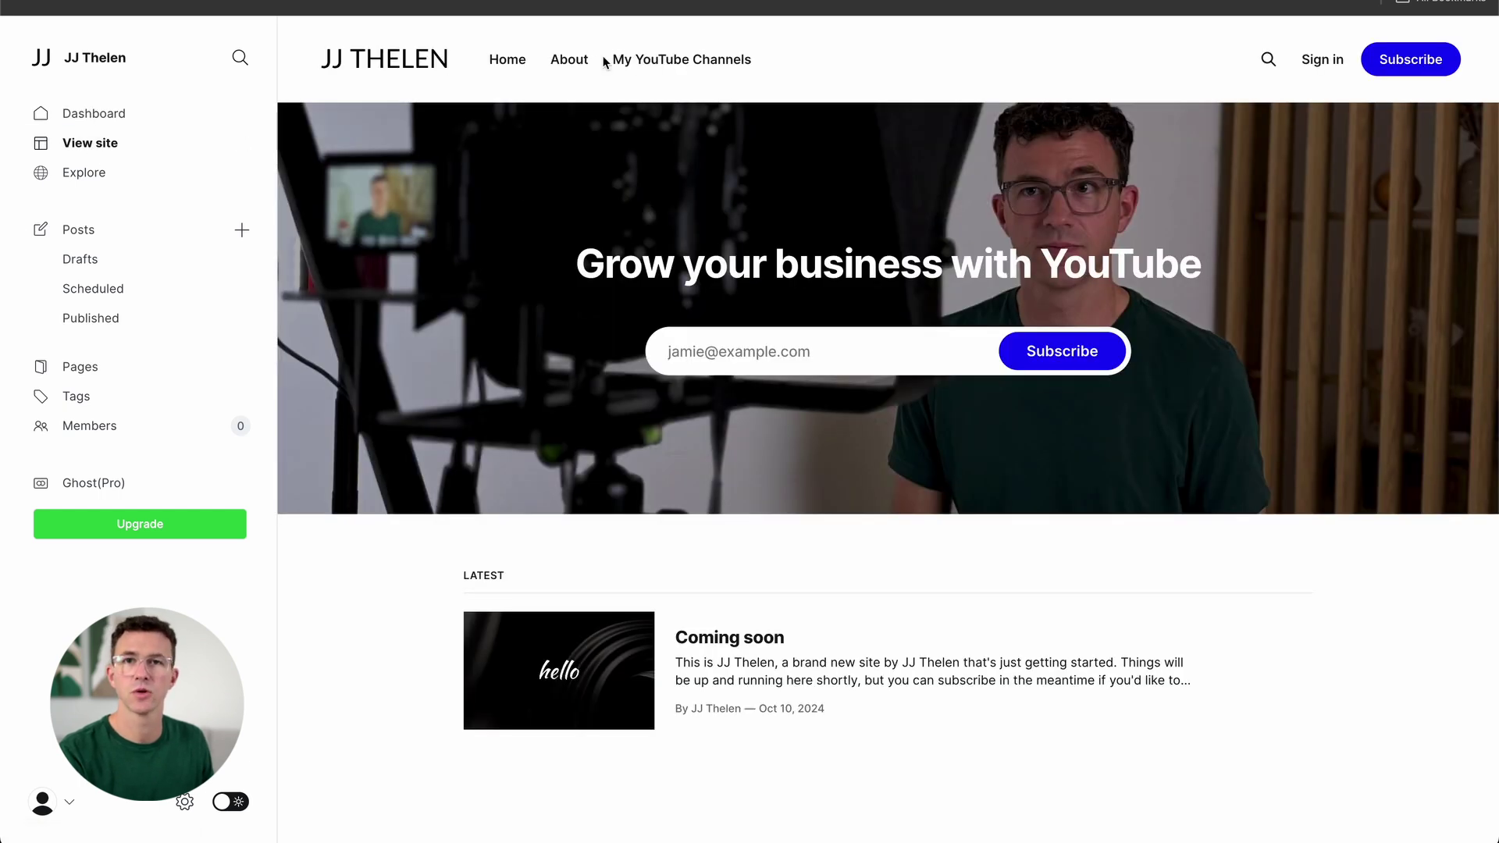
View the My YouTube Channels page on the live site, then open the Ghost(Pro) billing plans.
{"action": "left_click", "coordinate": [676, 61]}
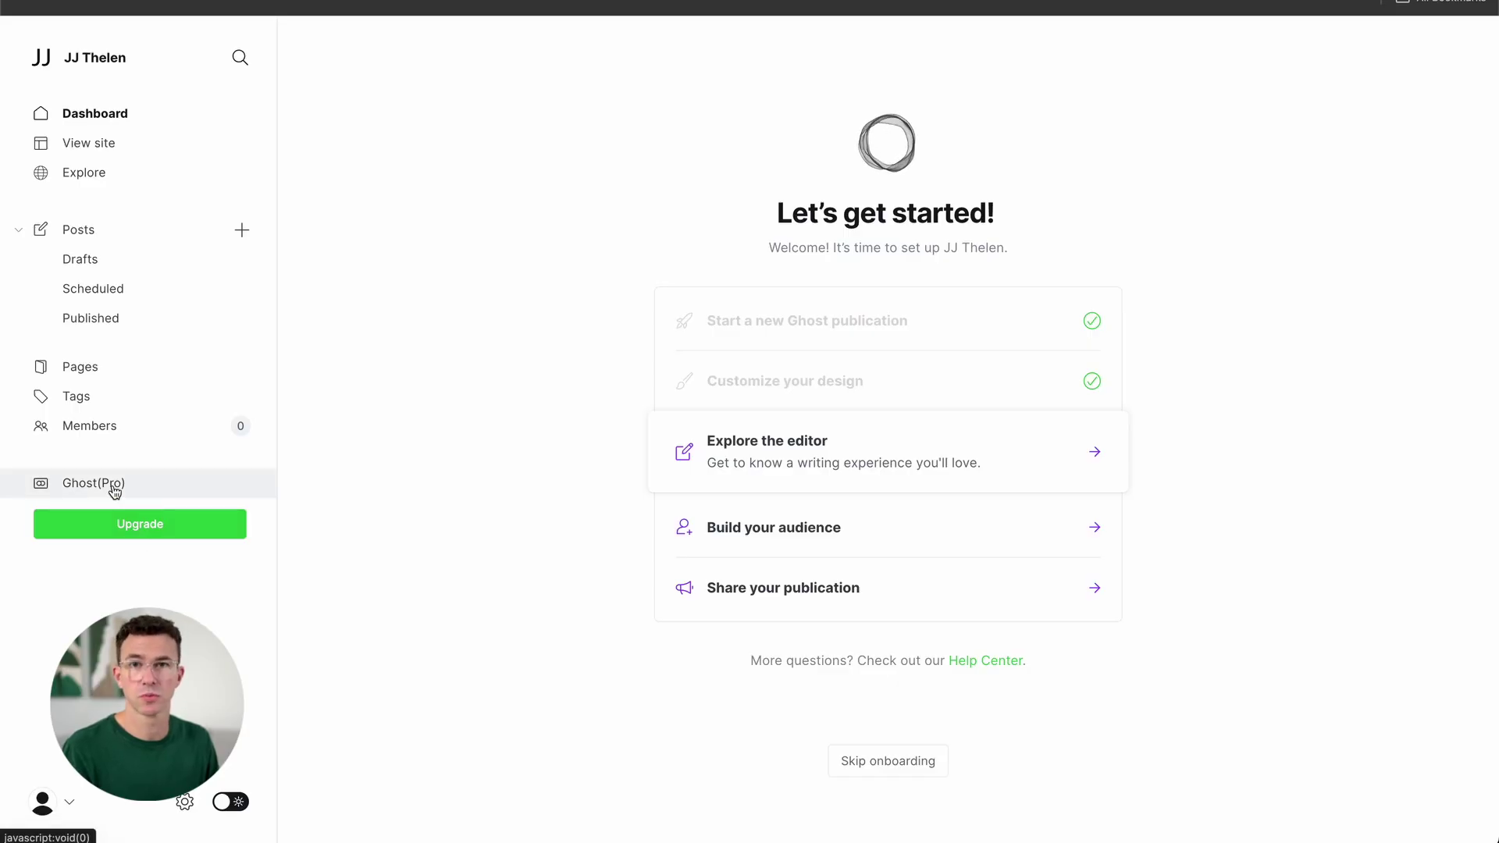
{"action": "left_click", "coordinate": [115, 491]}
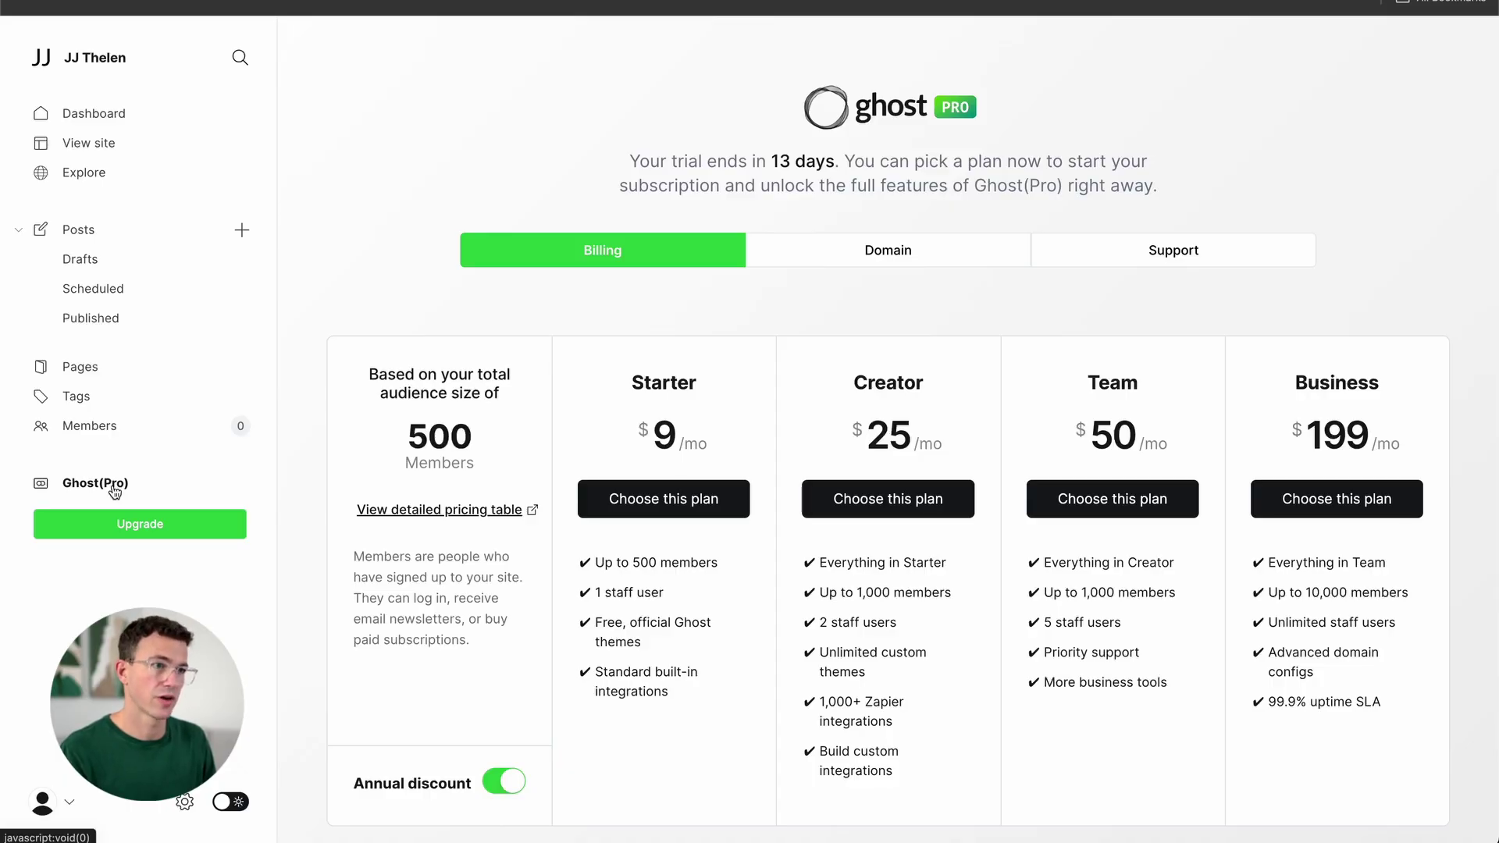
{"action": "left_click", "coordinate": [826, 248]}
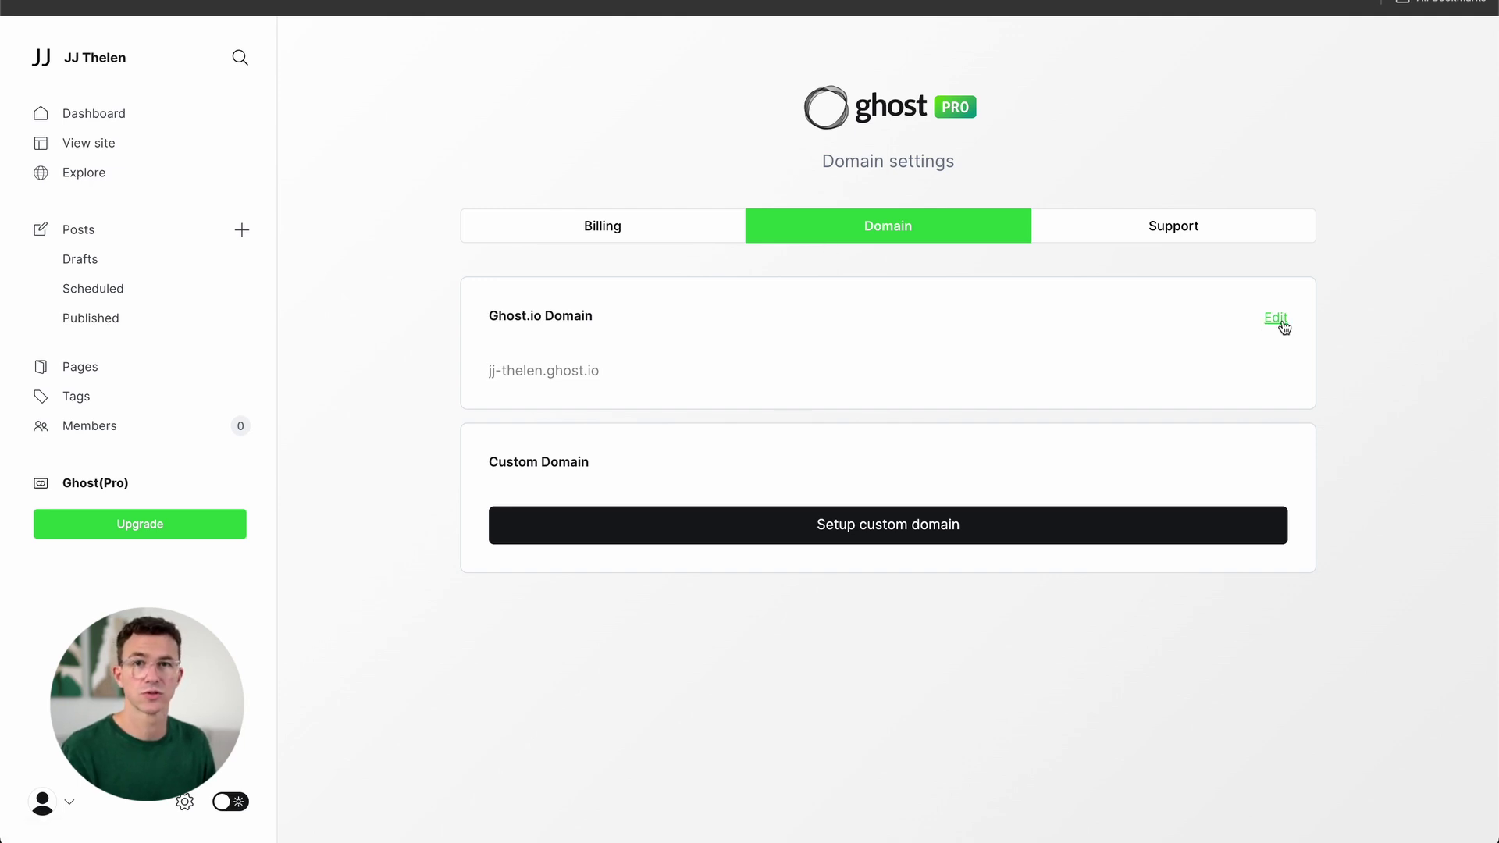
{"action": "left_click", "coordinate": [874, 532]}
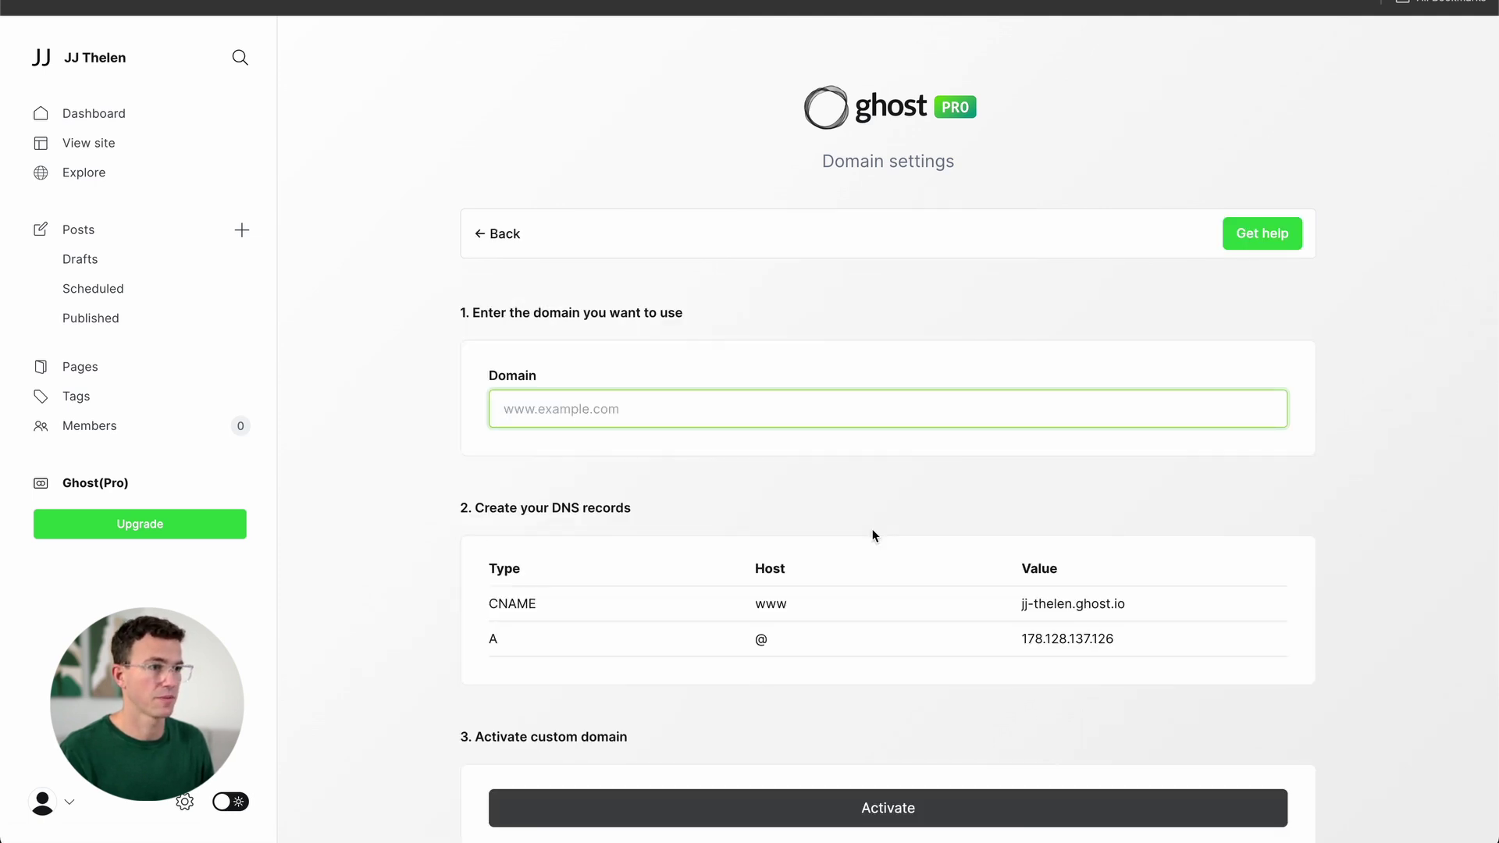
{"action": "type", "text": "www.jjthelen.com"}
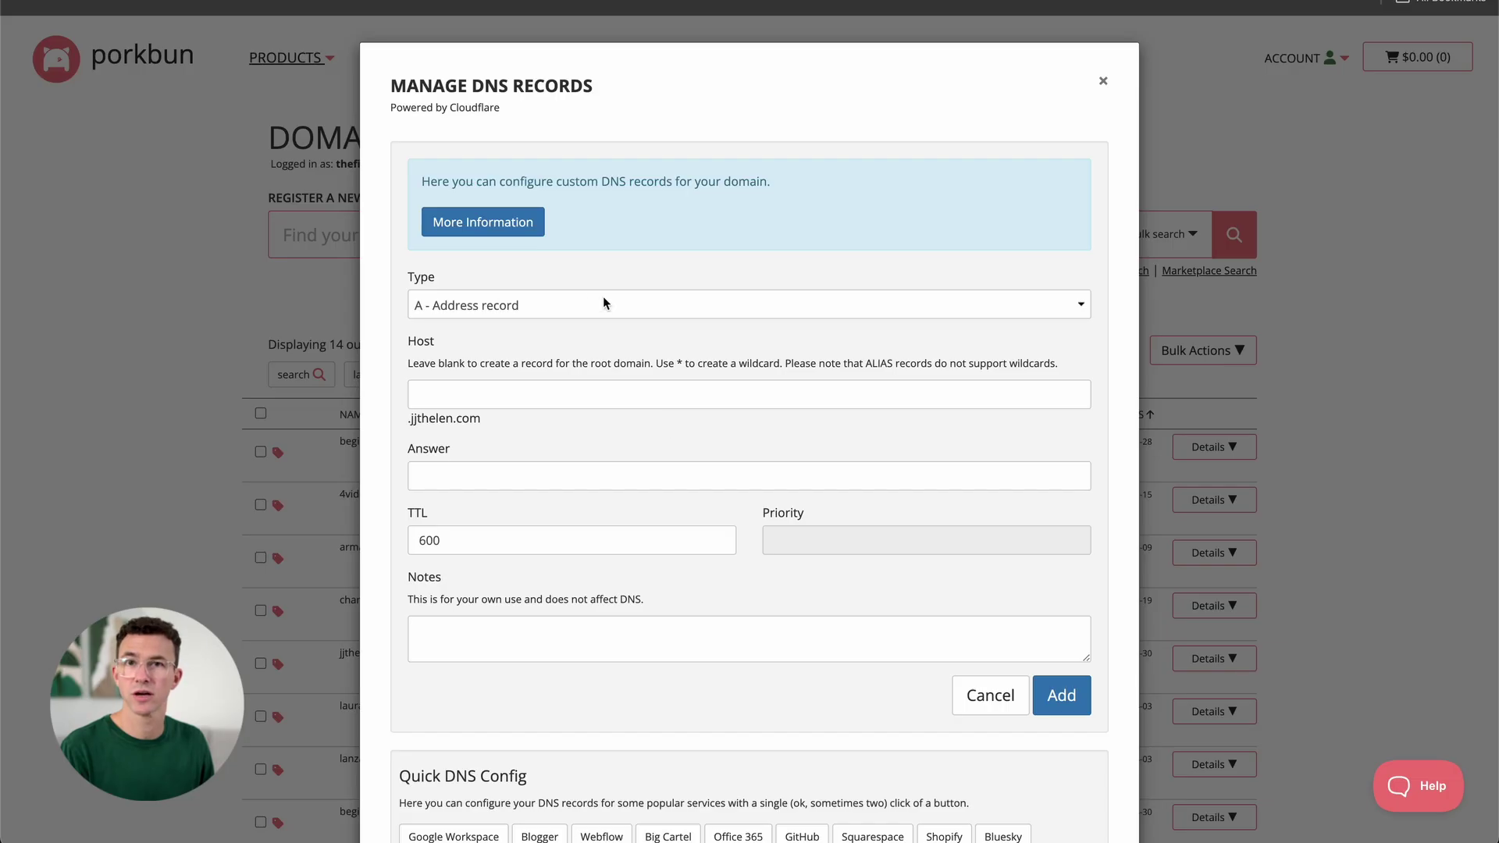
In Porkbun, add a CNAME record for host www pointing to jj-thelen.ghost.io.
{"action": "left_click", "coordinate": [603, 303]}
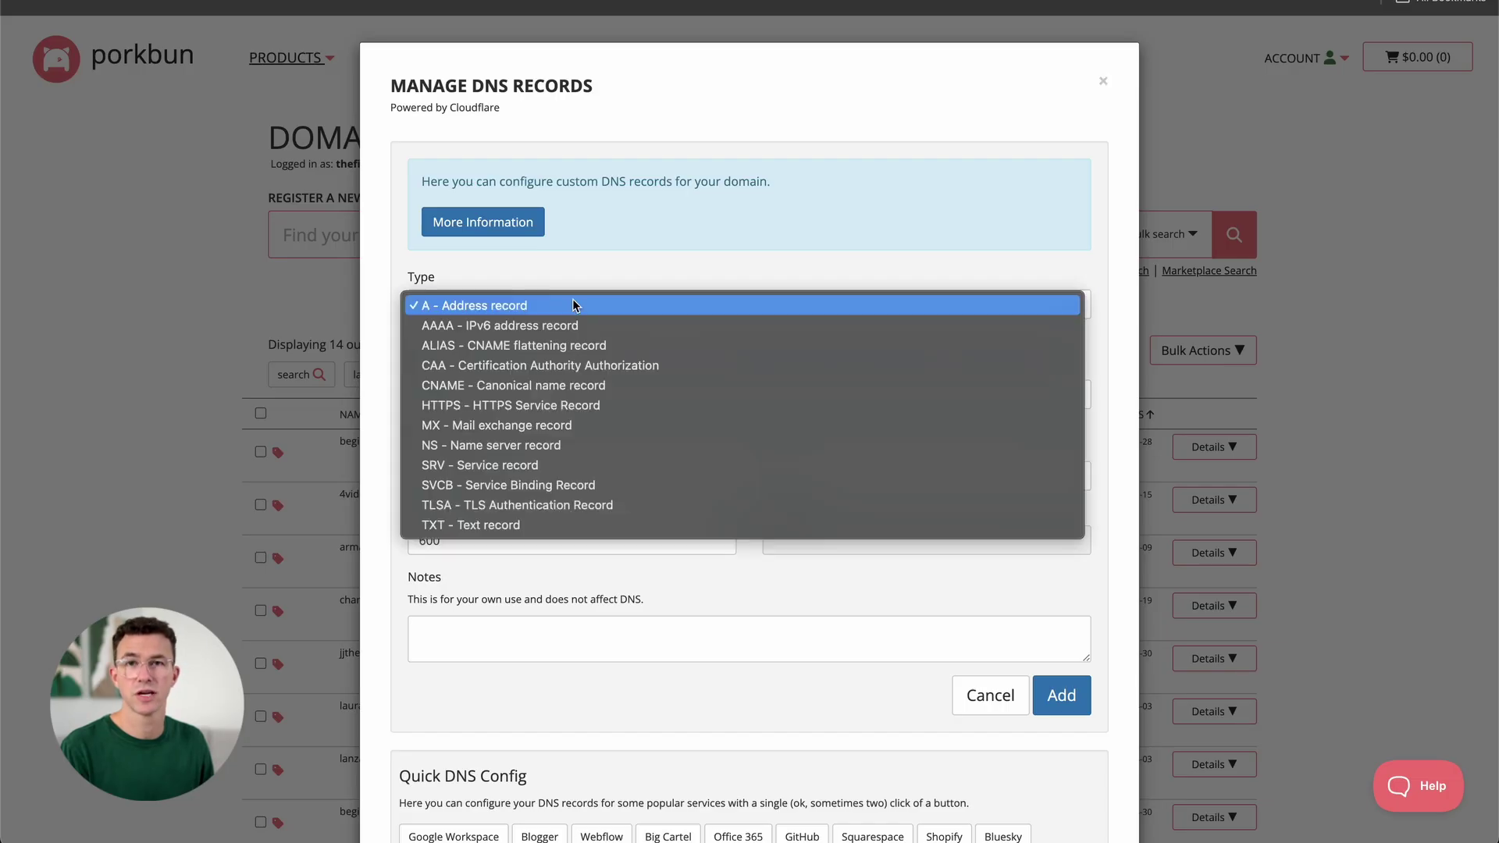
{"action": "left_click", "coordinate": [577, 386]}
{"action": "left_click", "coordinate": [509, 395]}
{"action": "type", "text": "www"}
{"action": "key", "text": "Tab"}
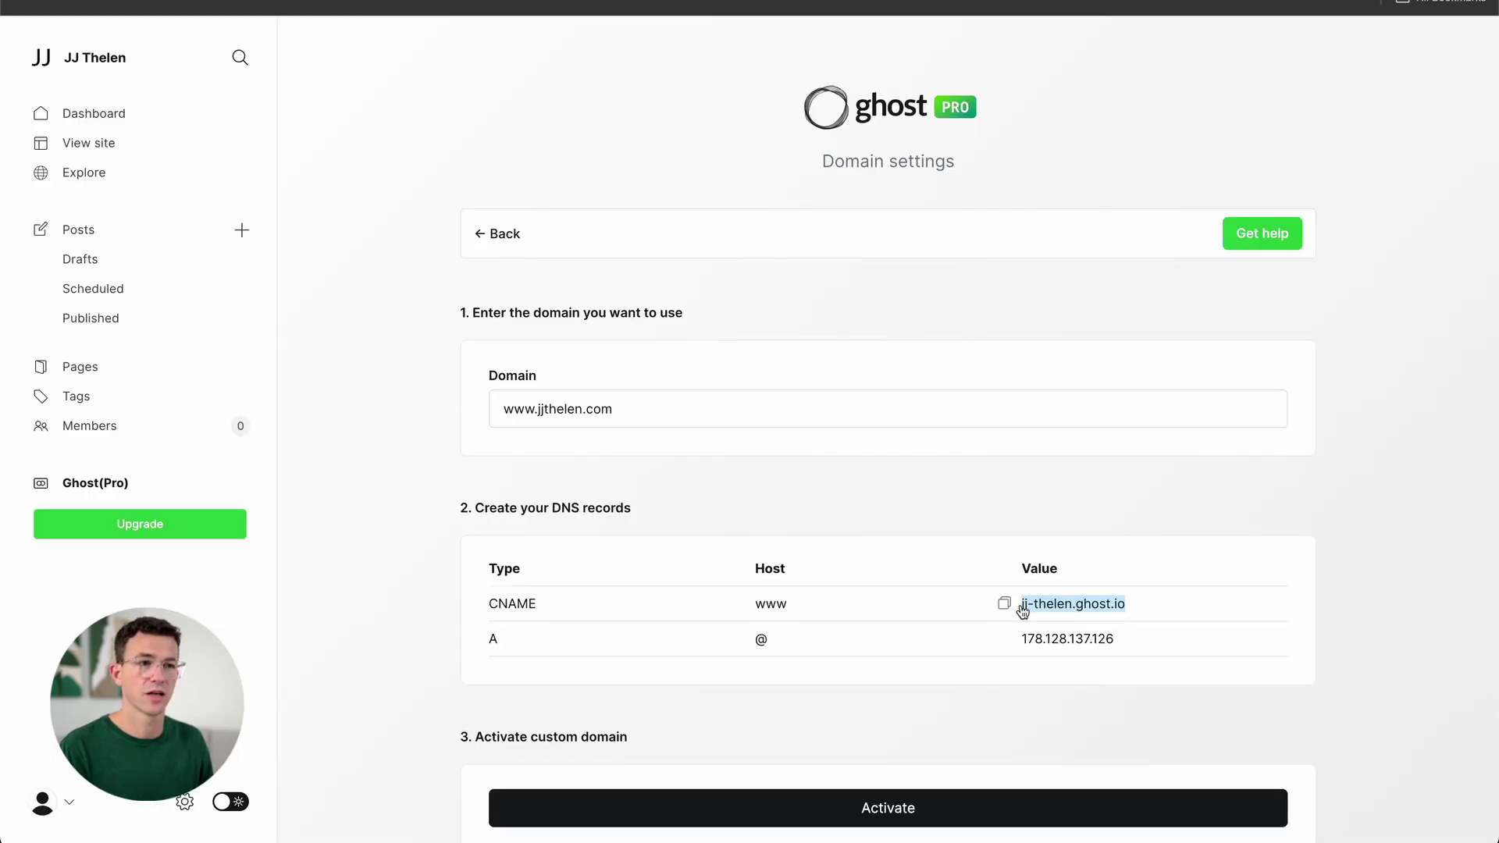
{"action": "key", "text": "ctrl+shift+Tab"}
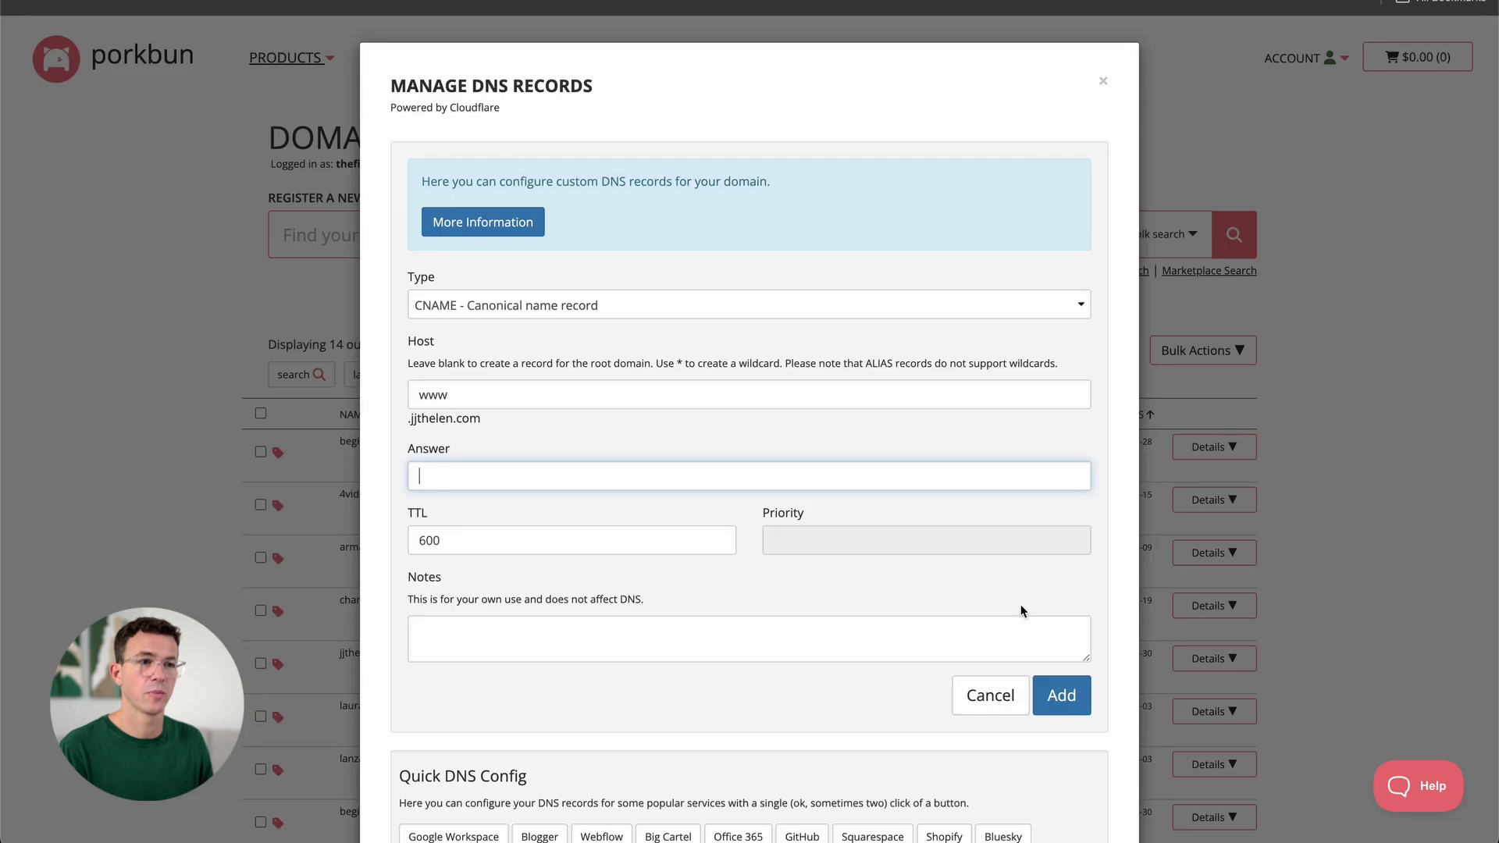
{"action": "type", "text": "jj-thelen.ghost.io"}
{"action": "left_click", "coordinate": [1066, 705]}
Add an A record for 178.128.137.126, then activate the custom domain in Ghost.
{"action": "key", "text": "ctrl+Tab"}
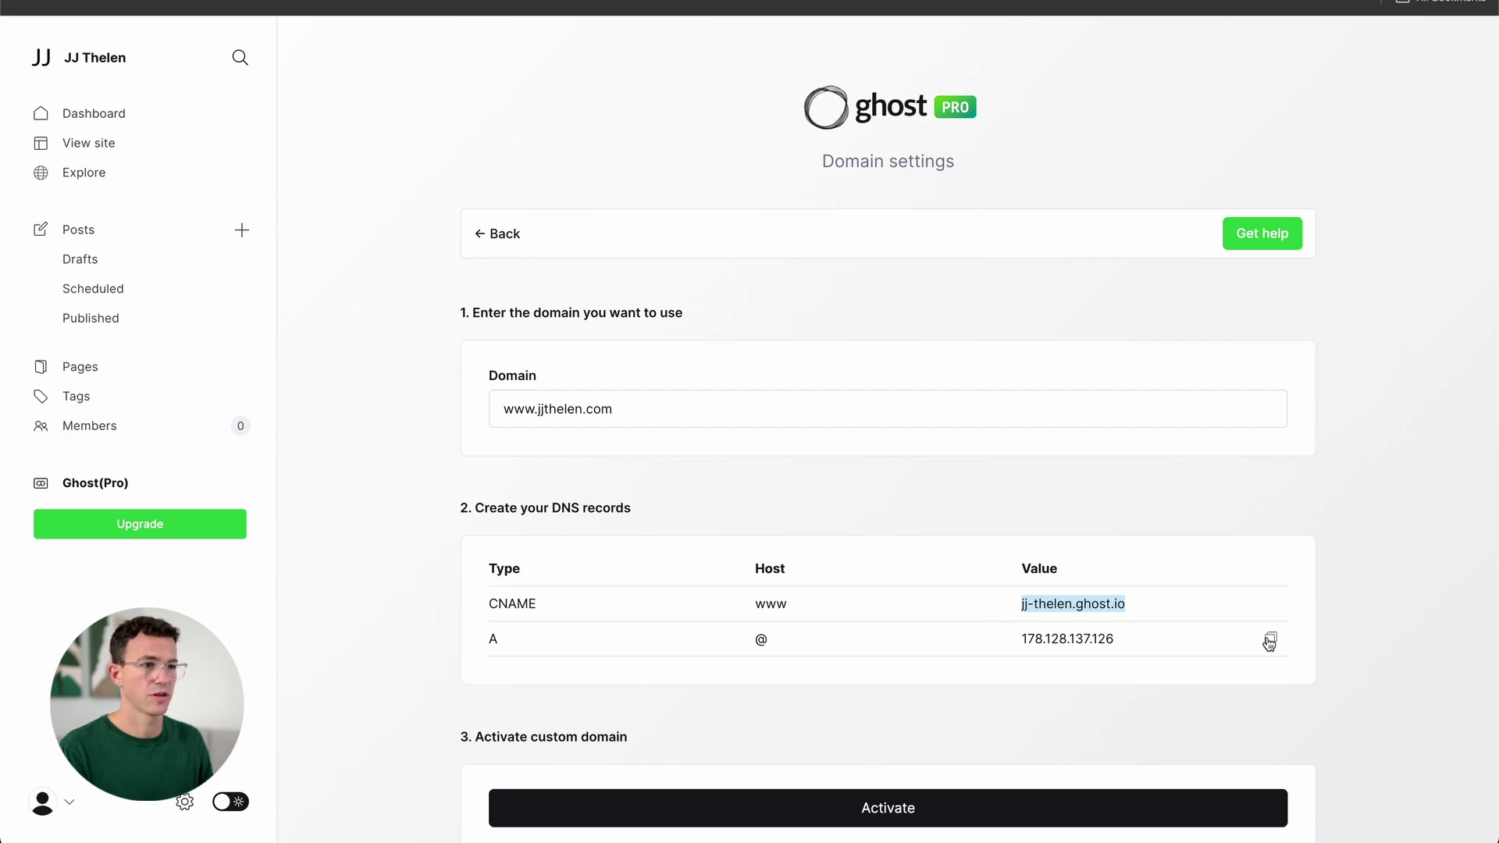
{"action": "left_click", "coordinate": [482, 368]}
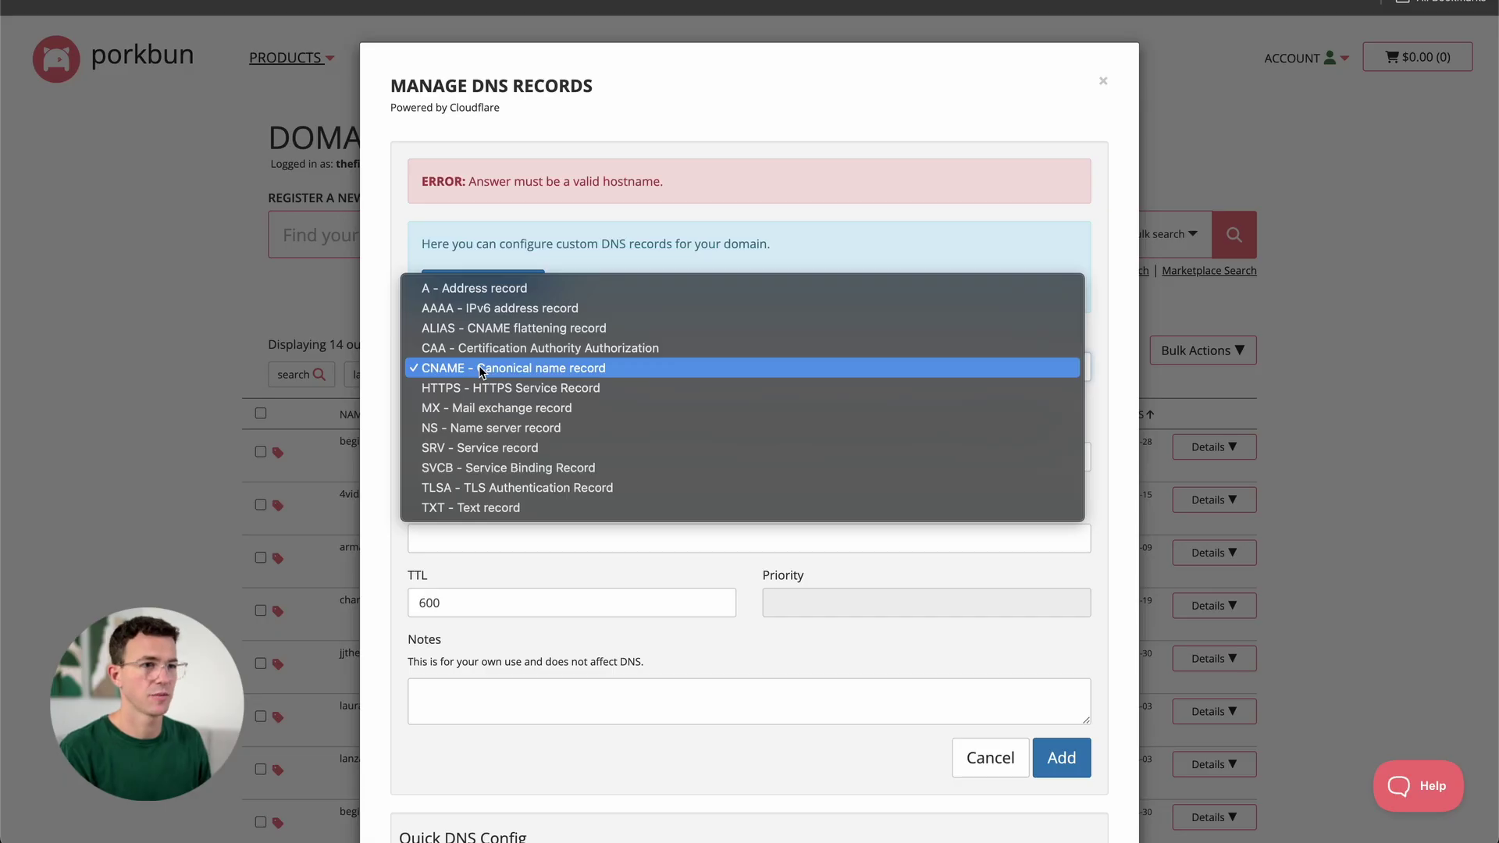
{"action": "left_click", "coordinate": [469, 288]}
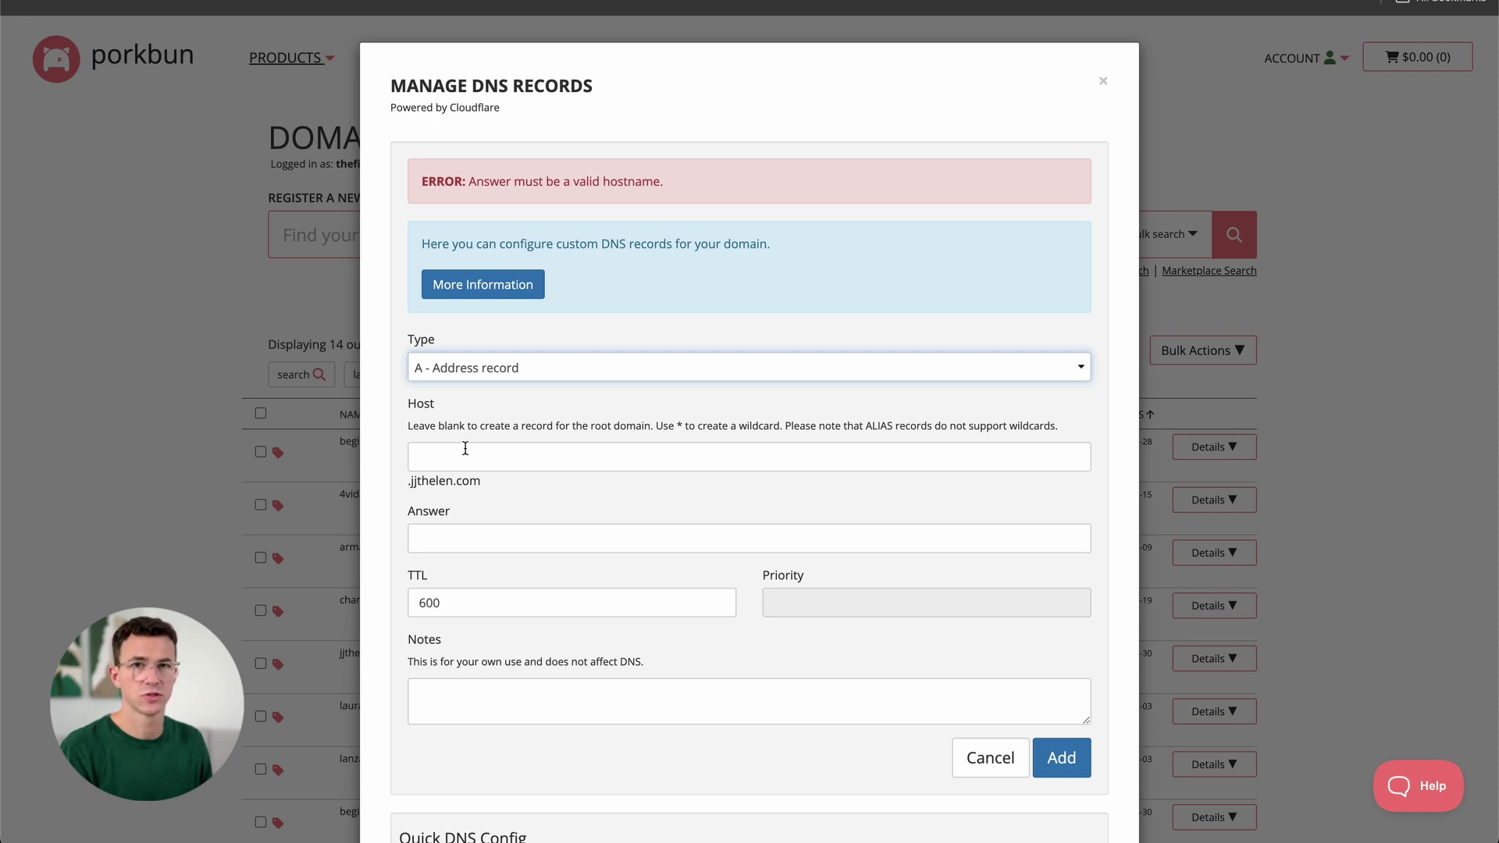
{"action": "left_click", "coordinate": [480, 538]}
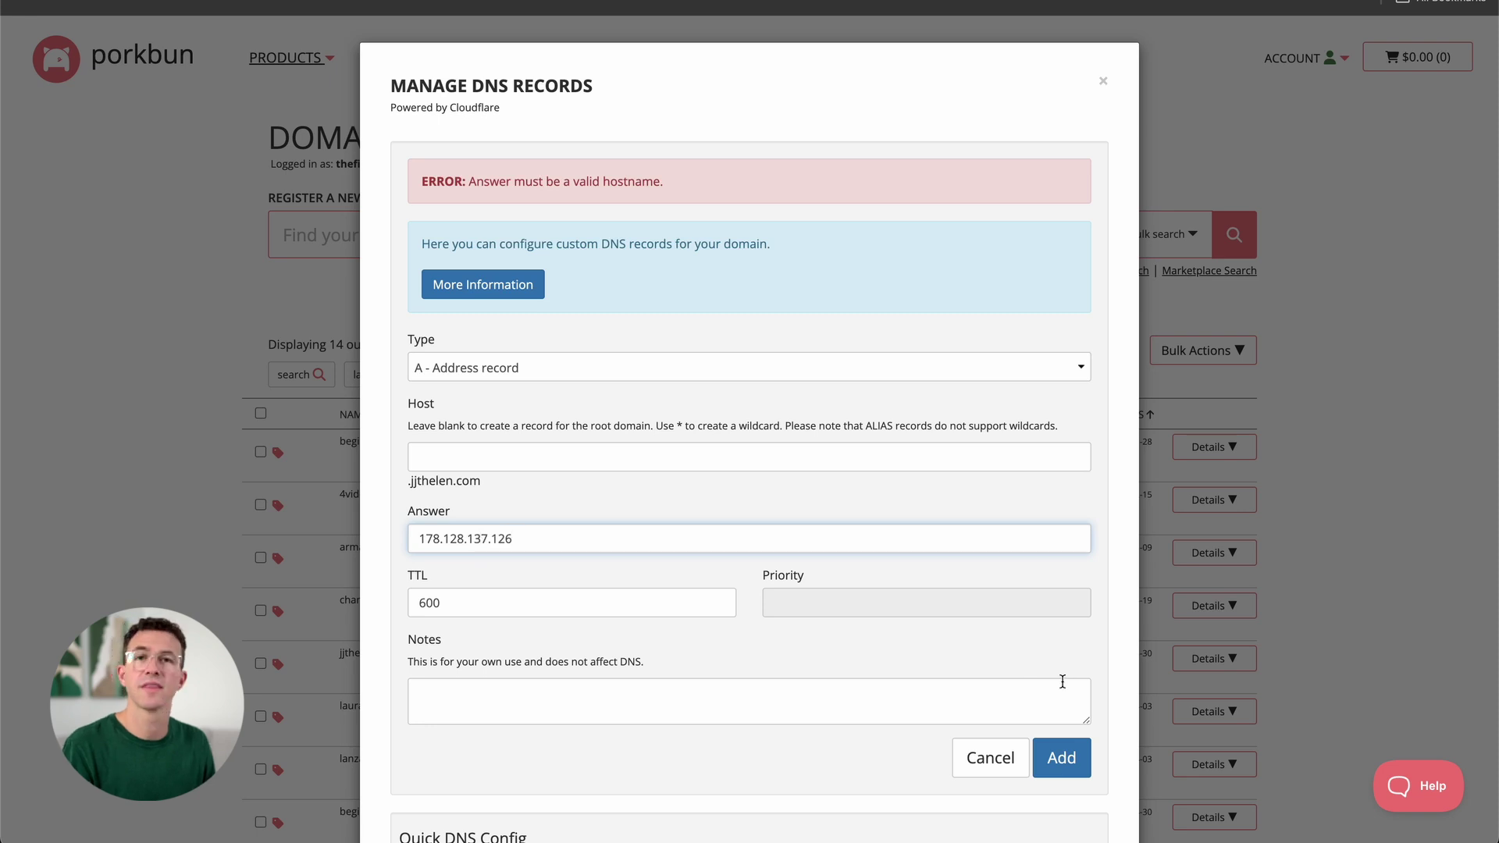
{"action": "left_click", "coordinate": [1064, 759]}
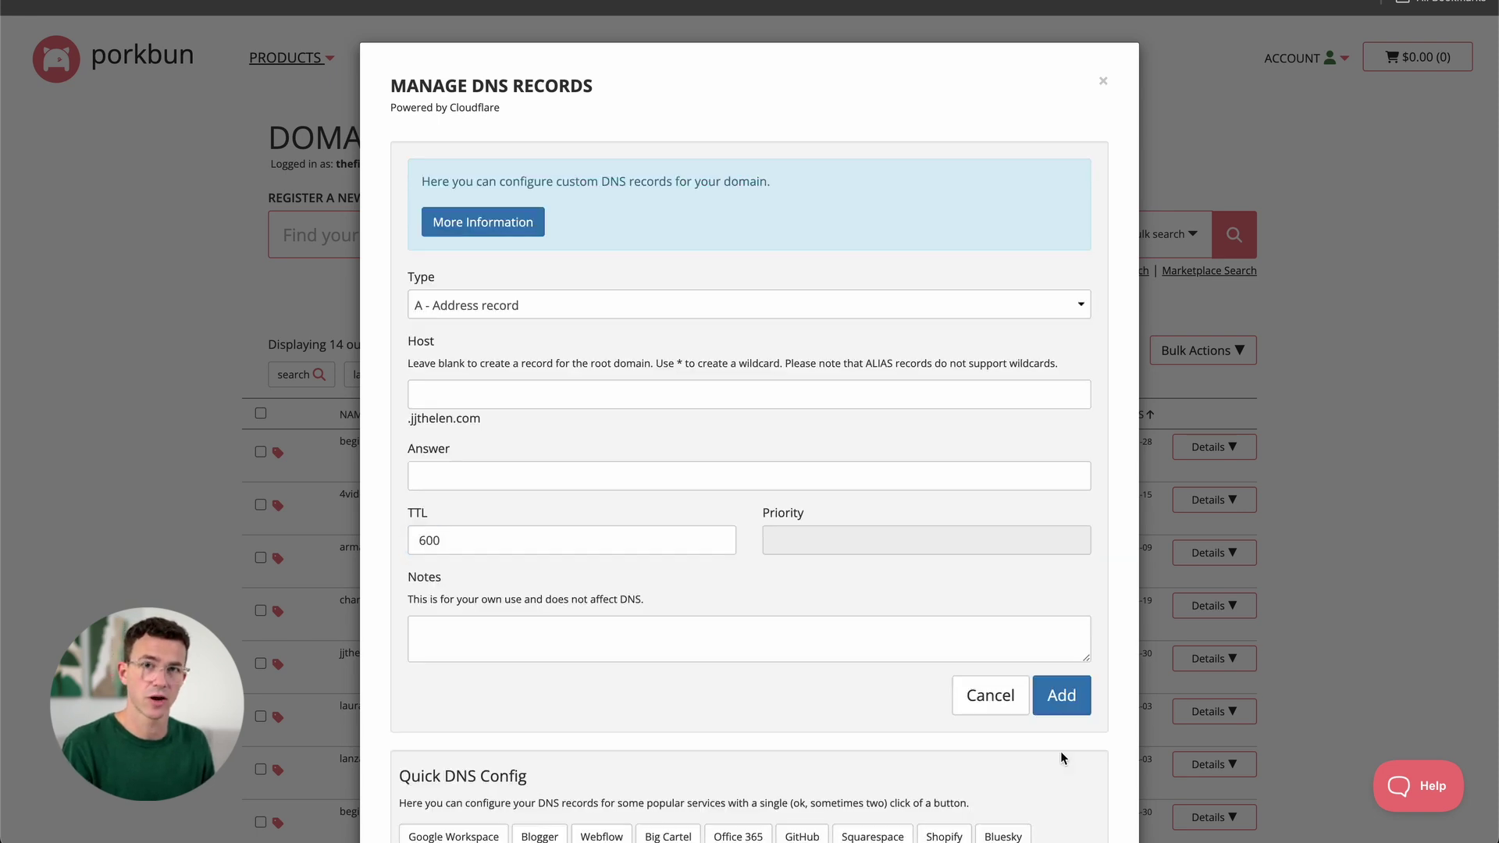
{"action": "scroll", "coordinate": [1118, 732], "scroll_direction": "down", "scroll_amount": 5}
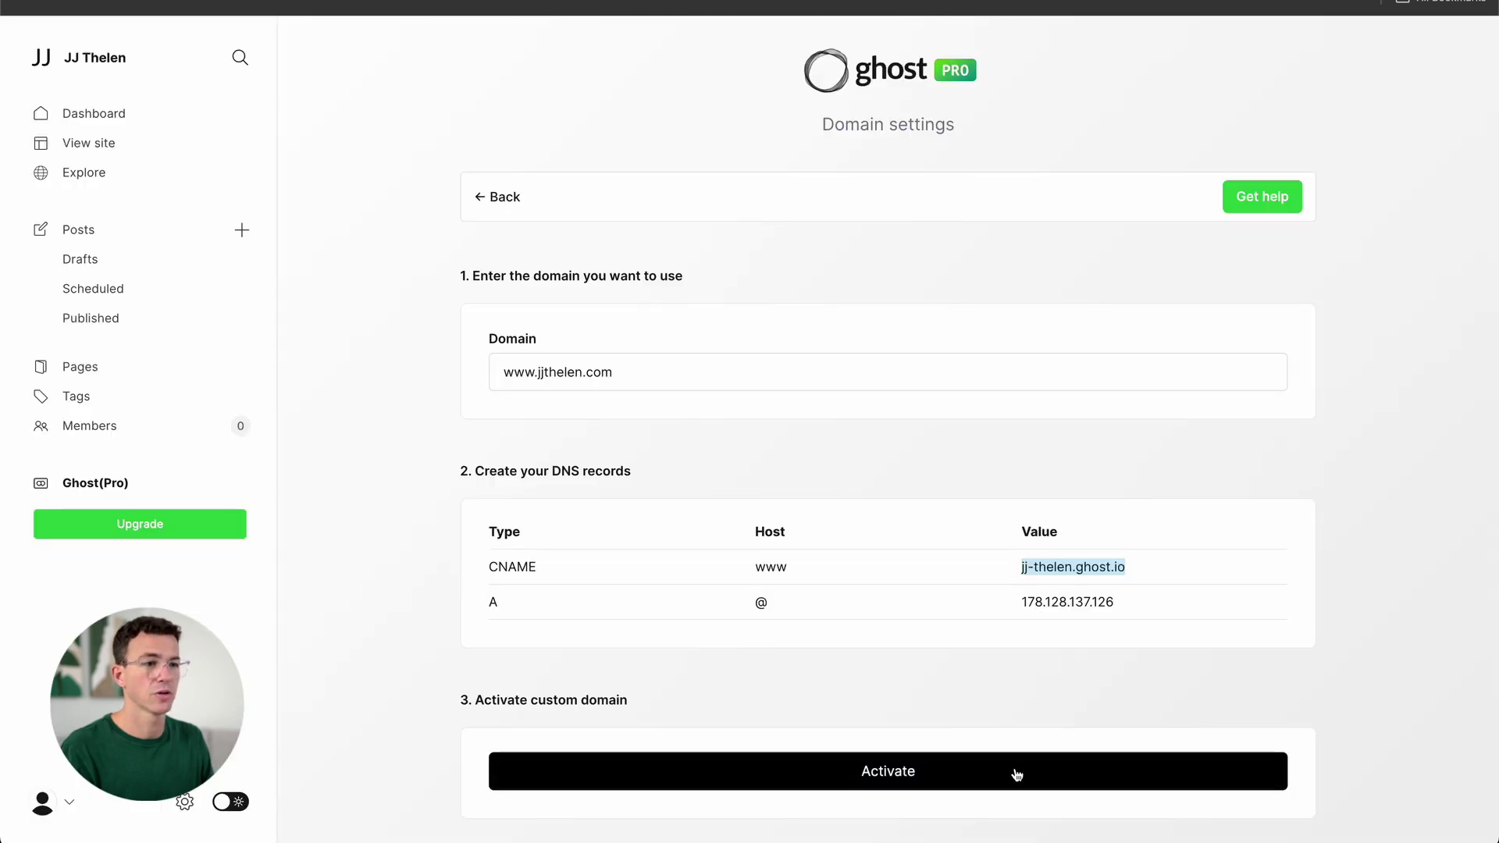
{"action": "left_click", "coordinate": [1013, 771]}
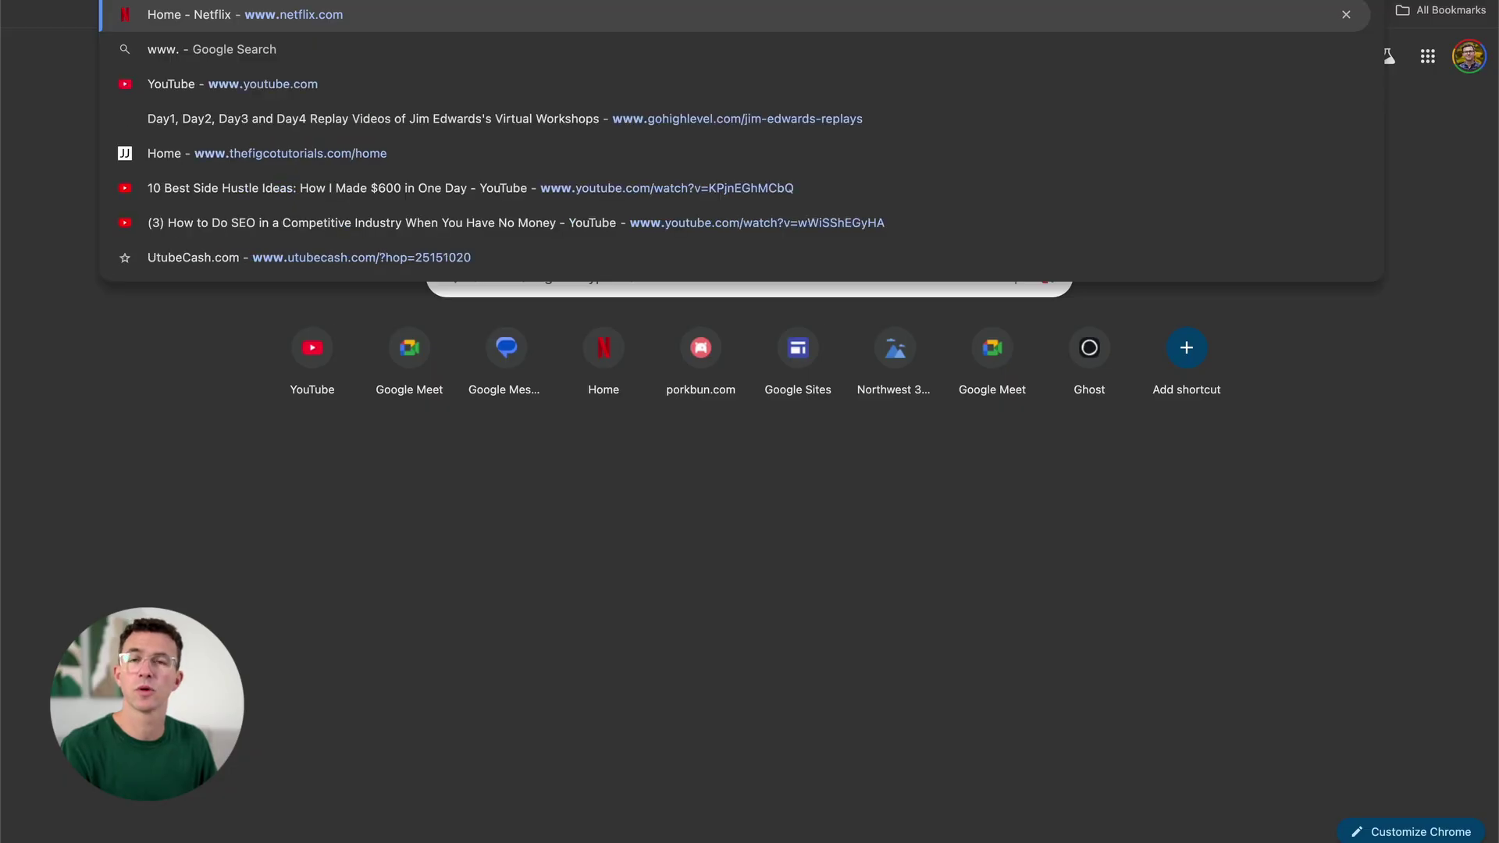
{"action": "type", "text": ".jjthelen.com"}
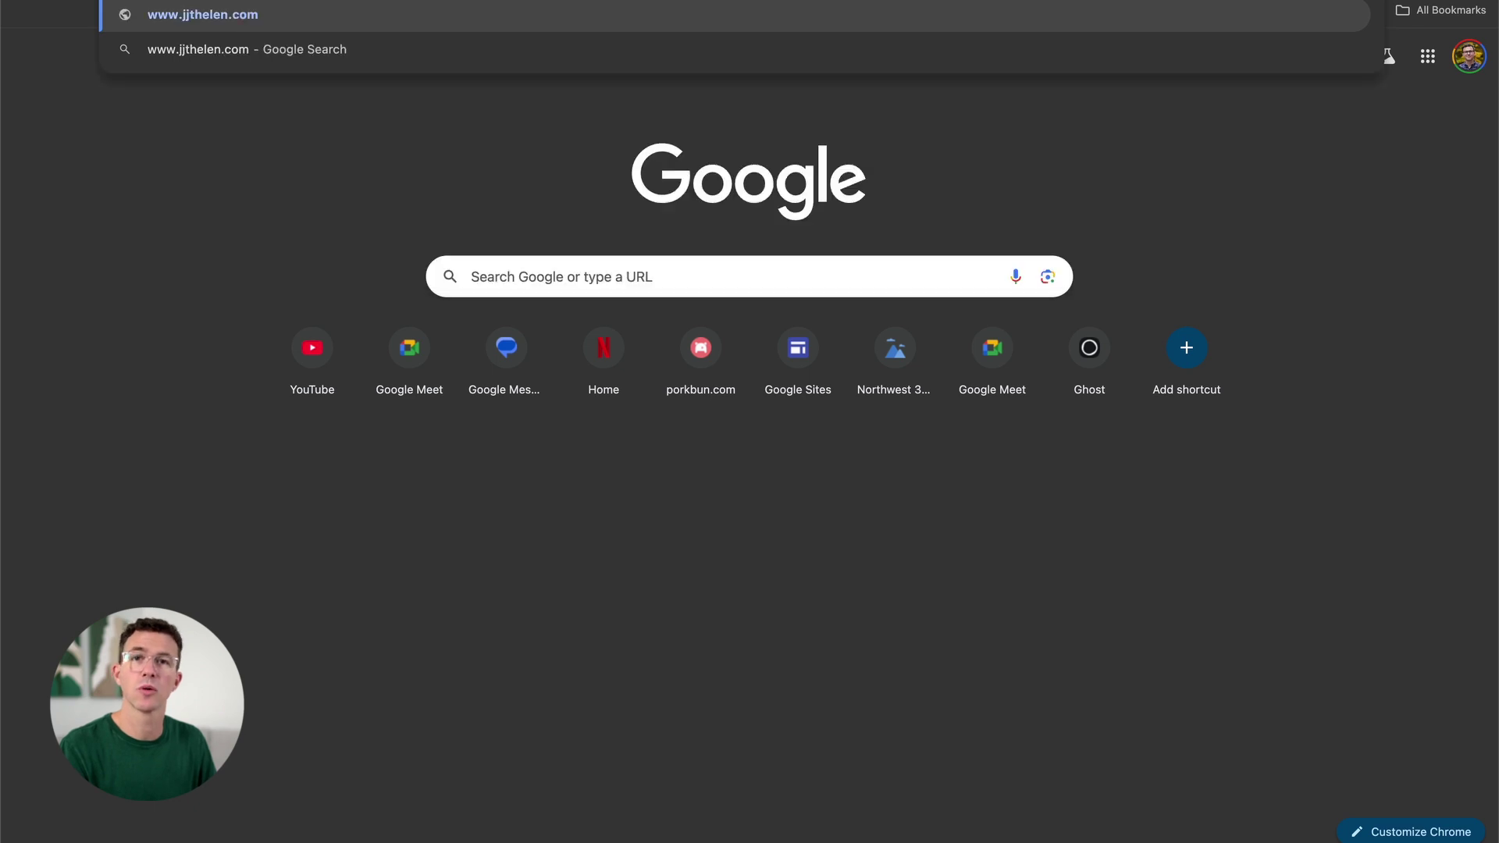
{"action": "key", "text": "Return"}
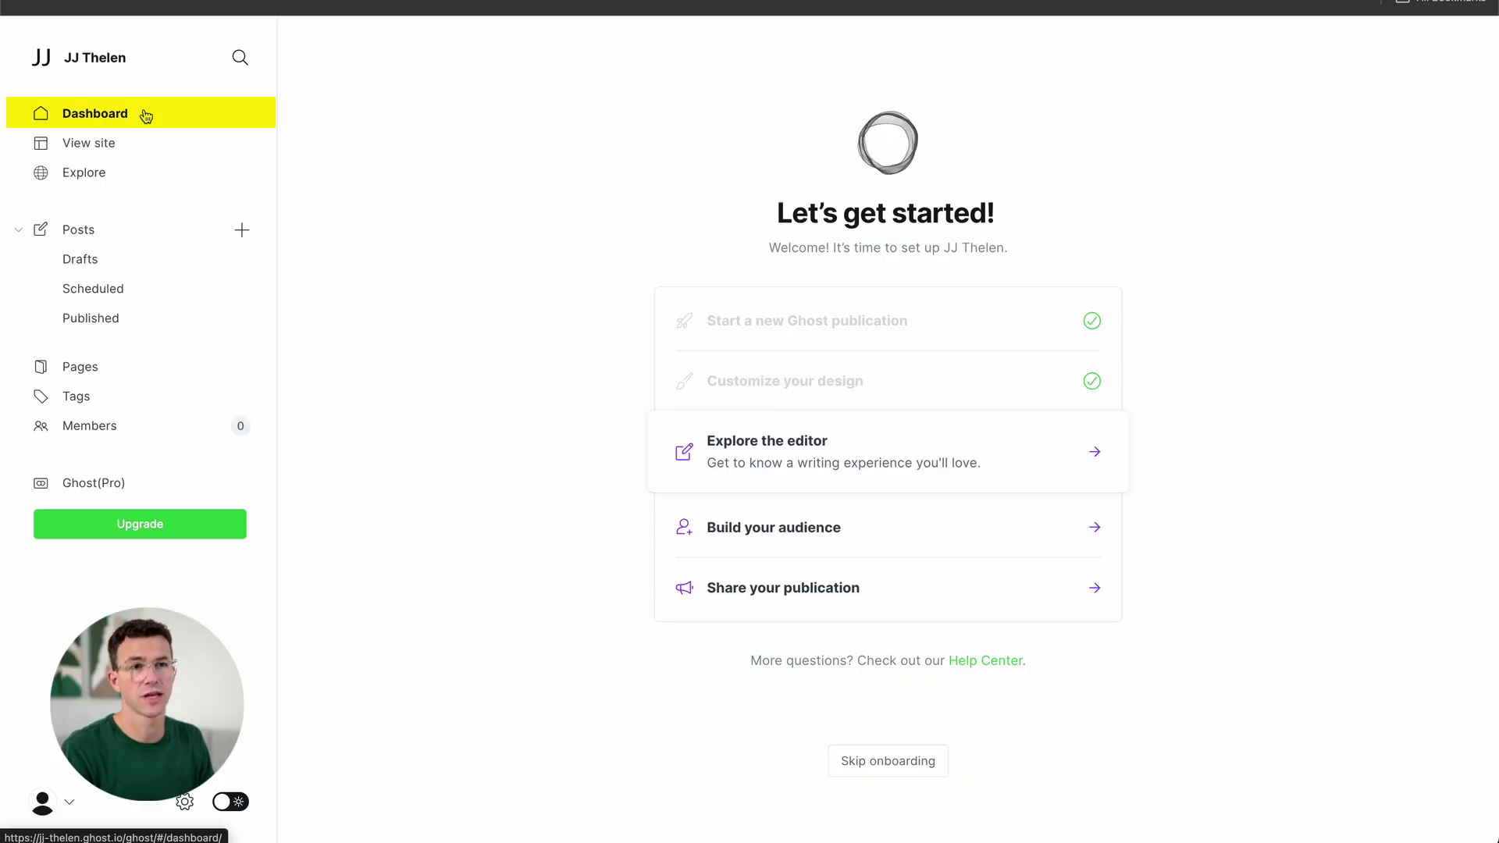
Preview the site and the Explore directory, then go to the Posts list for the Coming soon post.
{"action": "left_click", "coordinate": [144, 145]}
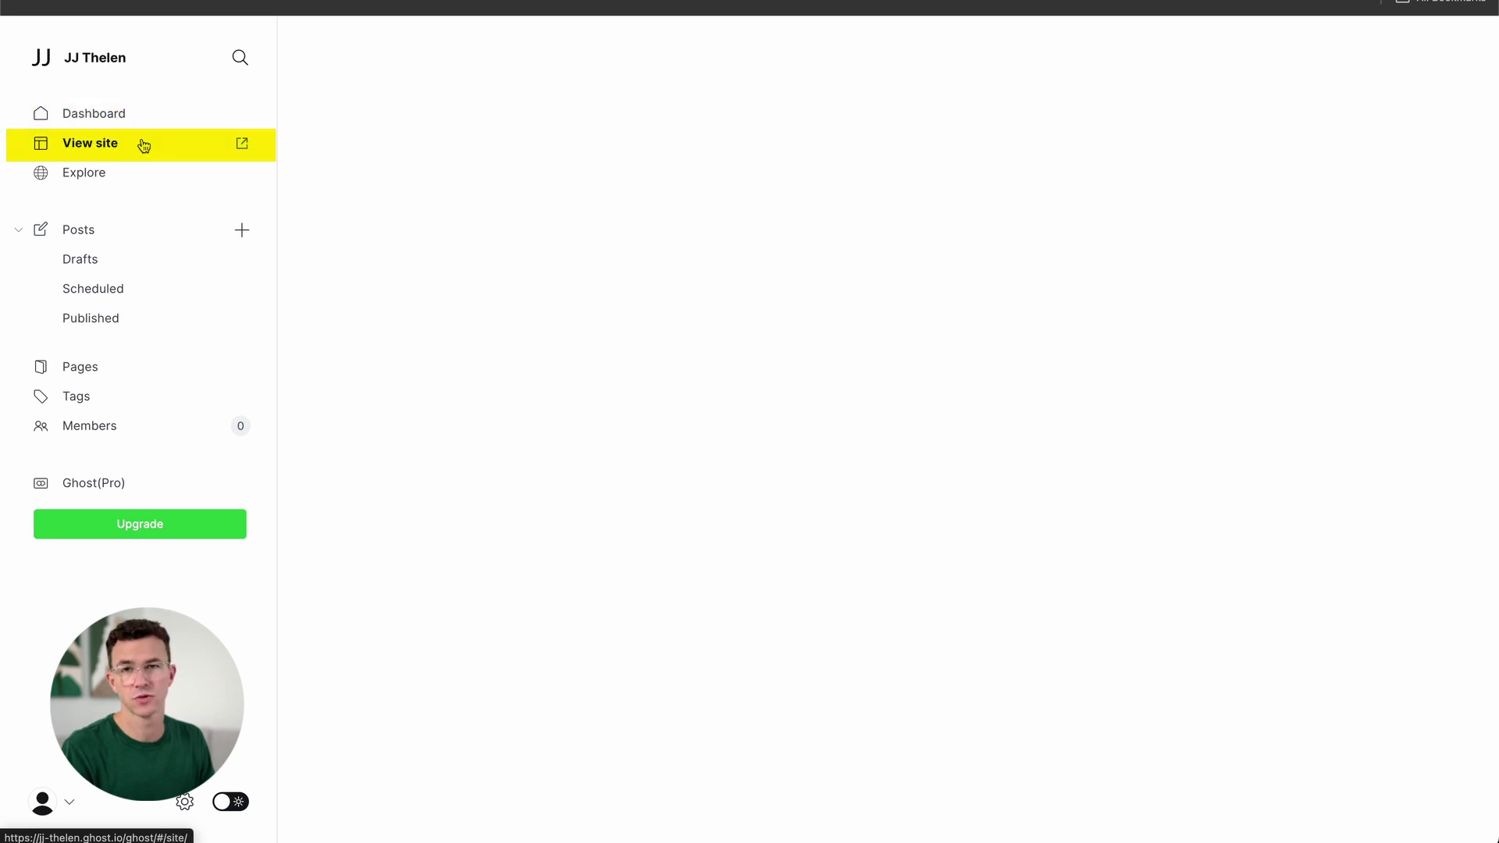
{"action": "left_click", "coordinate": [118, 173]}
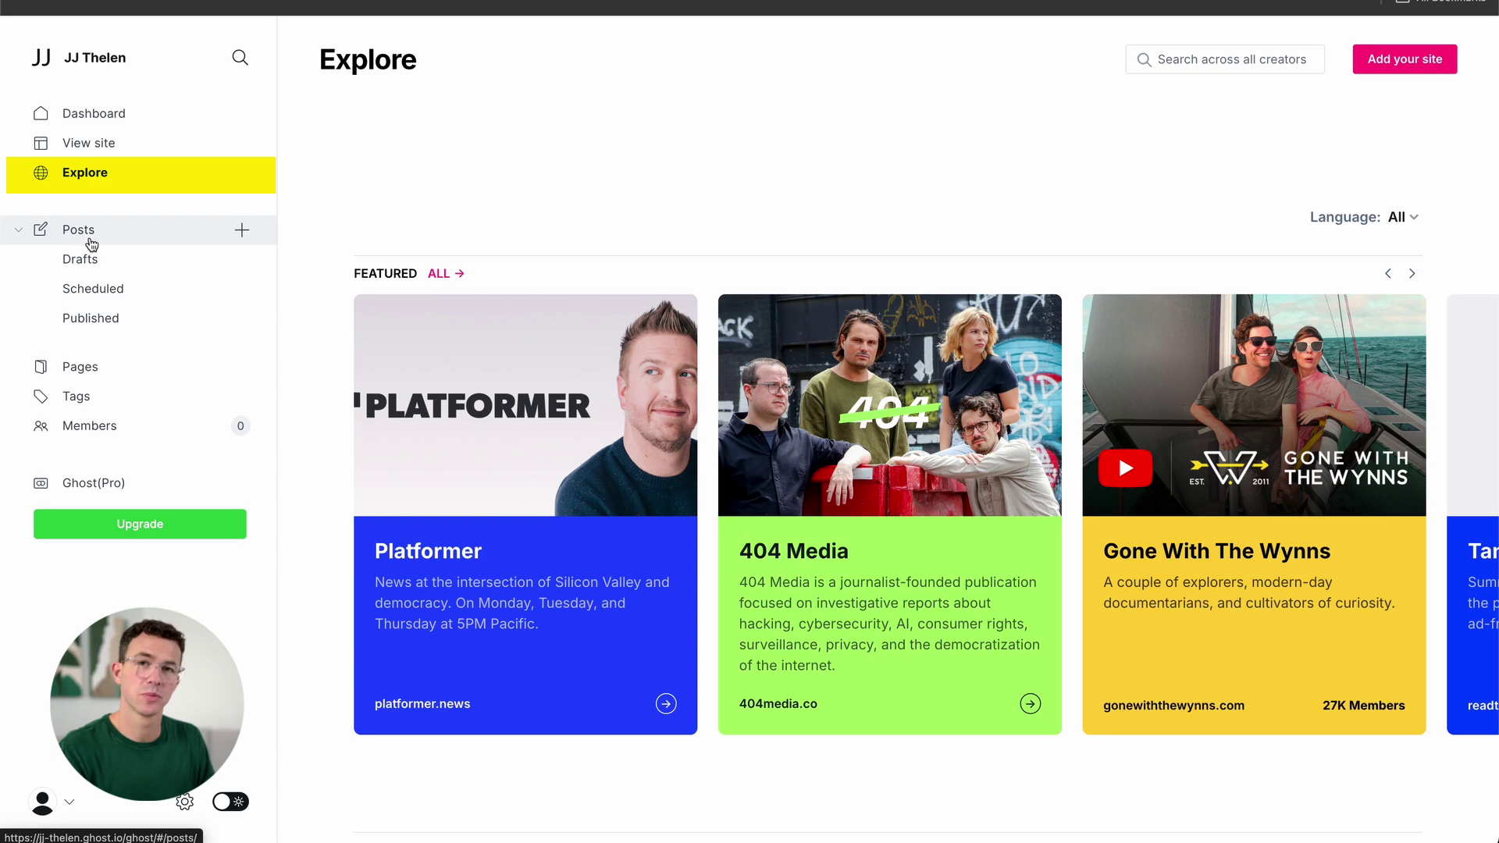
{"action": "left_click", "coordinate": [98, 235]}
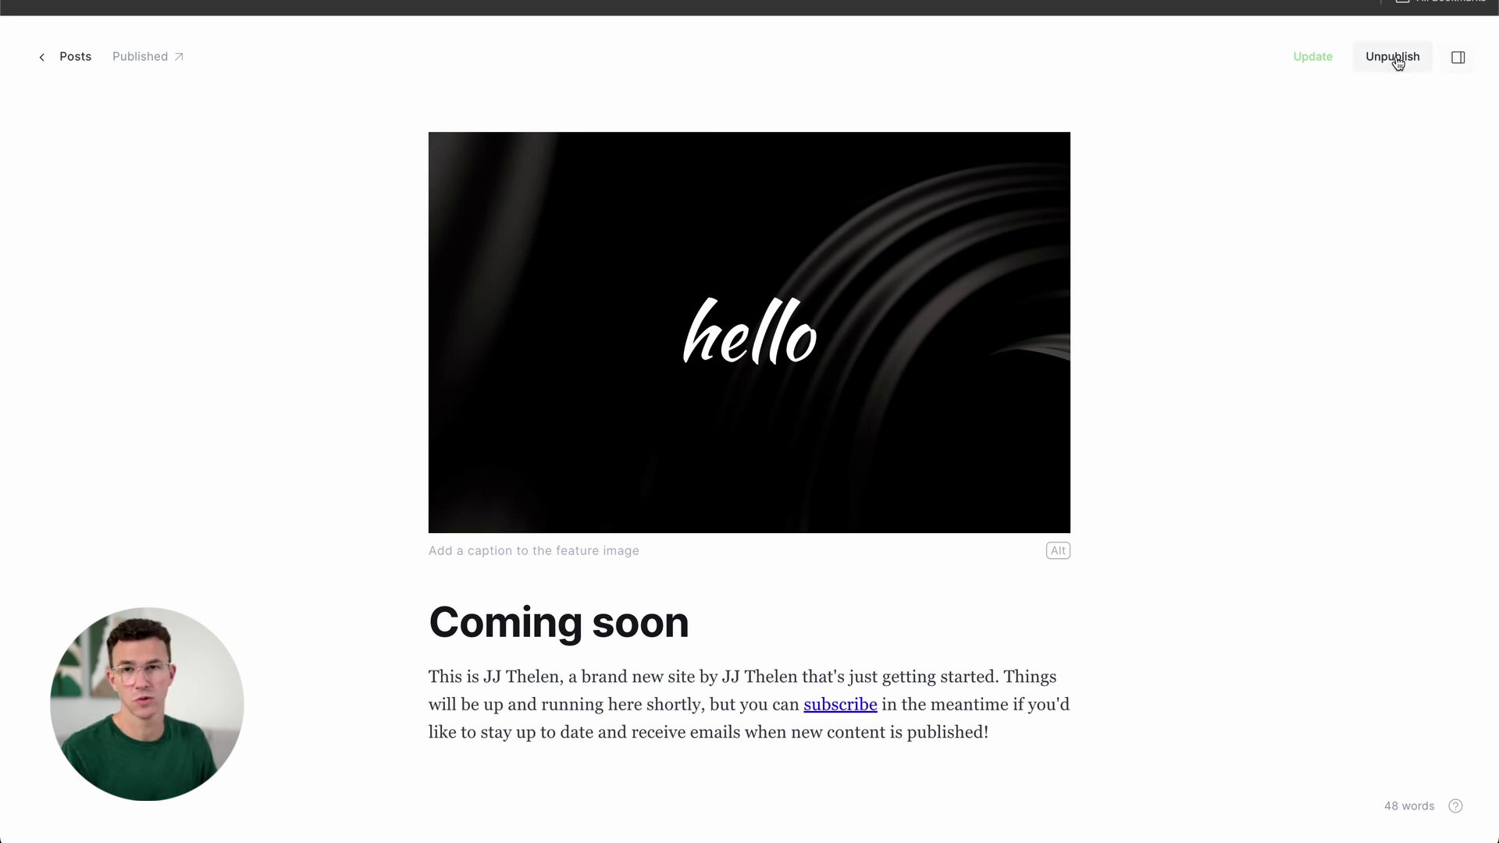
Revert the Coming soon post to a private draft, then delete it from Post settings.
{"action": "left_click", "coordinate": [1394, 58]}
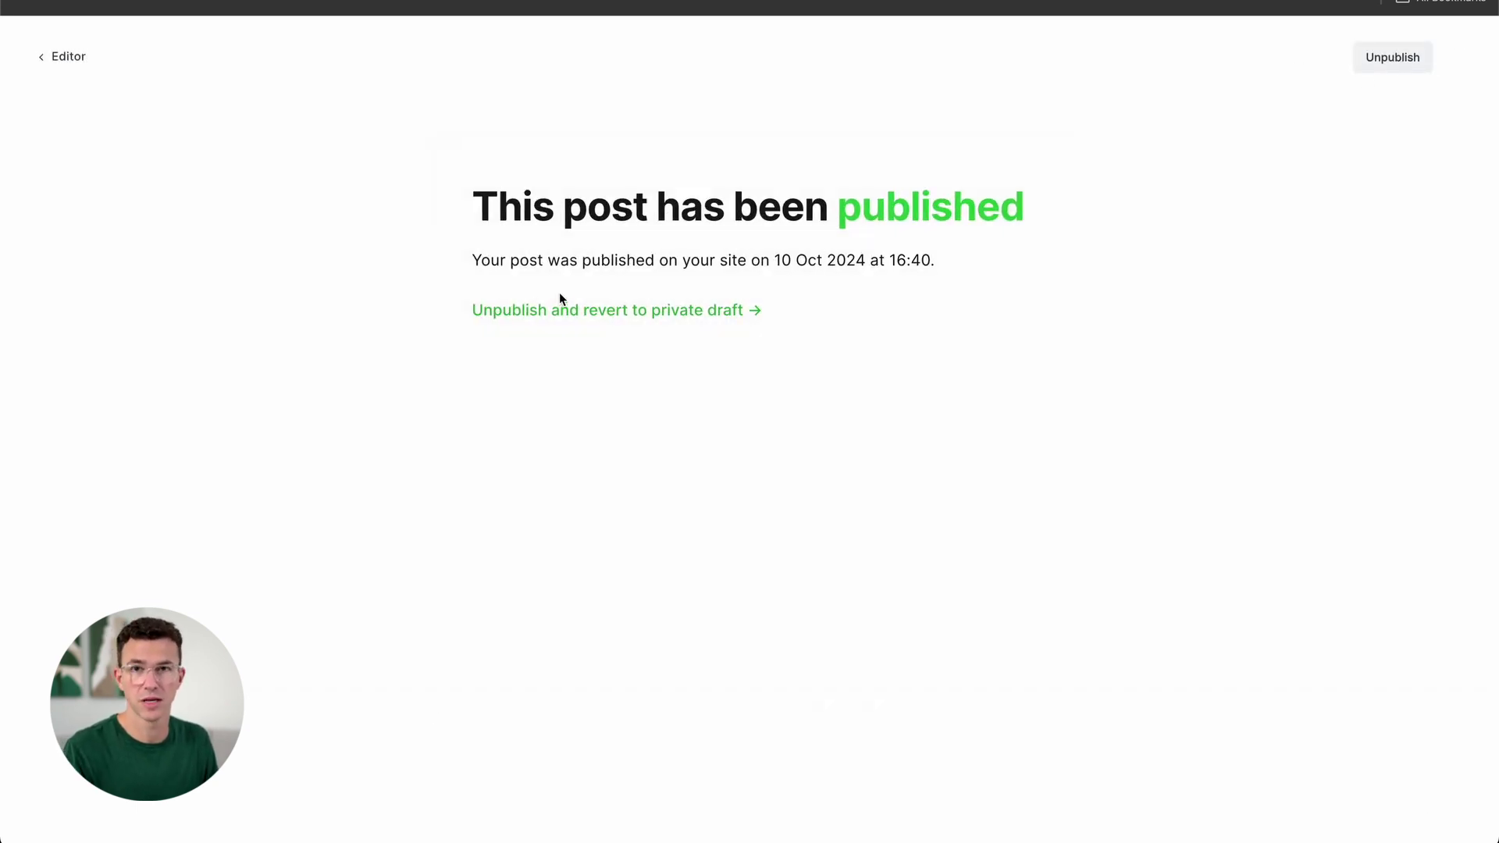
{"action": "left_click", "coordinate": [611, 312]}
{"action": "left_click", "coordinate": [1457, 57]}
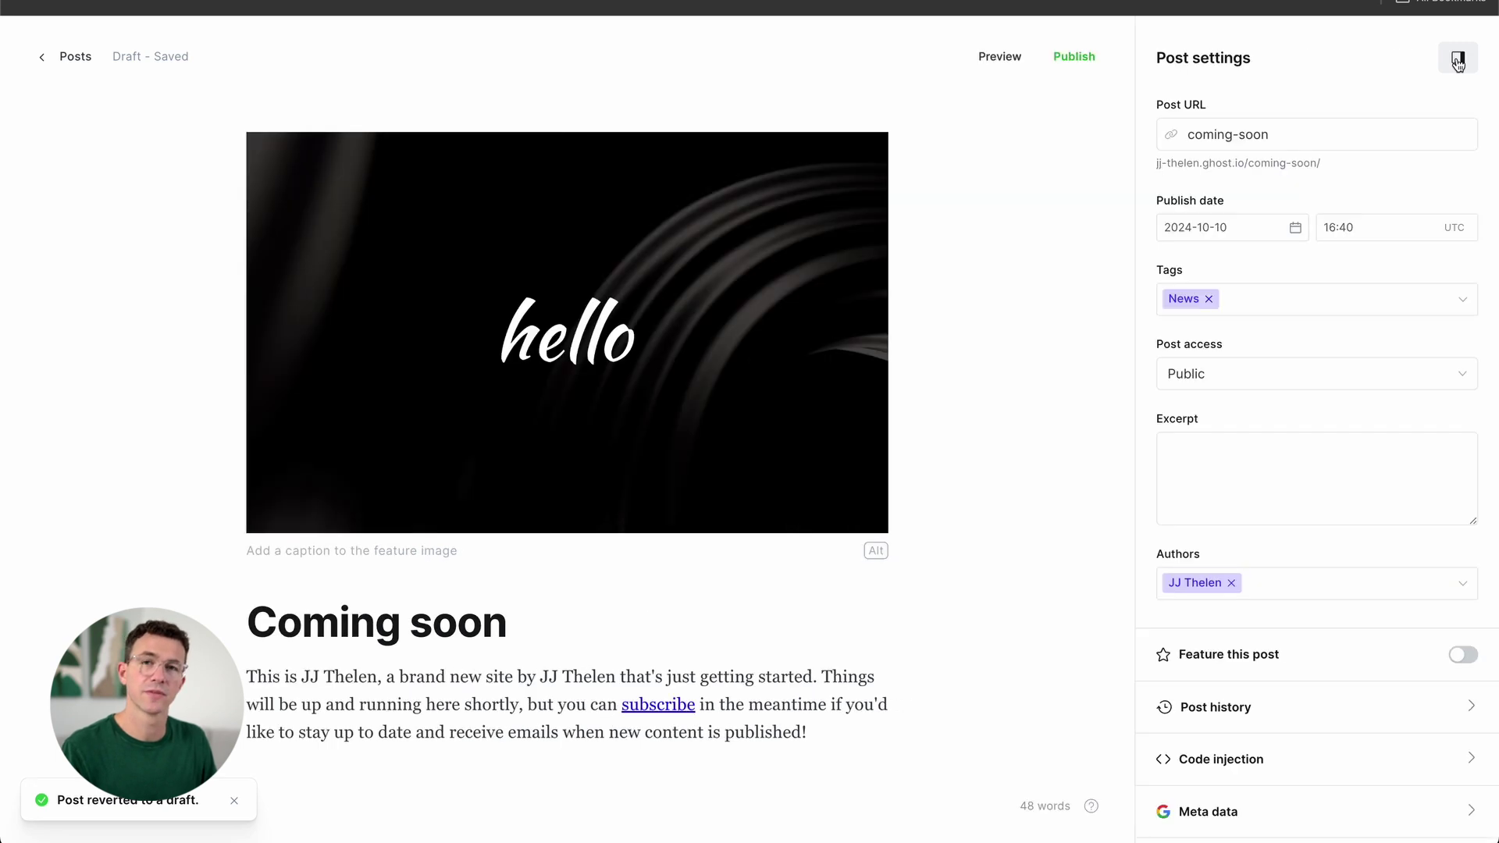
{"action": "scroll", "coordinate": [1349, 262], "scroll_direction": "down", "scroll_amount": 3}
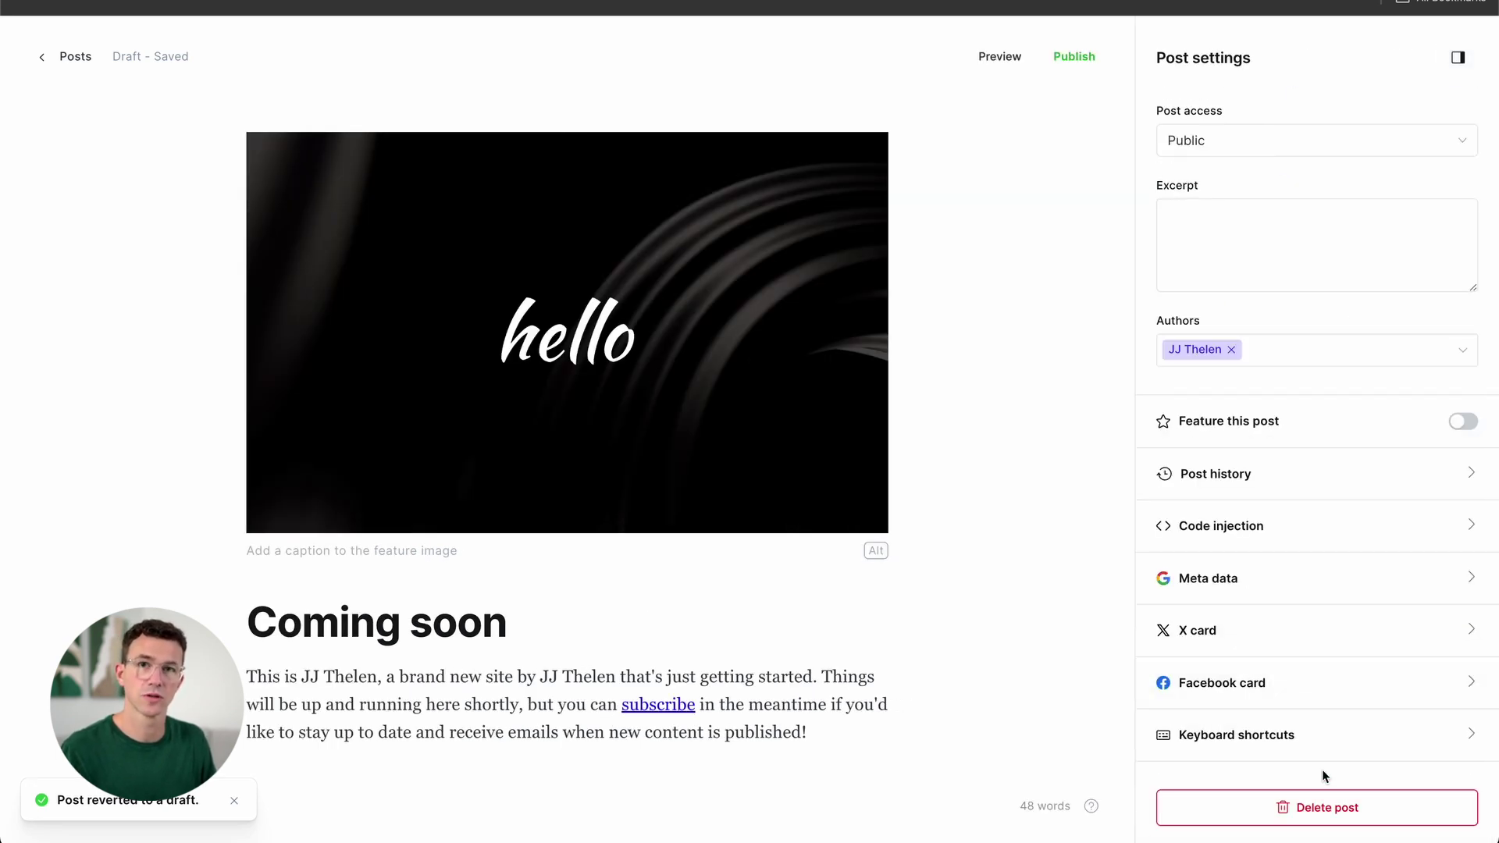
{"action": "left_click", "coordinate": [1324, 809]}
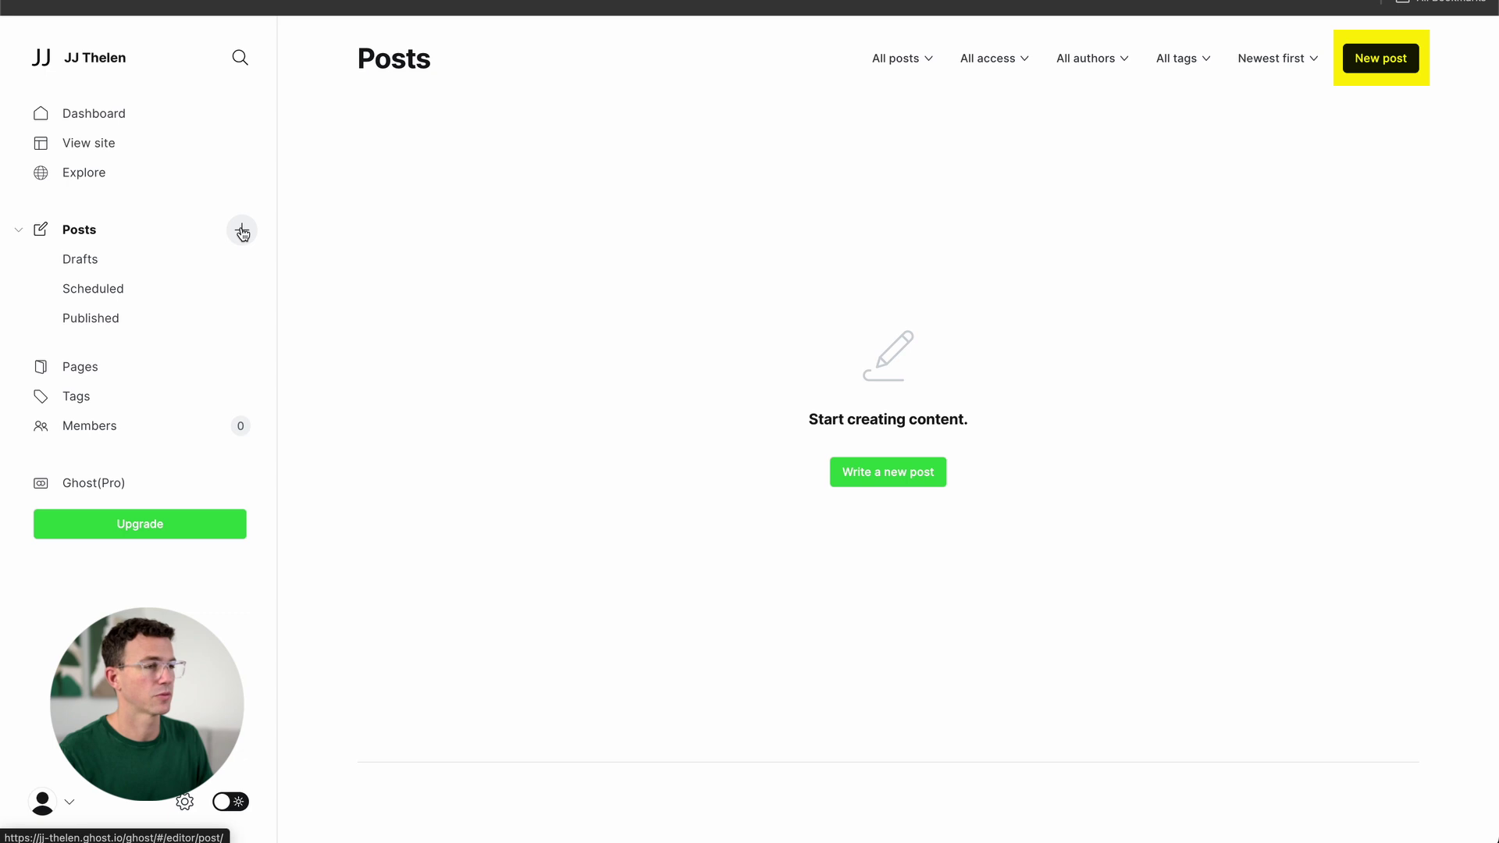
Create a new post titled 'YouTube Video Ideas' with intro text and the hit record.JPG feature image.
{"action": "left_click", "coordinate": [243, 234]}
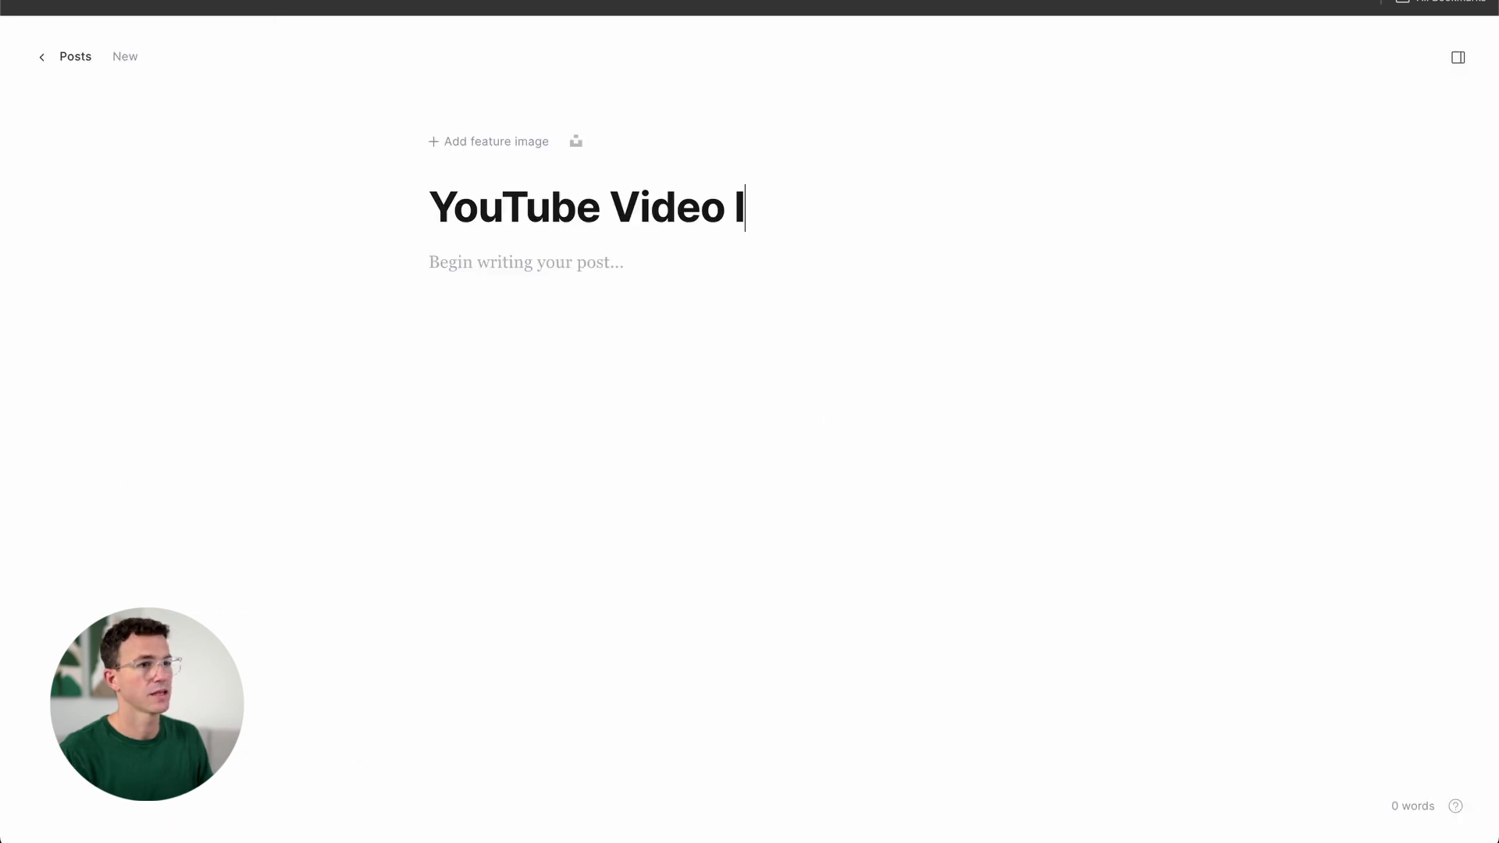
{"action": "type", "text": "deas"}
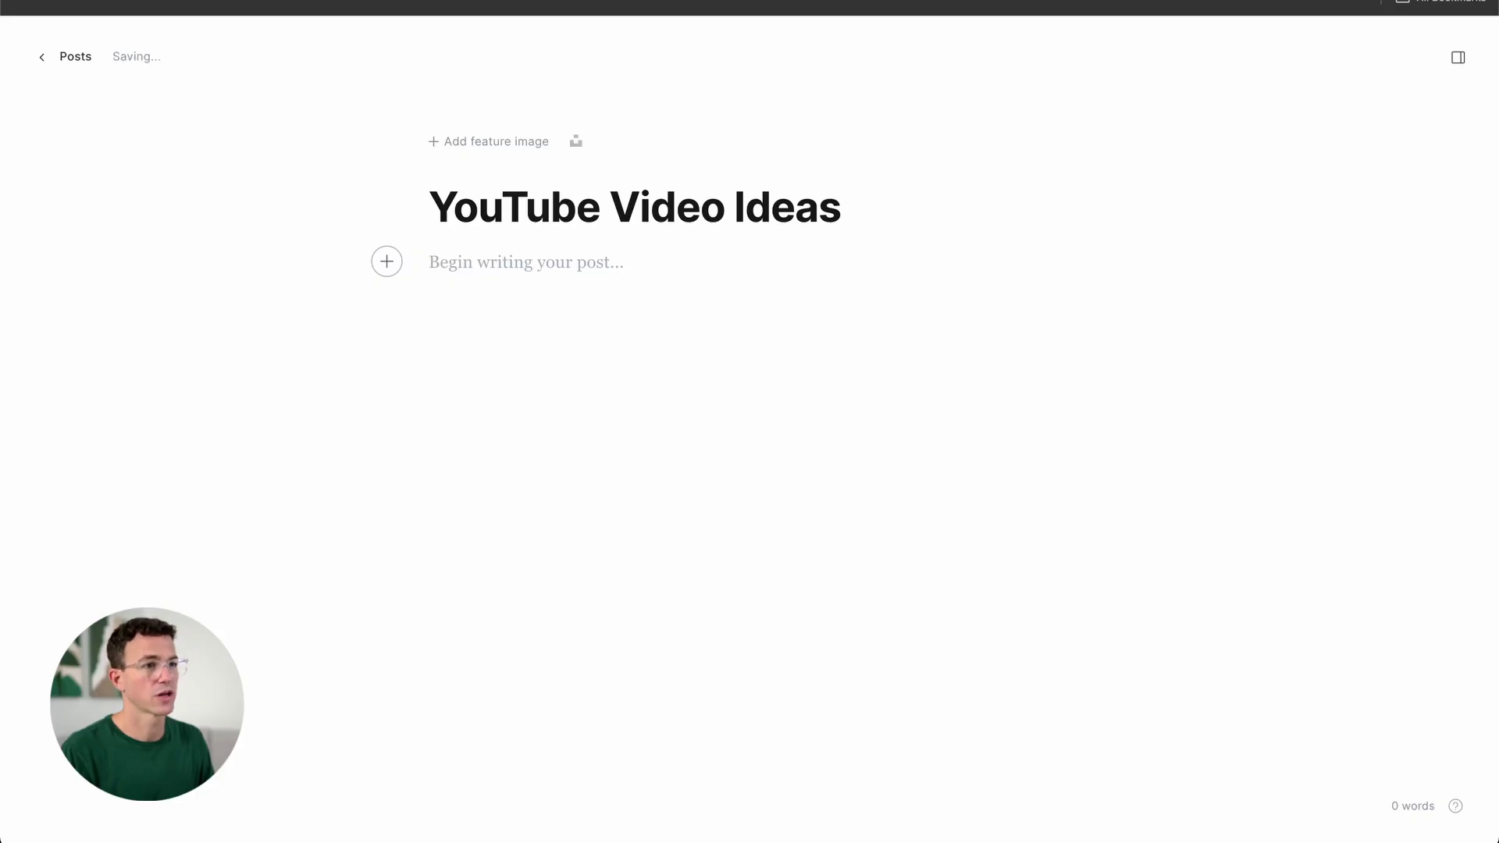
{"action": "type", "text": "If you're struggling to come up with ideas for your video, this will give you dozens"}
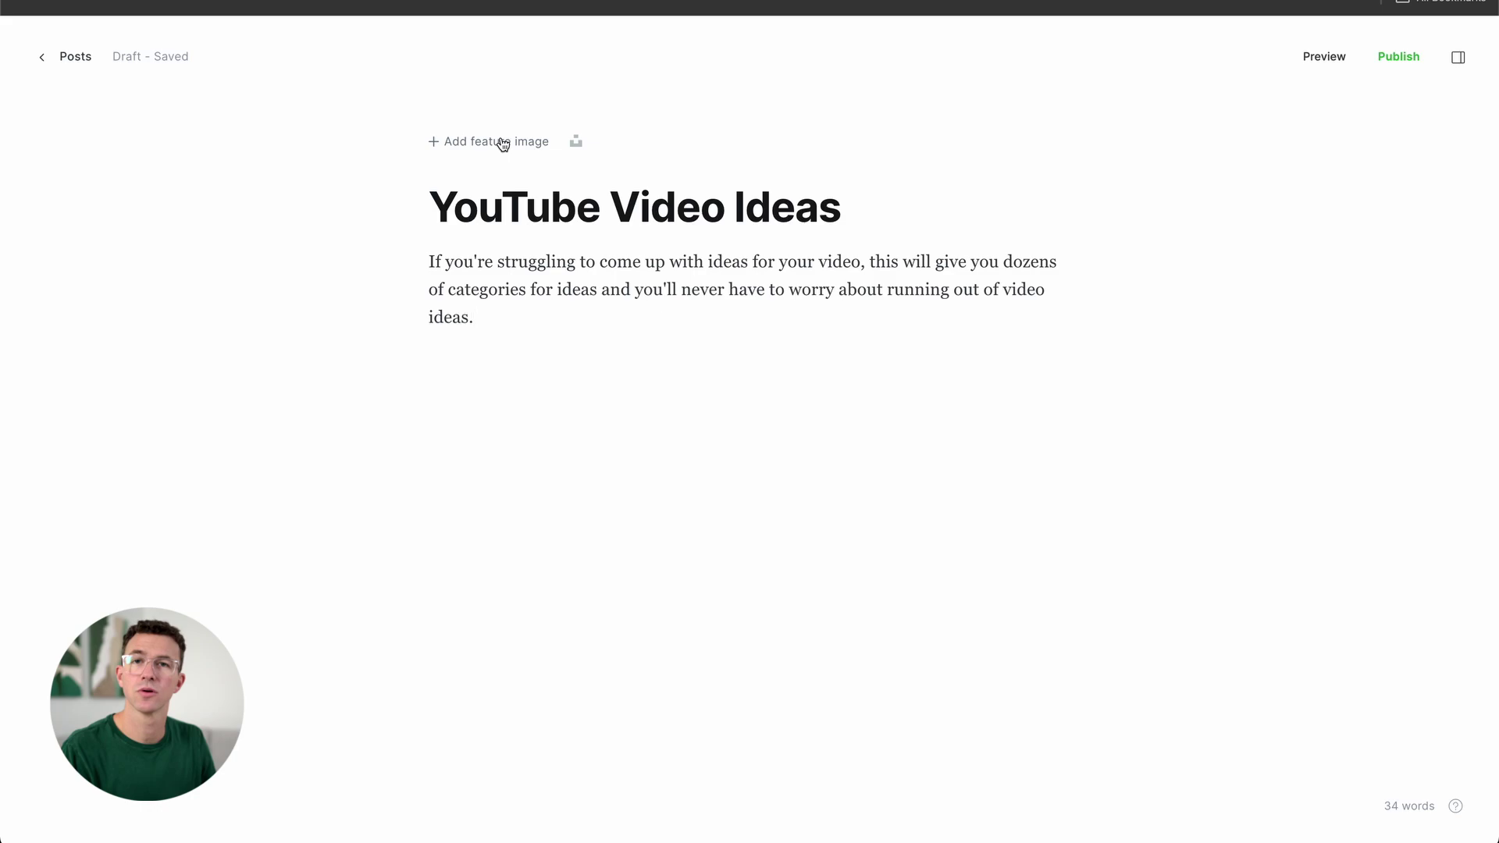
{"action": "left_click", "coordinate": [499, 141]}
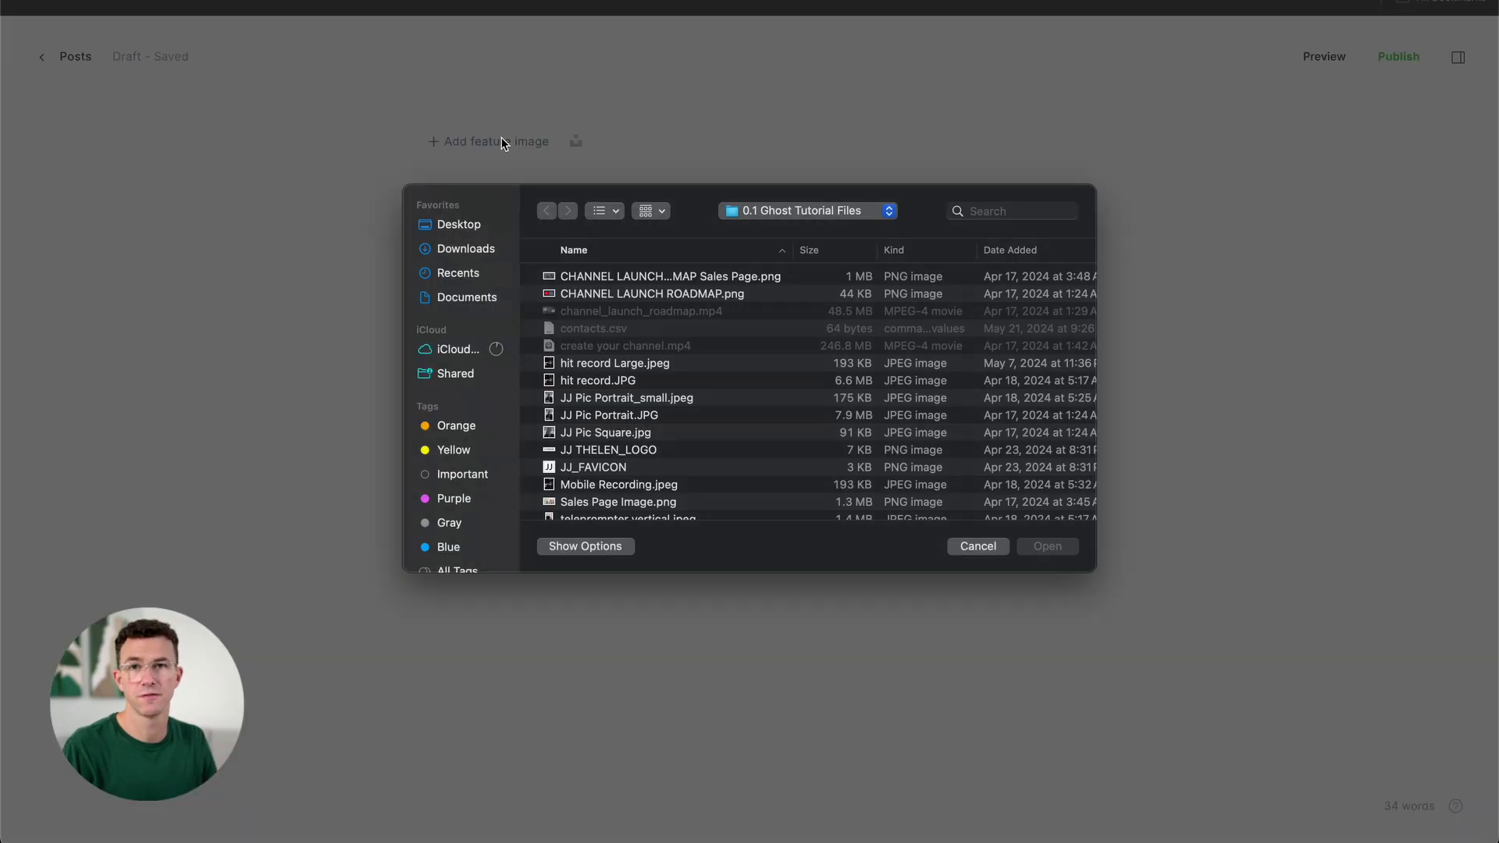
{"action": "left_click", "coordinate": [616, 381]}
{"action": "left_click", "coordinate": [1046, 547]}
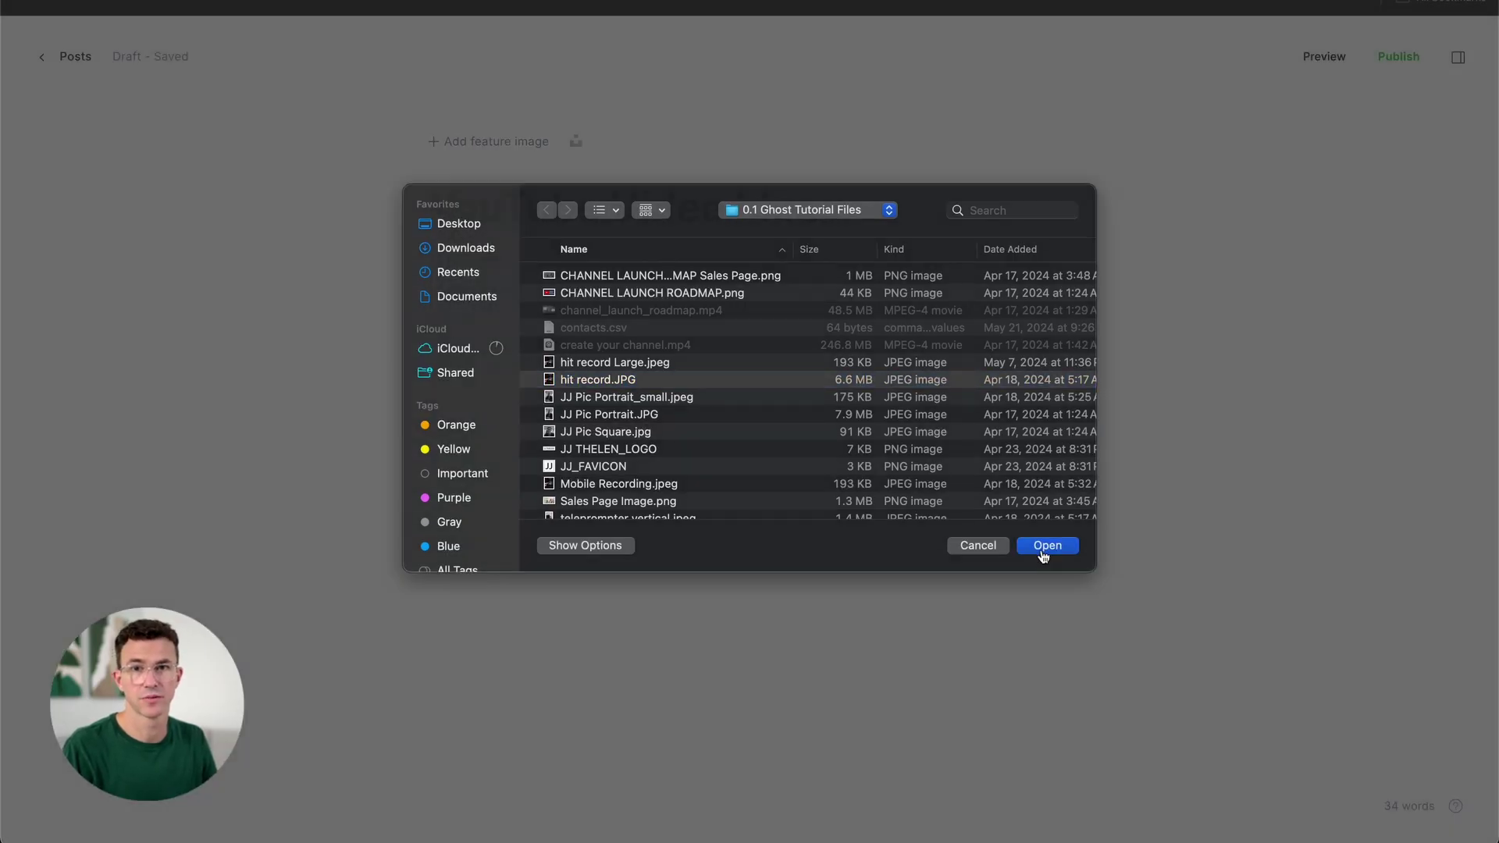
Add '(Never be without another video idea)', embed a YouTube video, and start a How To & Tutorials section.
{"action": "type", "text": "(Never be without another video idea"}
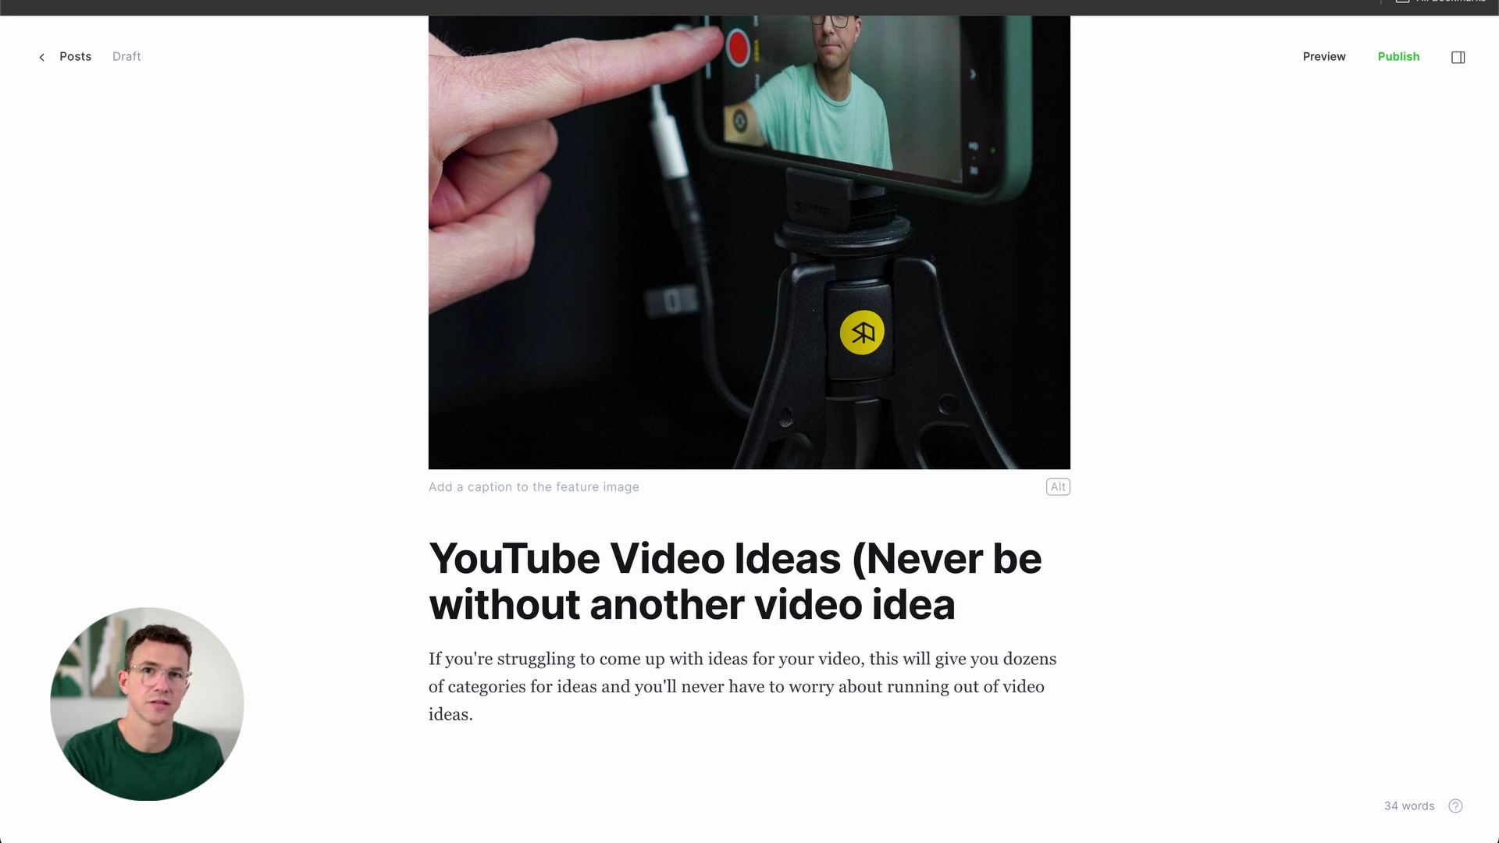
{"action": "key", "text": "Return"}
{"action": "type", "text": "/yout"}
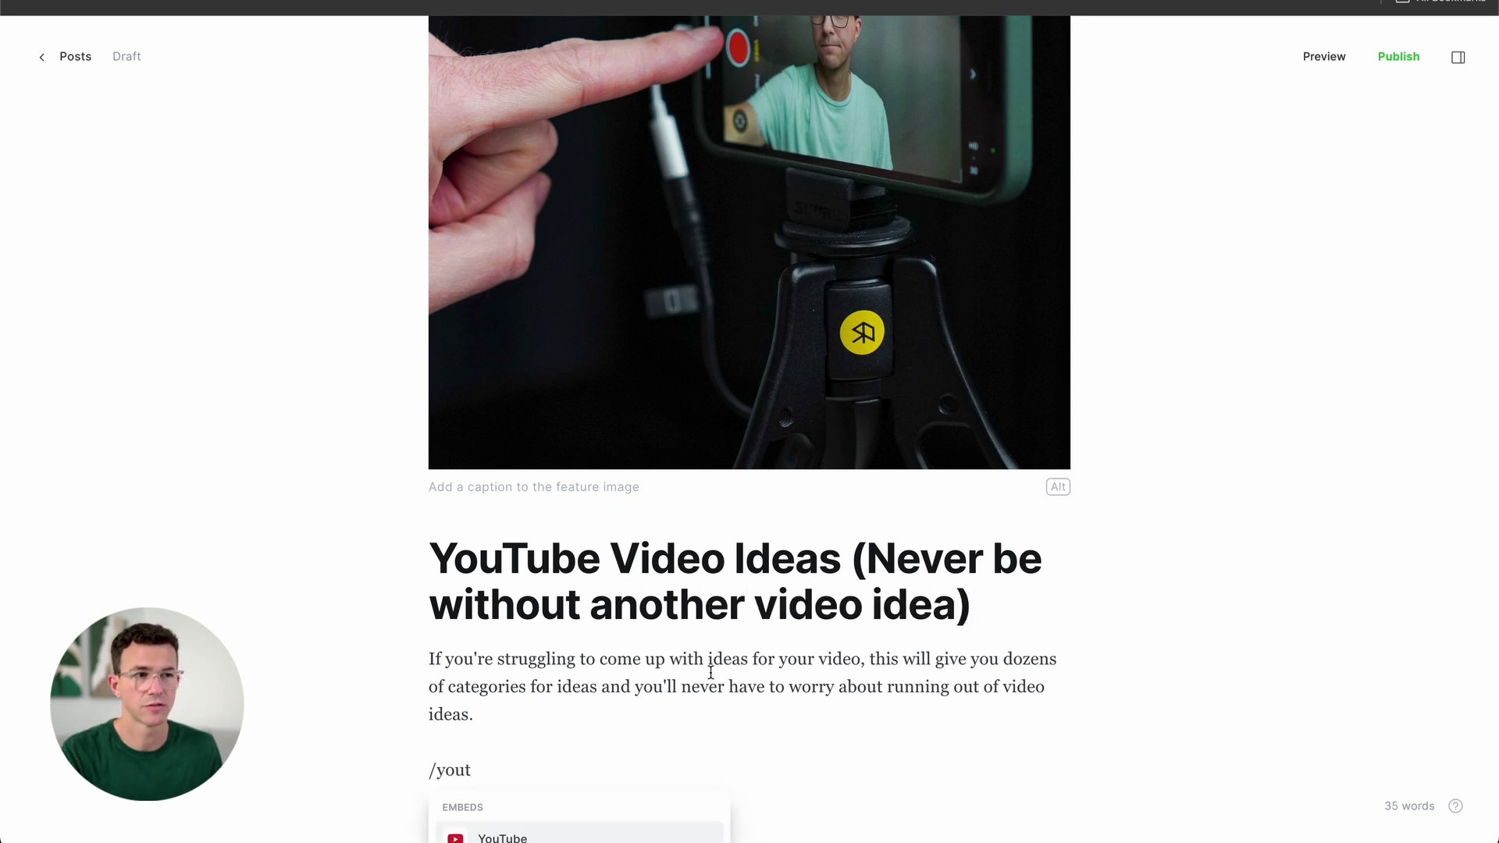
{"action": "scroll", "coordinate": [669, 666], "scroll_direction": "down", "scroll_amount": 2}
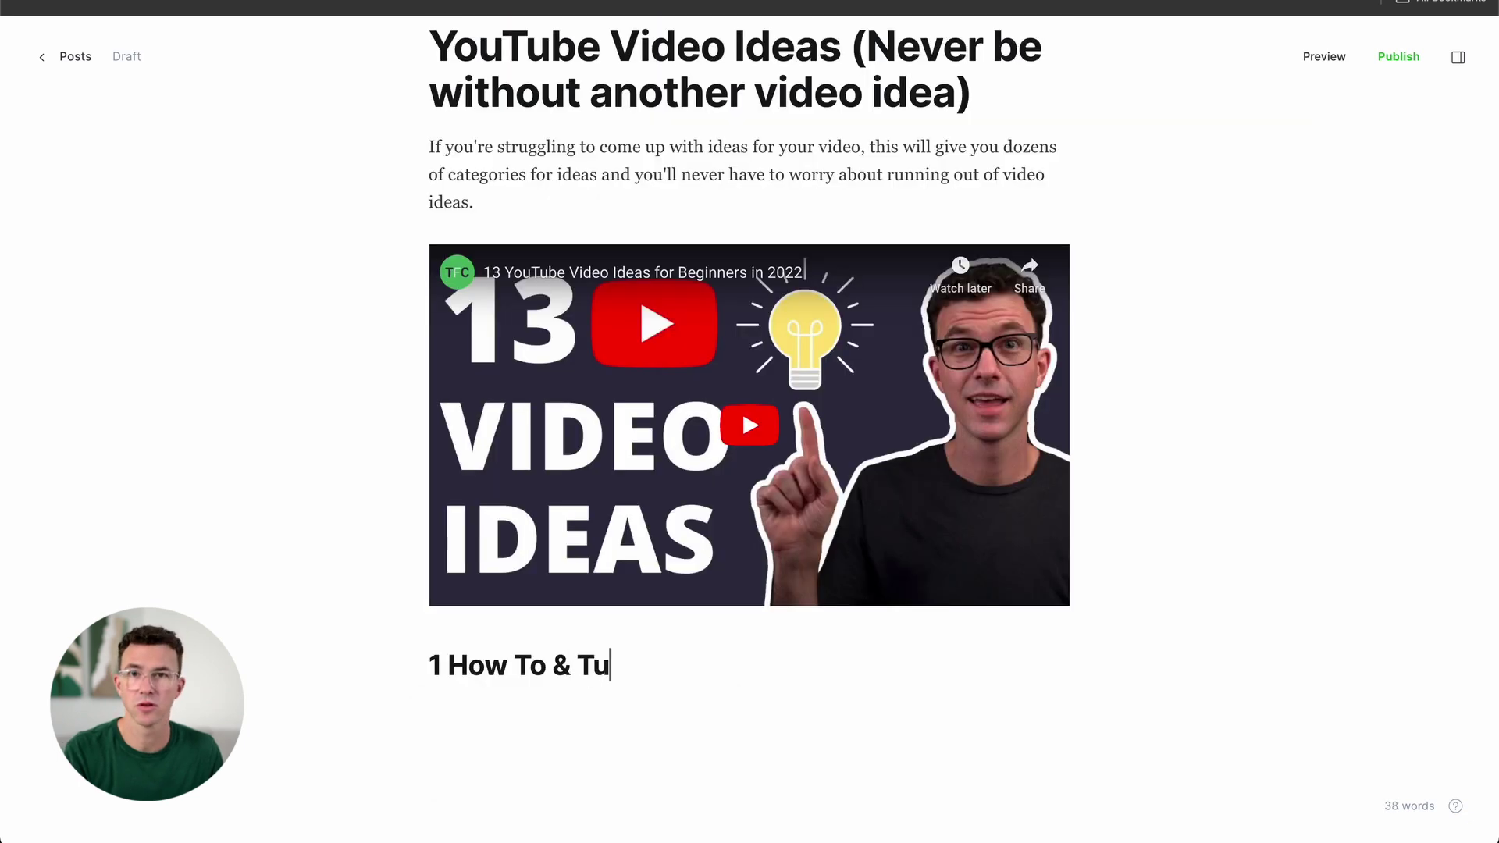
{"action": "type", "text": "toris"}
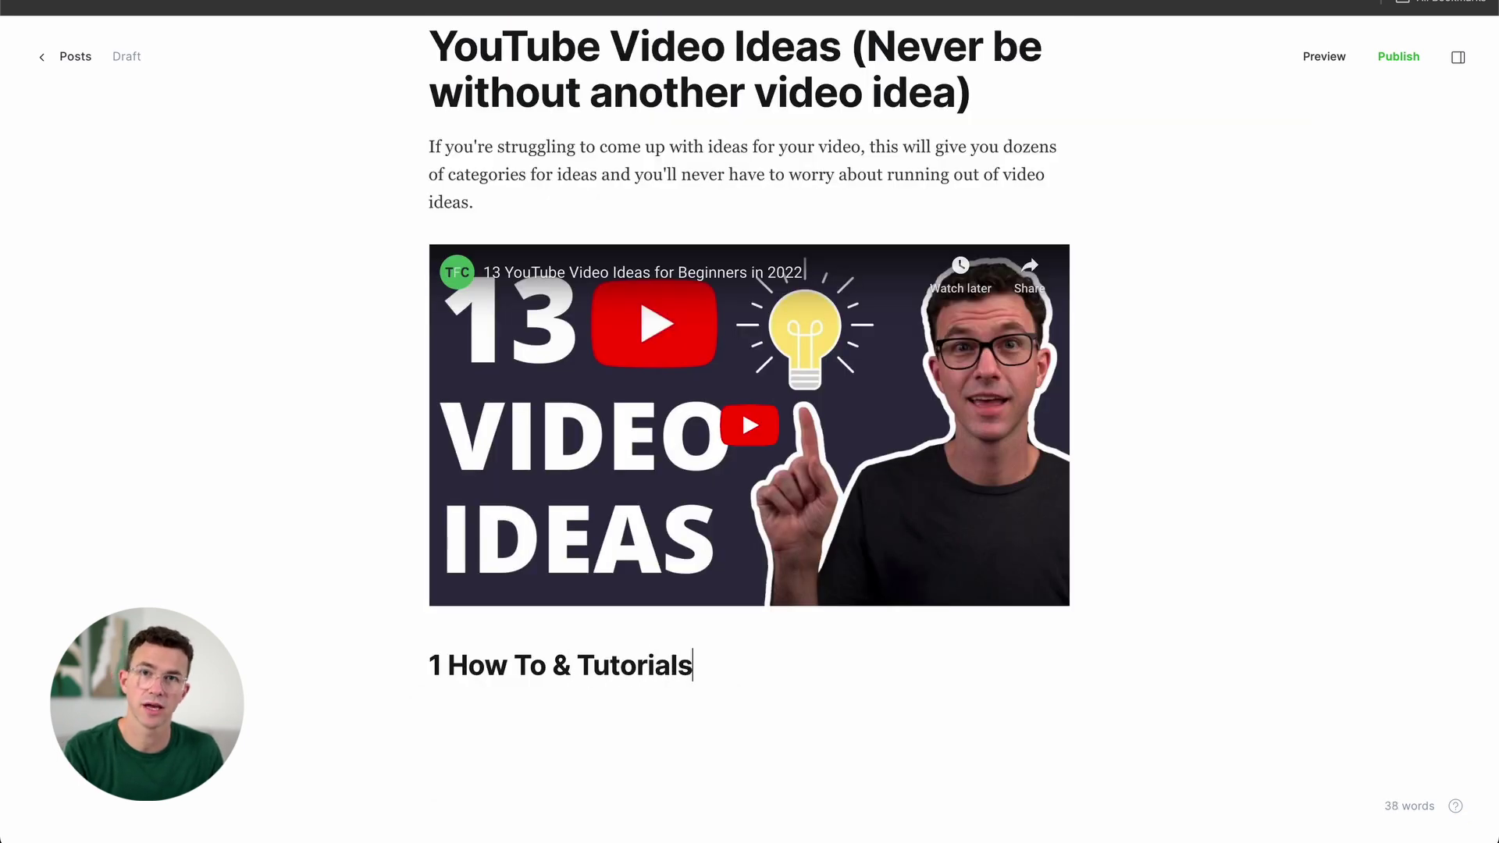
{"action": "key", "text": "Return"}
{"action": "type", "text": "these show up in search"}
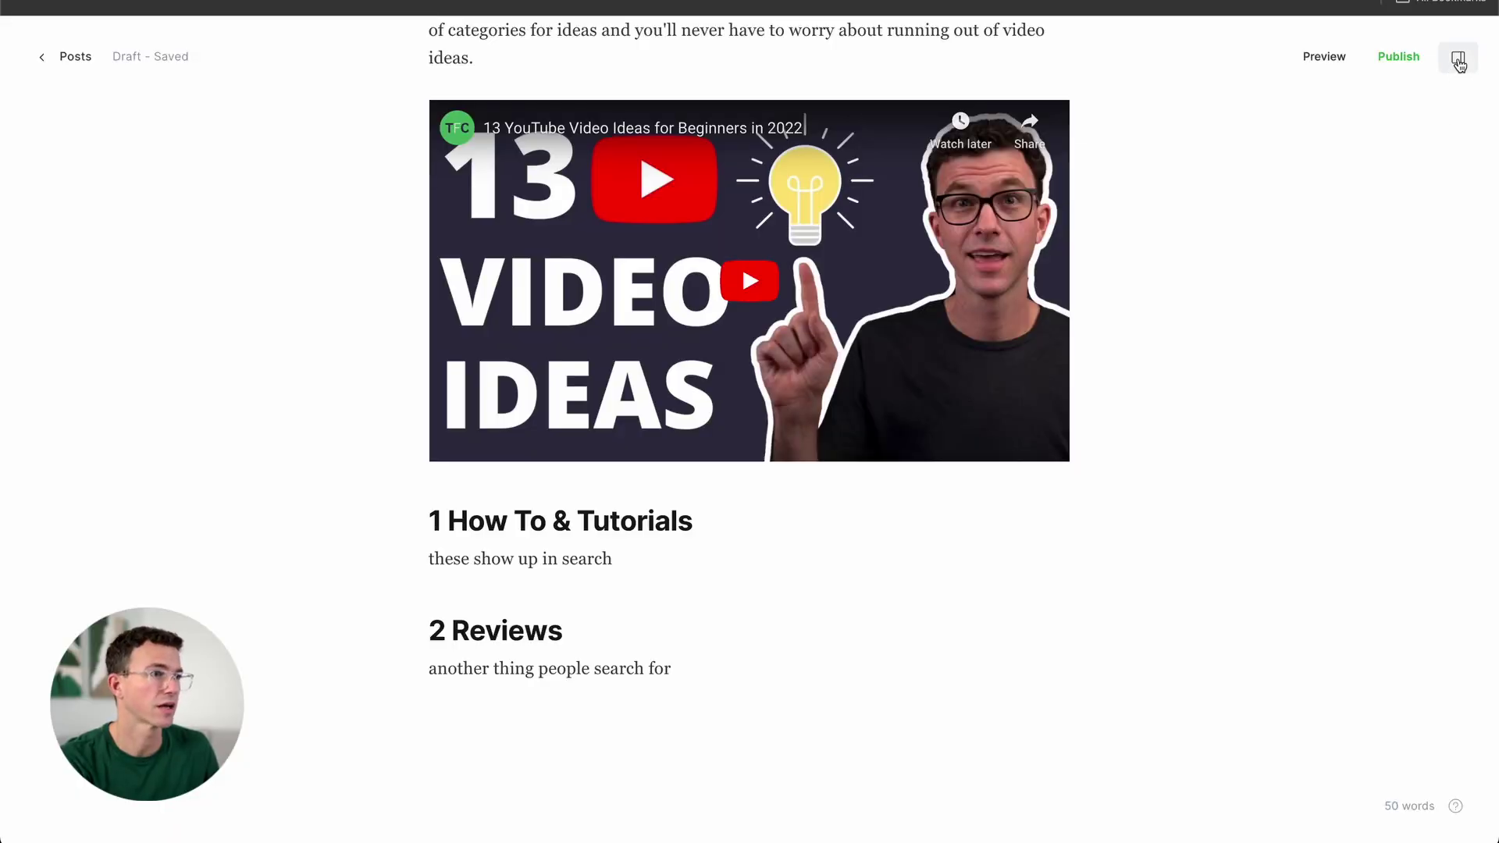
Shorten the post's URL slug to youtube-video-ideas in Post settings.
{"action": "left_click", "coordinate": [1457, 58]}
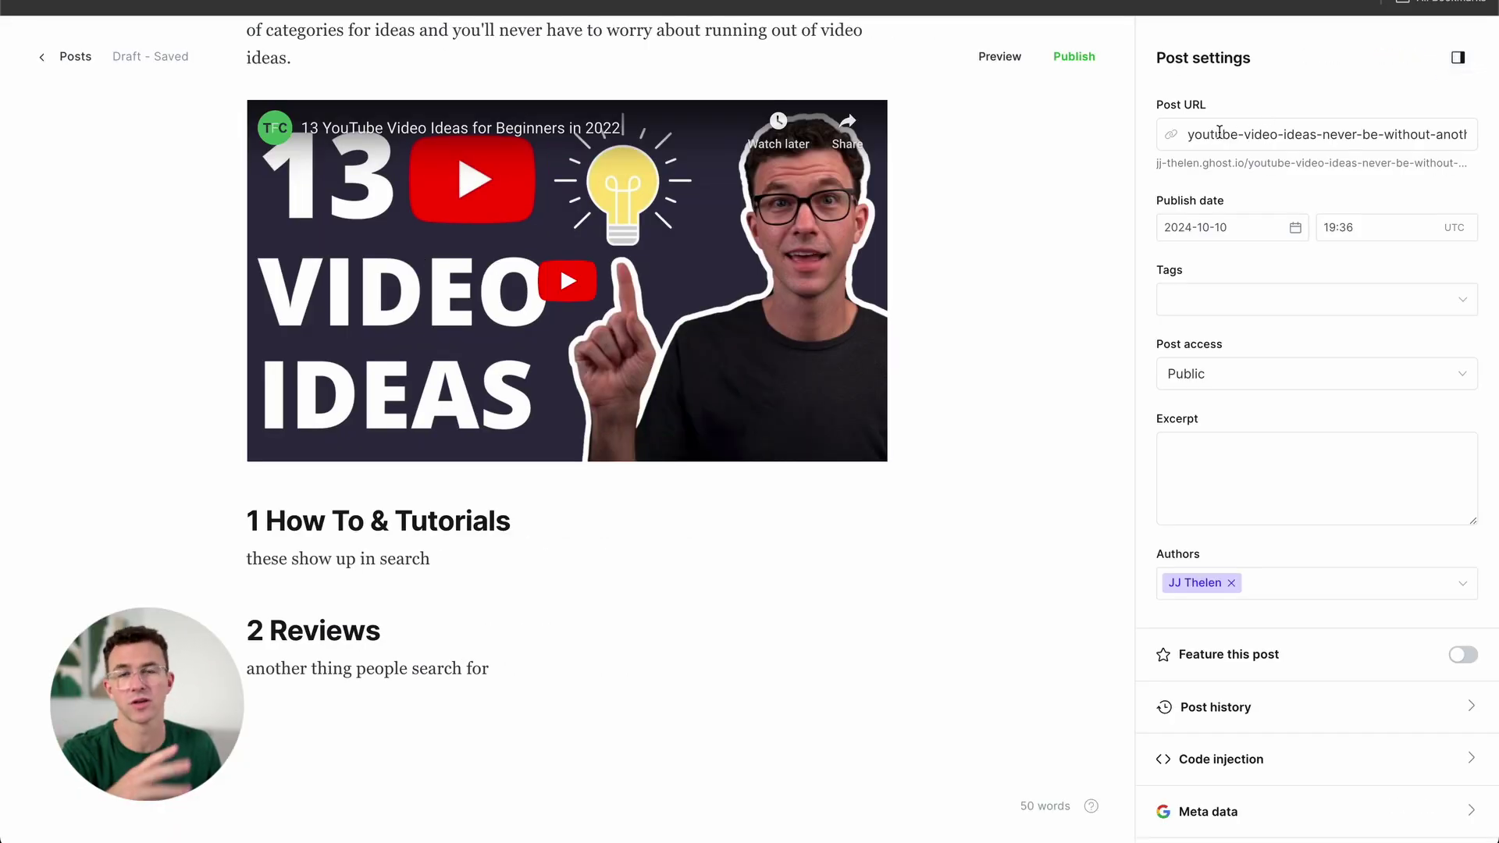
{"action": "left_click", "coordinate": [1318, 133]}
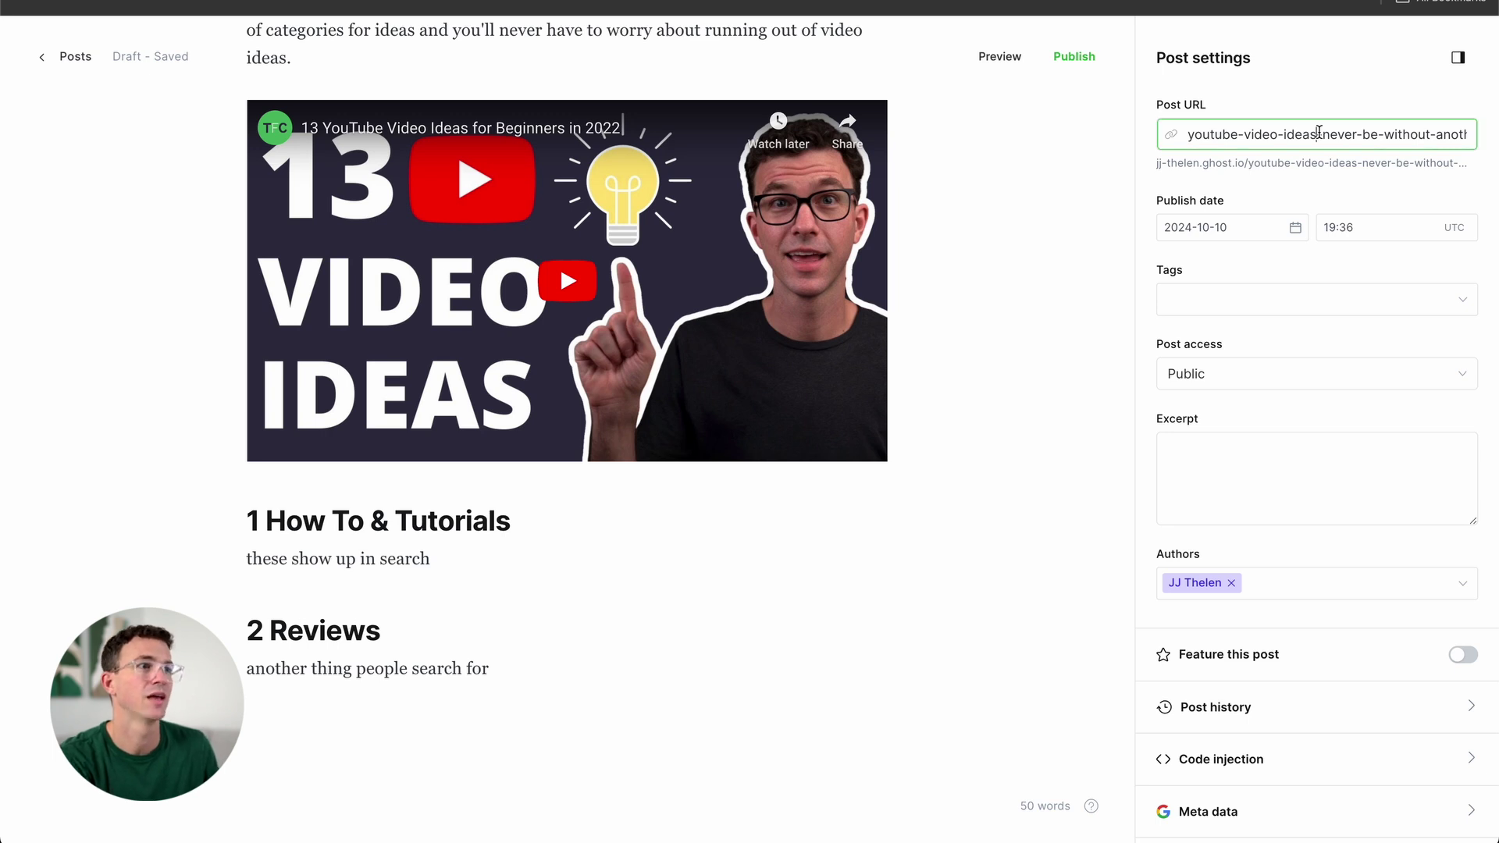
{"action": "left_click_drag", "start_coordinate": [1318, 133], "coordinate": [1493, 145]}
{"action": "key", "text": "BackSpace"}
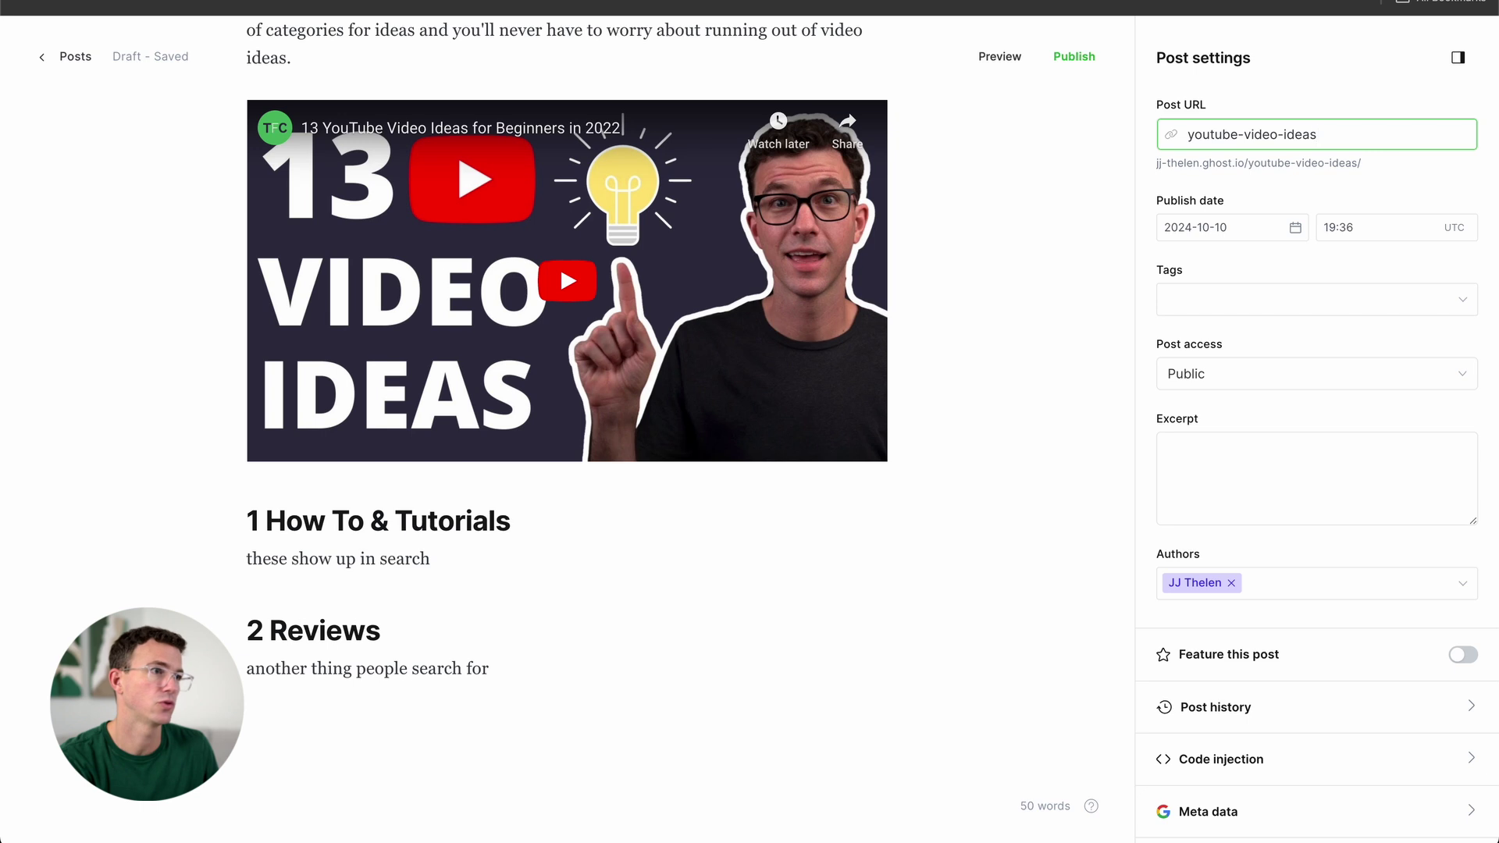
Tag the post 'video ideas', add the excerpt '13 ideas for your YouTube videos', and begin publishing.
{"action": "left_click", "coordinate": [1198, 304]}
{"action": "type", "text": "video ideas"}
{"action": "key", "text": "Return"}
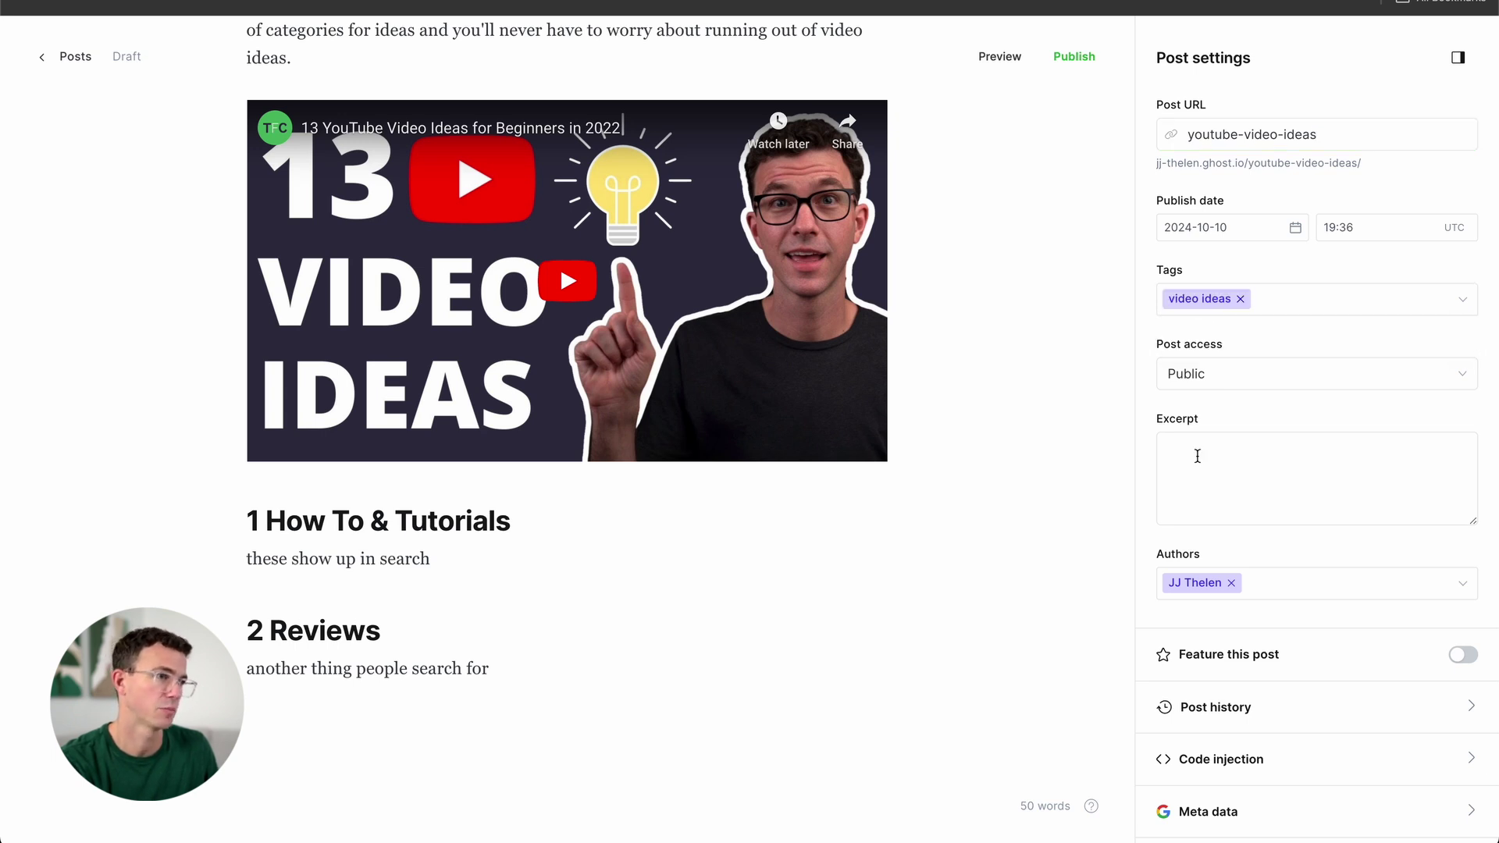
{"action": "left_click", "coordinate": [1198, 456]}
{"action": "type", "text": "13 ideas for your YouTube videos"}
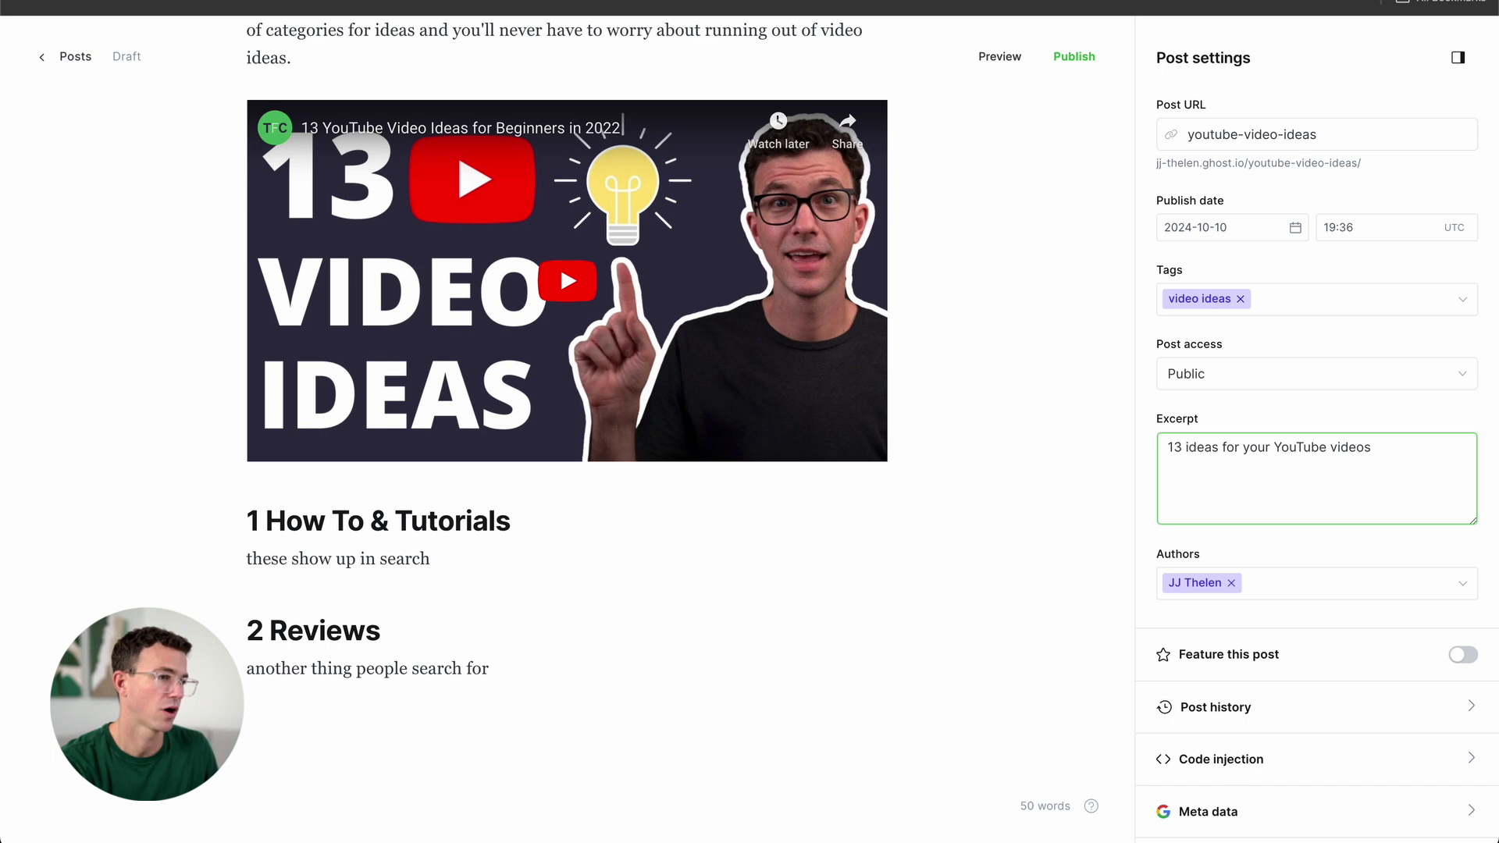
{"action": "scroll", "coordinate": [1219, 479], "scroll_direction": "down", "scroll_amount": 3}
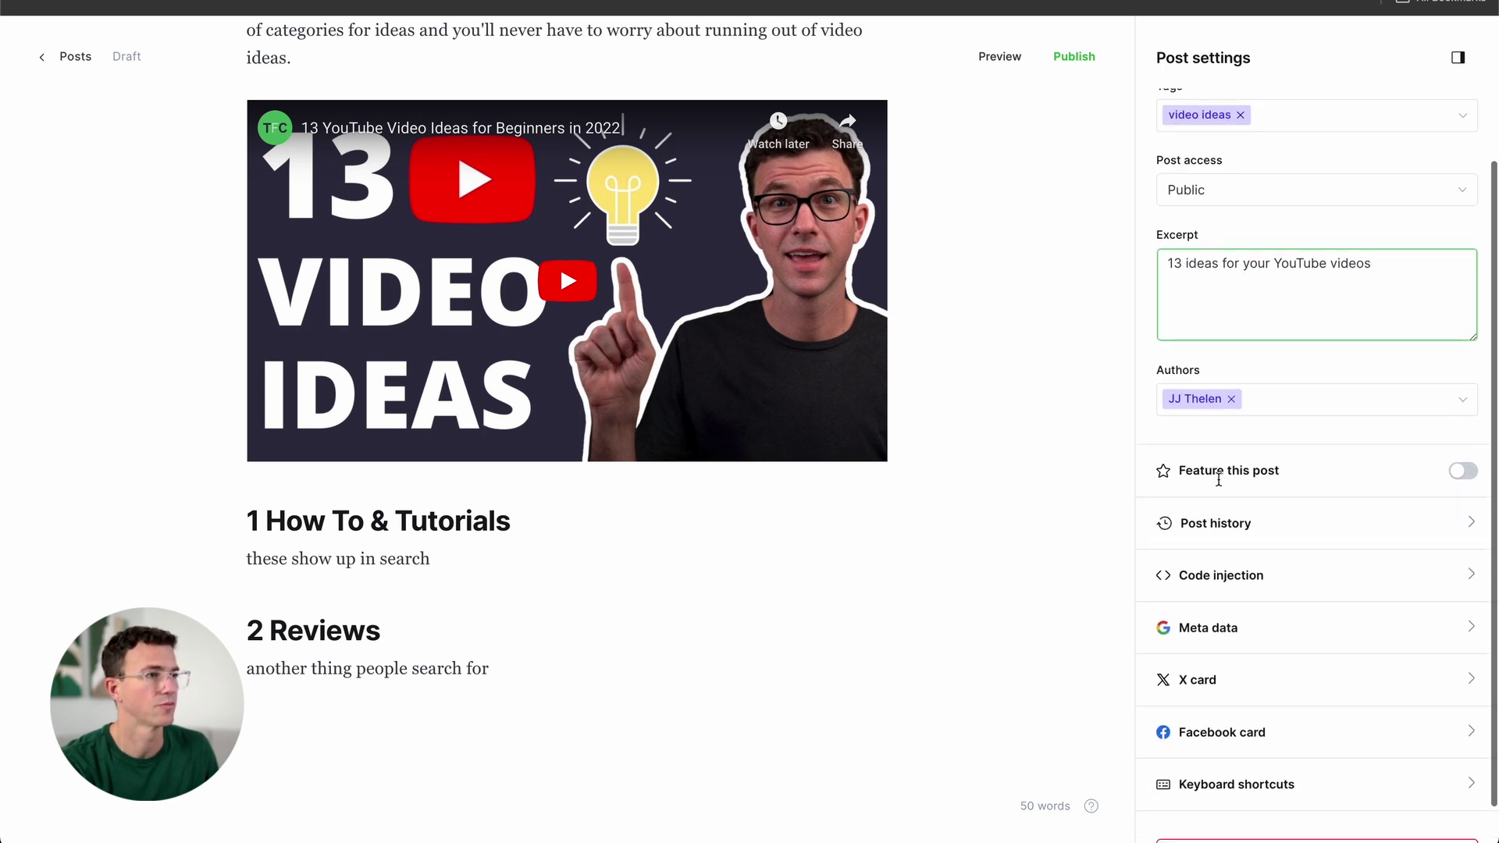
{"action": "scroll", "coordinate": [1273, 295], "scroll_direction": "up", "scroll_amount": 3}
{"action": "left_click", "coordinate": [1074, 56]}
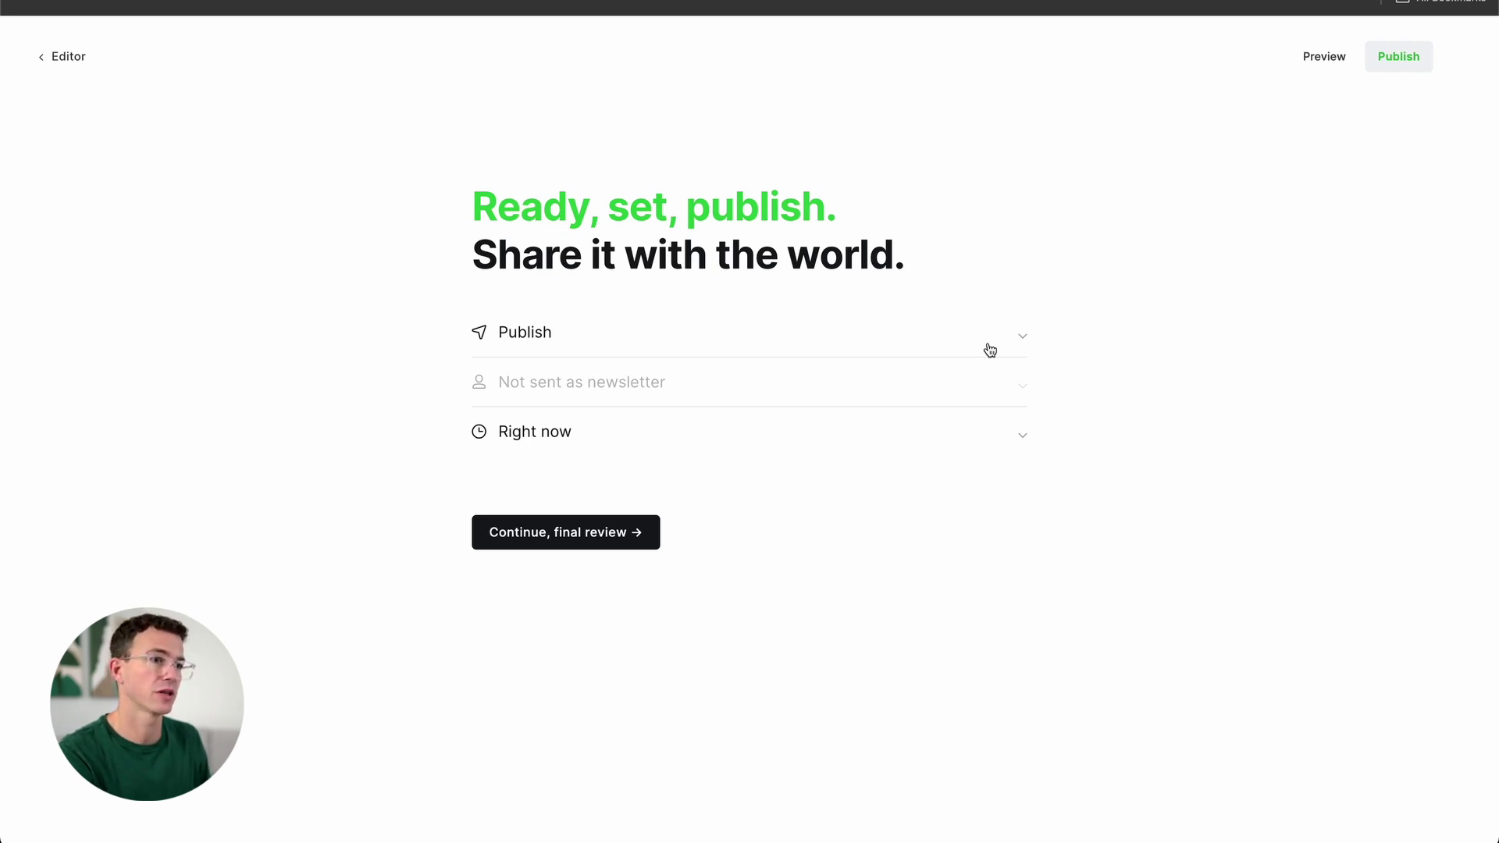
Publish the post immediately as Publish only, with no newsletter email, and confirm.
{"action": "left_click", "coordinate": [1018, 339]}
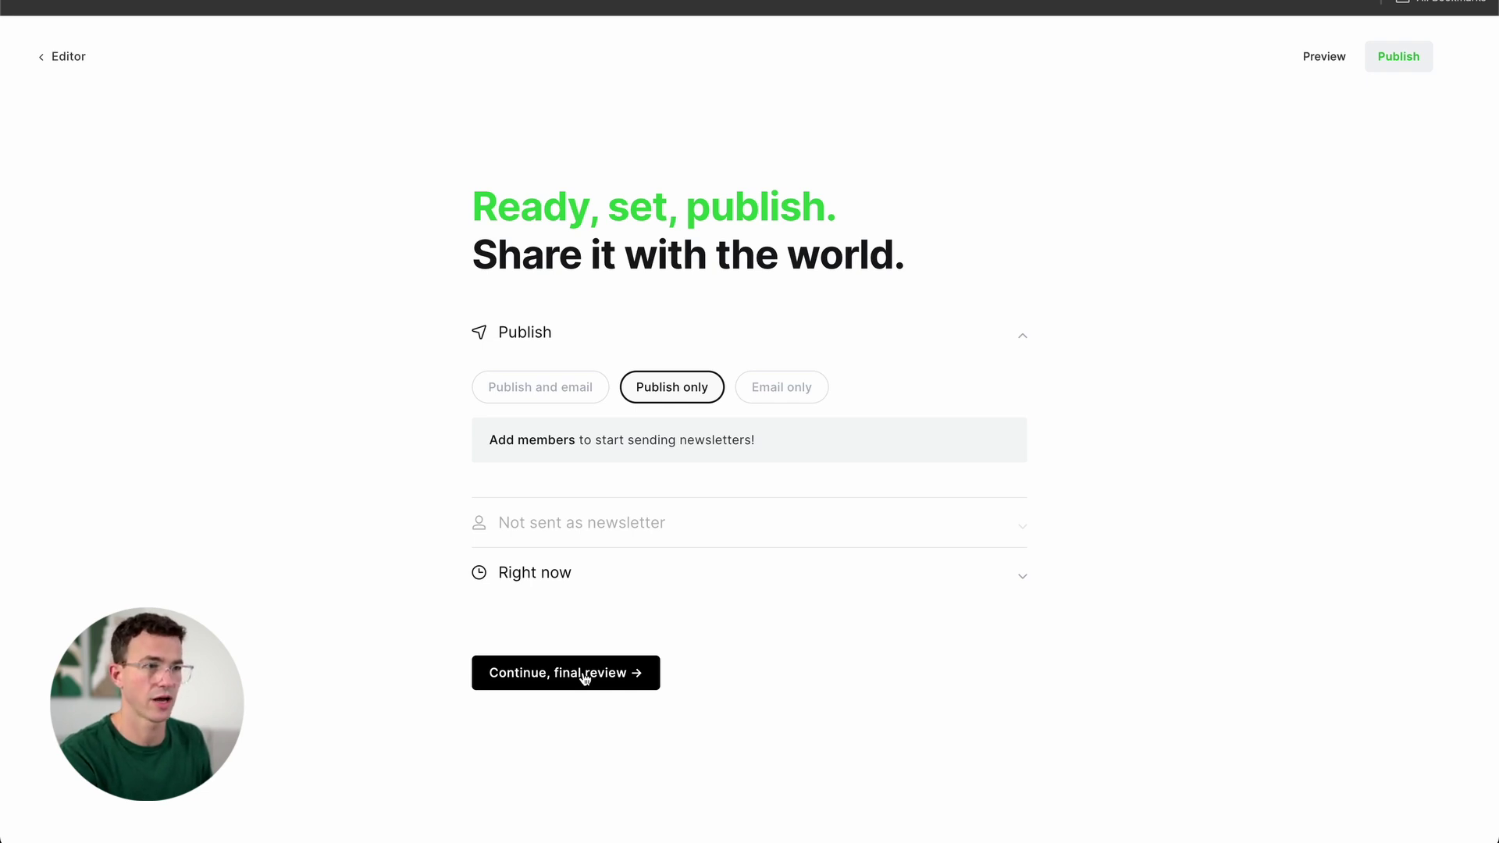
{"action": "left_click", "coordinate": [942, 585]}
{"action": "left_click", "coordinate": [673, 492]}
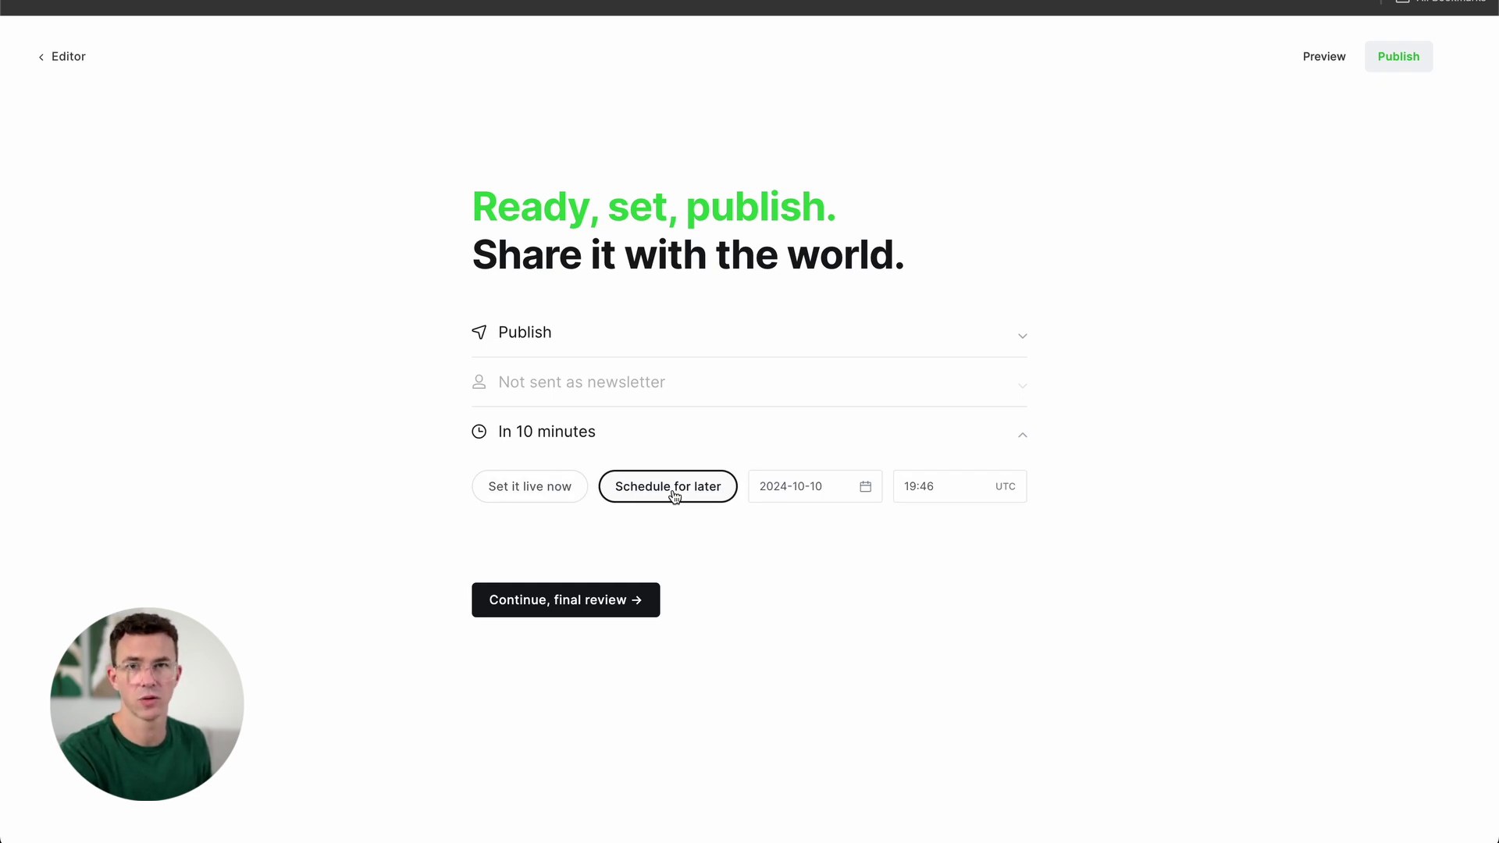
{"action": "left_click", "coordinate": [539, 487]}
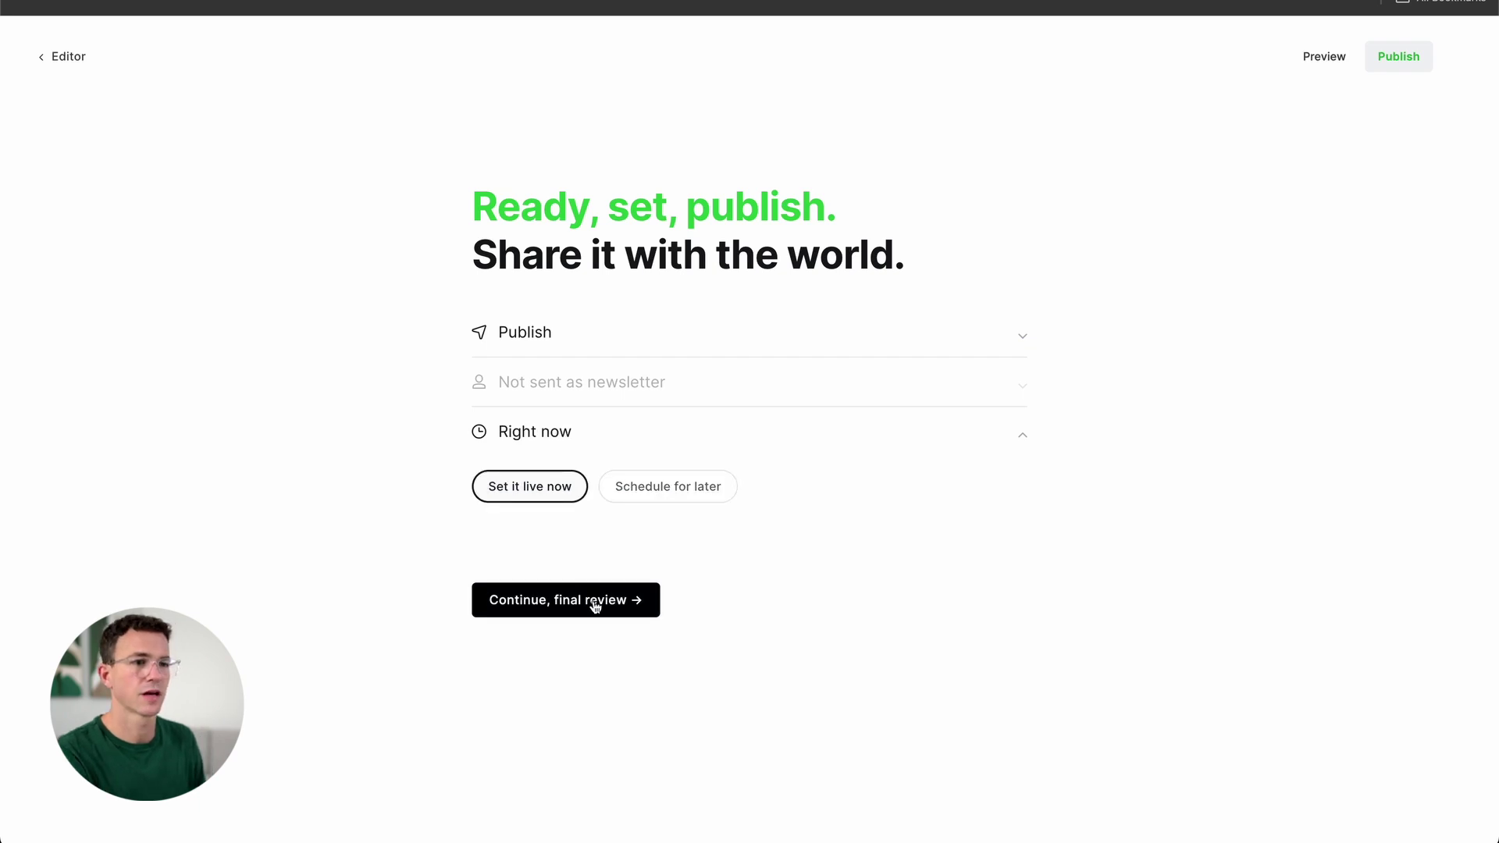
{"action": "left_click", "coordinate": [595, 603]}
{"action": "left_click", "coordinate": [580, 386]}
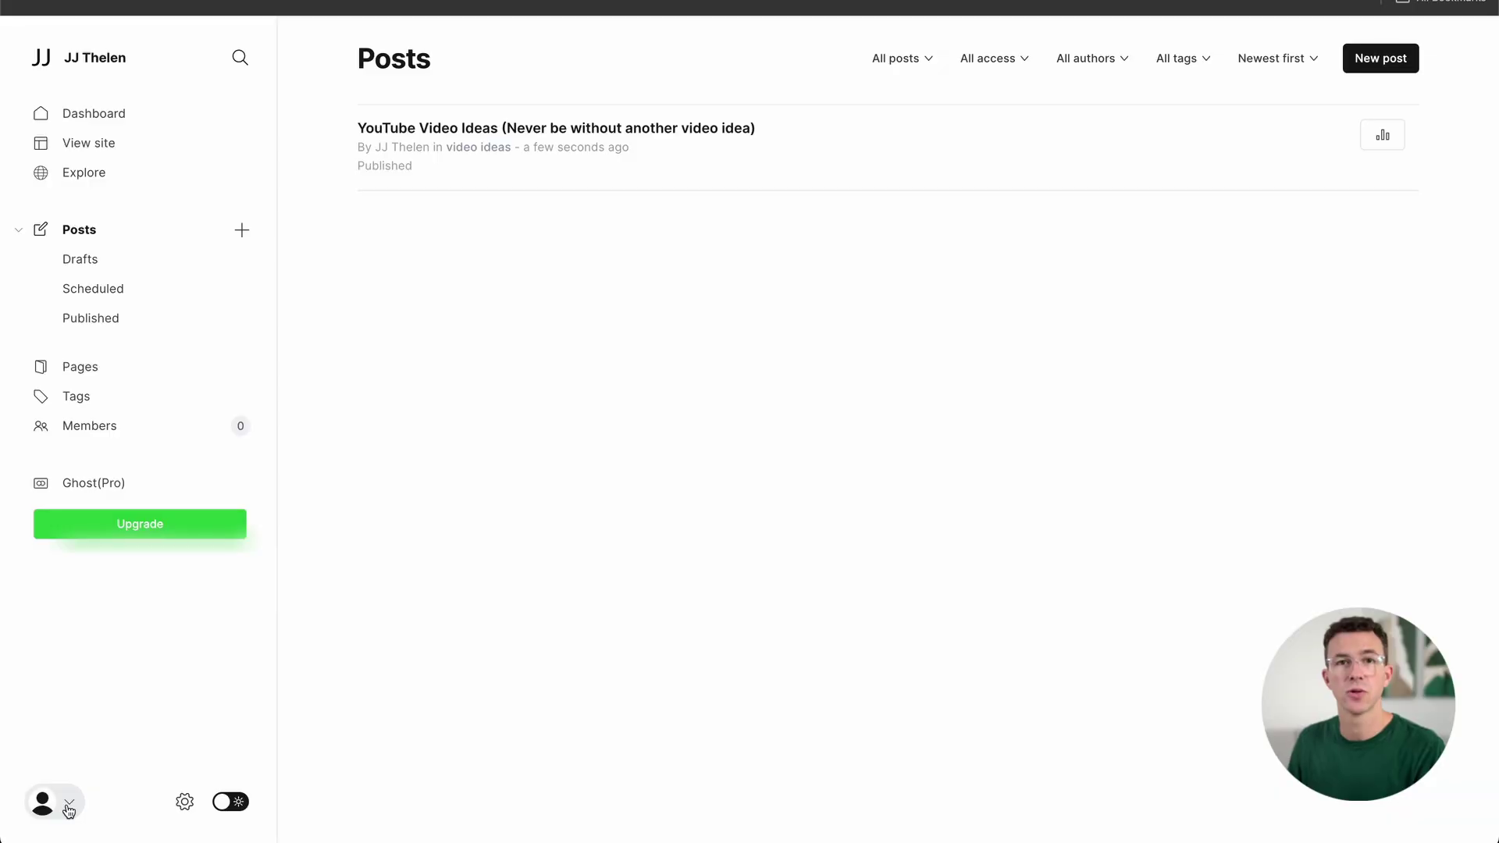
Open the owner's staff profile from the account menu and choose a profile photo image.
{"action": "left_click", "coordinate": [68, 811]}
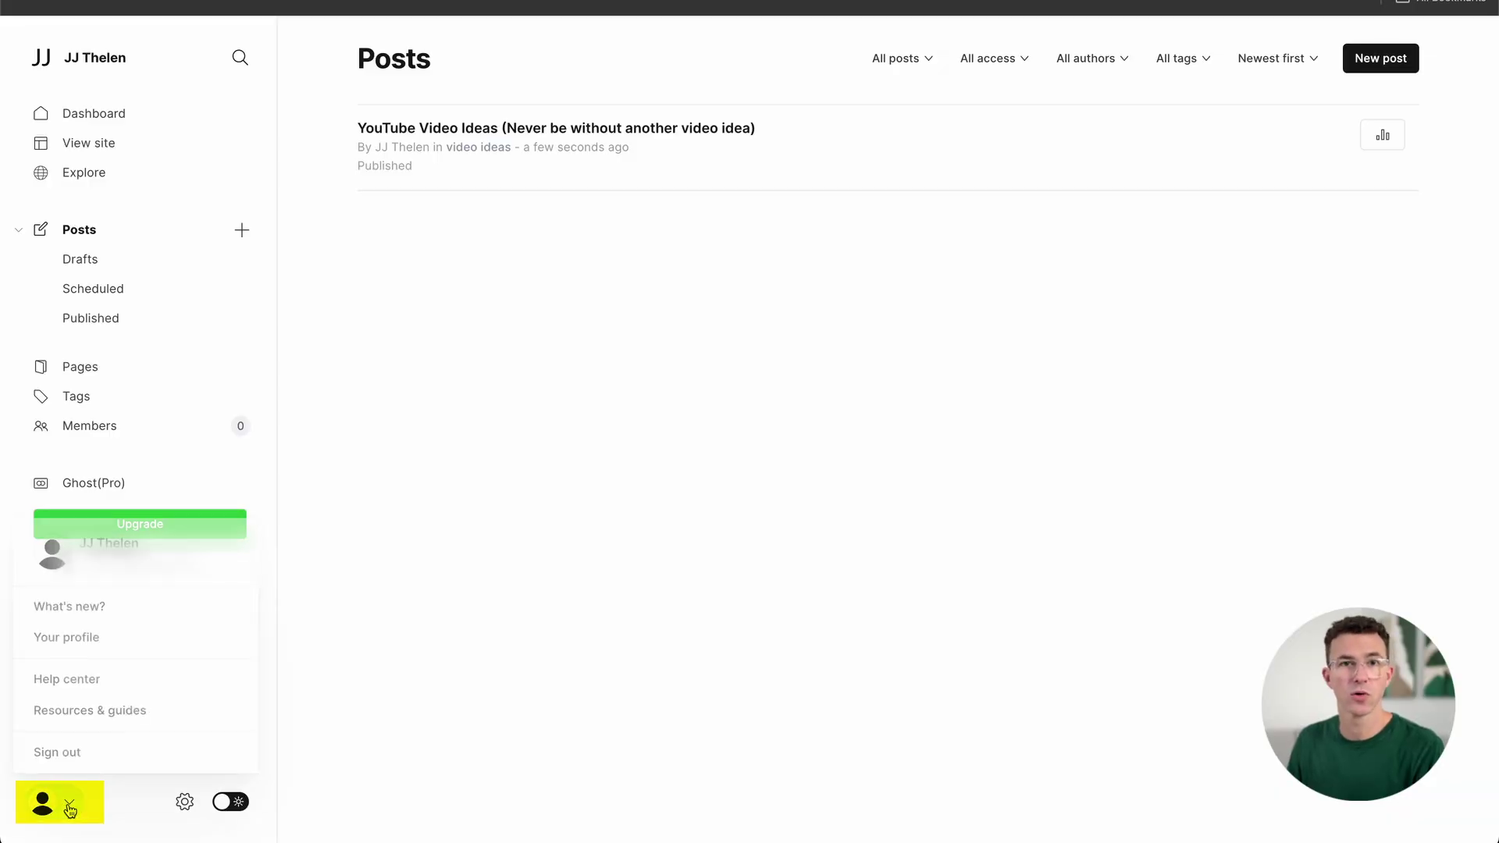
{"action": "left_click", "coordinate": [104, 639]}
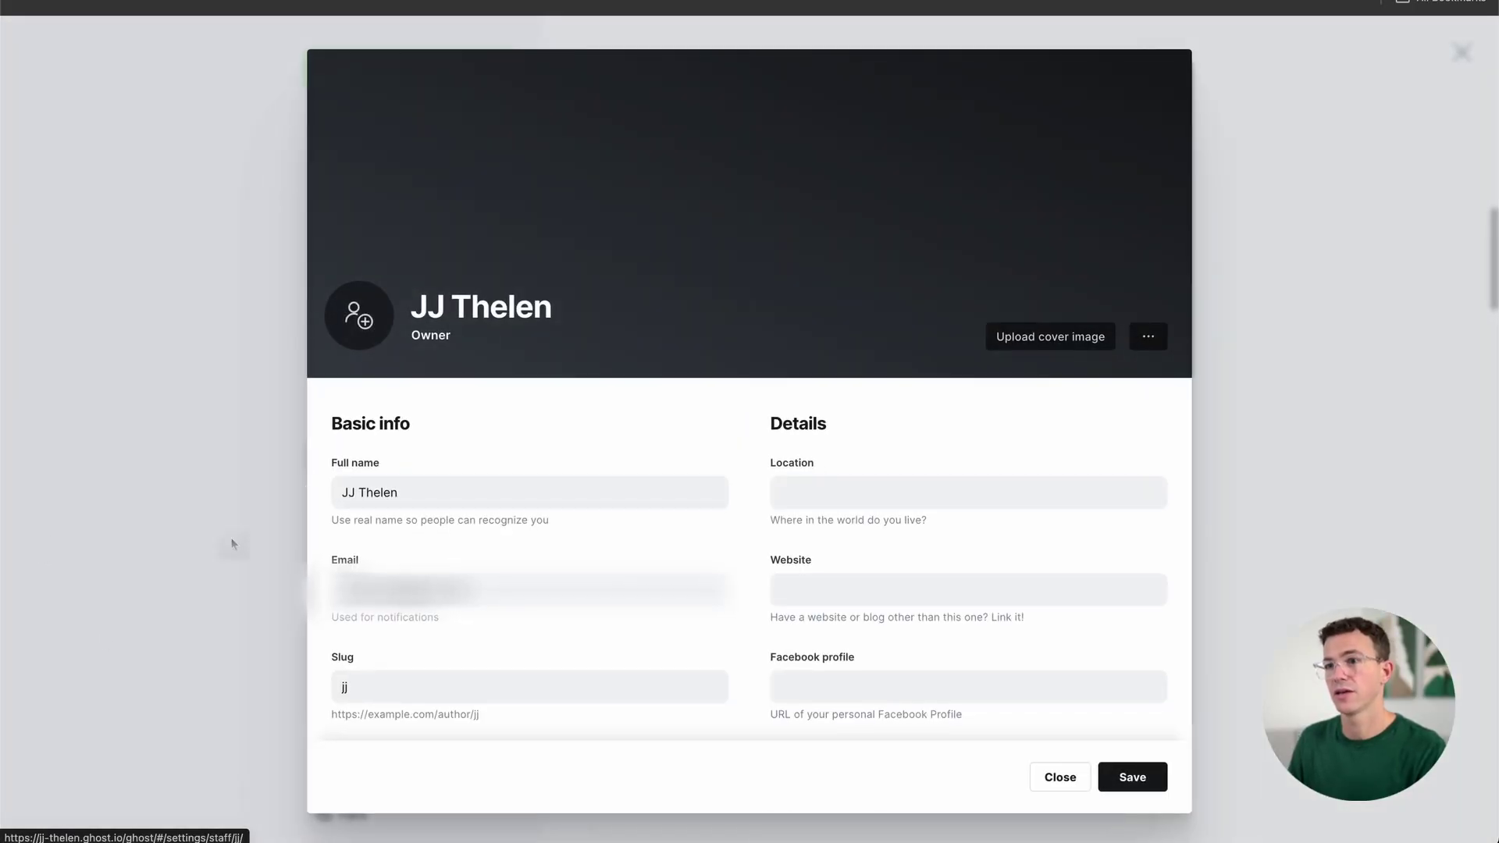
{"action": "left_click", "coordinate": [361, 319]}
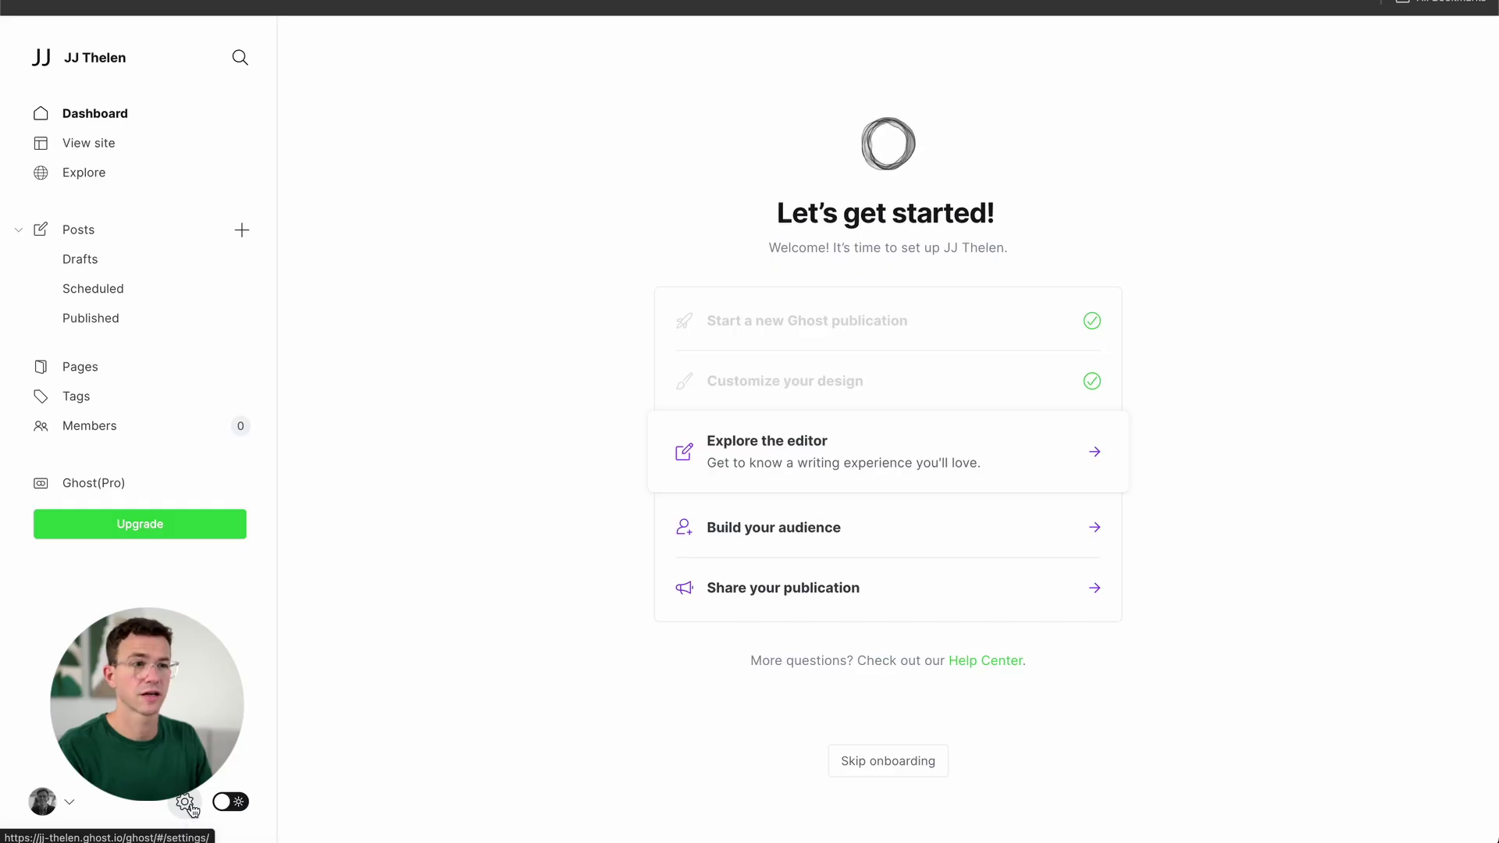
Make the portal's floating signup button text-only, reading 'Sign Up'.
{"action": "left_click", "coordinate": [190, 803]}
{"action": "left_click", "coordinate": [420, 748]}
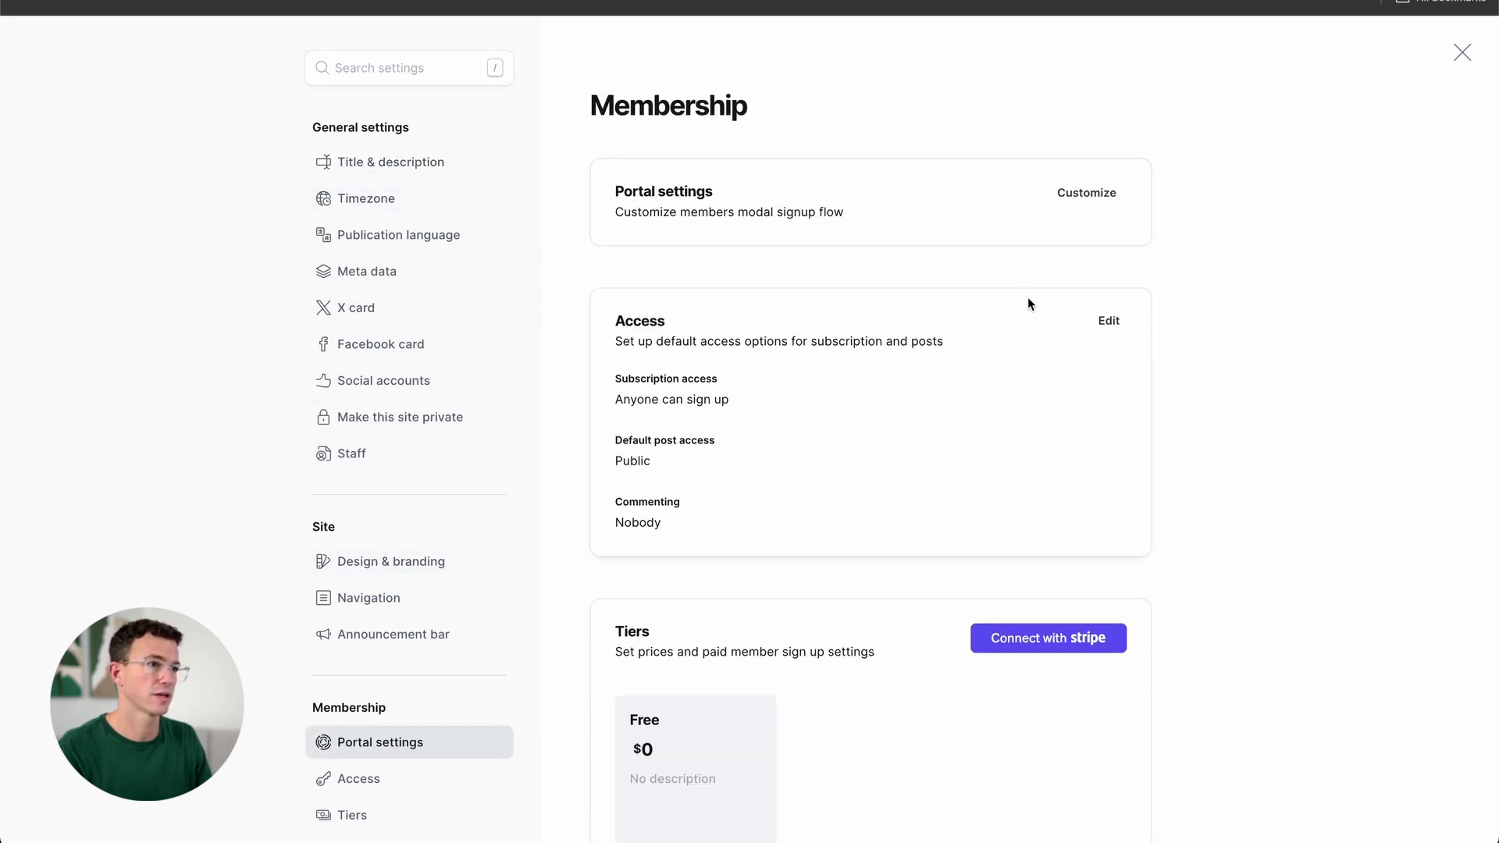
{"action": "left_click", "coordinate": [1085, 192]}
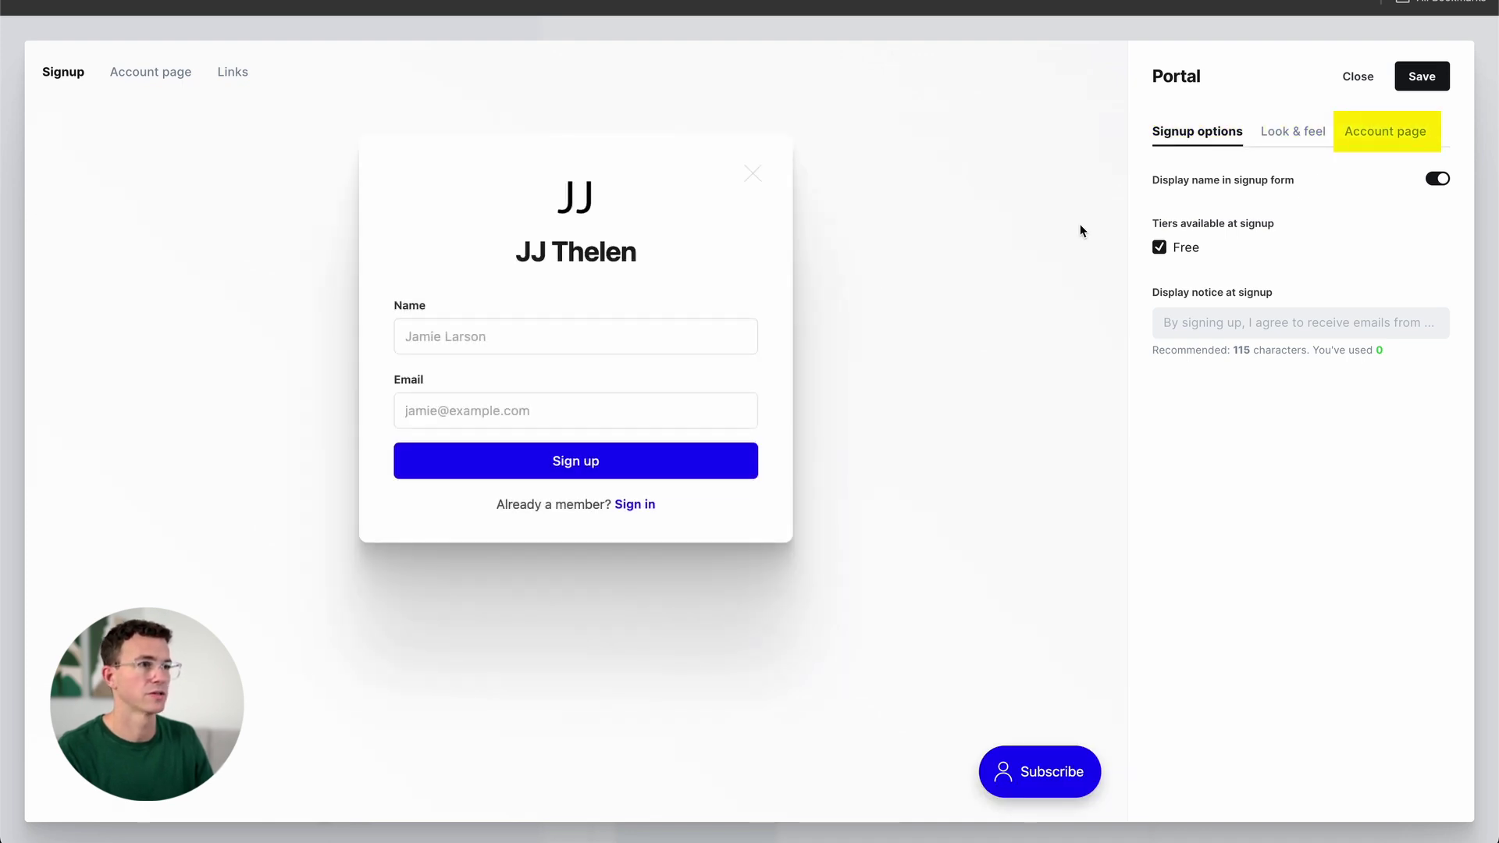
{"action": "left_click", "coordinate": [1289, 137]}
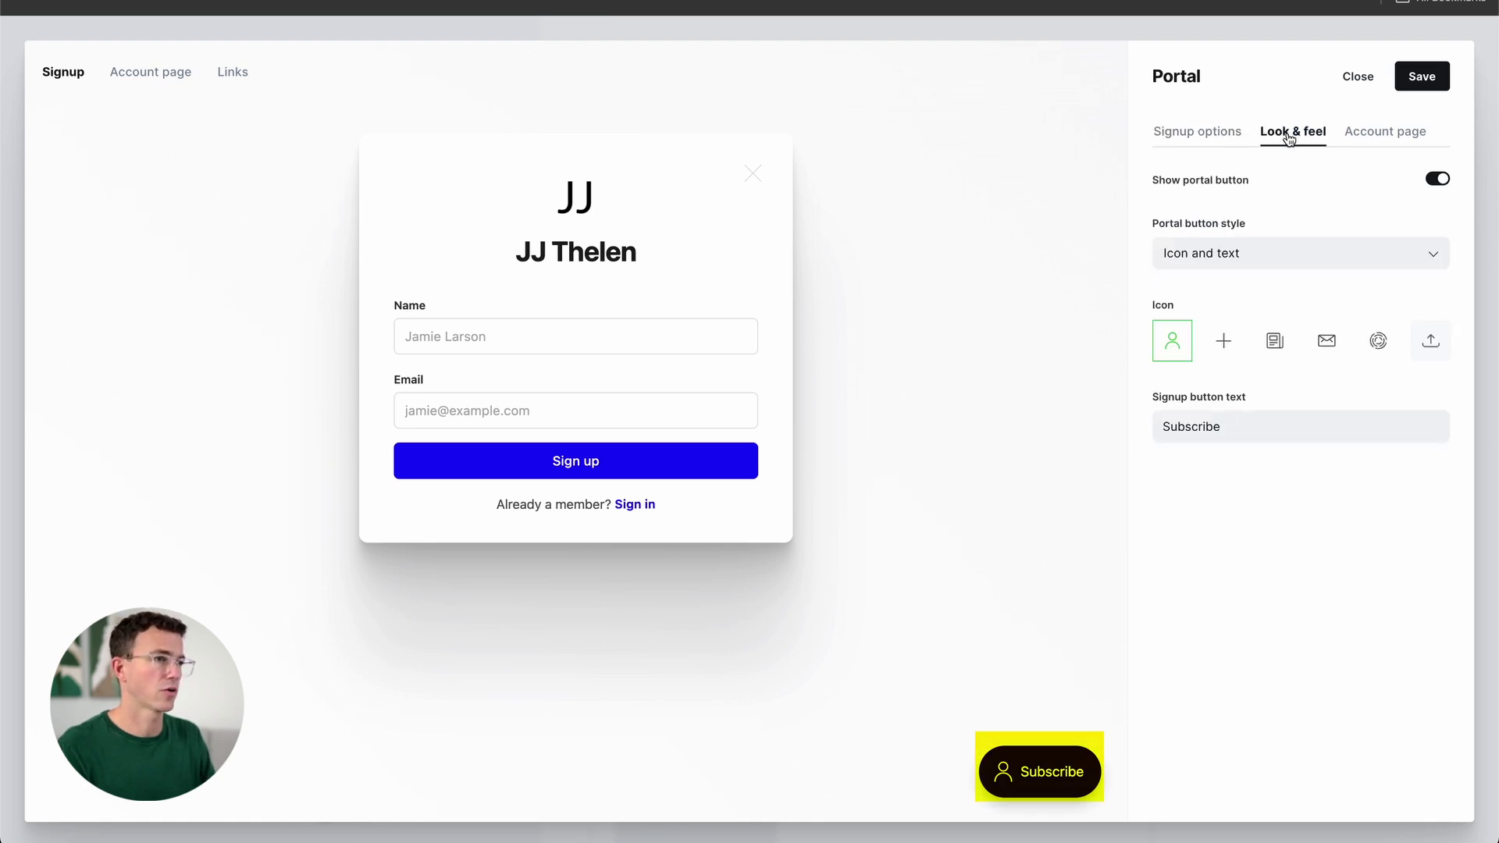
{"action": "left_click", "coordinate": [1247, 256]}
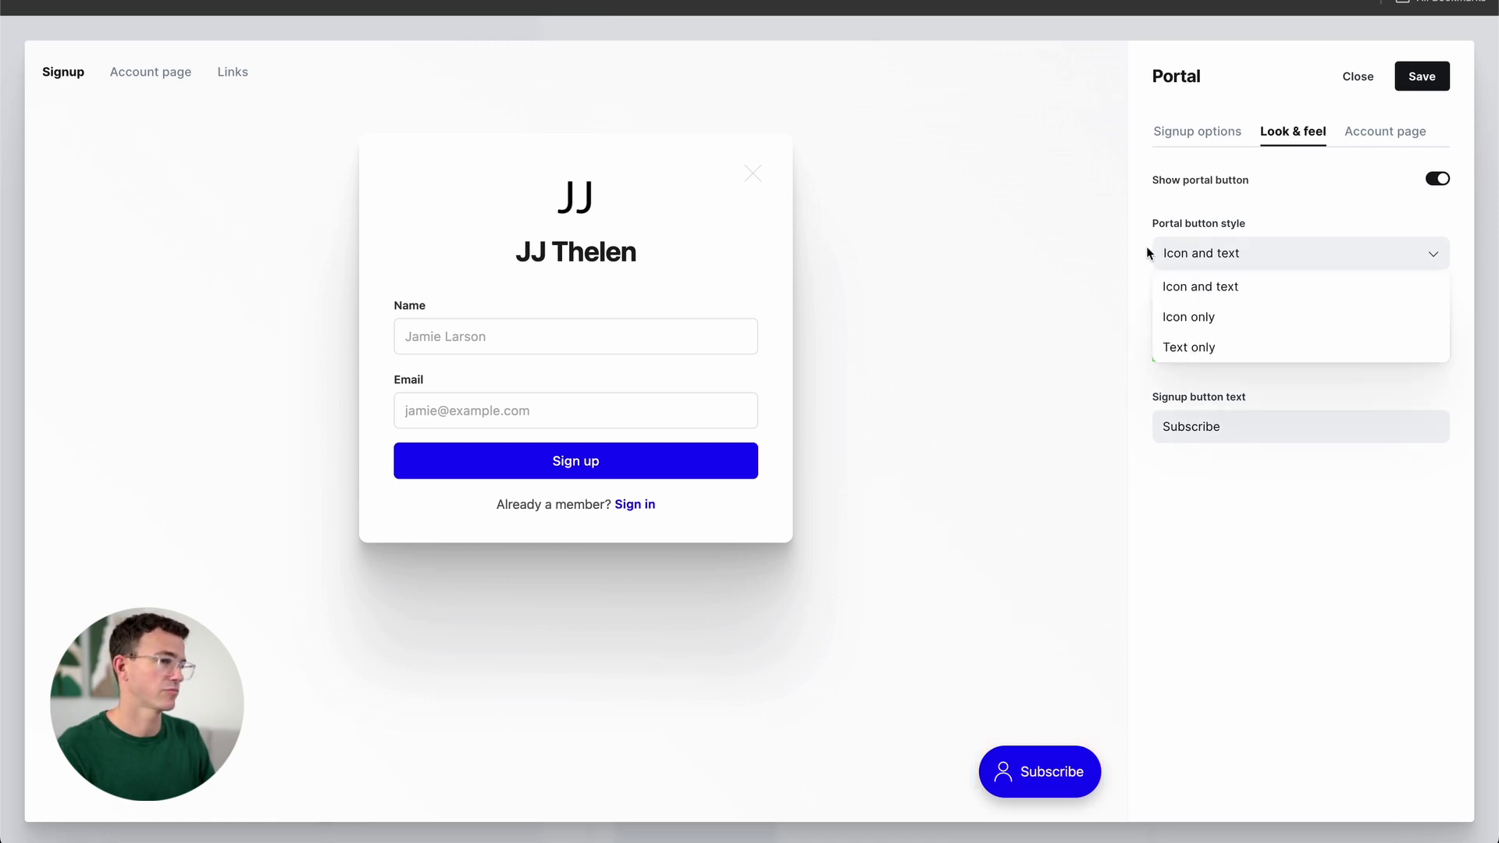
{"action": "left_click", "coordinate": [1206, 347]}
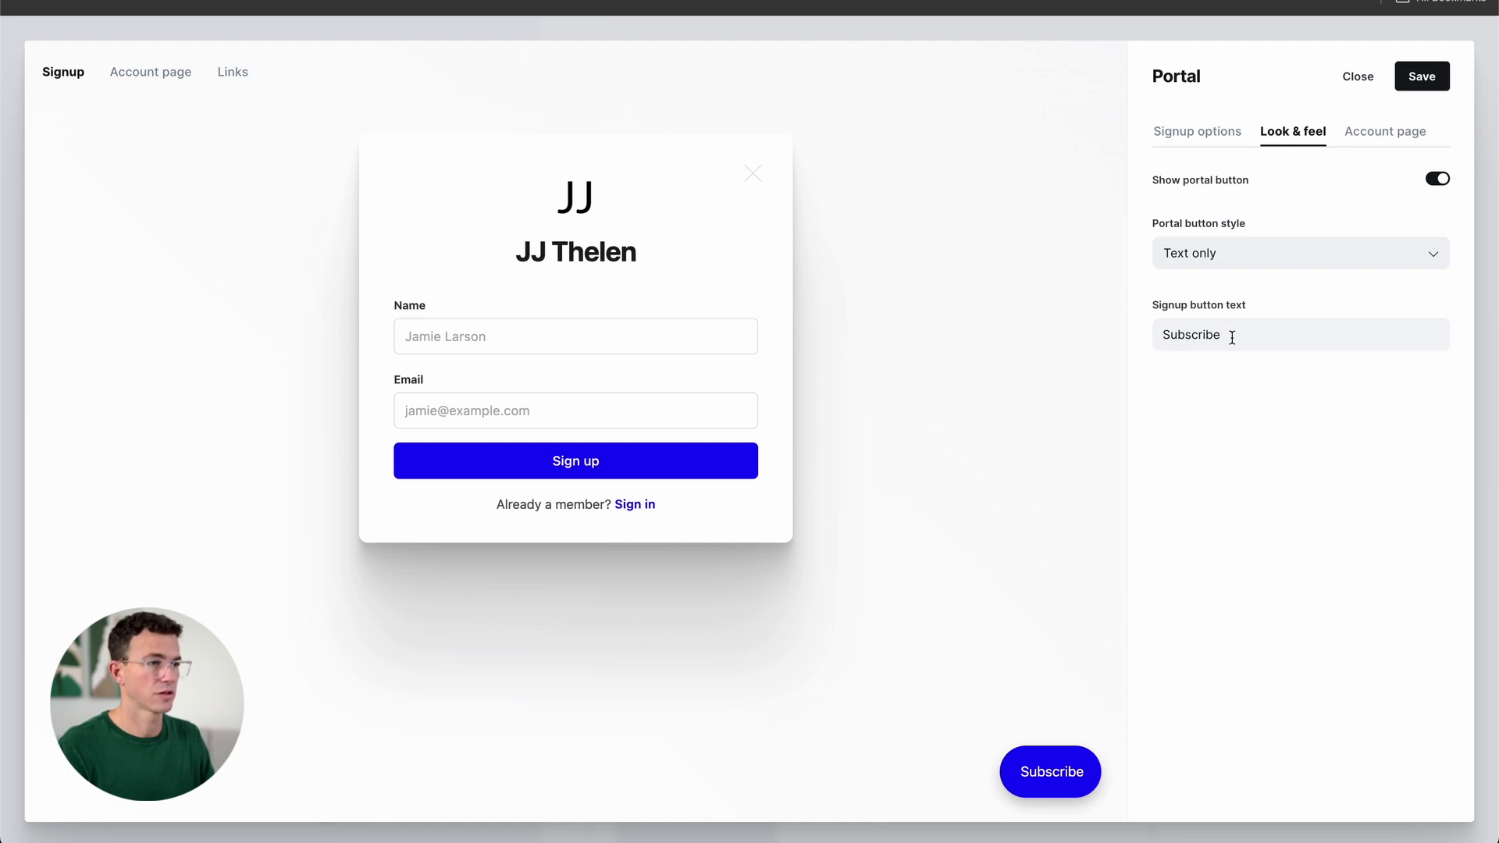
{"action": "double_click", "coordinate": [1232, 337]}
{"action": "type", "text": "Sign Up"}
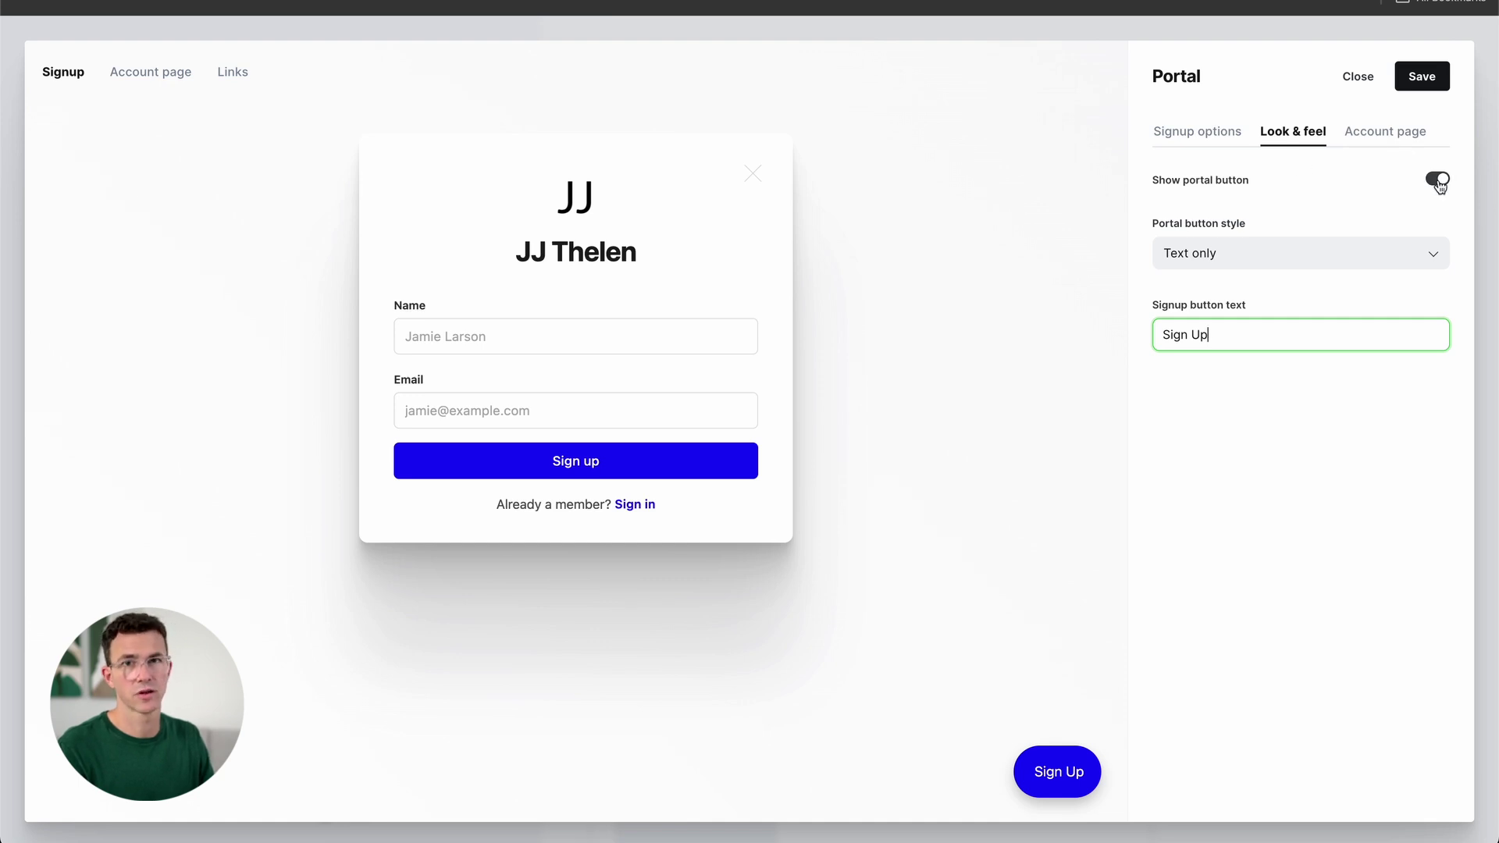
{"action": "left_click", "coordinate": [1439, 181]}
Preview the Account page and Links, then save and close the portal customizations.
{"action": "left_click", "coordinate": [1385, 134]}
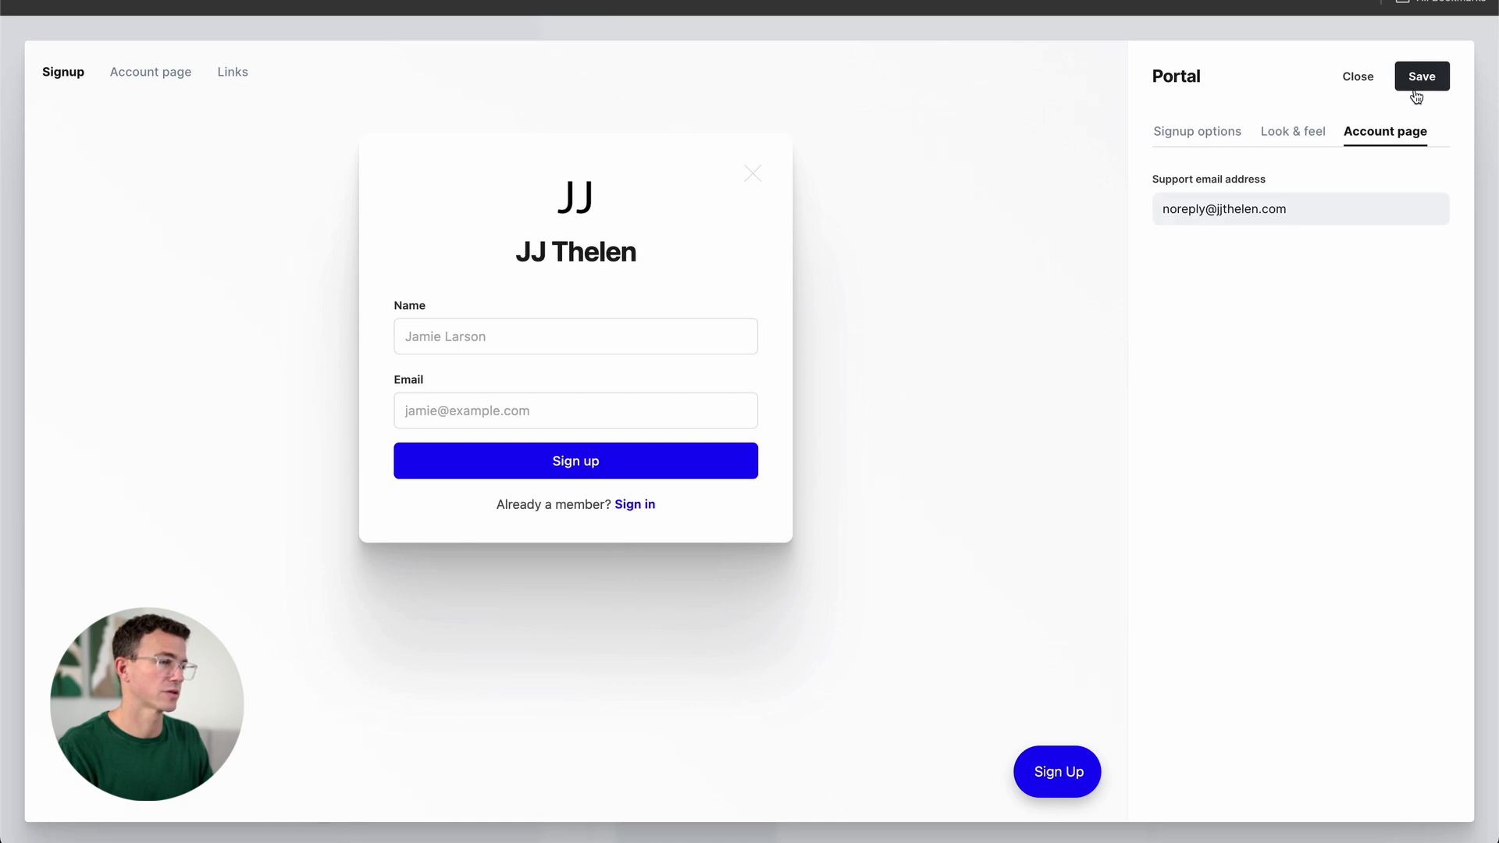
{"action": "left_click", "coordinate": [153, 71]}
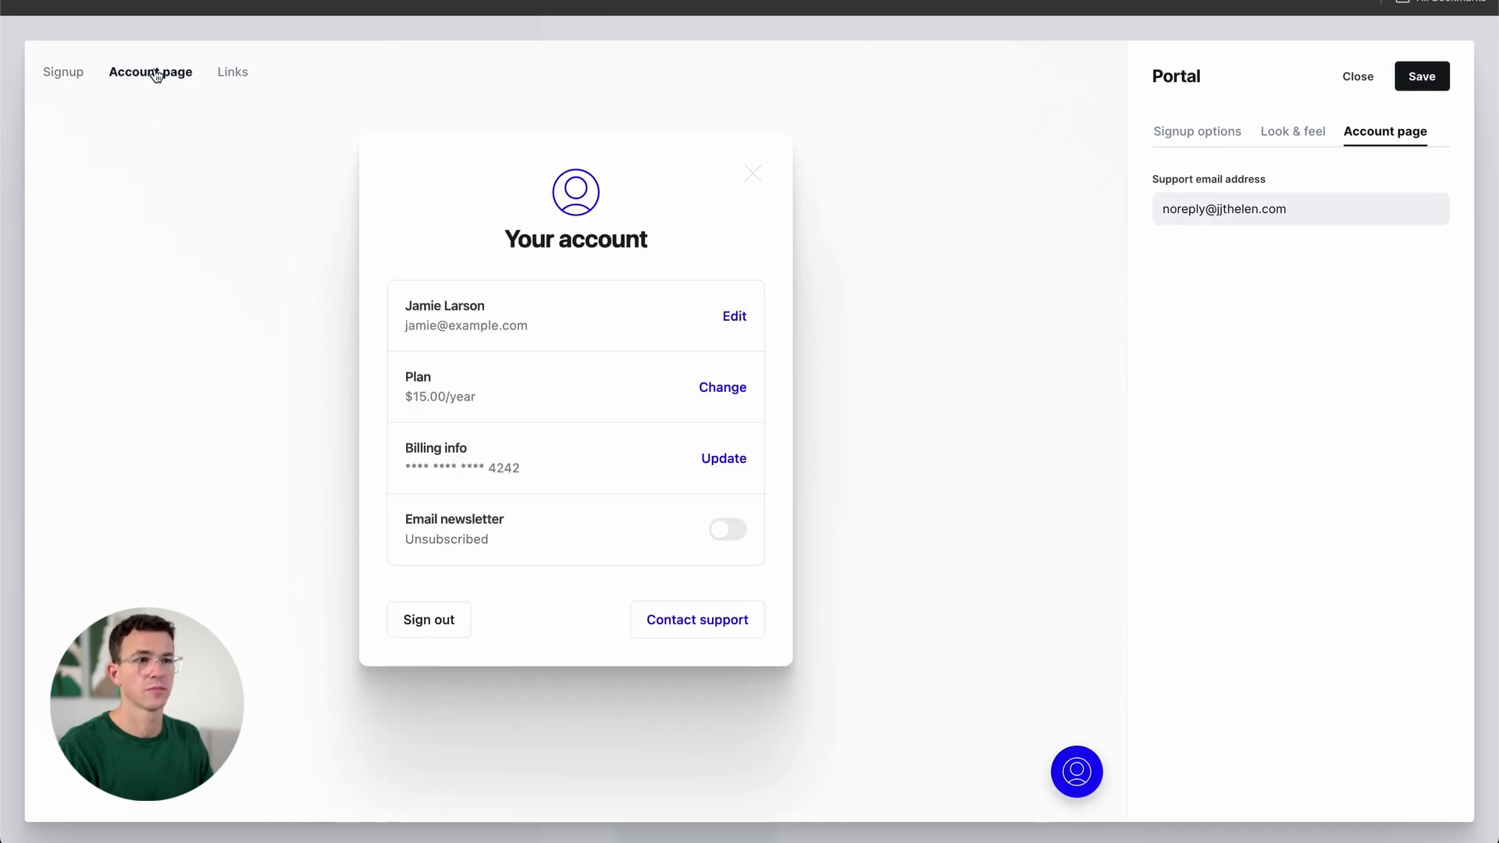
{"action": "left_click", "coordinate": [238, 76]}
{"action": "left_click", "coordinate": [1424, 74]}
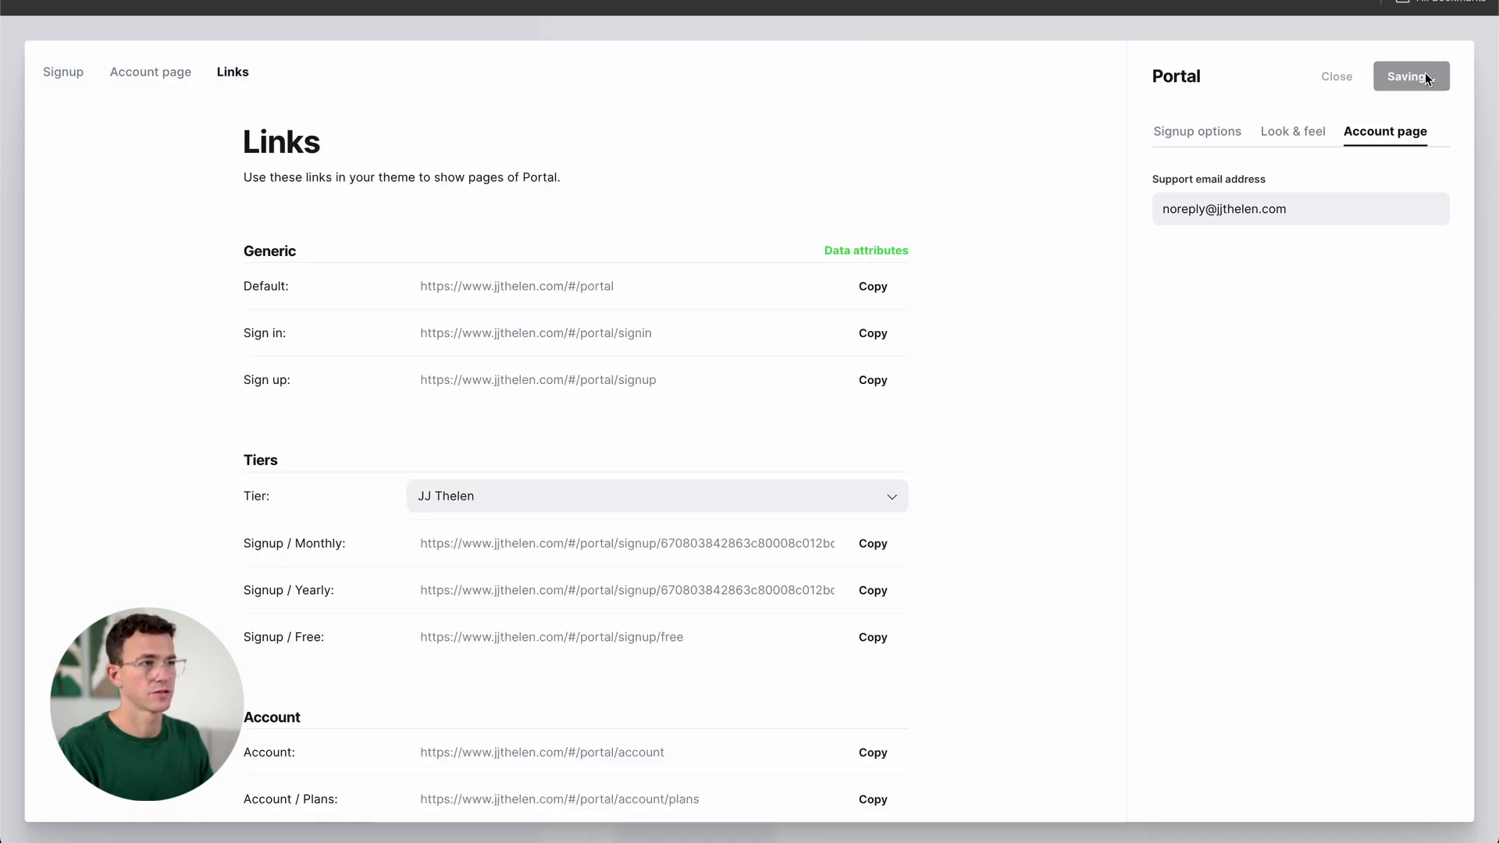
{"action": "left_click", "coordinate": [1356, 88]}
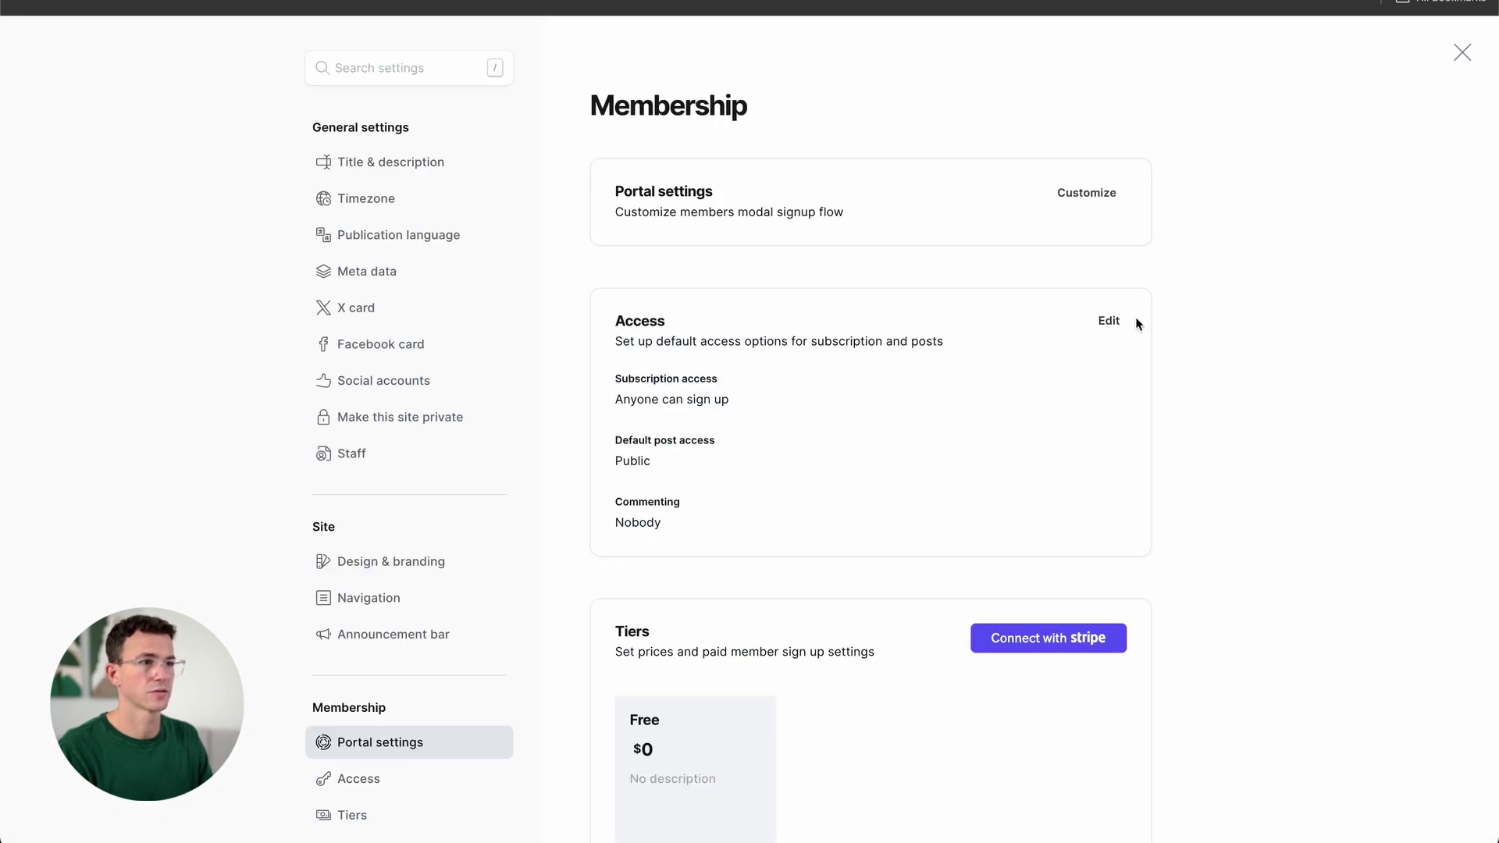
Keep default access open to anyone signing up, with commenting left at Nobody.
{"action": "left_click", "coordinate": [1105, 320]}
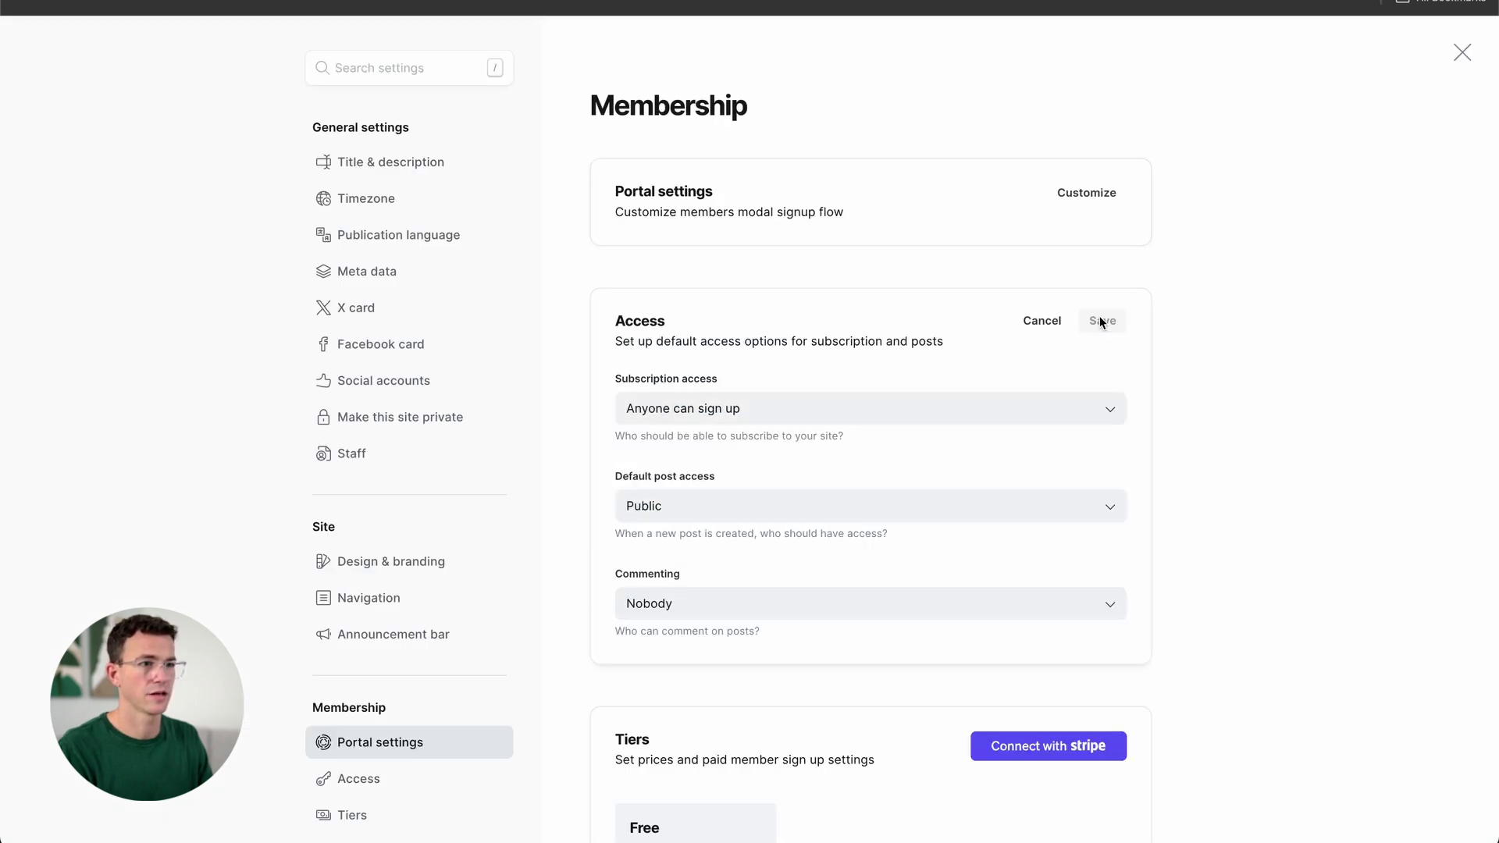
{"action": "left_click", "coordinate": [915, 416]}
{"action": "left_click", "coordinate": [915, 416]}
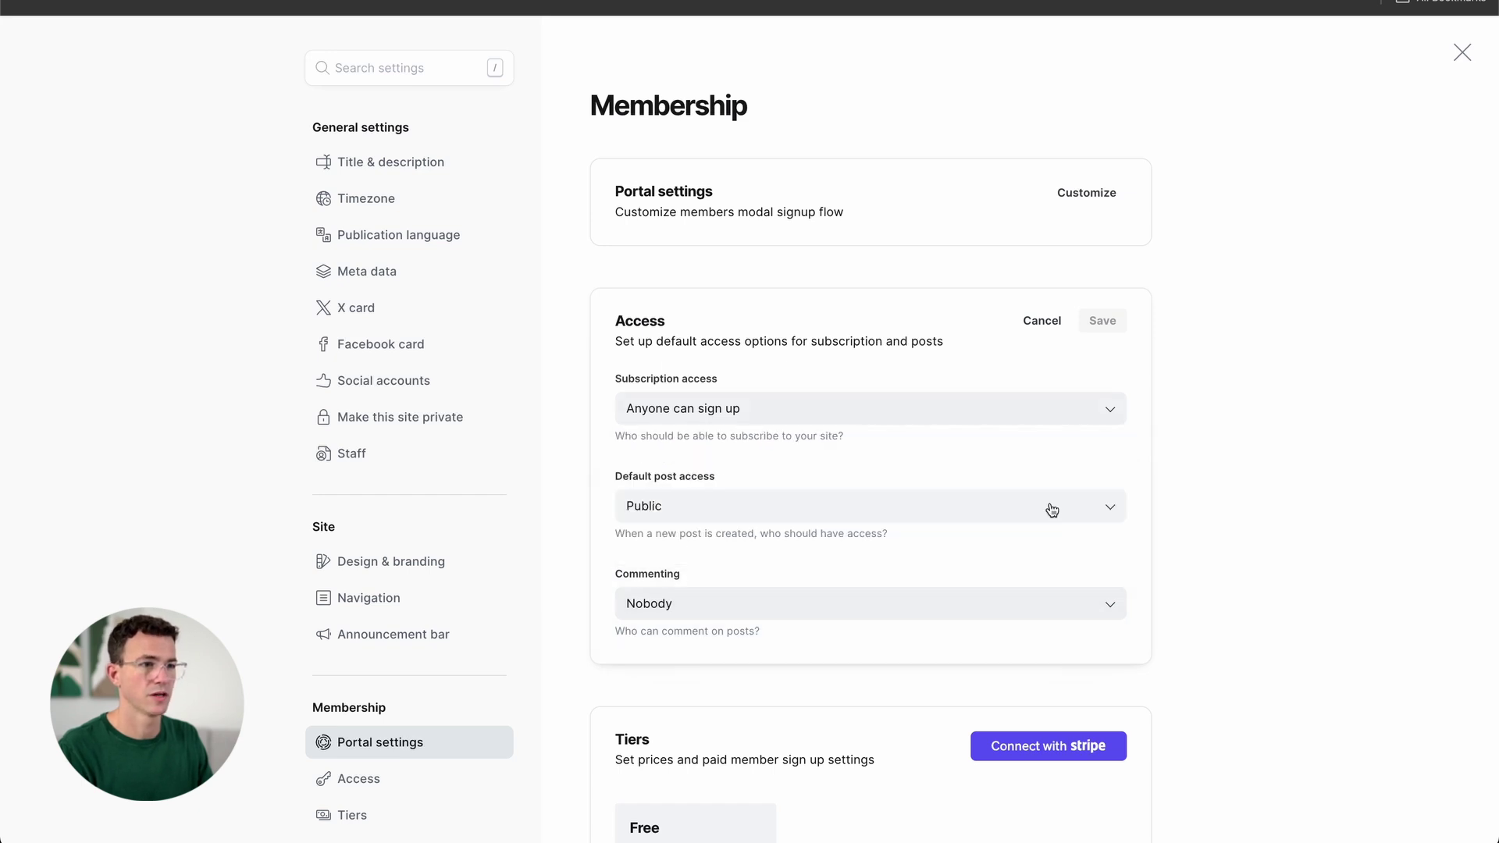
{"action": "left_click", "coordinate": [1030, 615]}
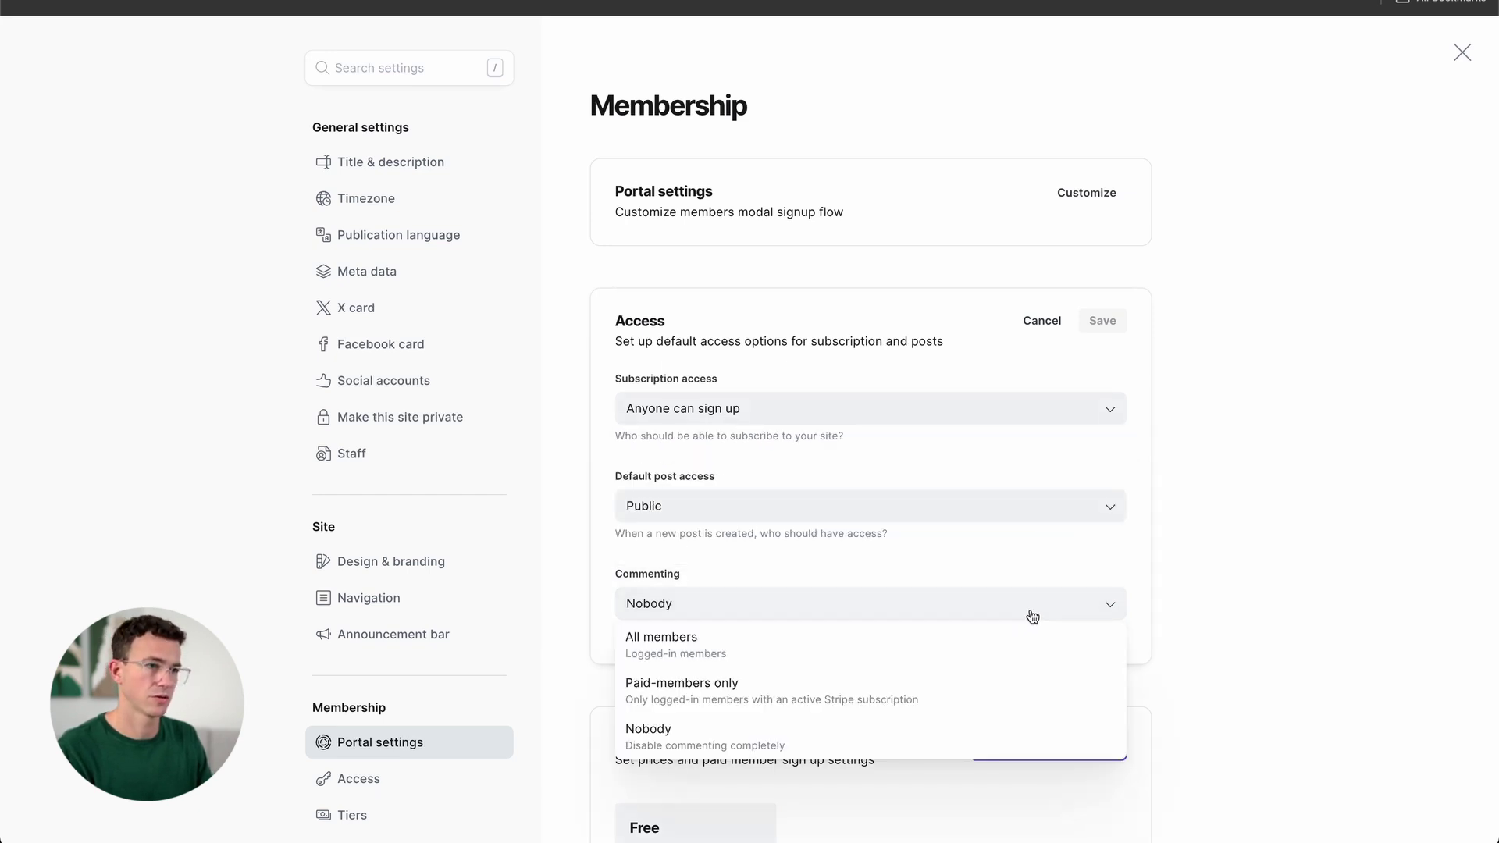
{"action": "left_click", "coordinate": [1260, 602]}
Down at Tiers, dismiss the 'You are connected with Stripe!' confirmation.
{"action": "scroll", "coordinate": [1348, 224], "scroll_direction": "down", "scroll_amount": 3}
{"action": "scroll", "coordinate": [1348, 224], "scroll_direction": "down", "scroll_amount": 3}
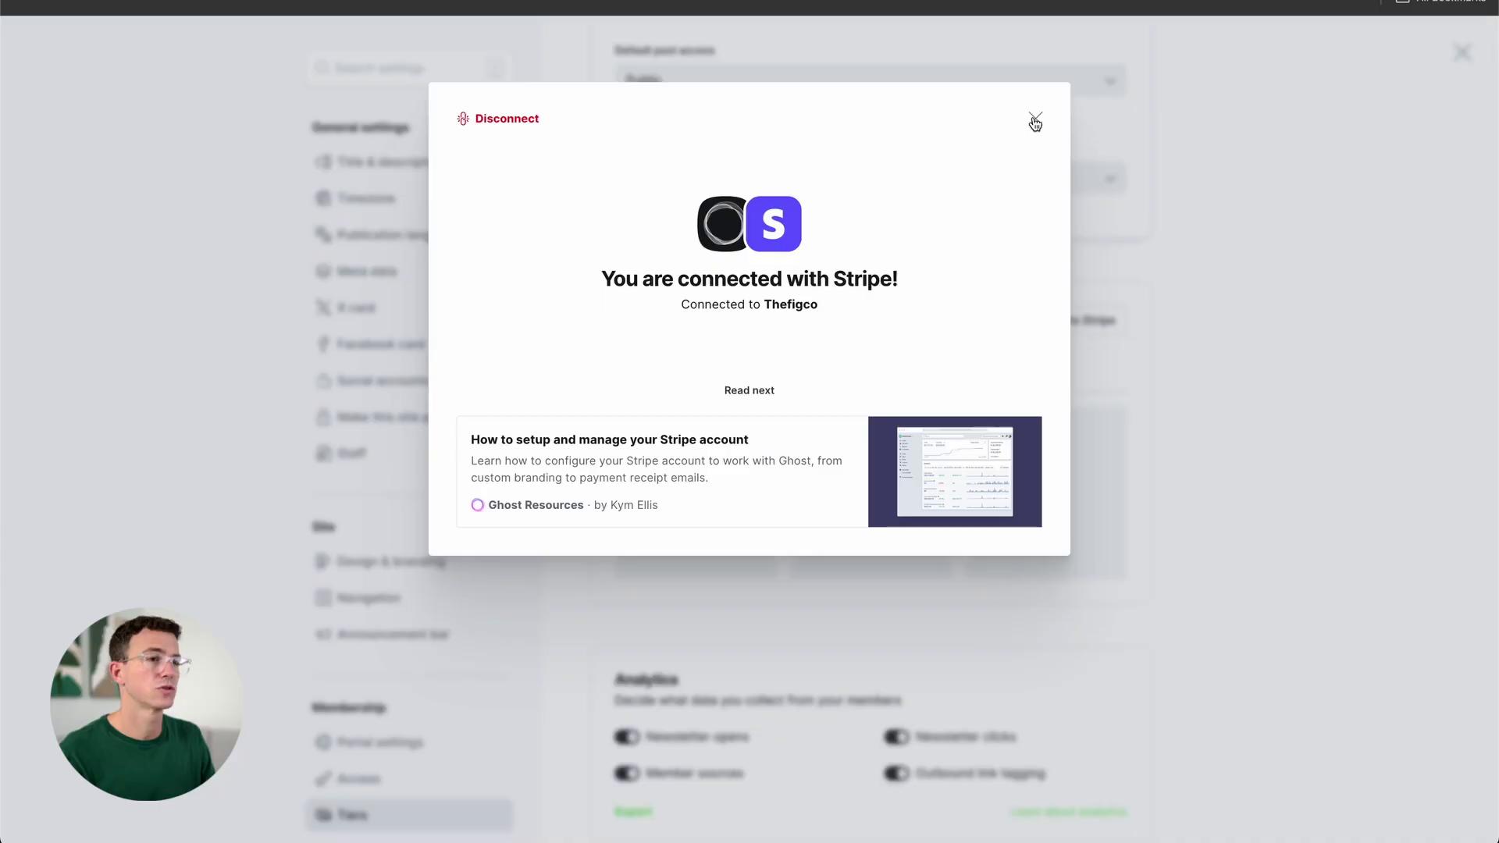
{"action": "left_click", "coordinate": [1035, 121]}
{"action": "scroll", "coordinate": [1035, 122], "scroll_direction": "down", "scroll_amount": 2}
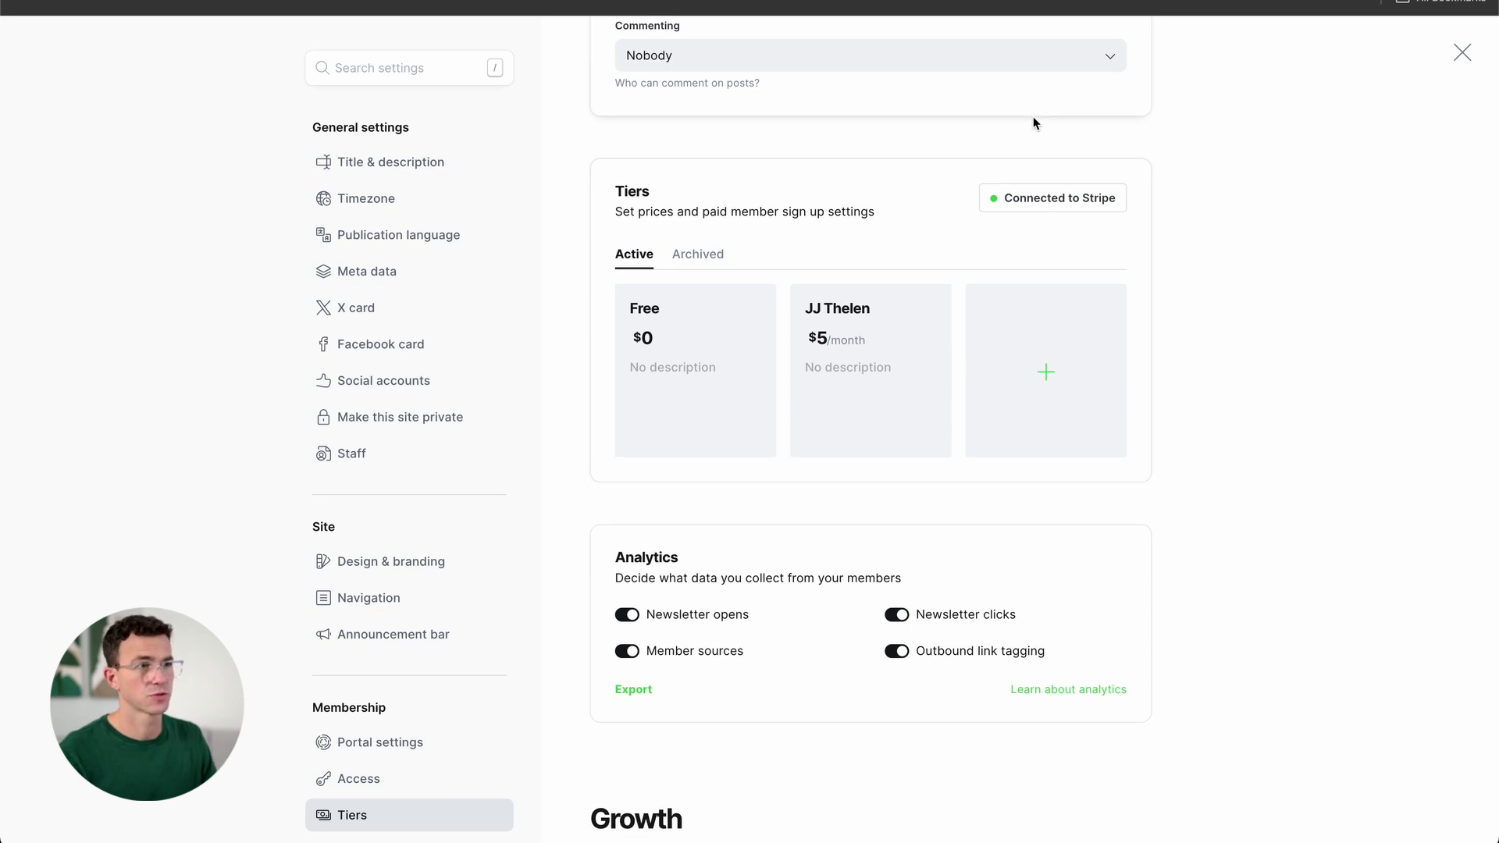
Rename the JJ Thelen tier to Silver.
{"action": "left_click", "coordinate": [845, 324]}
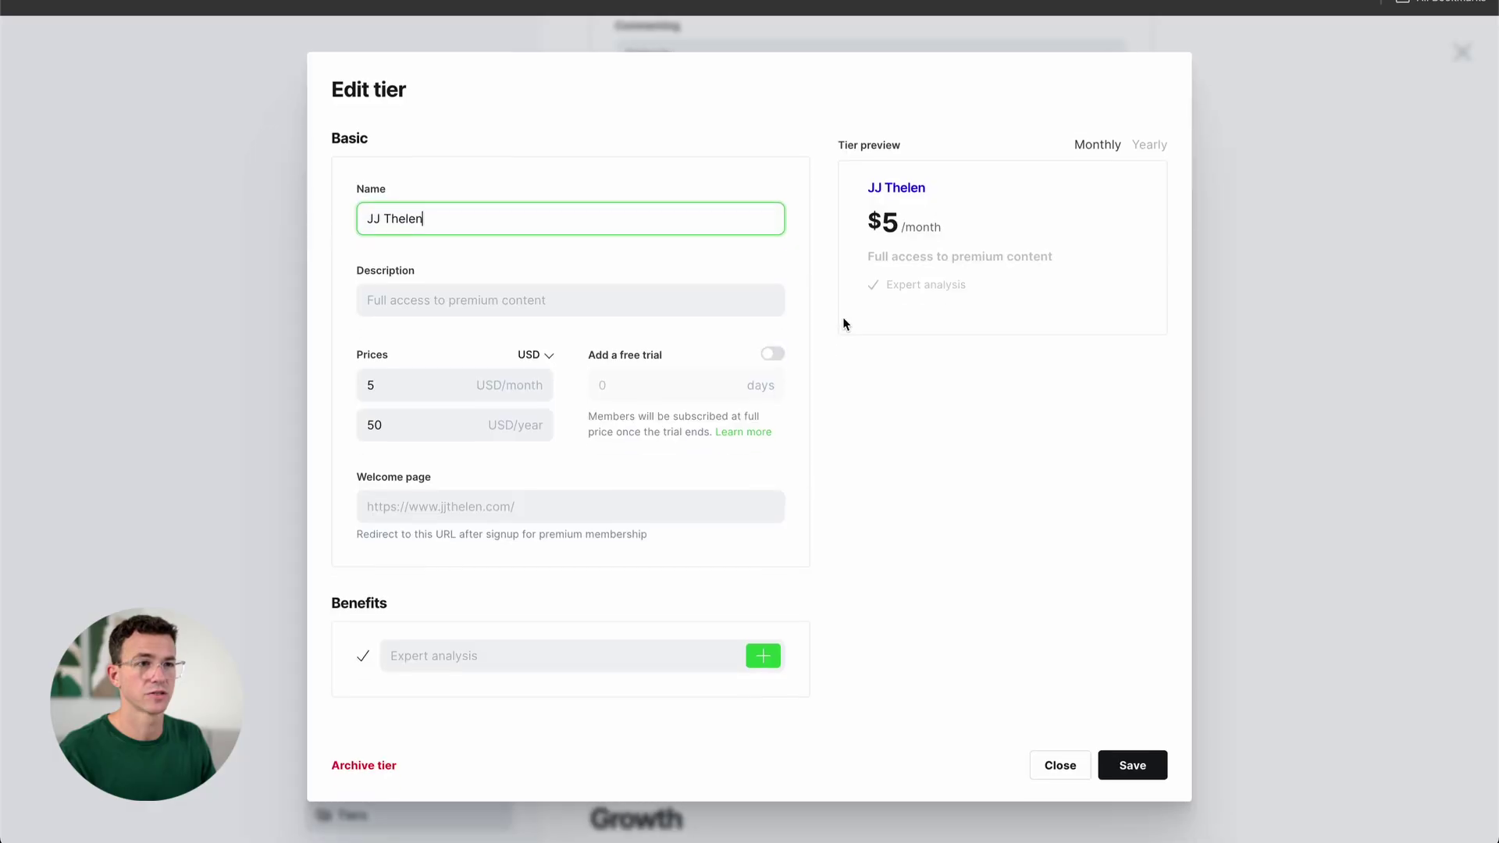
{"action": "key", "text": "alt+shift+Left"}
{"action": "key", "text": "alt+shift+Left"}
{"action": "type", "text": "Silver"}
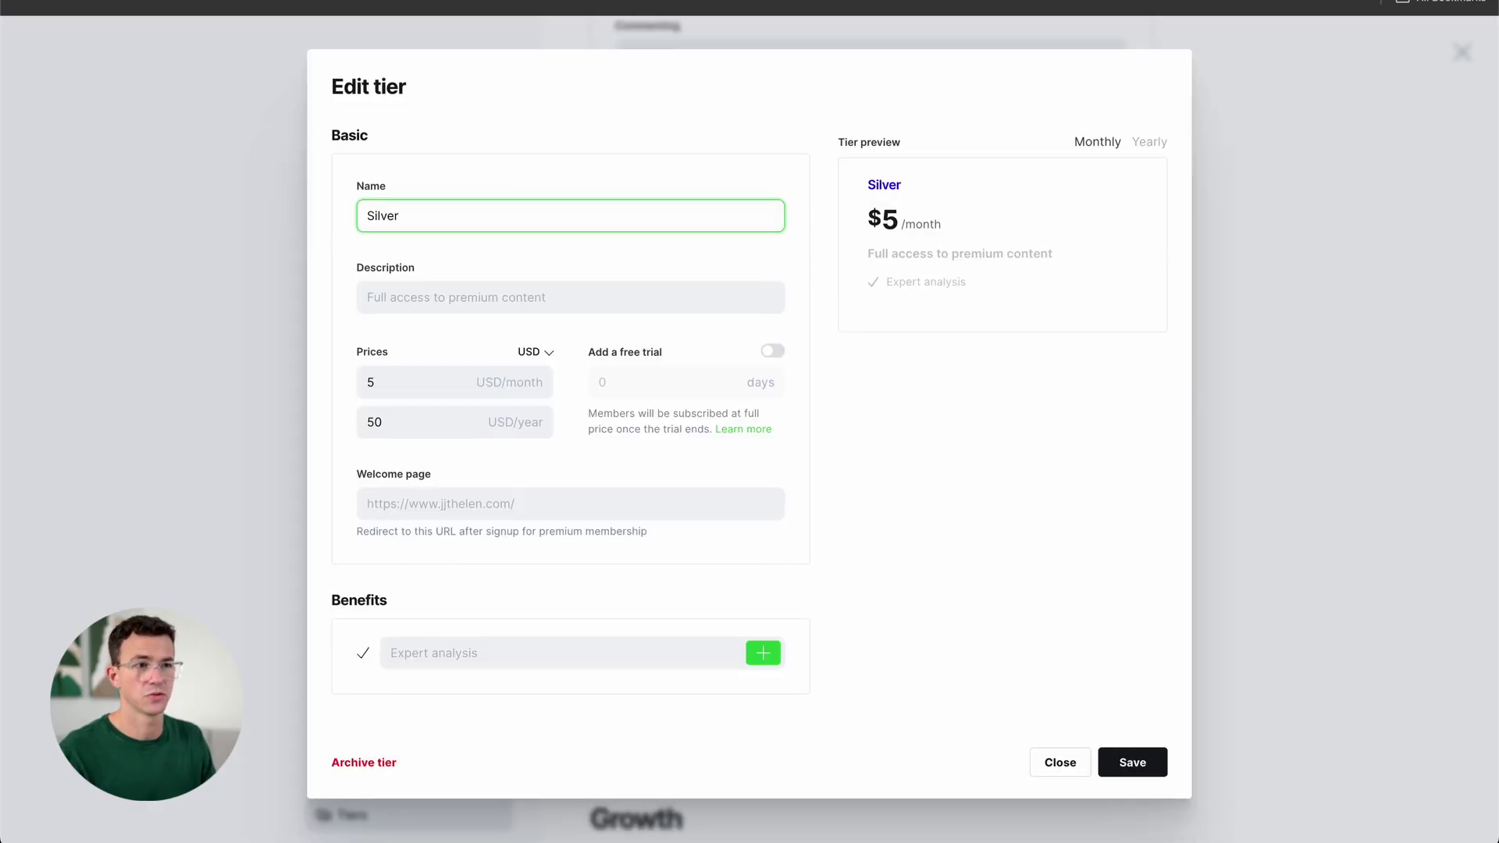
{"action": "key", "text": "Return"}
Add a Gold tier, 'Premium content and weekly calls', at $29 monthly and $300 yearly, with benefits.
{"action": "left_click", "coordinate": [1047, 367]}
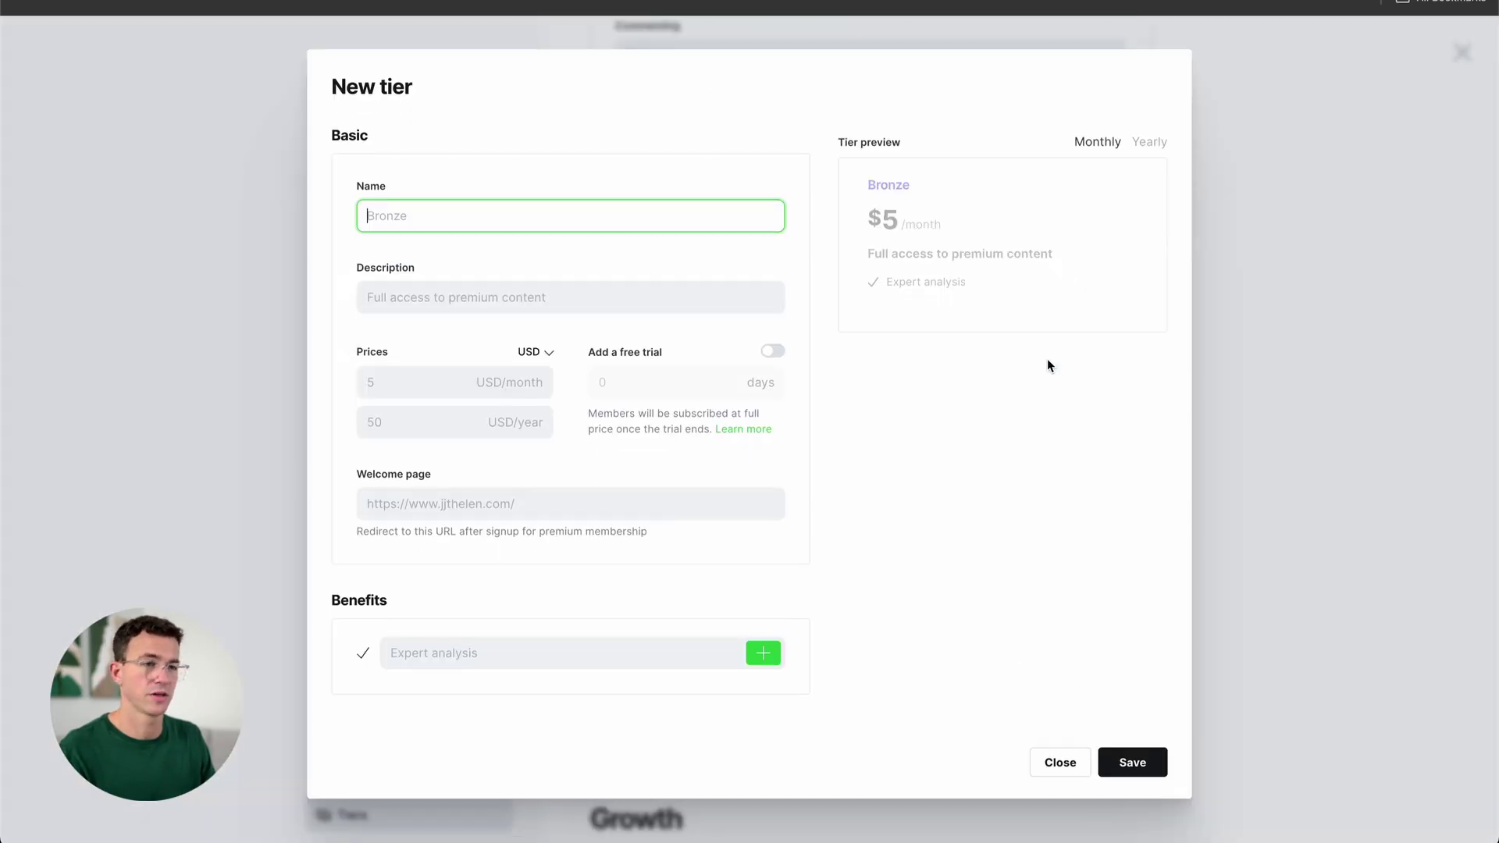
{"action": "type", "text": "Gold"}
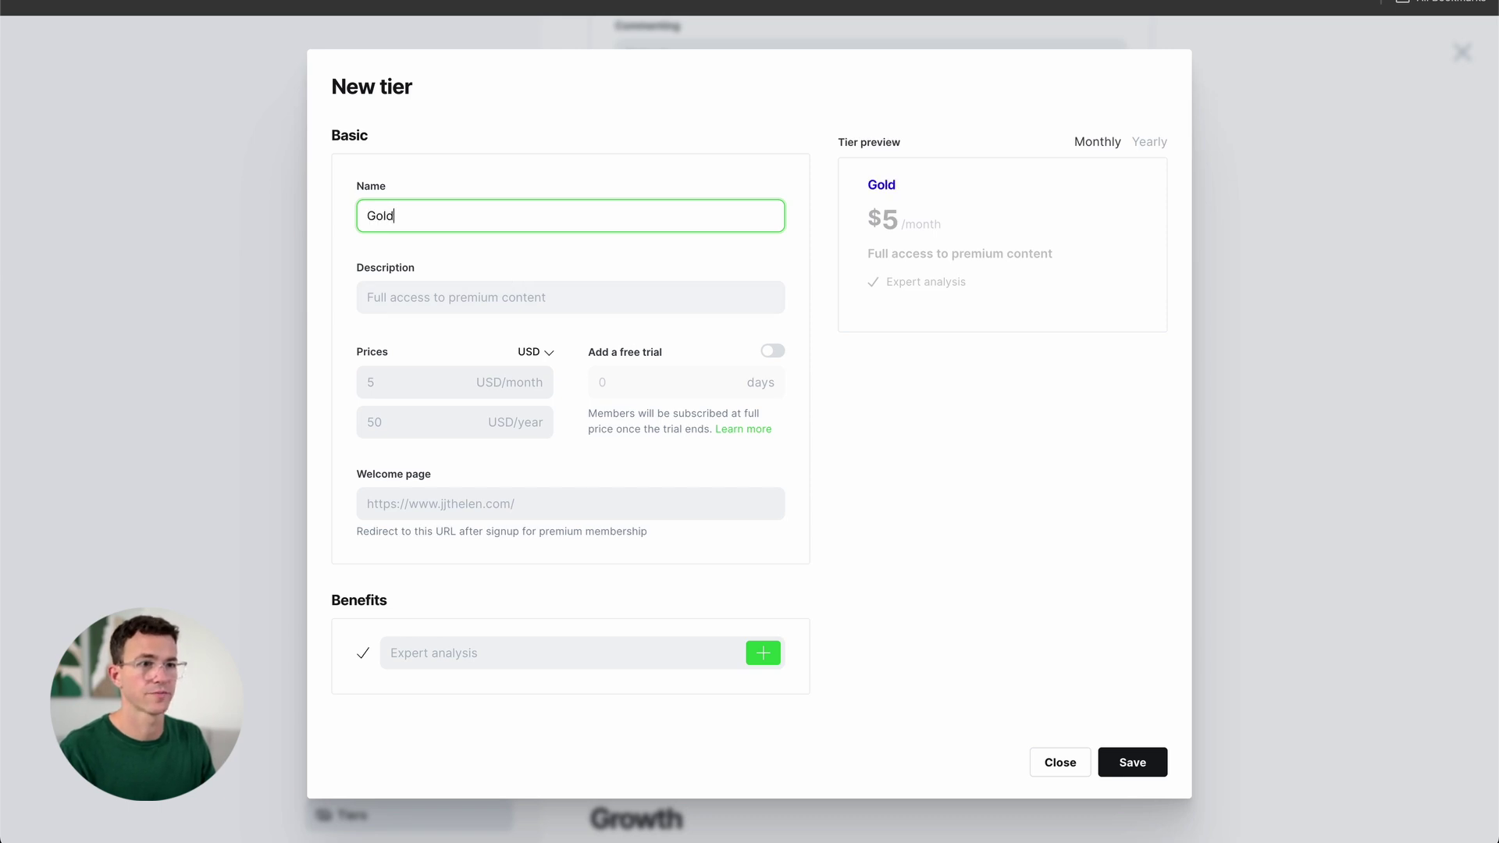
{"action": "key", "text": "Tab"}
{"action": "type", "text": "Premium content and weekly calls"}
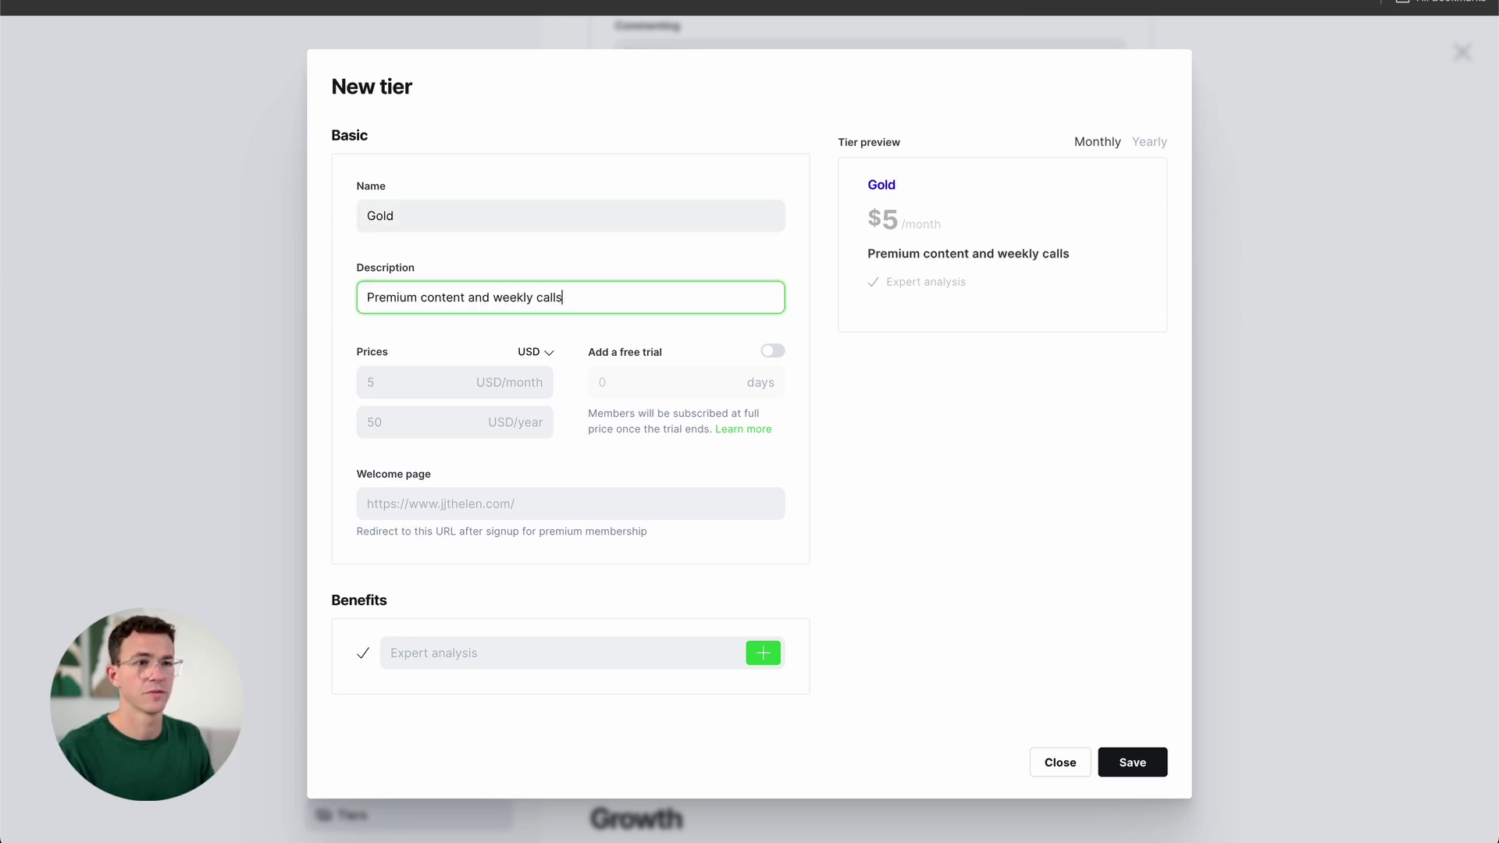
{"action": "left_click", "coordinate": [418, 387]}
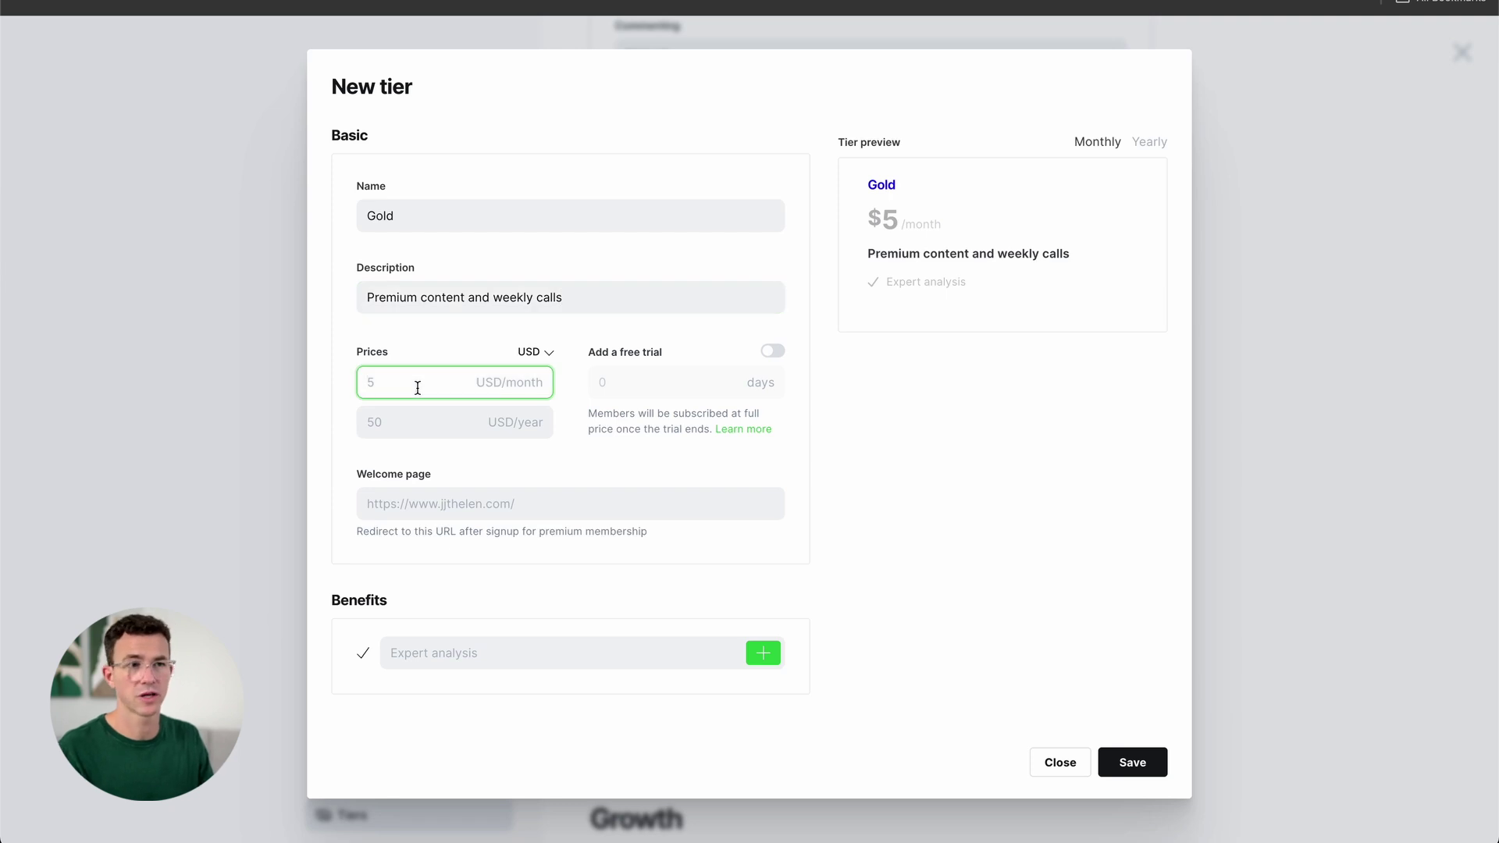
{"action": "type", "text": "29"}
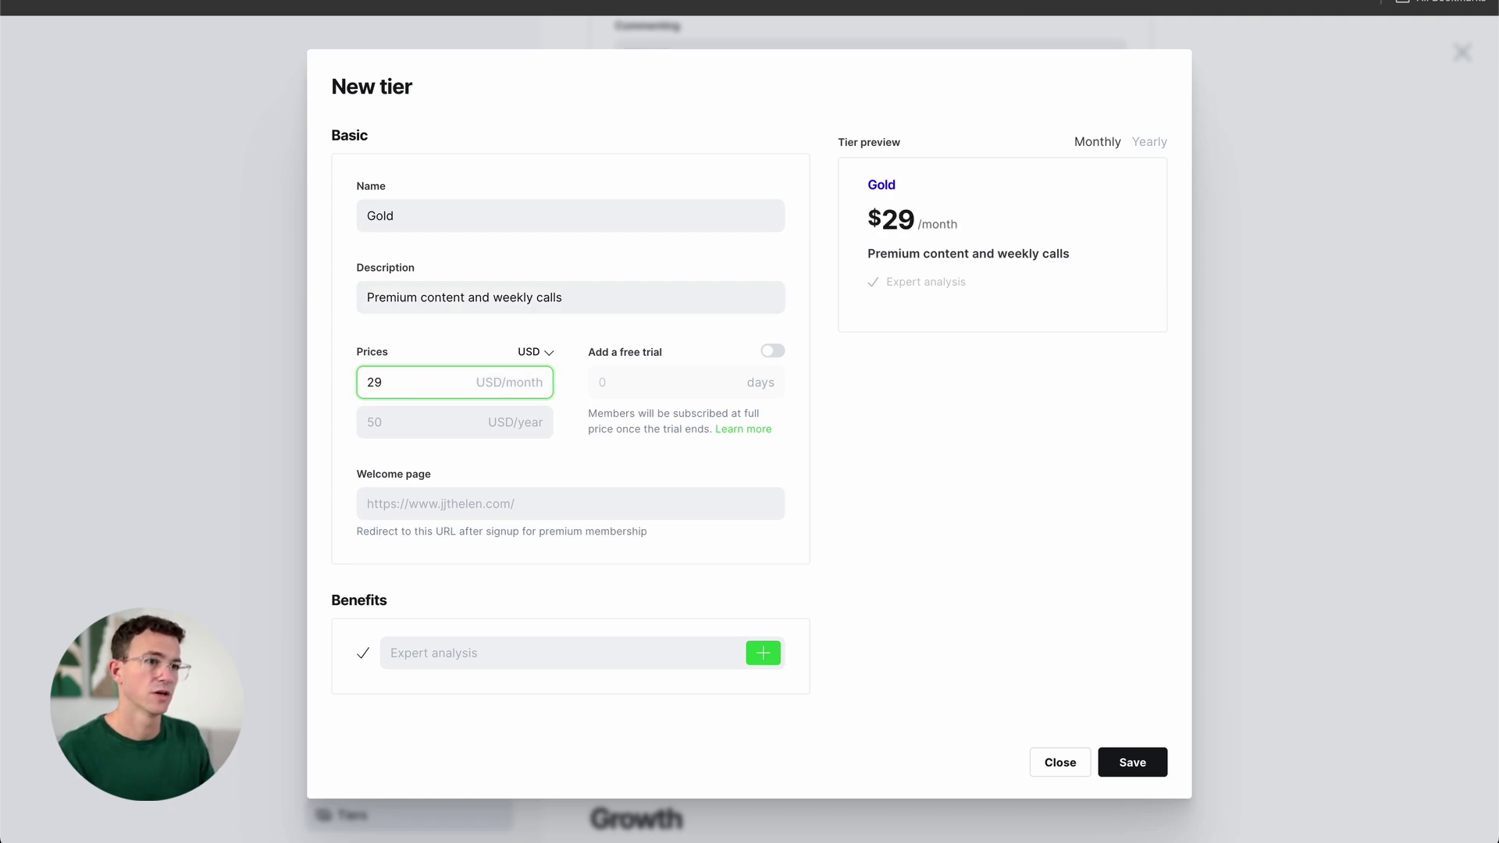
{"action": "left_click", "coordinate": [547, 456]}
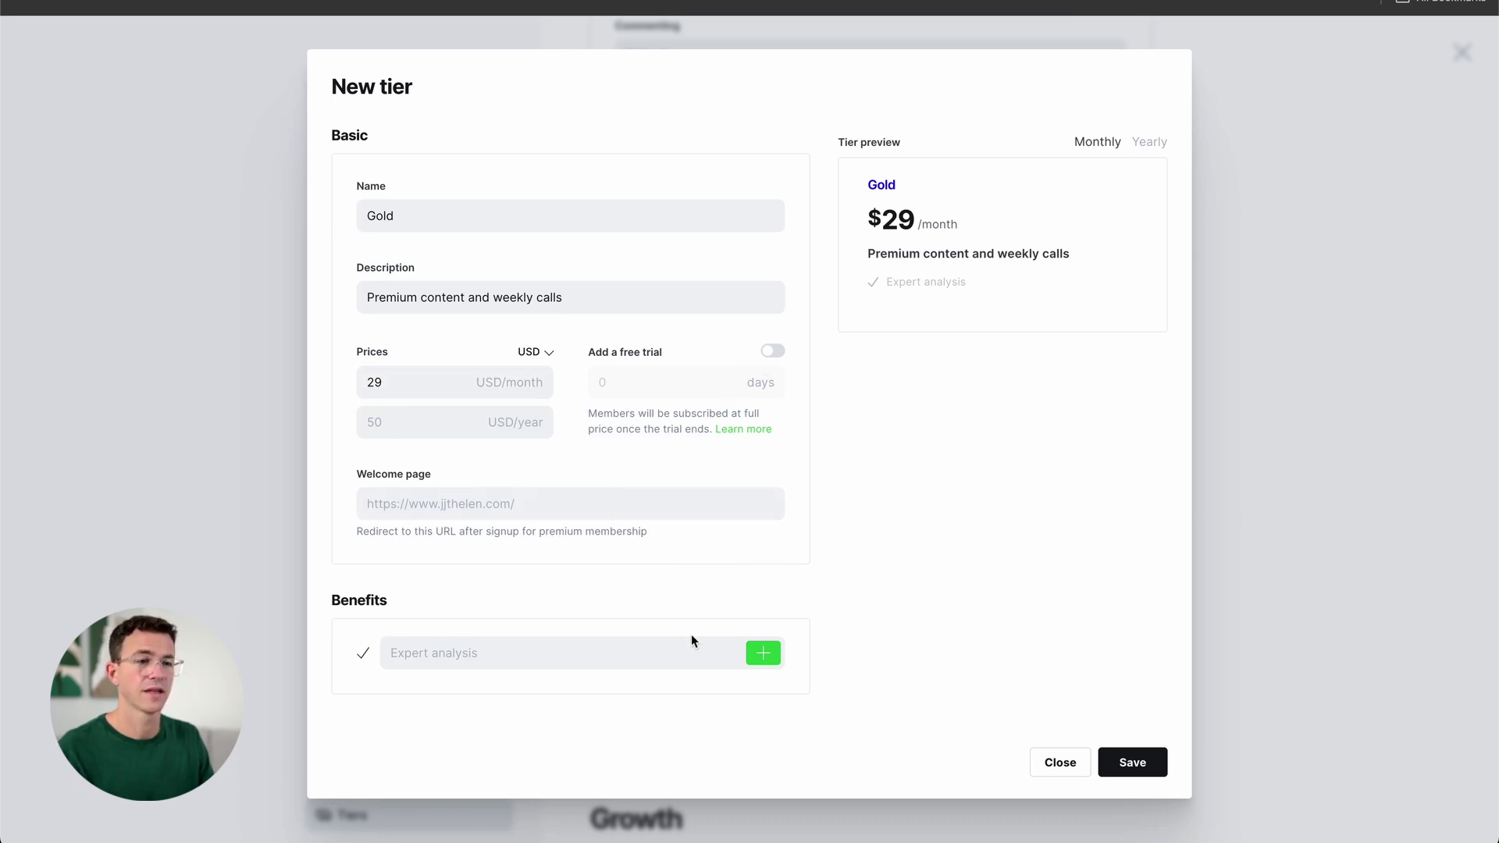
{"action": "left_click", "coordinate": [581, 659]}
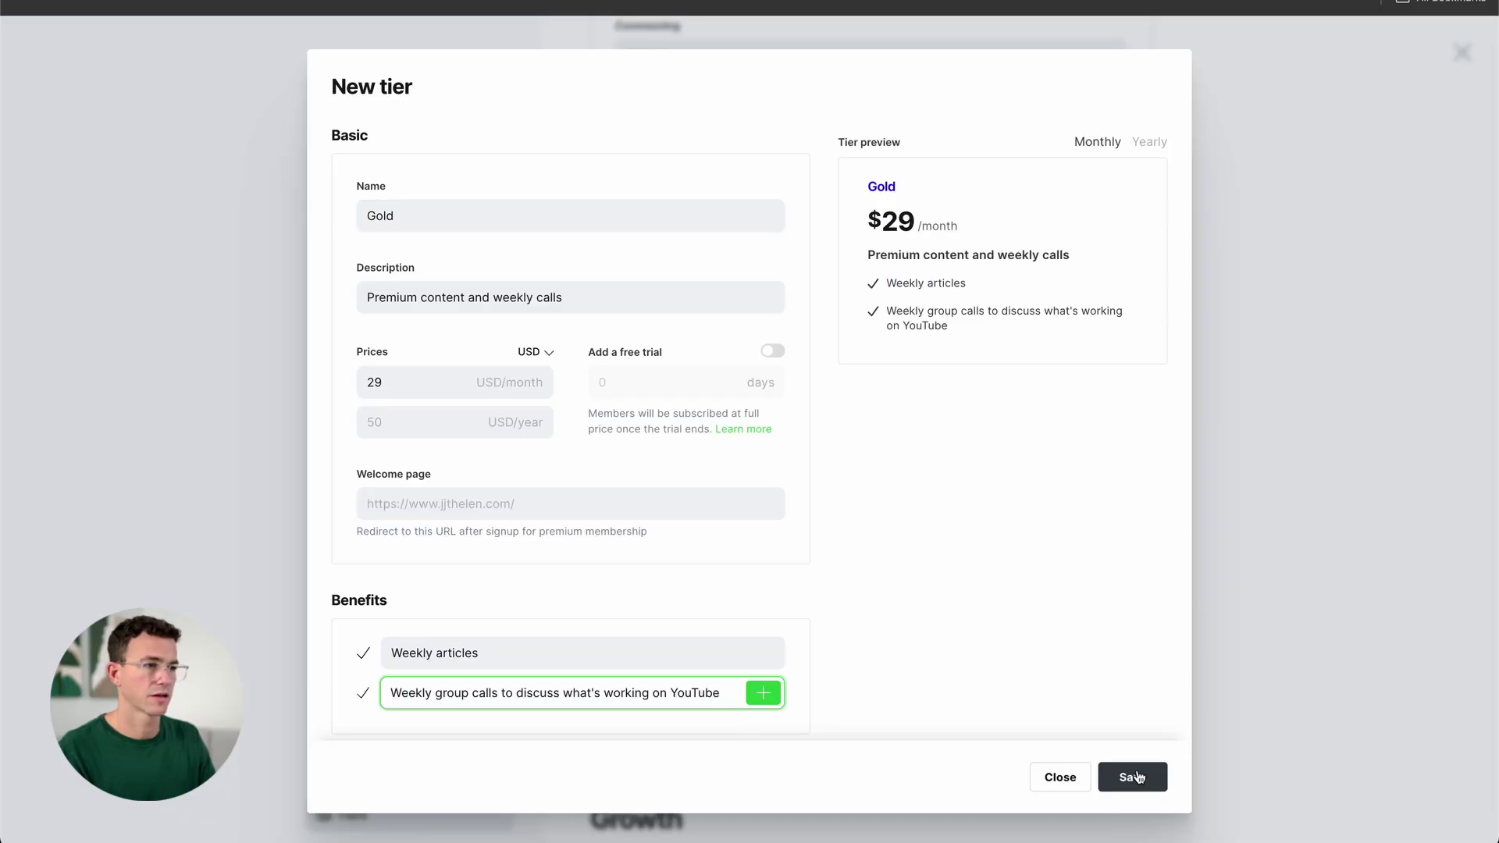
{"action": "left_click", "coordinate": [1137, 777]}
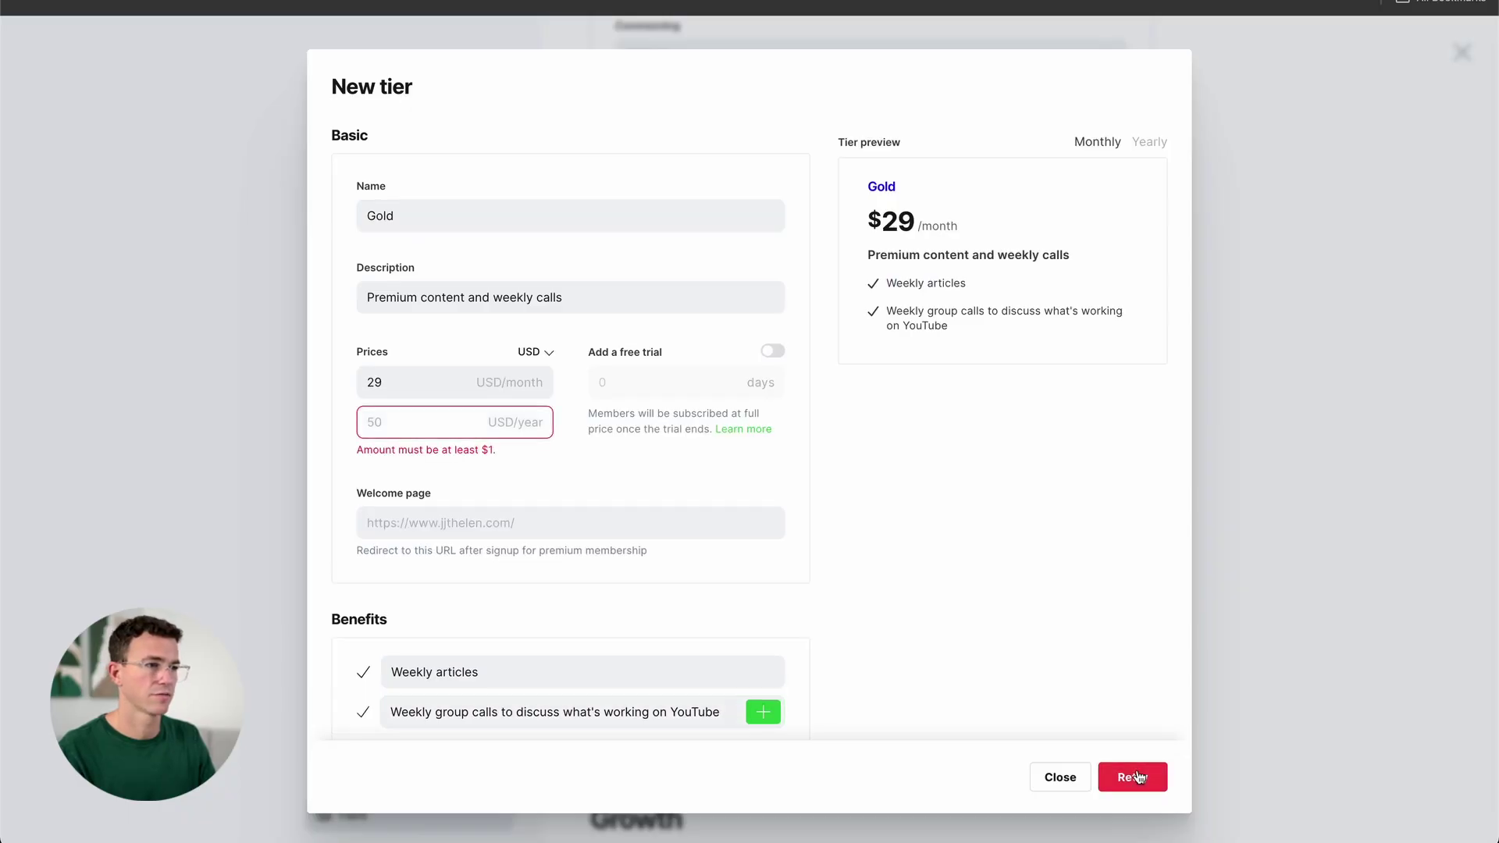
{"action": "left_click", "coordinate": [439, 424]}
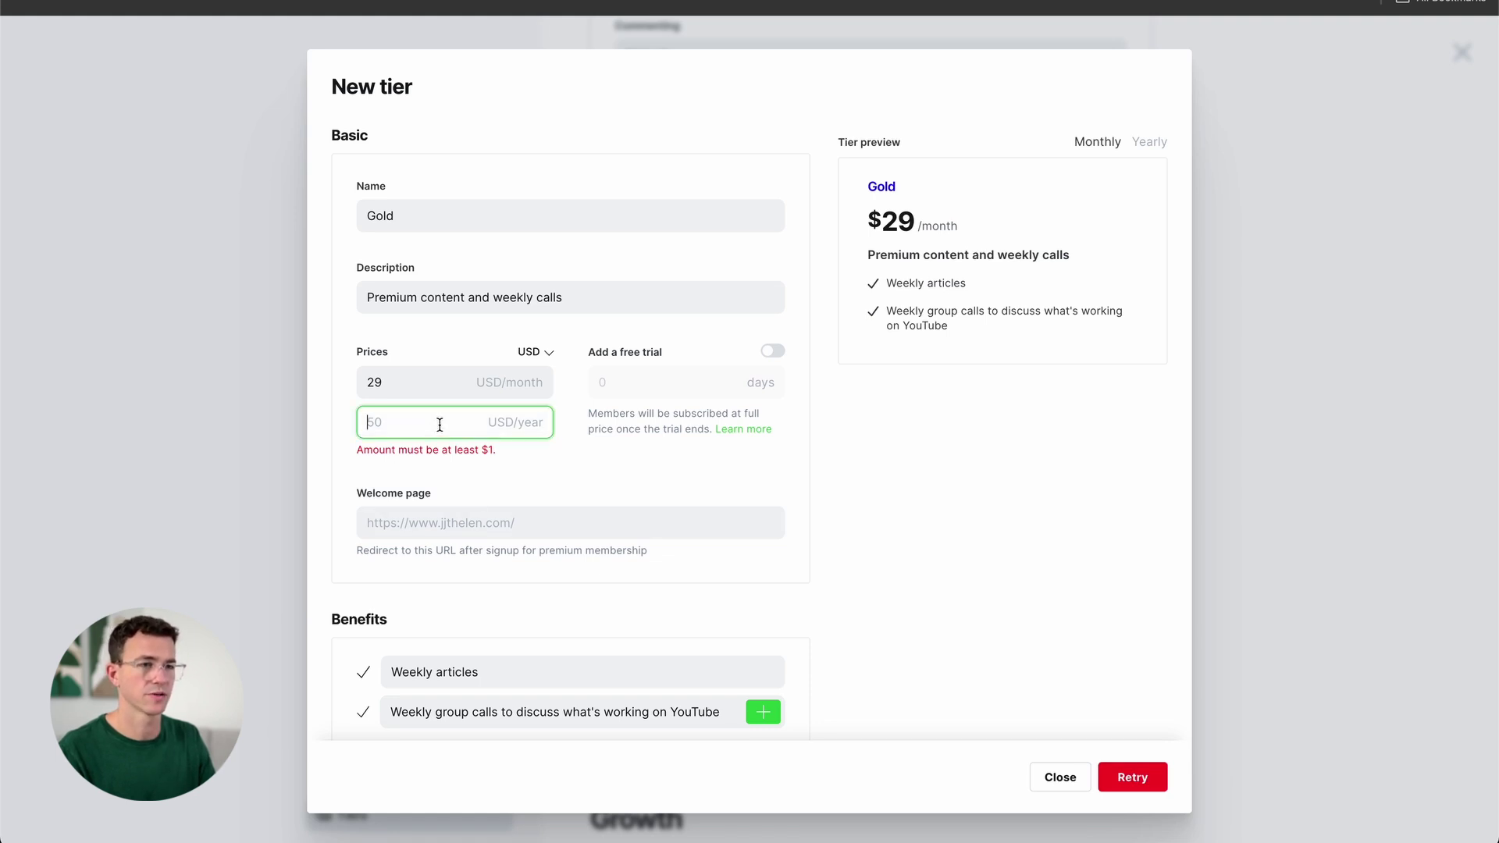
{"action": "type", "text": "300"}
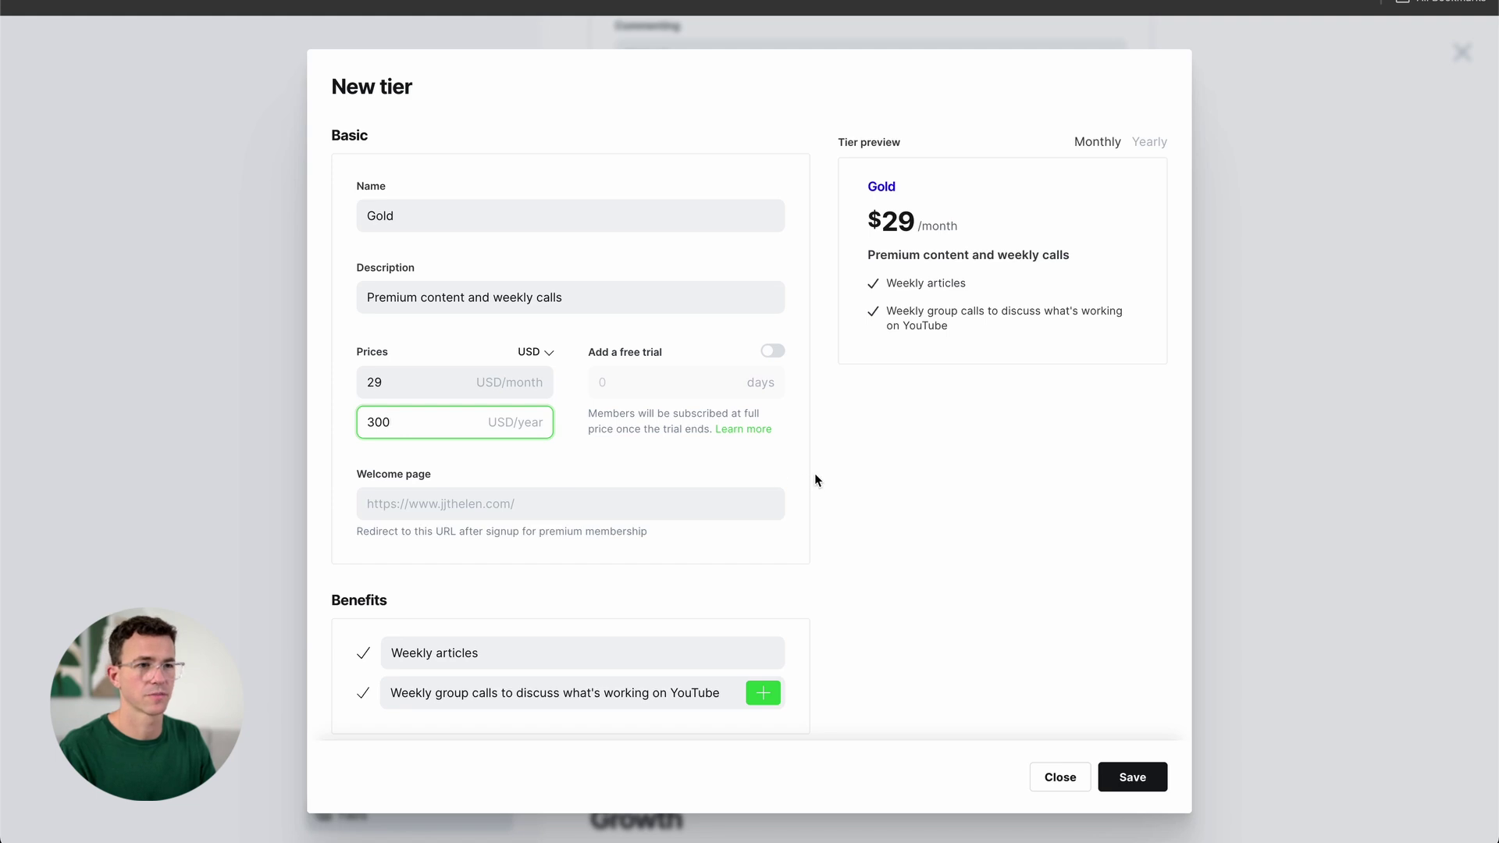
{"action": "left_click", "coordinate": [1126, 777]}
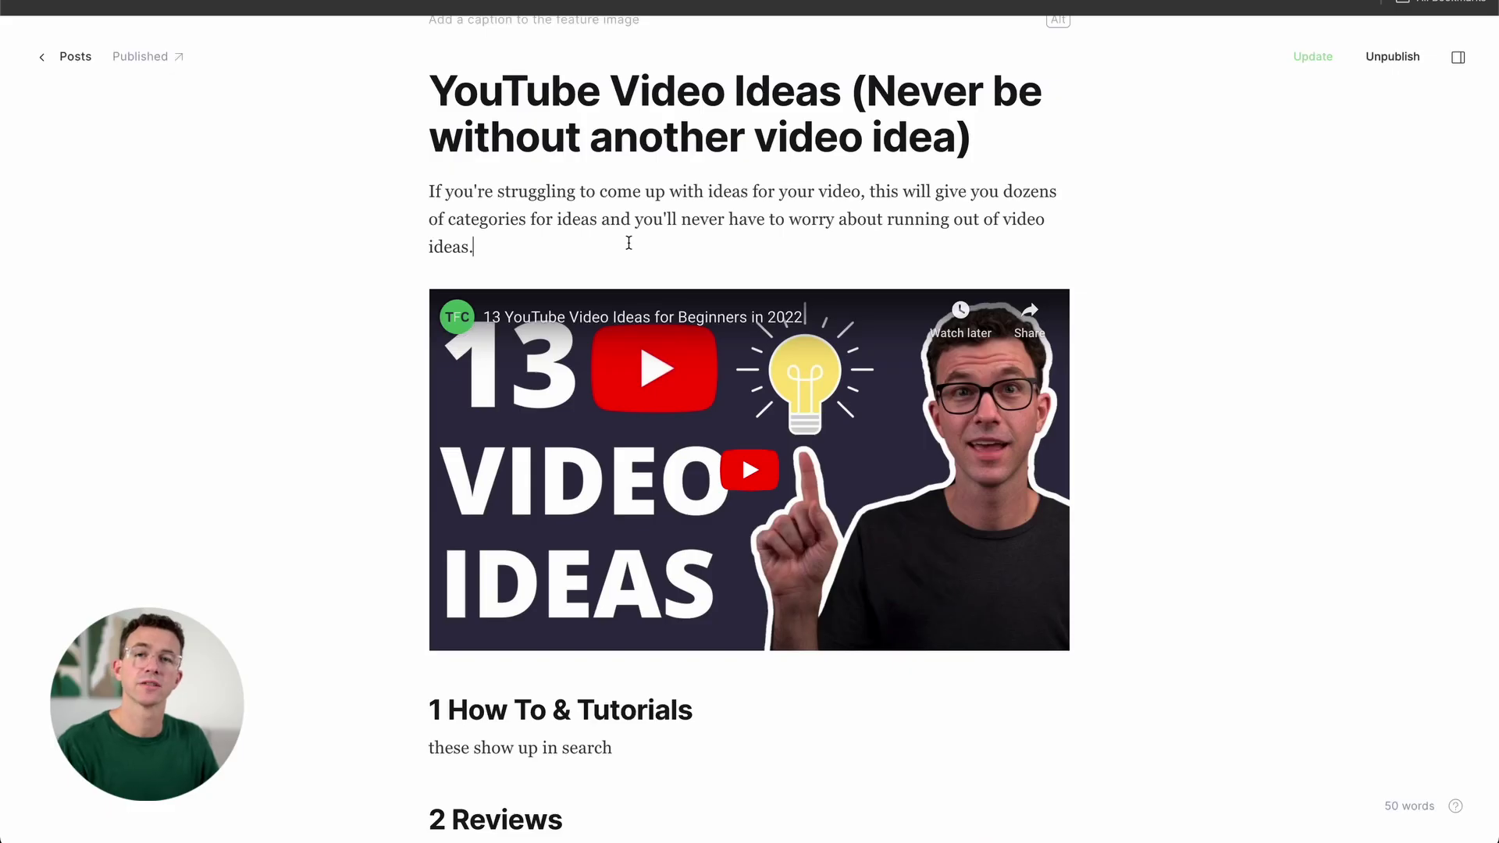
Insert a Public preview paywall divider right after the post's intro paragraph.
{"action": "key", "text": "Return"}
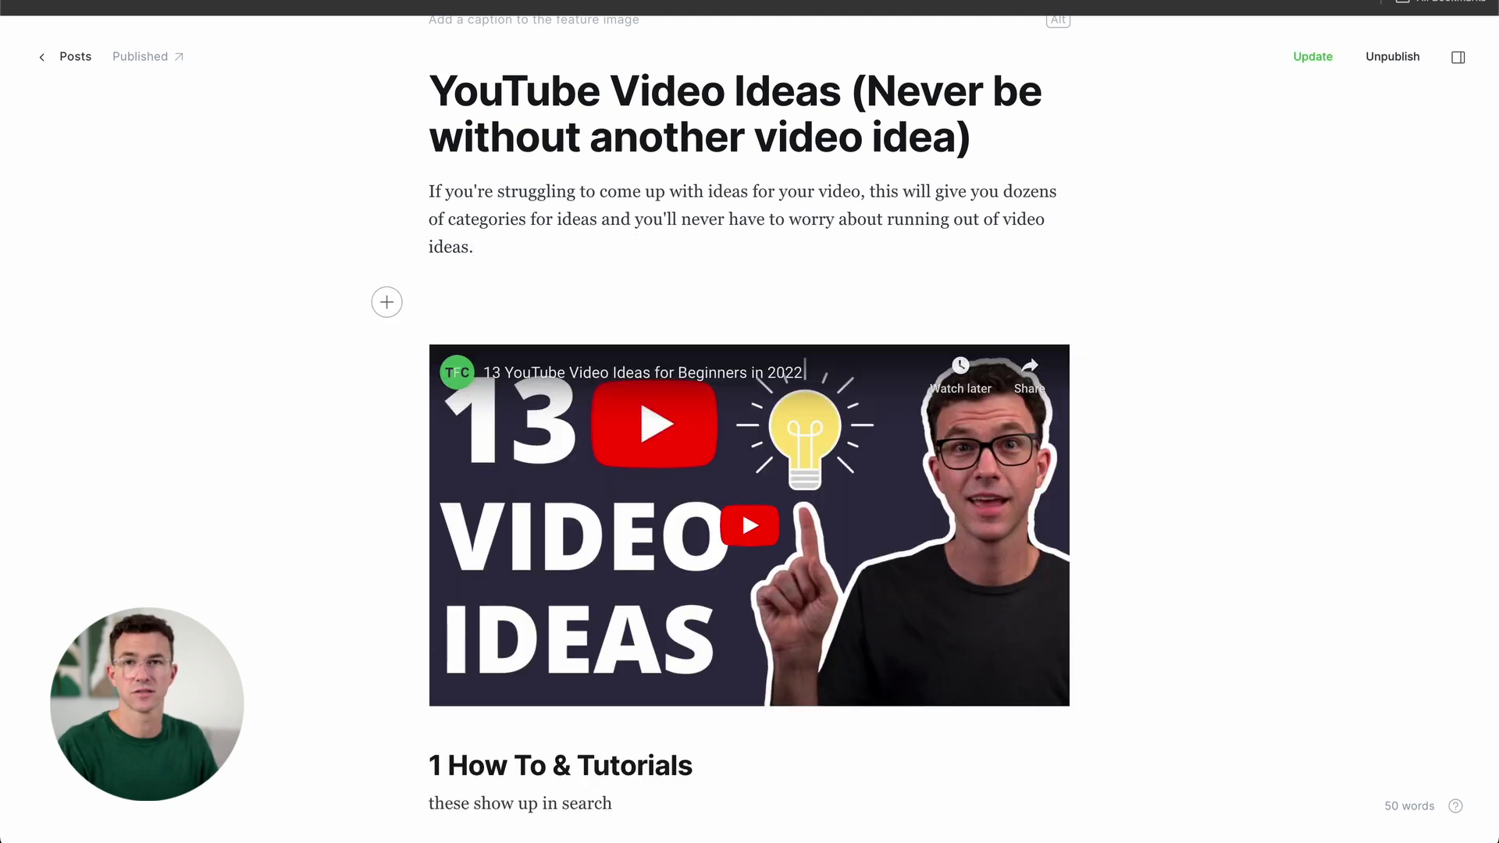
{"action": "type", "text": "/"}
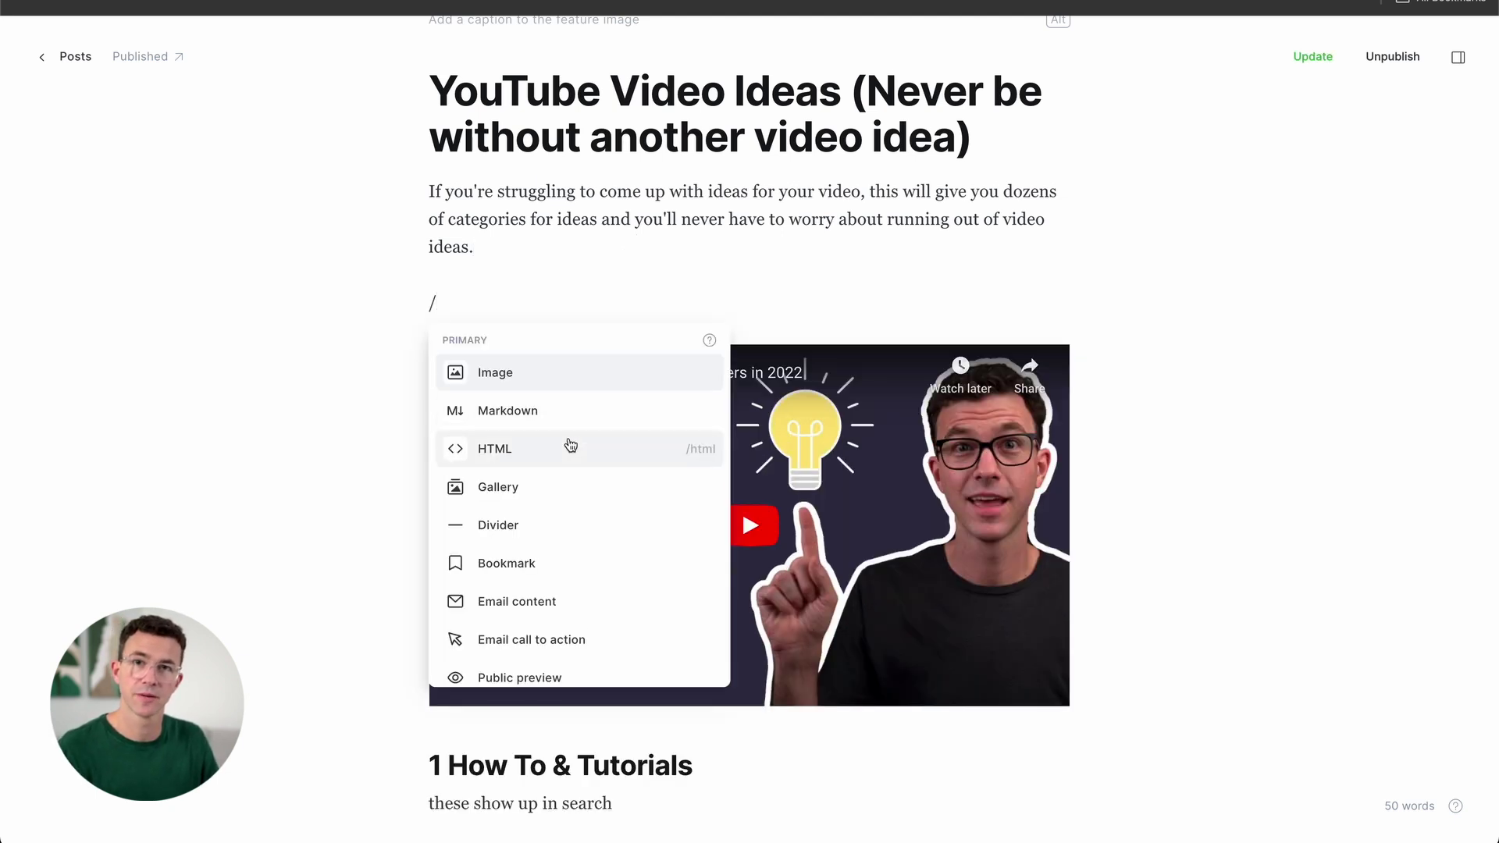
{"action": "scroll", "coordinate": [571, 445], "scroll_direction": "down", "scroll_amount": 5}
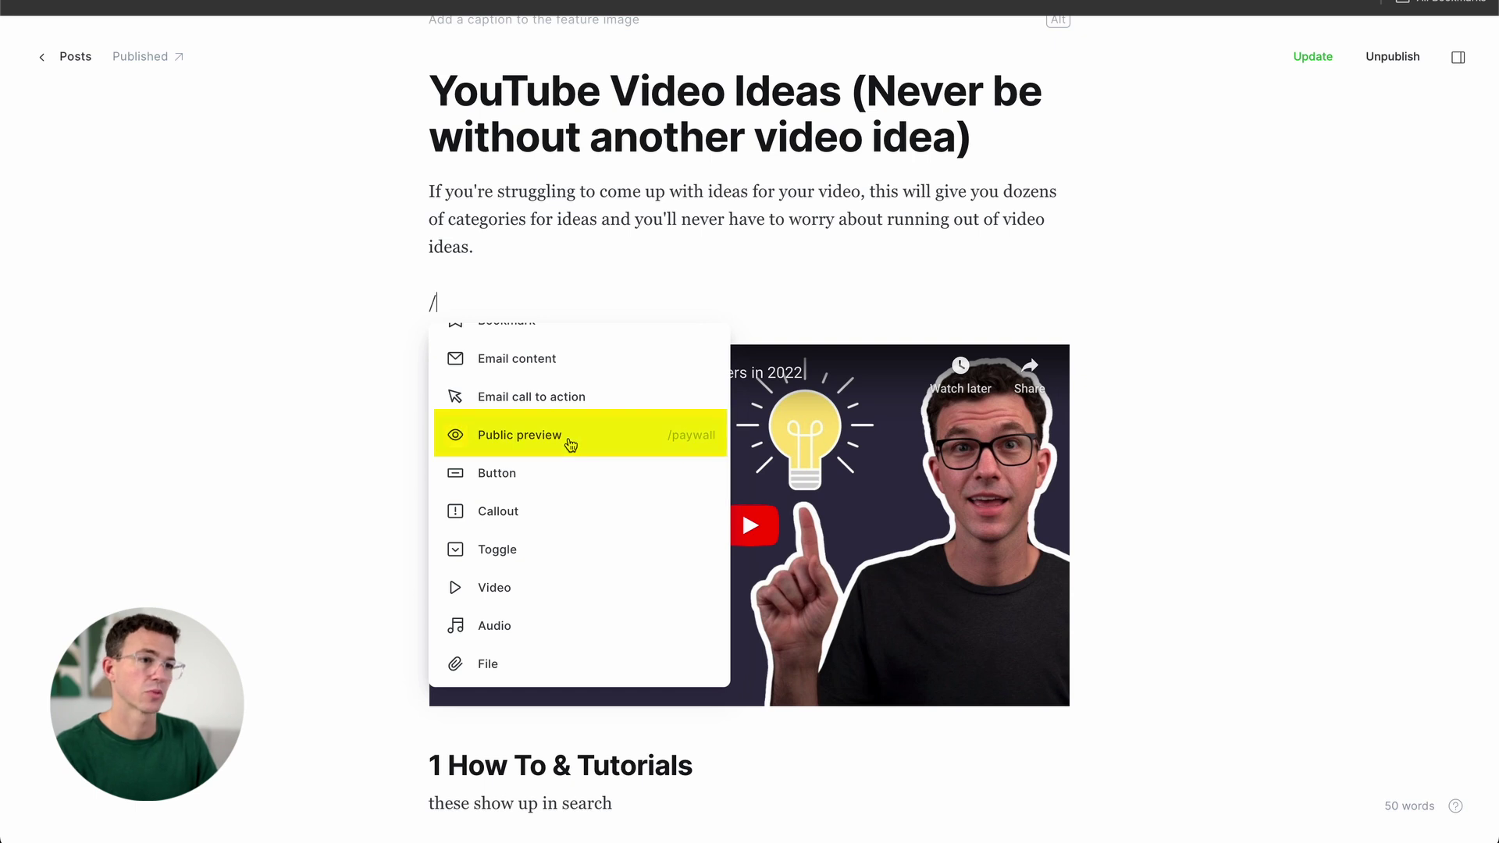
{"action": "left_click", "coordinate": [571, 445]}
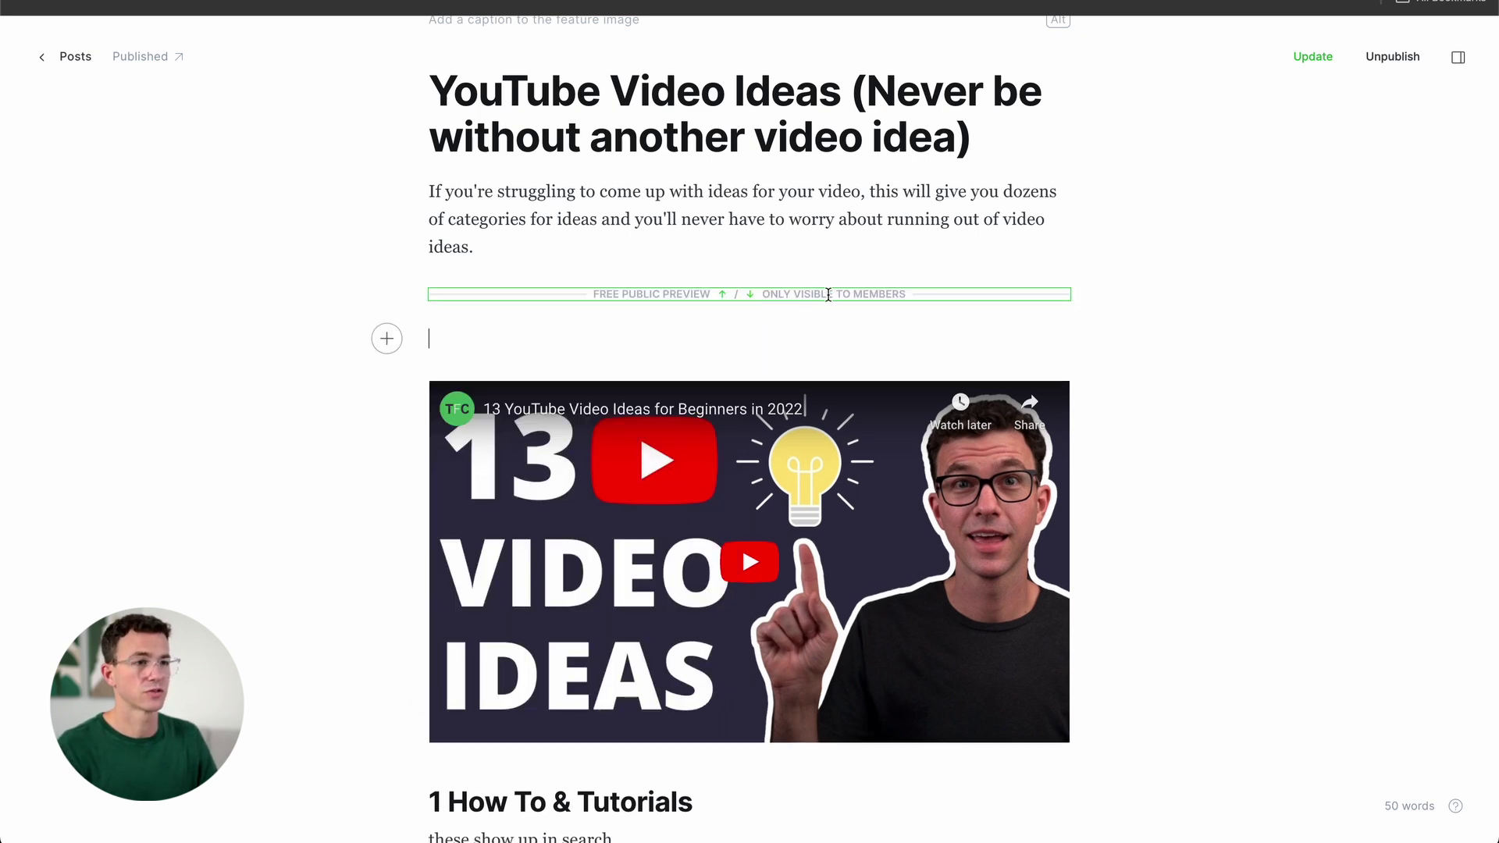
{"action": "left_click", "coordinate": [728, 292]}
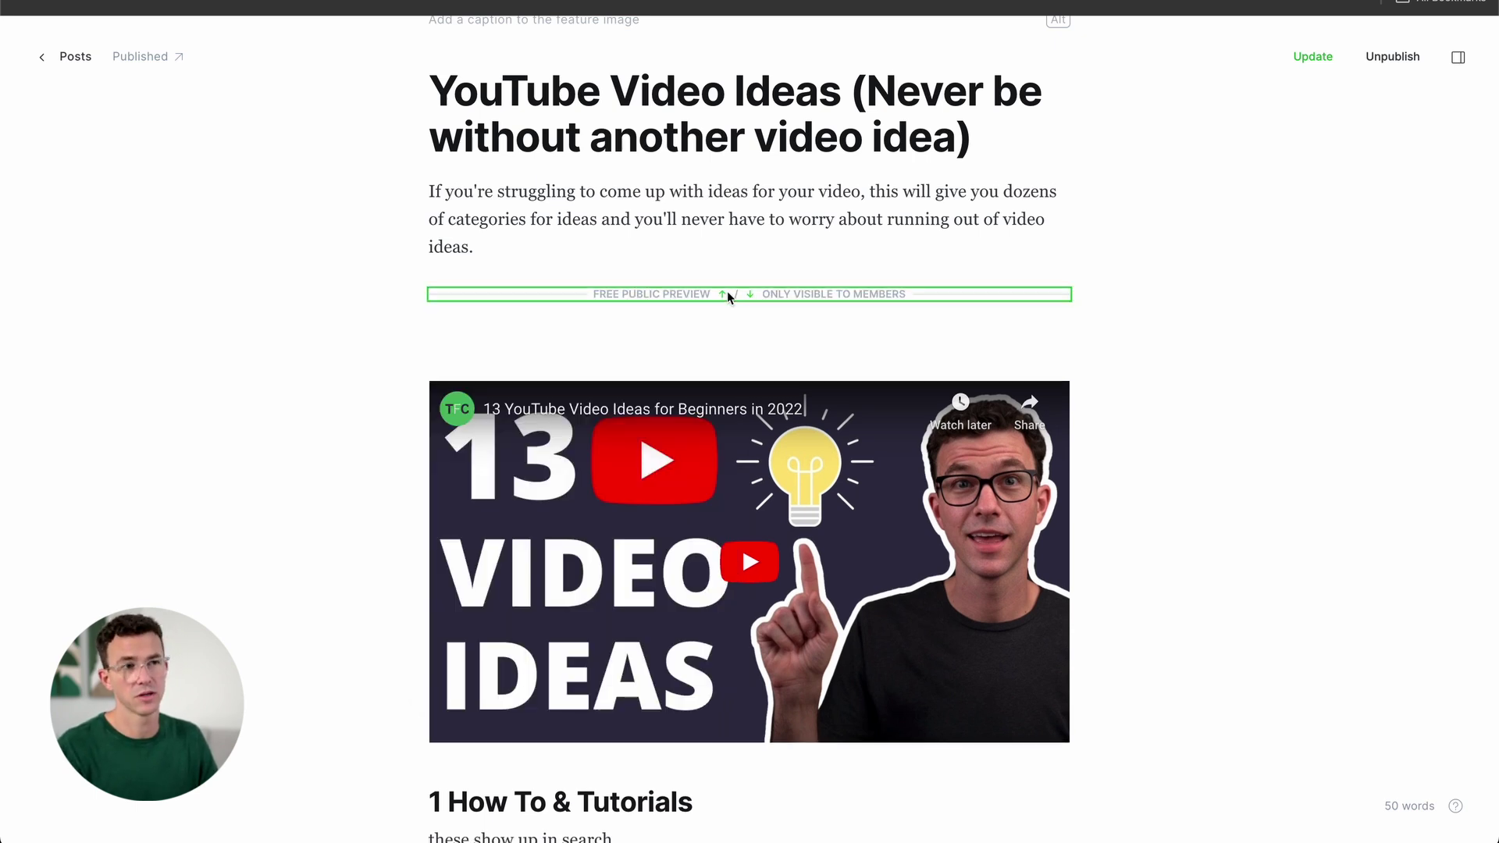
{"action": "left_click", "coordinate": [553, 332]}
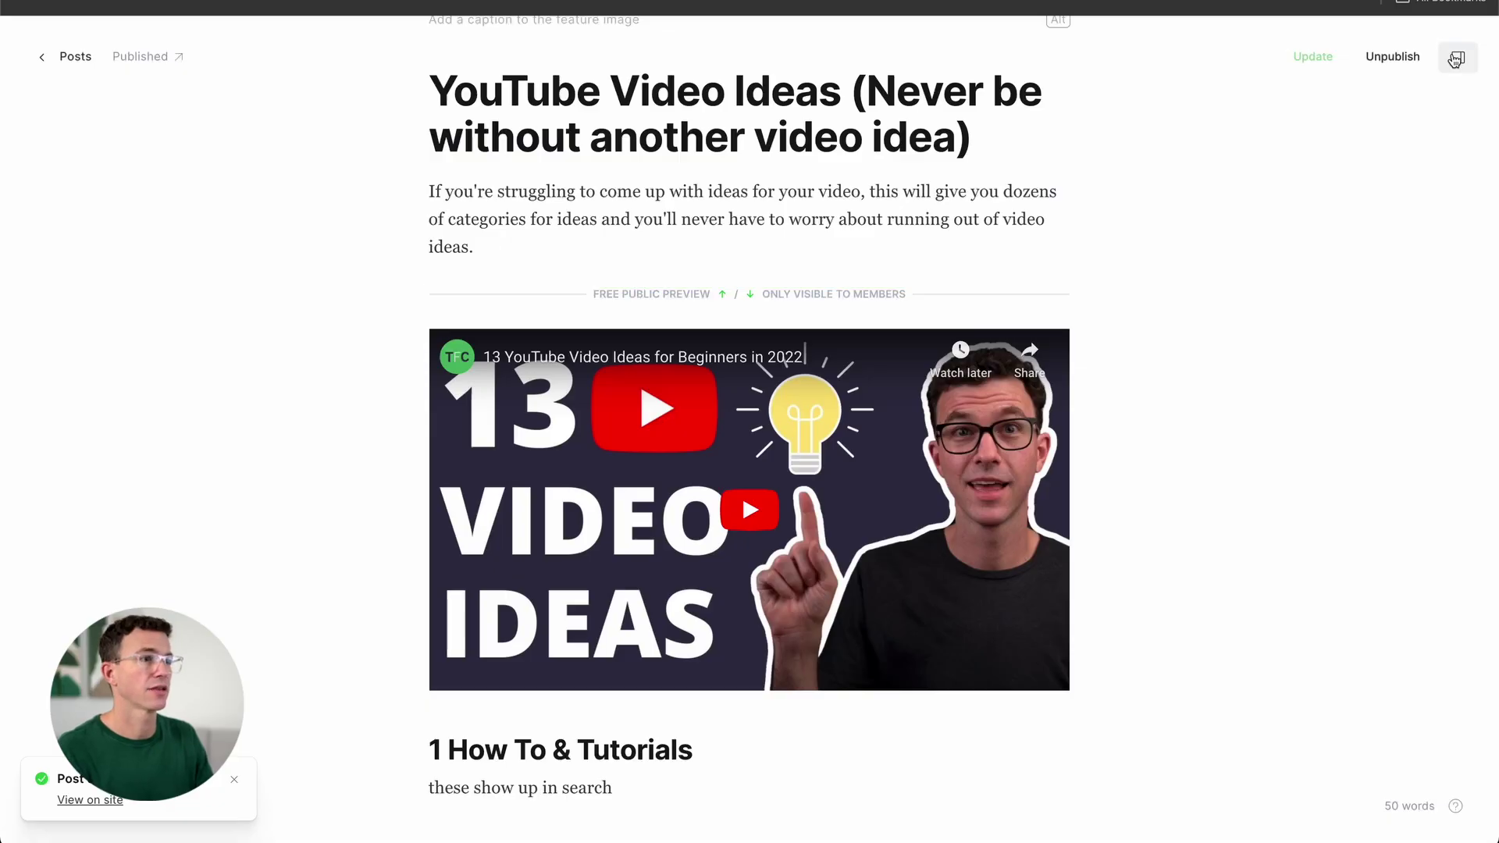
{"action": "left_click", "coordinate": [1458, 57]}
{"action": "left_click", "coordinate": [1257, 376]}
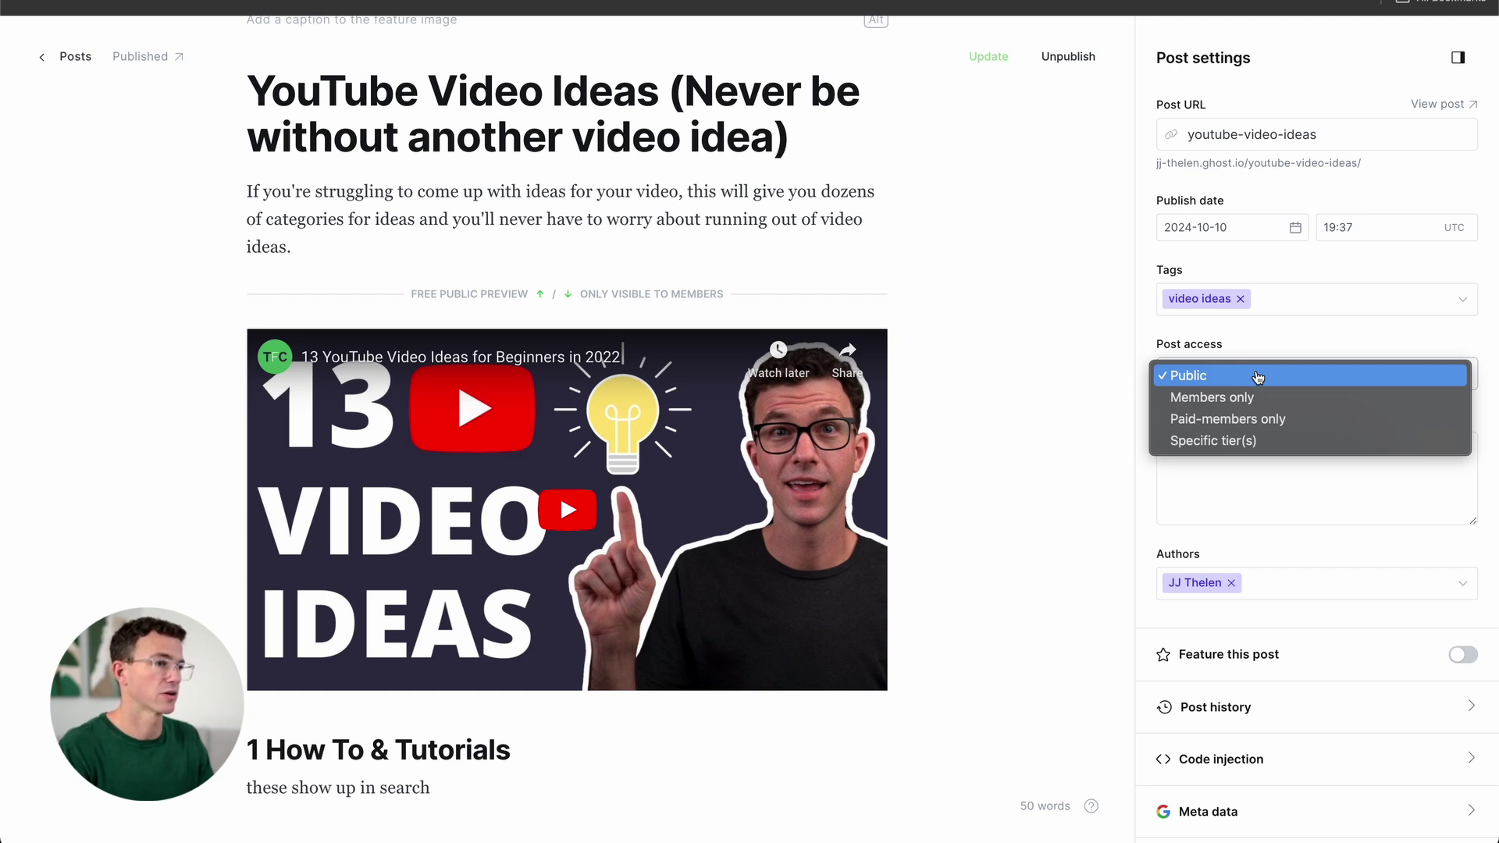
Limit post access to specific tiers, removing Silver so only Gold remains, and update.
{"action": "left_click", "coordinate": [1213, 442]}
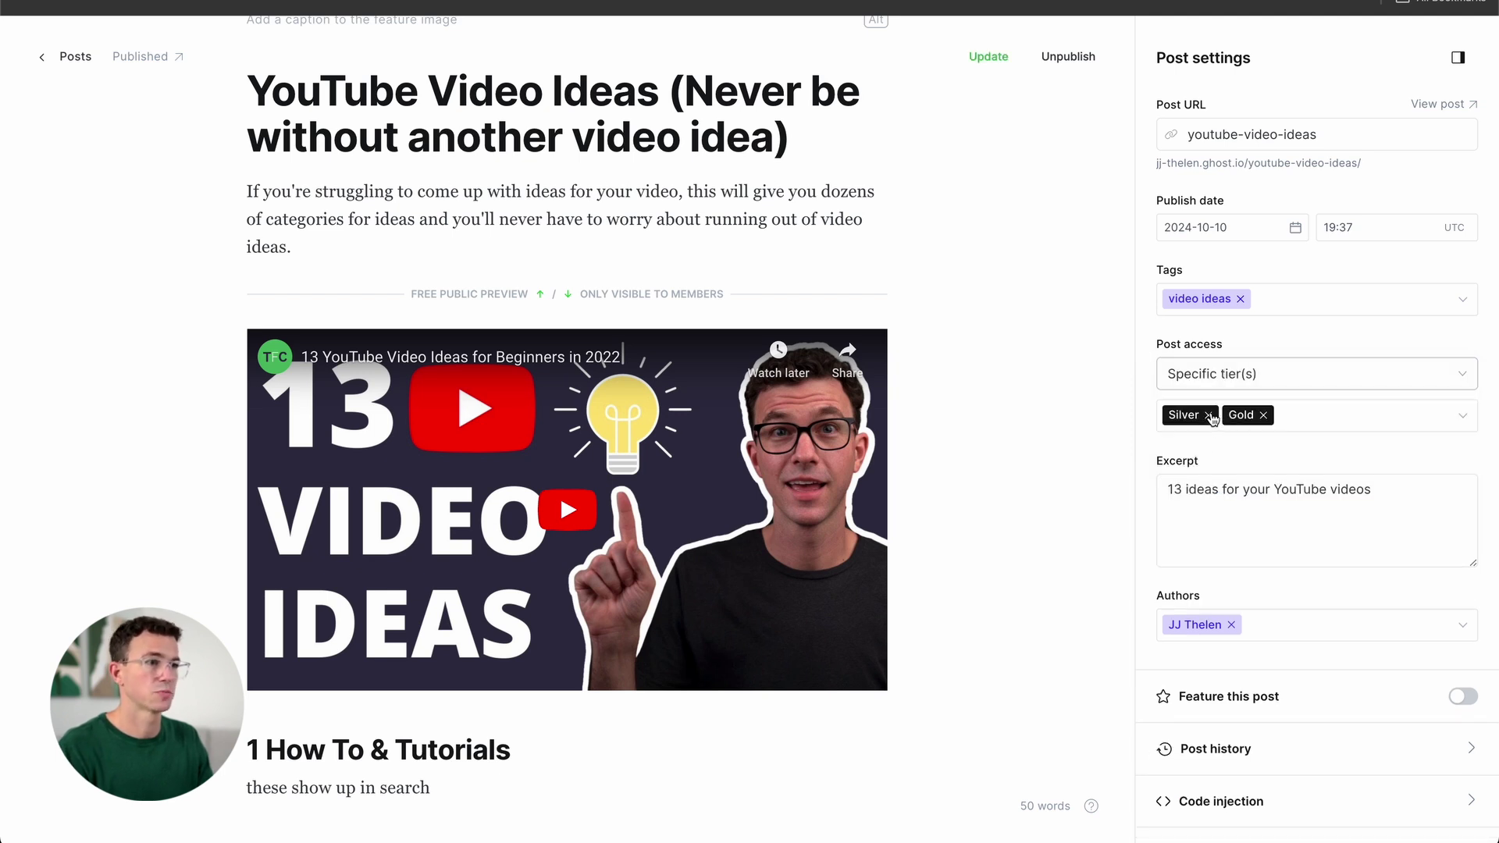
{"action": "left_click", "coordinate": [1207, 415]}
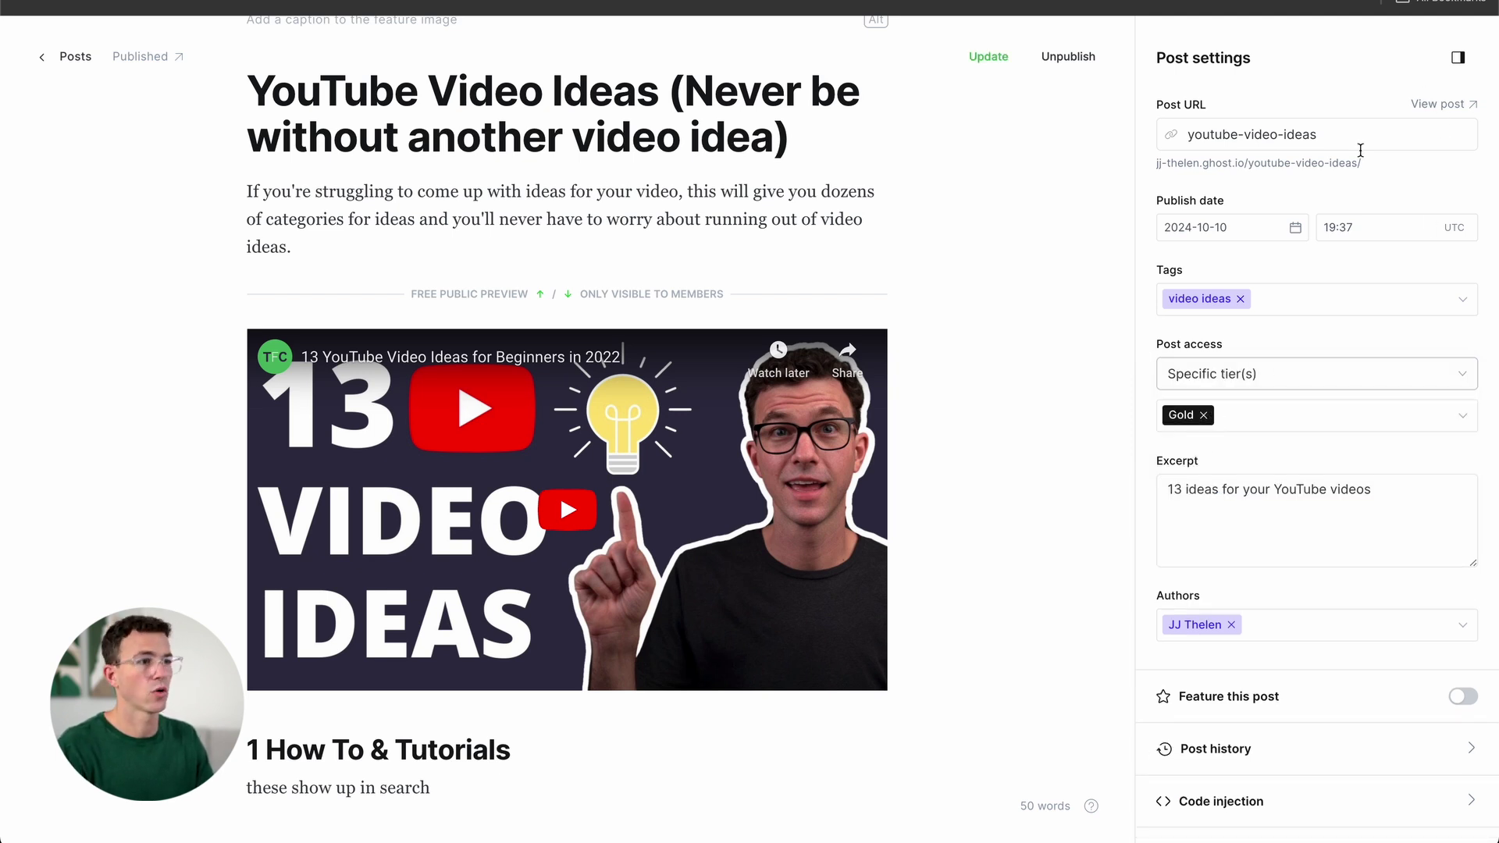
{"action": "left_click", "coordinate": [988, 57]}
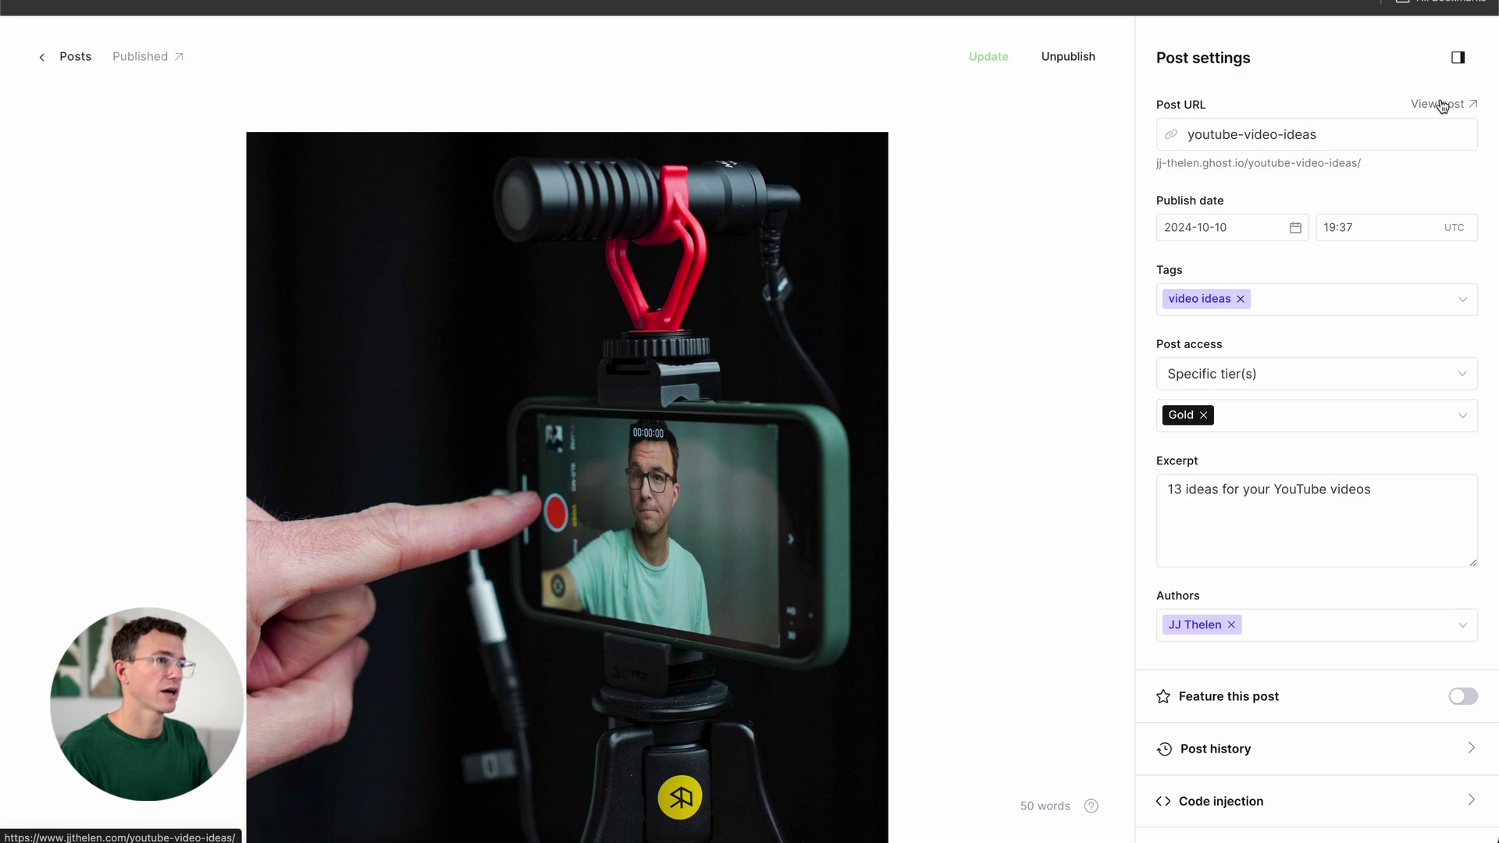
On the live post, open Subscribe now from the Gold-only paywall and show monthly prices.
{"action": "left_click", "coordinate": [1441, 105]}
{"action": "scroll", "coordinate": [876, 267], "scroll_direction": "down", "scroll_amount": 7}
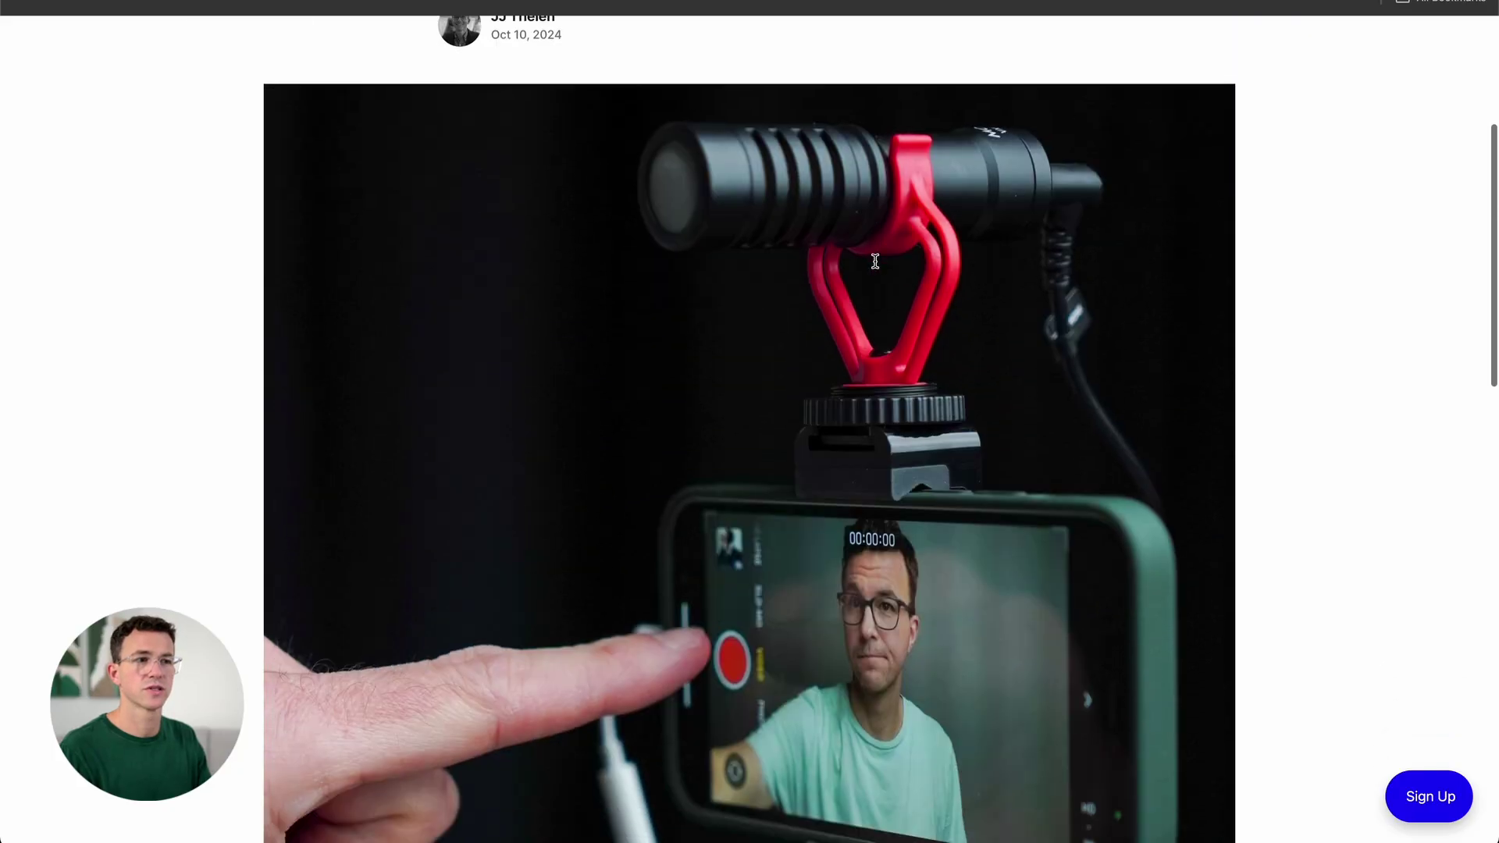
{"action": "scroll", "coordinate": [876, 267], "scroll_direction": "down", "scroll_amount": 12}
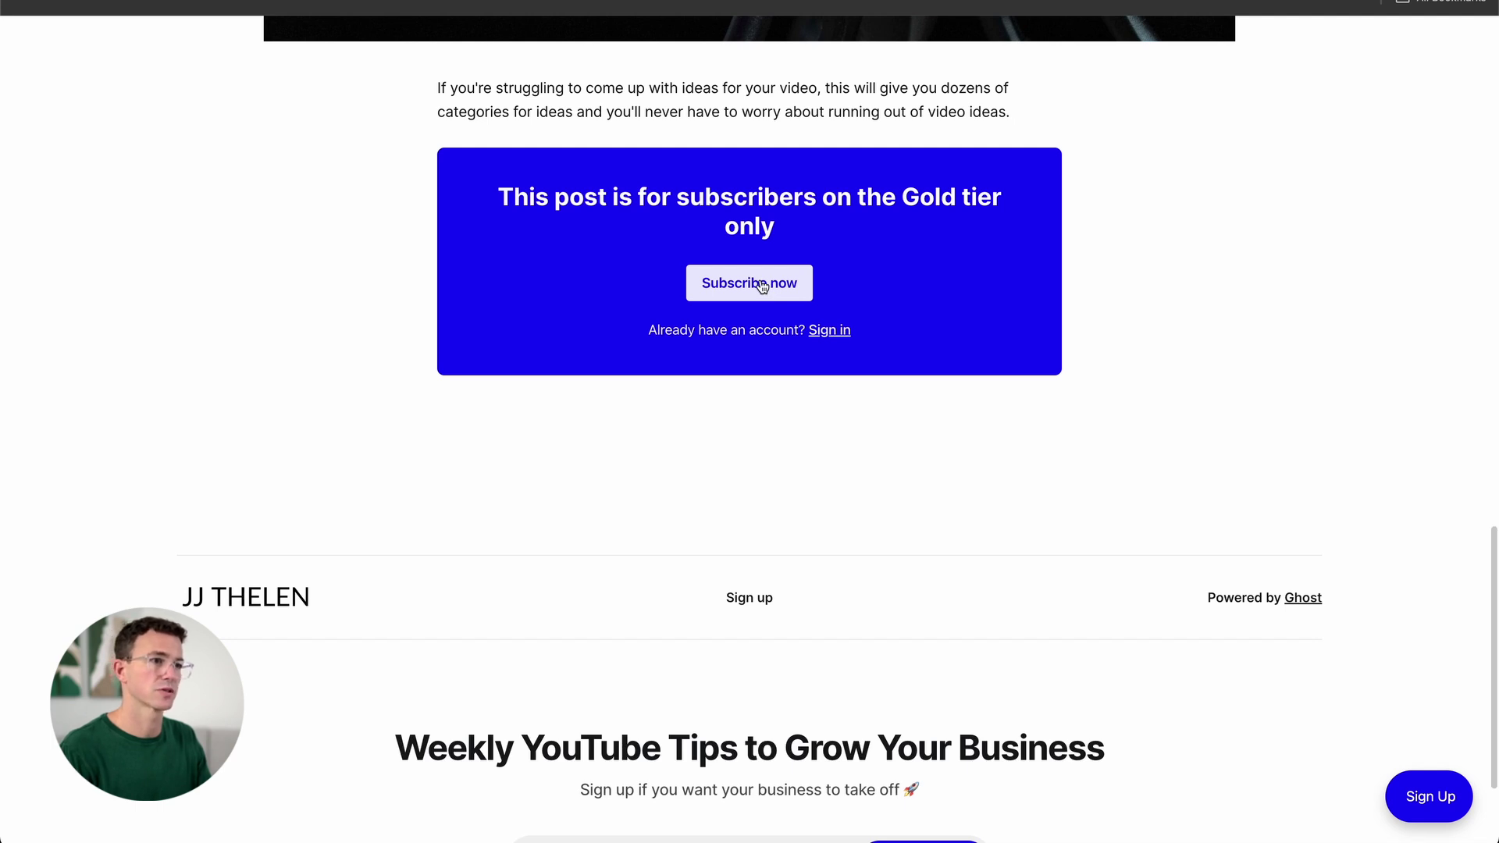
{"action": "left_click", "coordinate": [762, 285]}
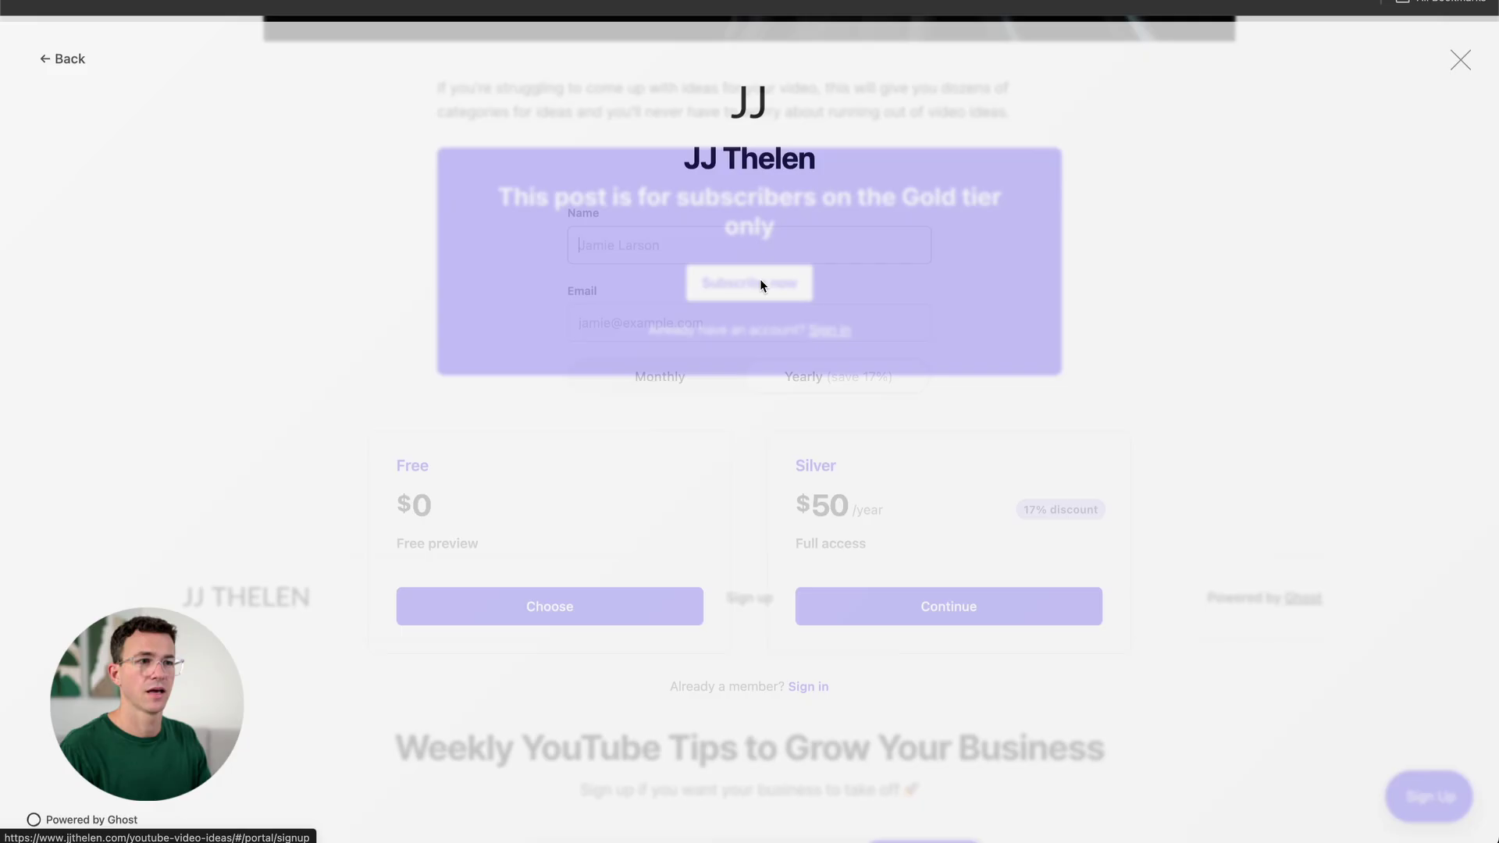
{"action": "left_click", "coordinate": [672, 377]}
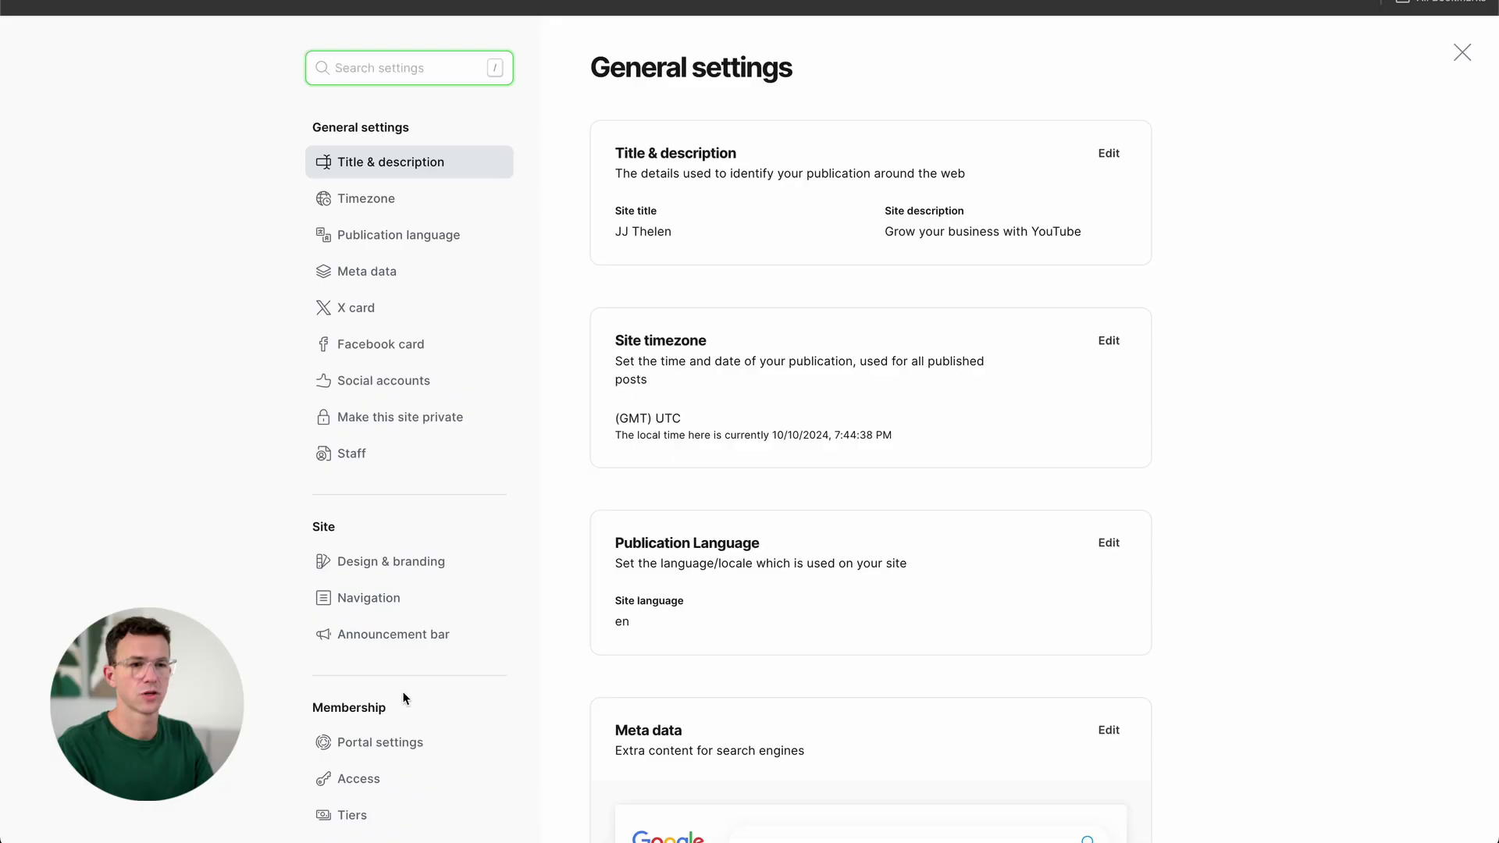
In Portal signup options, add Gold, remove Free and yearly pricing, and save.
{"action": "left_click", "coordinate": [402, 742]}
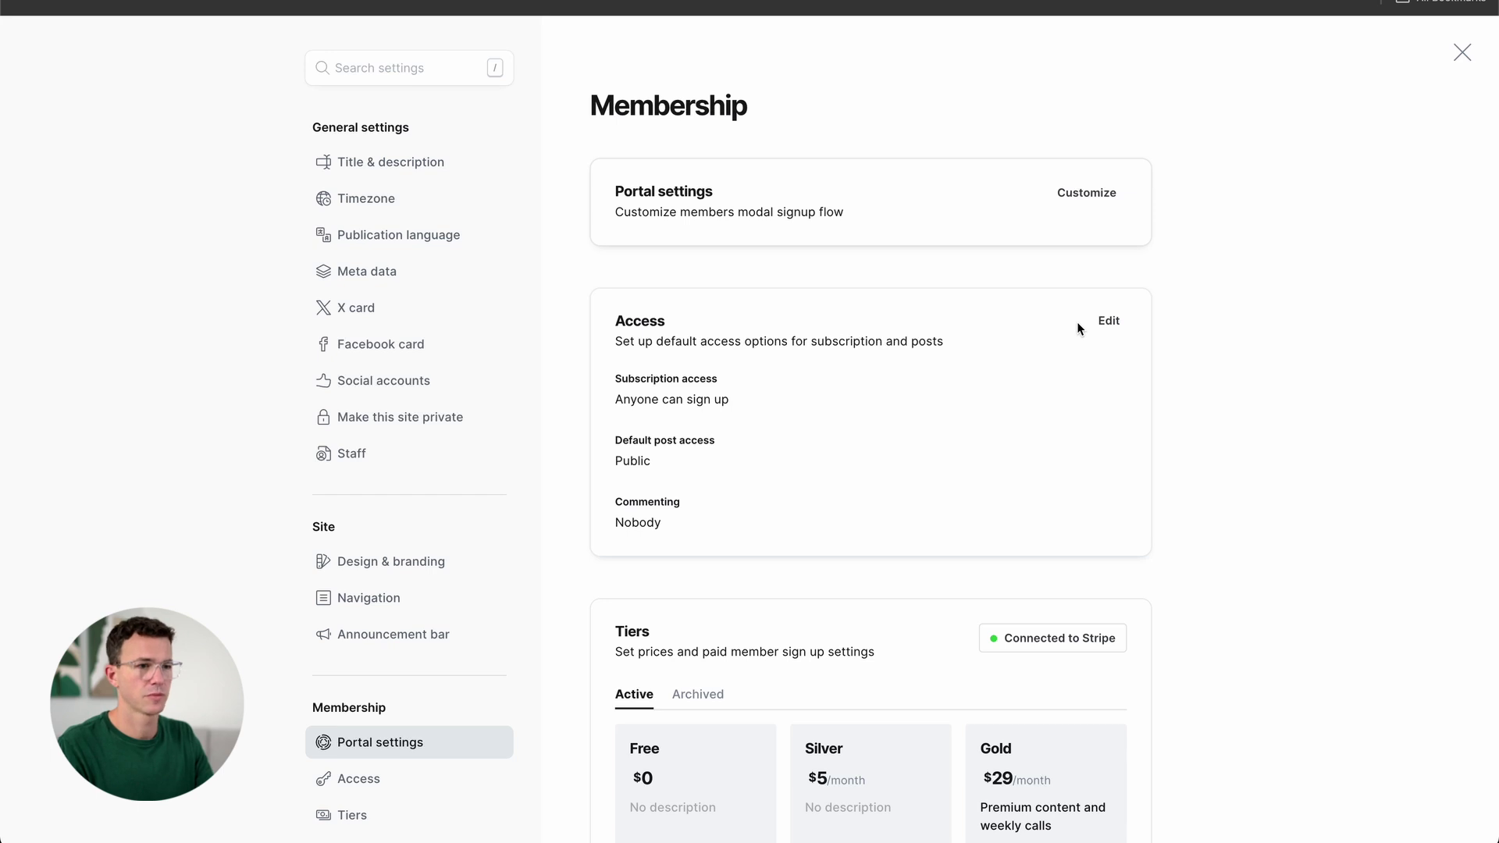
{"action": "left_click", "coordinate": [1096, 200]}
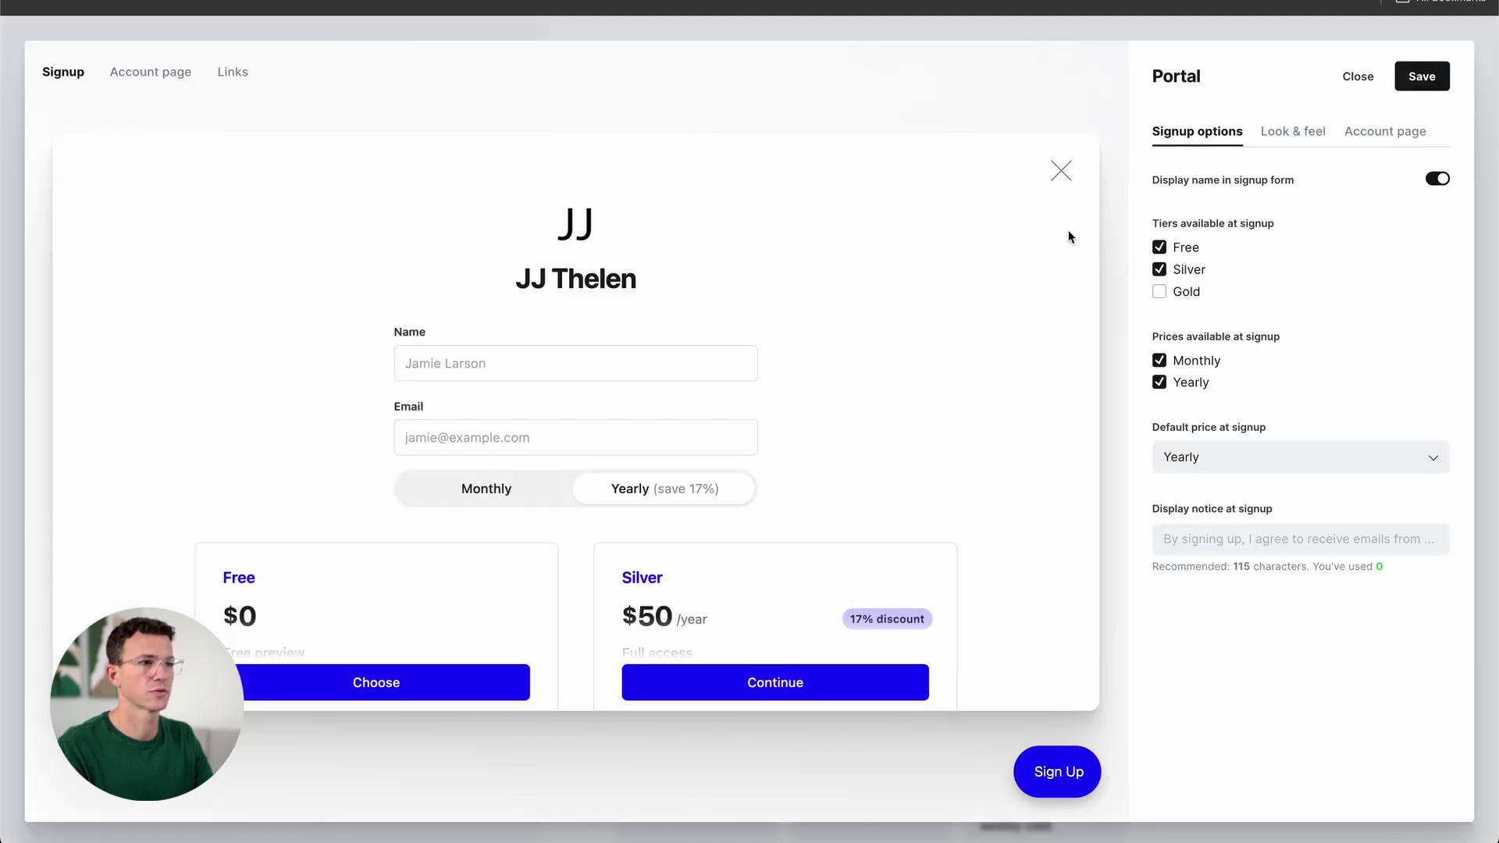
{"action": "left_click", "coordinate": [1159, 292]}
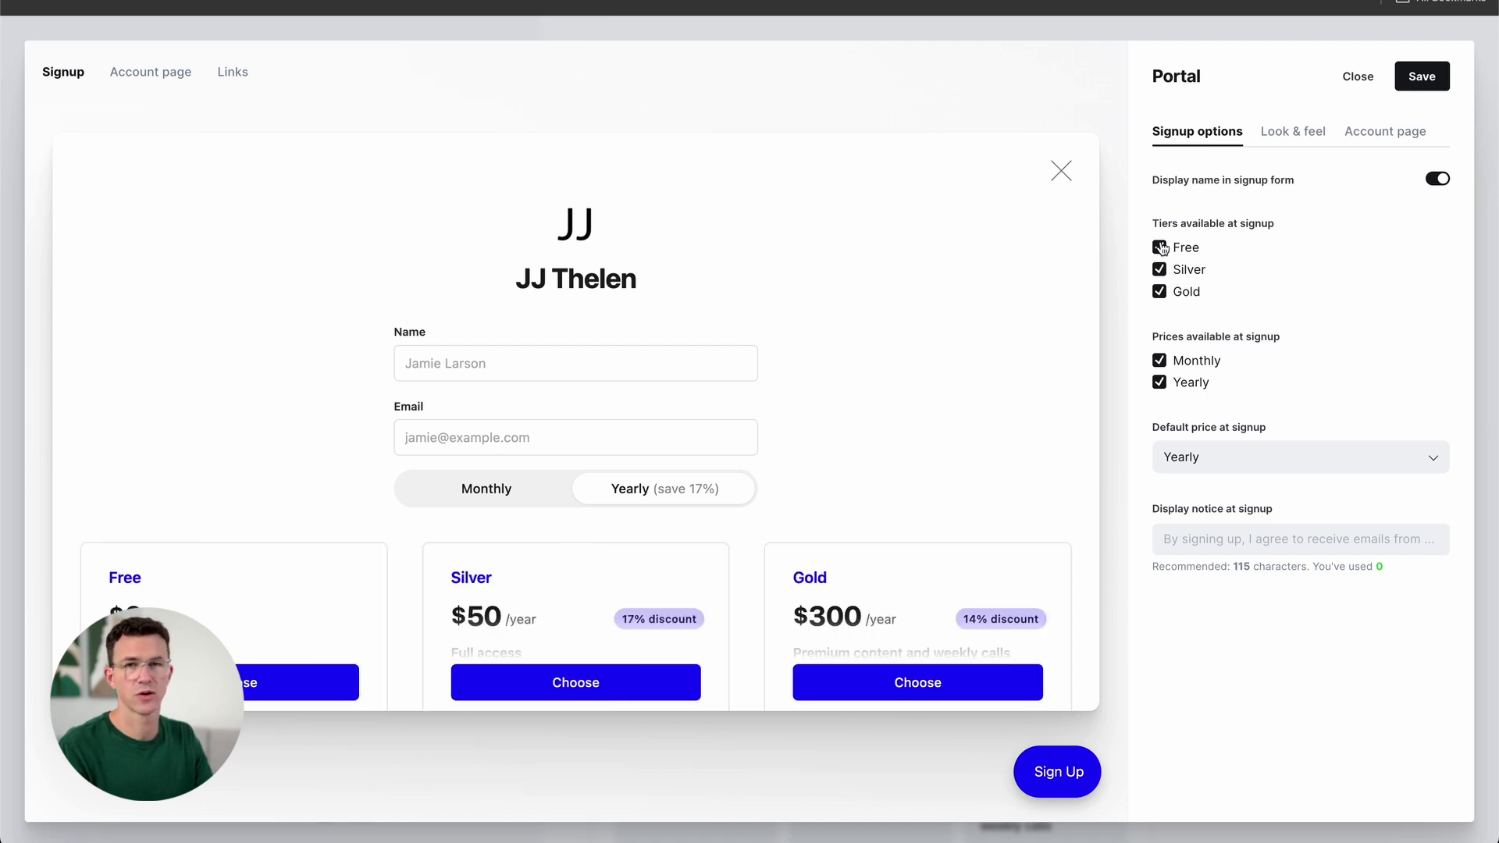
{"action": "left_click", "coordinate": [1160, 248]}
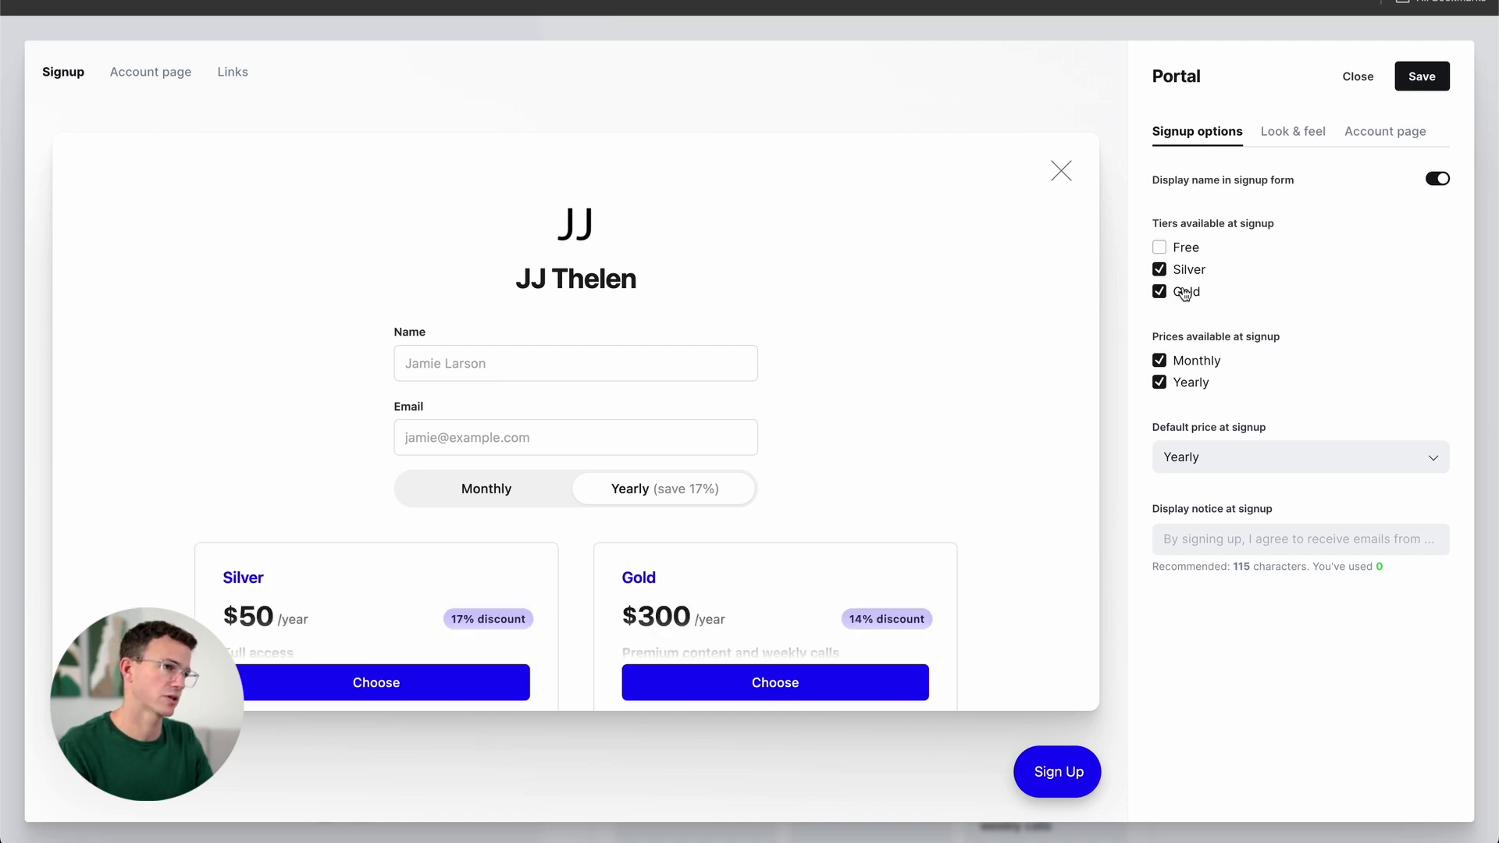
{"action": "left_click", "coordinate": [1160, 384]}
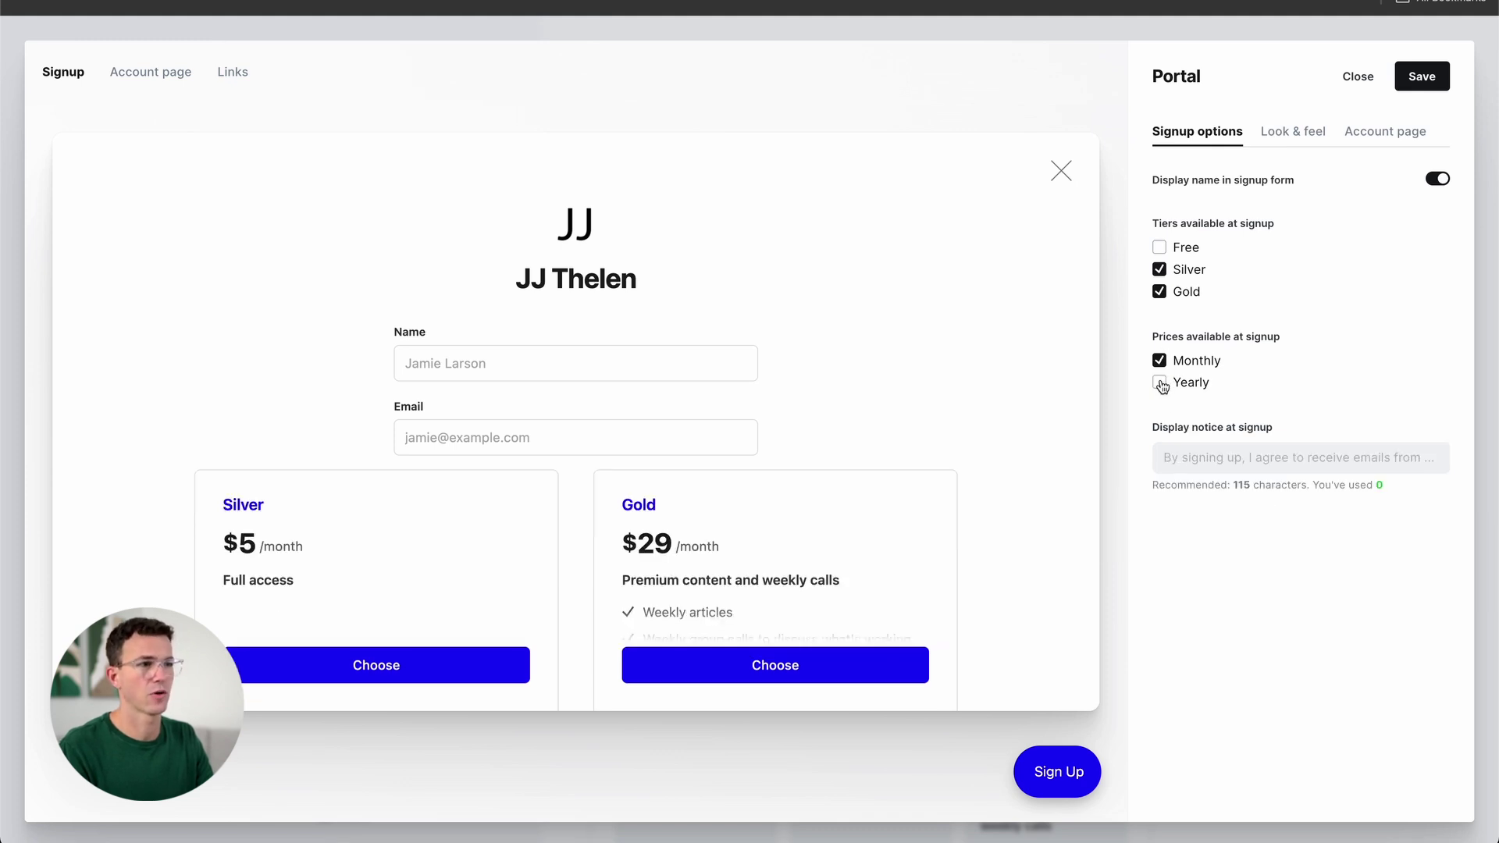
{"action": "left_click", "coordinate": [1423, 78]}
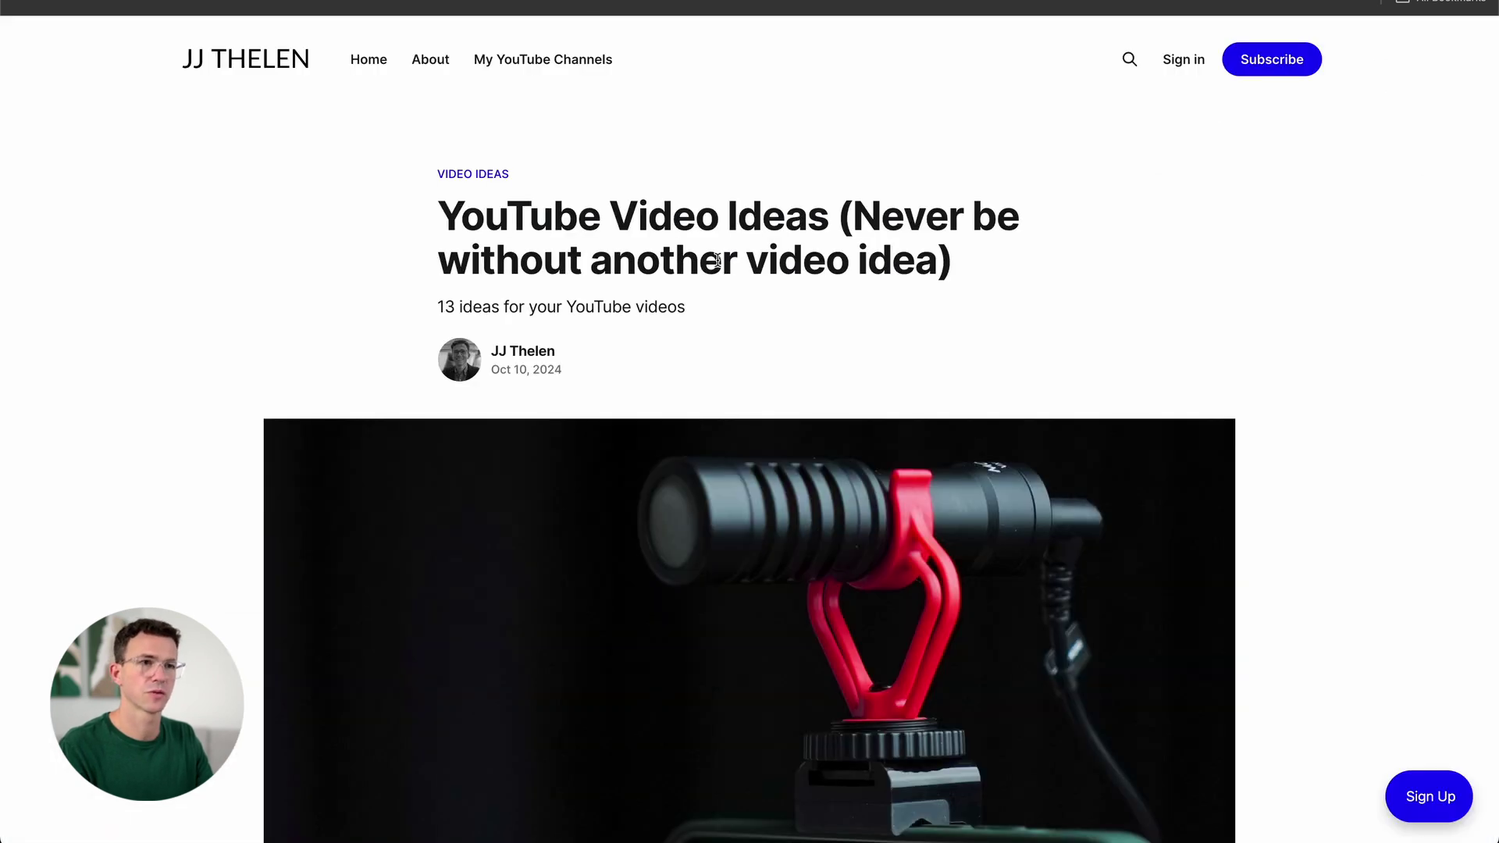
Check the post's portal lists Silver and Gold, then switch the admin to dark mode.
{"action": "scroll", "coordinate": [717, 260], "scroll_direction": "down", "scroll_amount": 10}
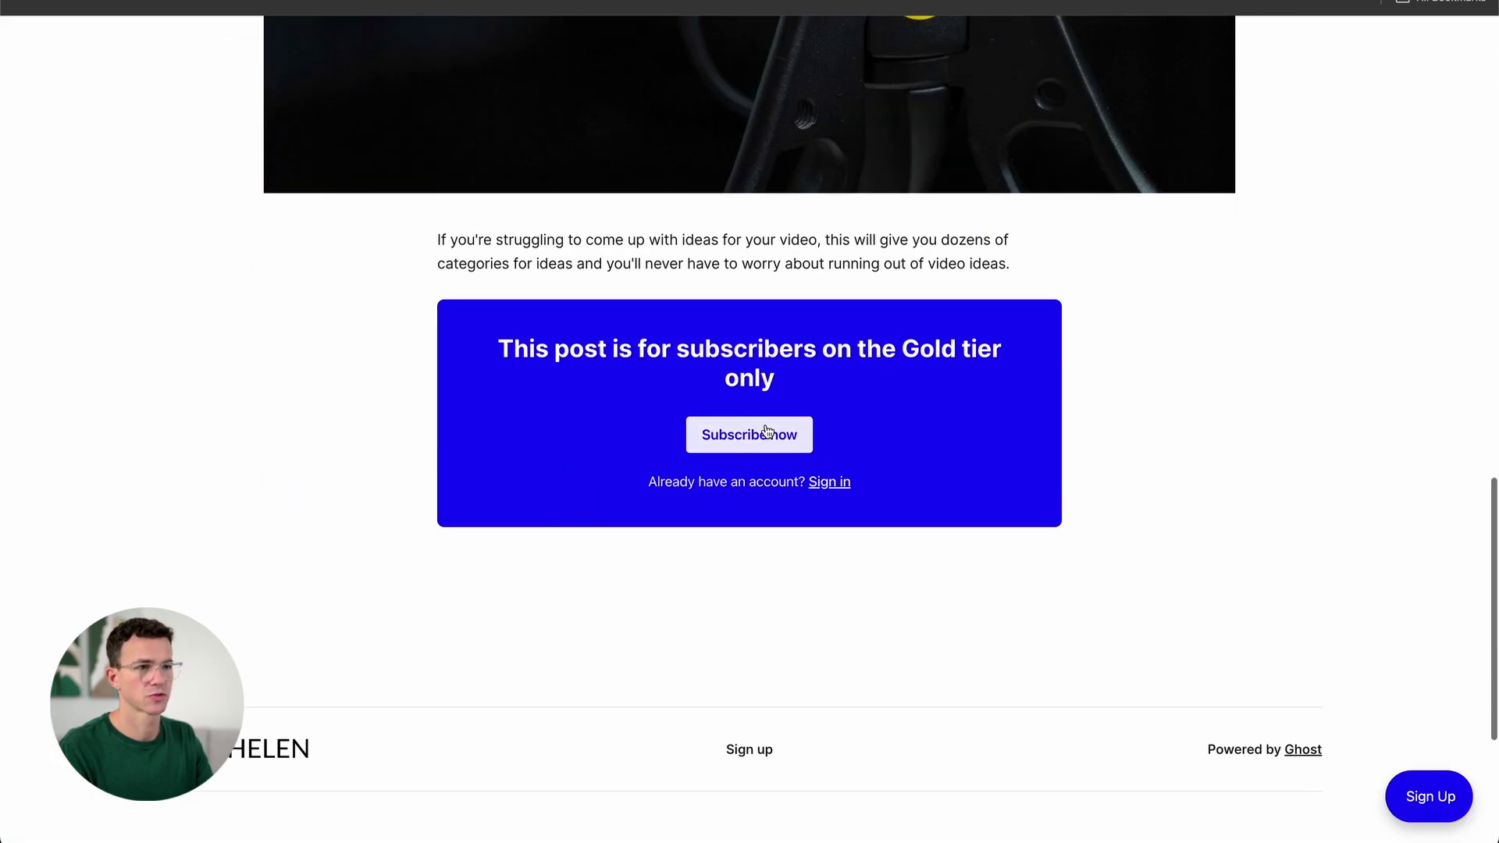
{"action": "left_click", "coordinate": [766, 432]}
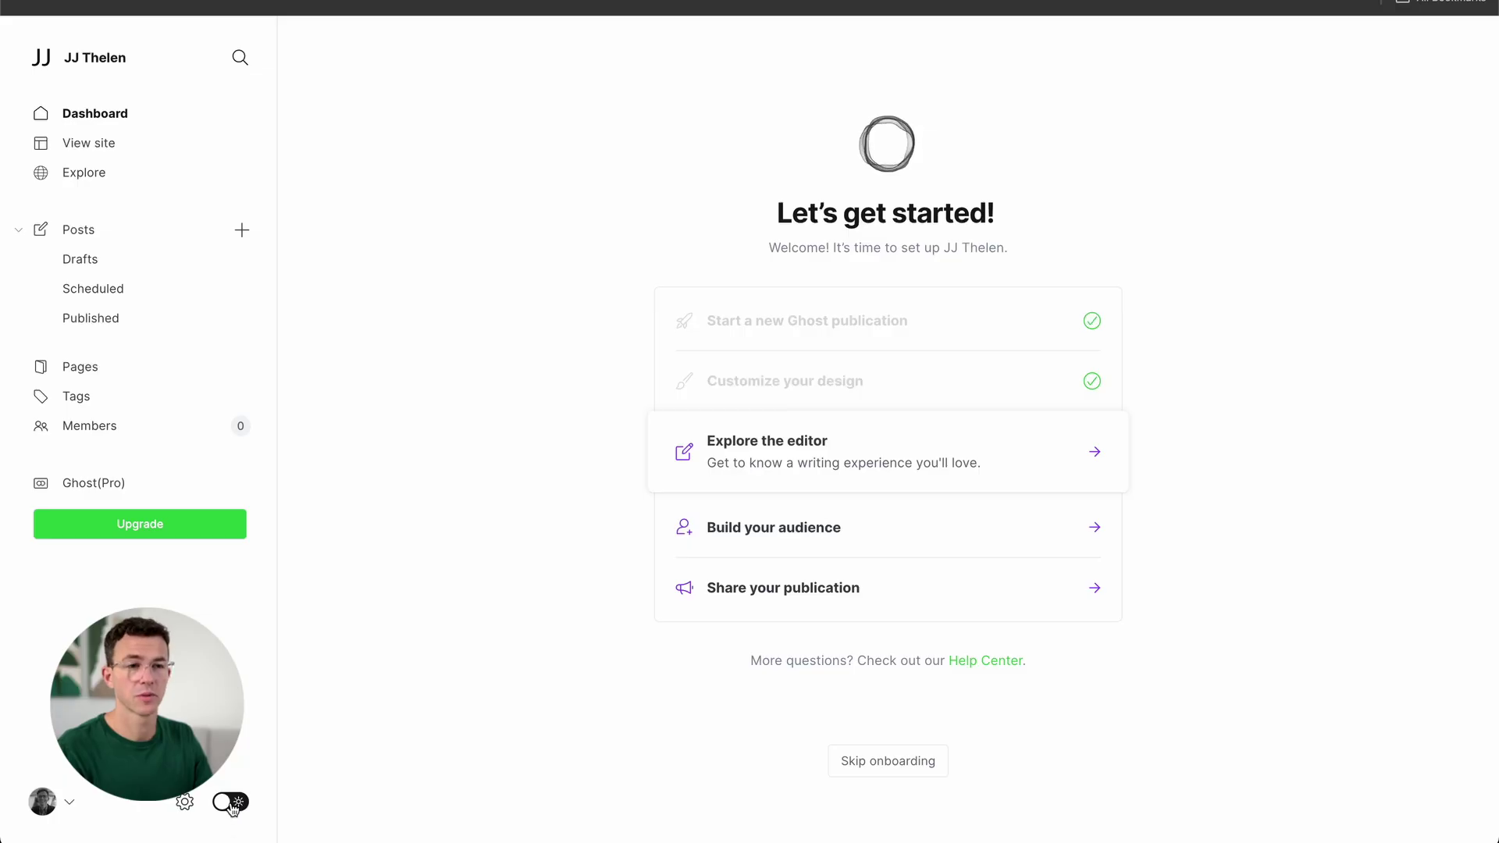
{"action": "left_click", "coordinate": [230, 804]}
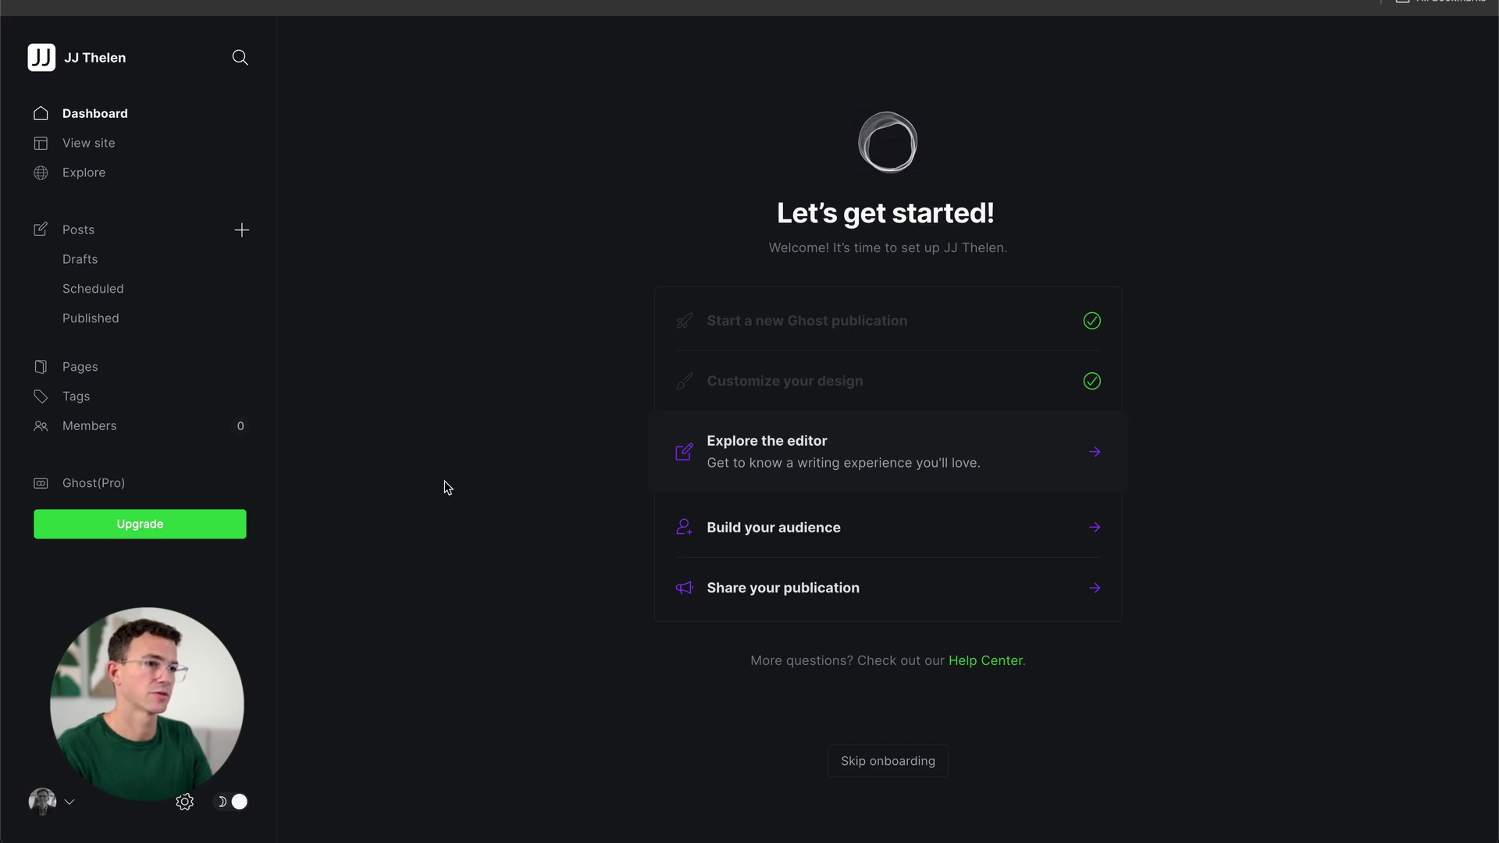
Back on the dashboard, add yourself as a test member and bring up Share your publication.
{"action": "left_click", "coordinate": [968, 450]}
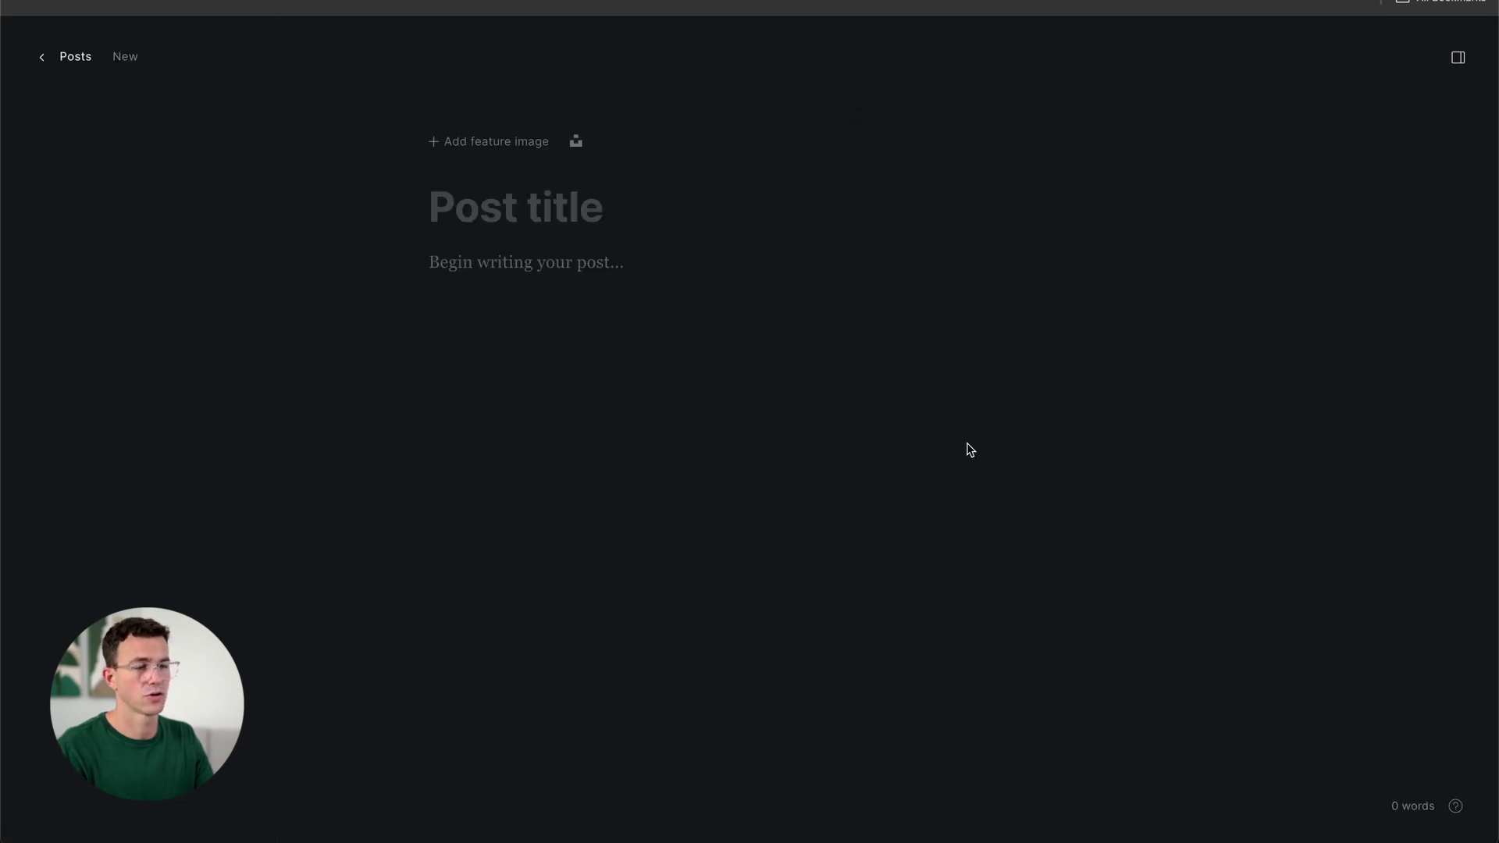
{"action": "left_click", "coordinate": [45, 58]}
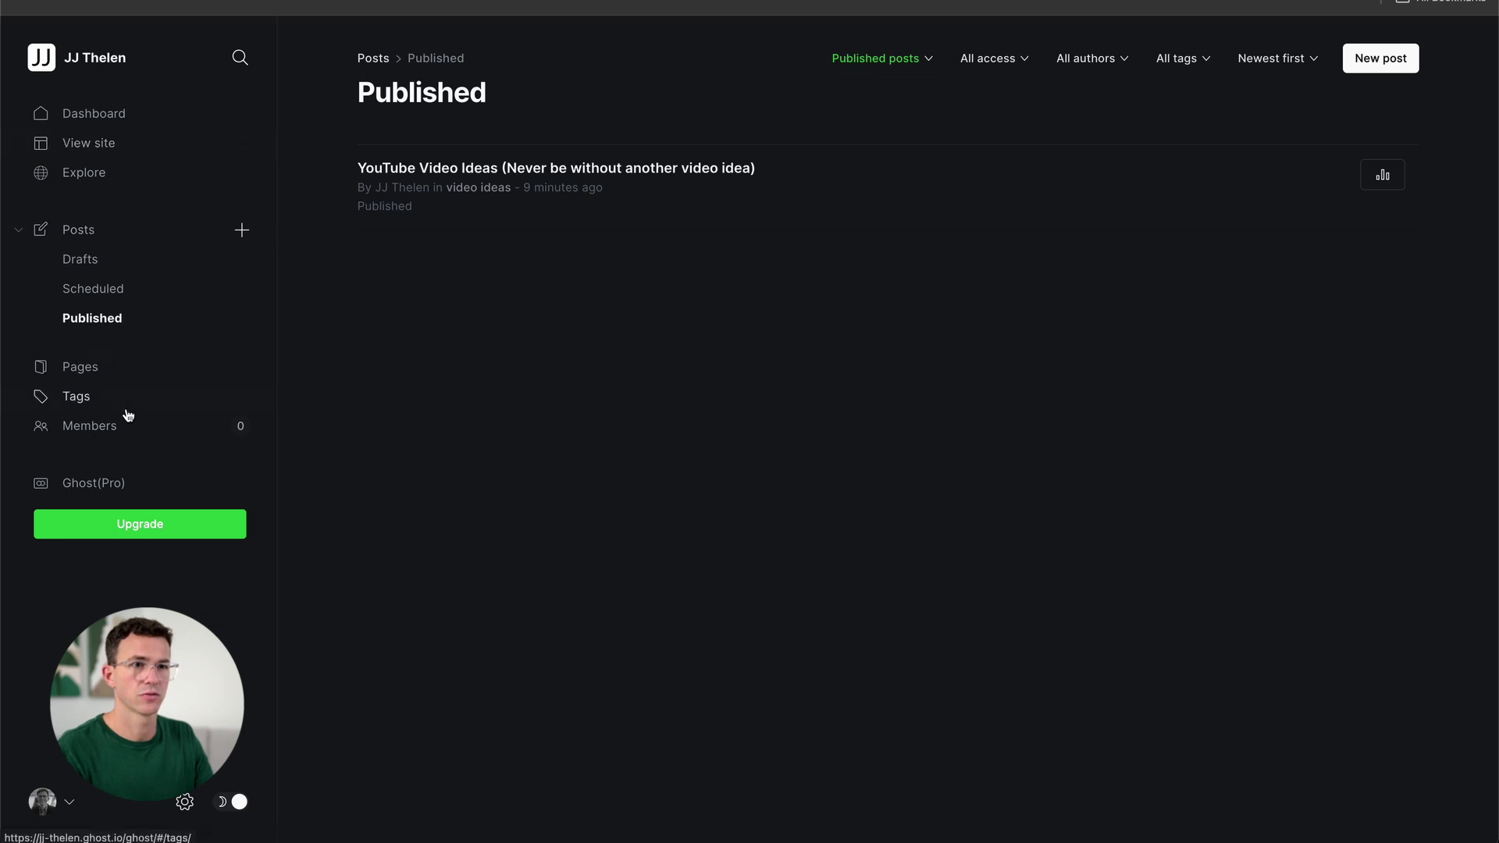
{"action": "left_click", "coordinate": [92, 115]}
{"action": "left_click", "coordinate": [897, 515]}
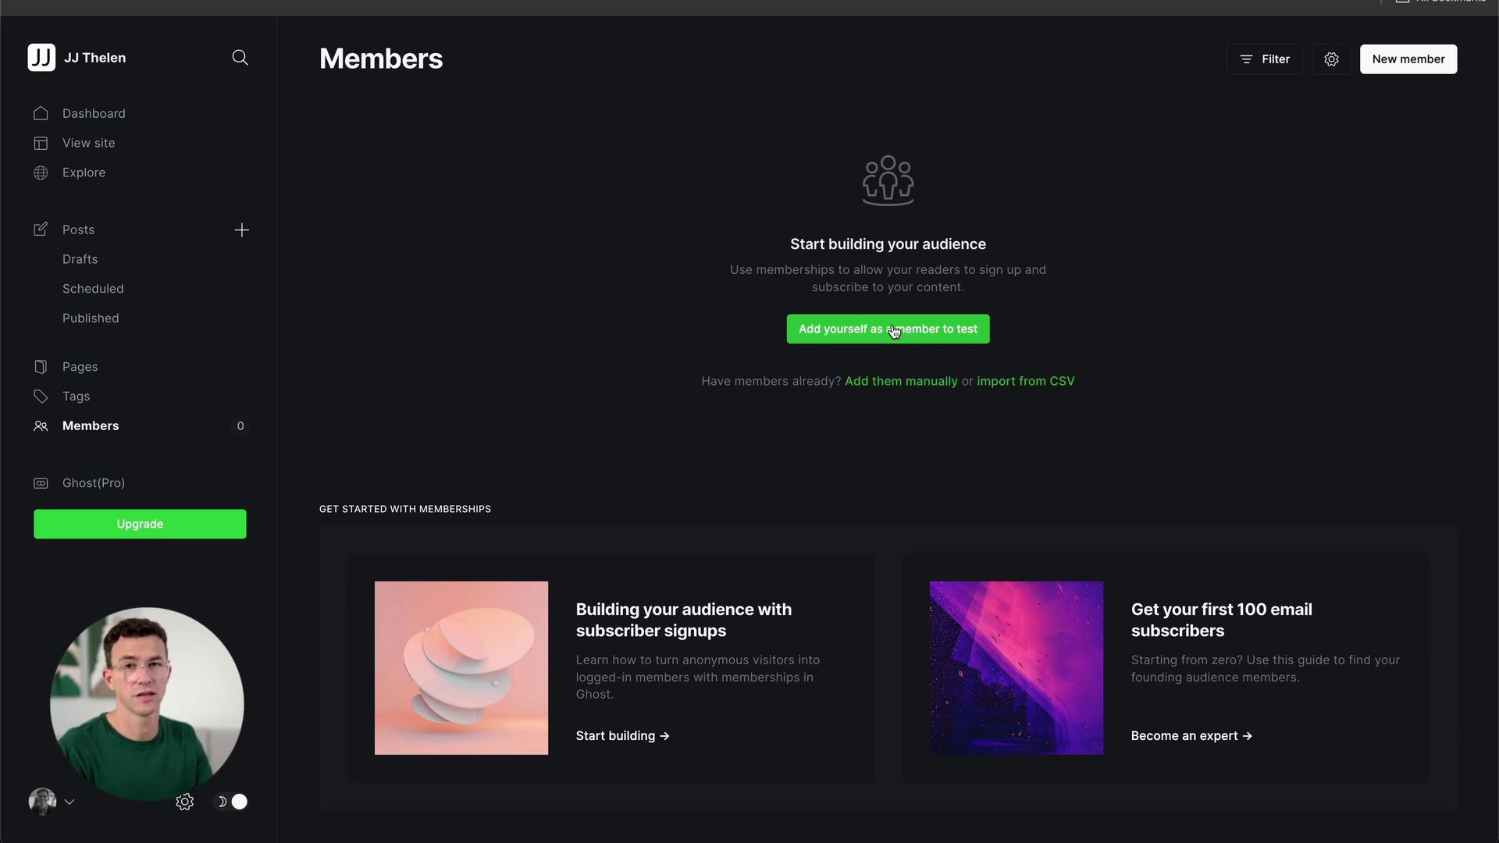
{"action": "left_click", "coordinate": [894, 332]}
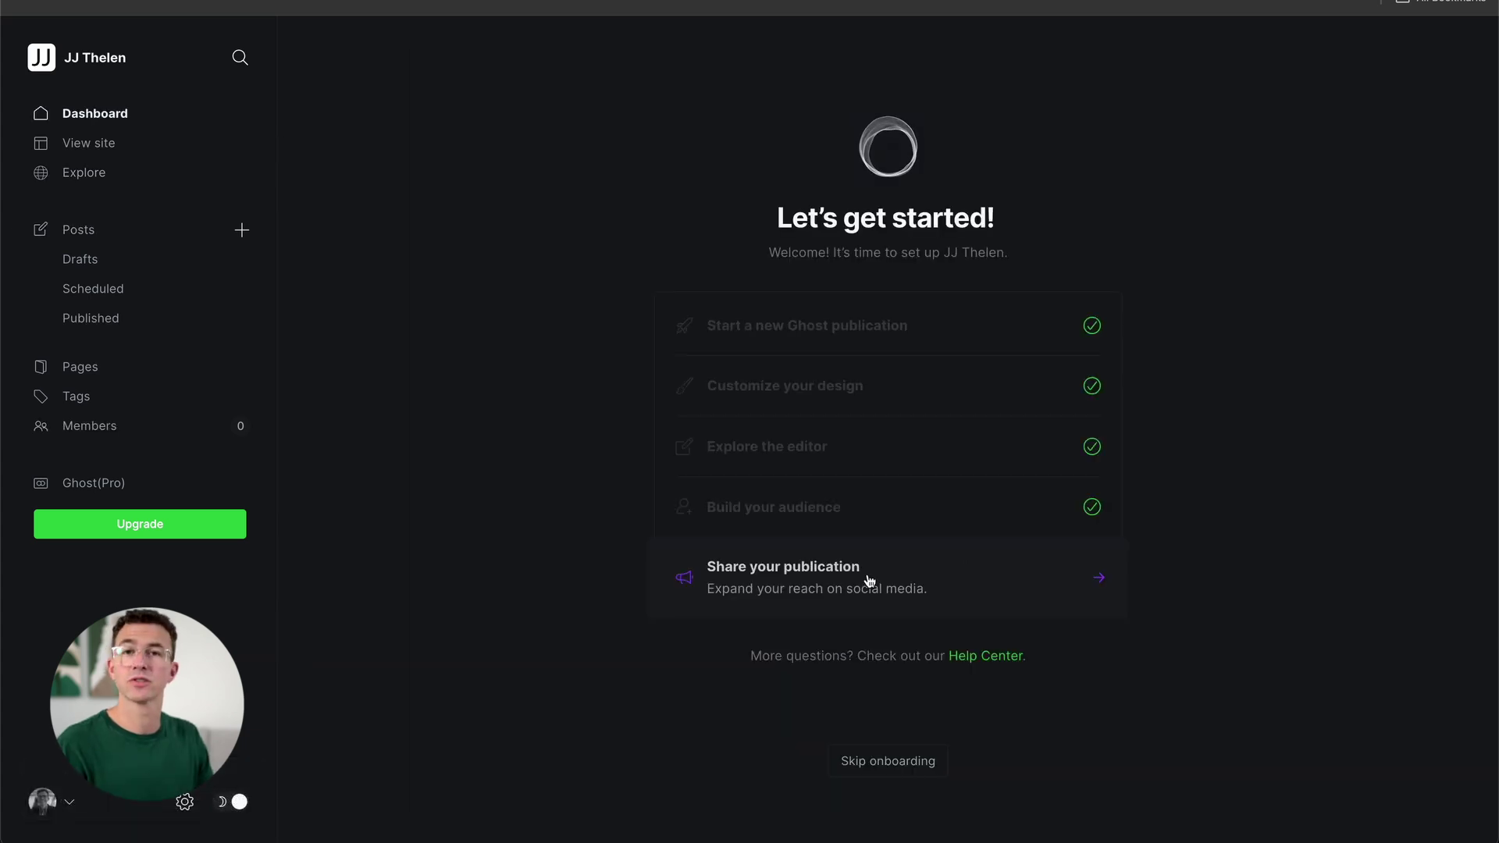
{"action": "left_click", "coordinate": [869, 580]}
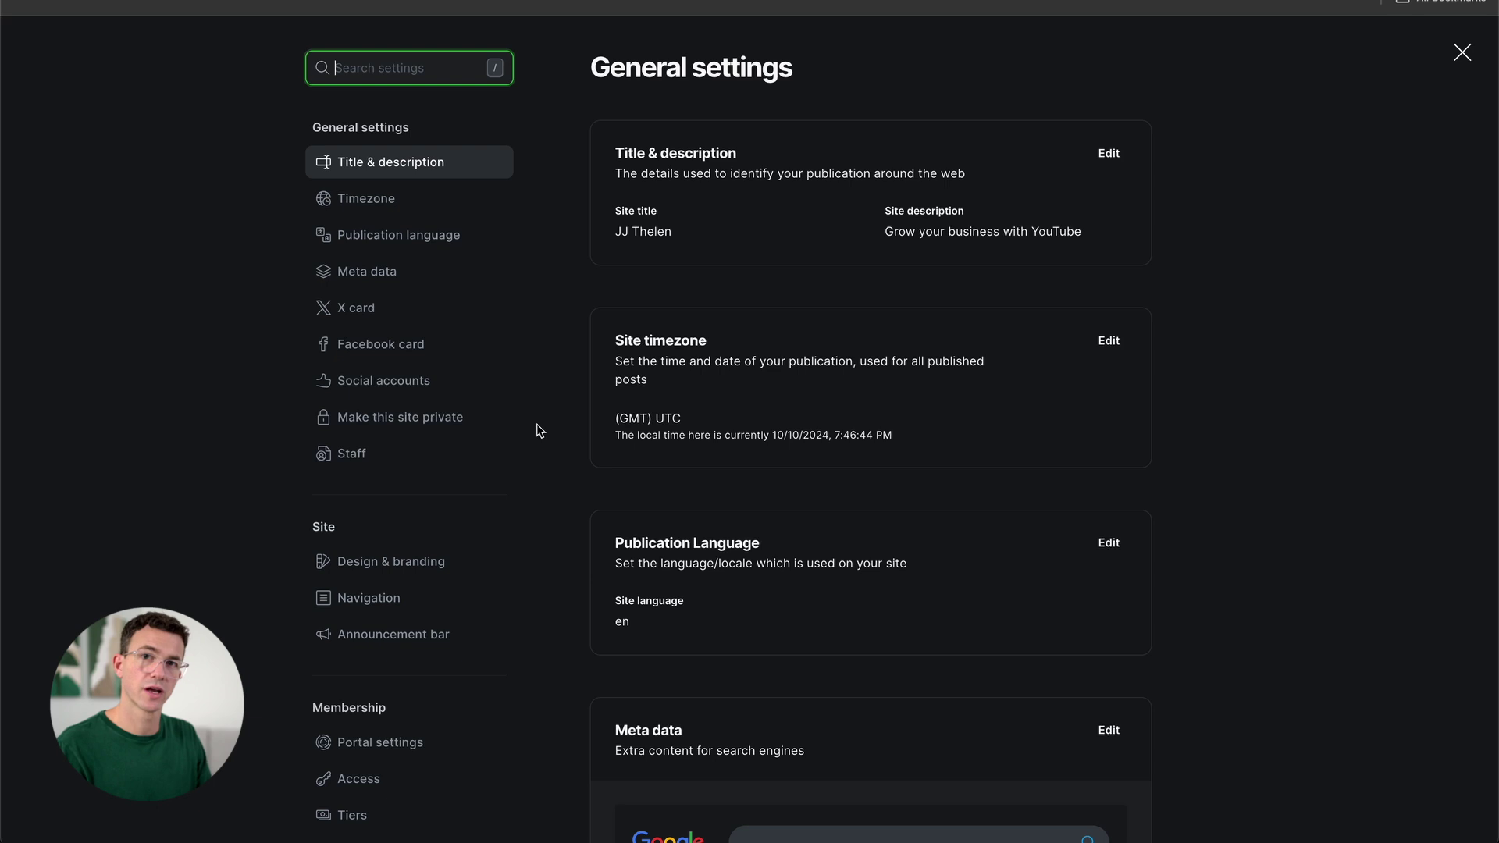
Open and dismiss the staff Invite people form, then scroll down to the Danger zone.
{"action": "left_click", "coordinate": [385, 452]}
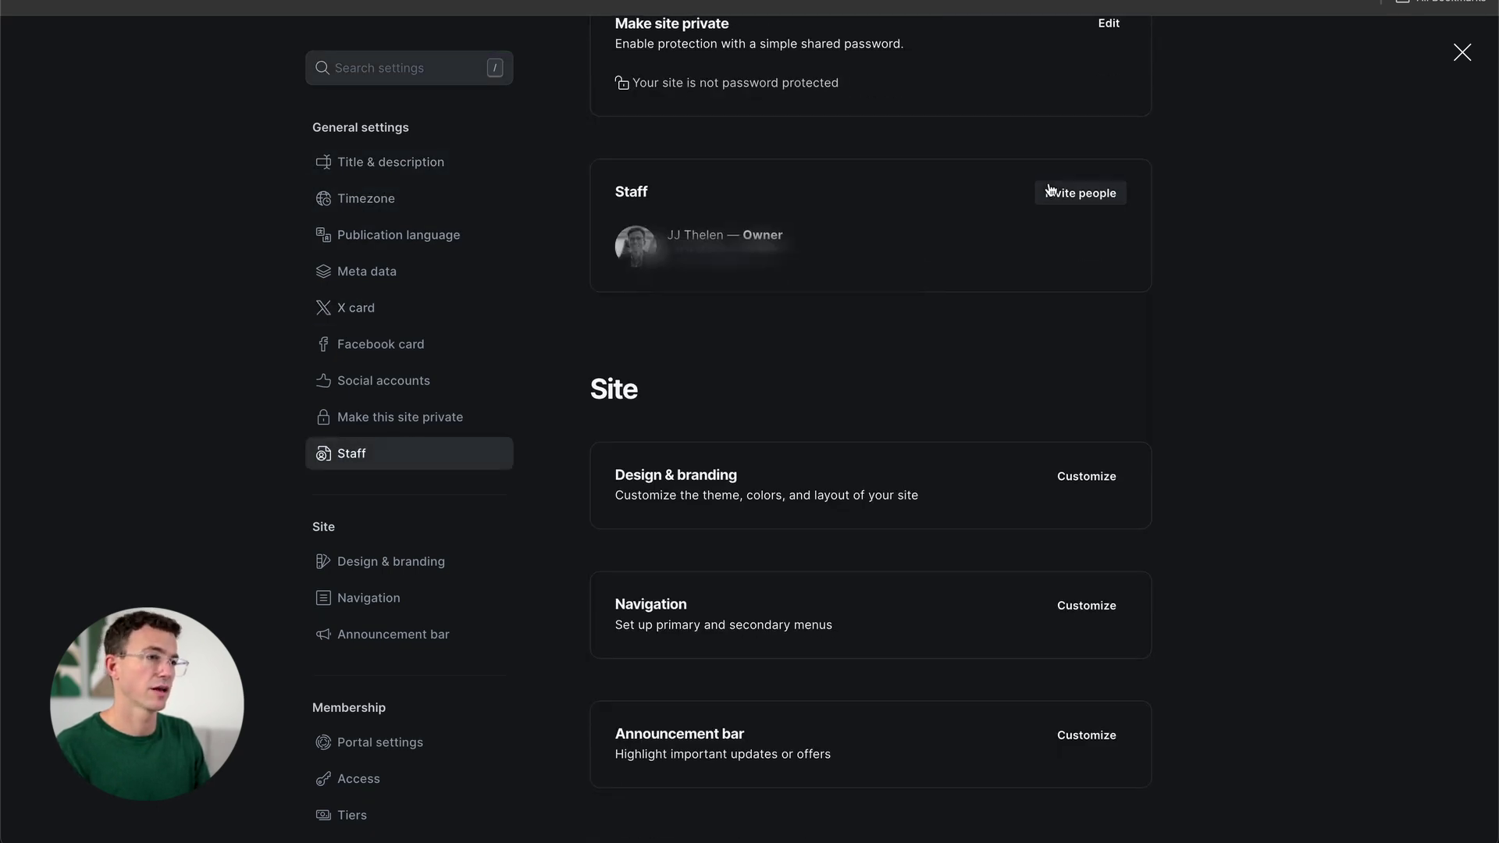
{"action": "left_click", "coordinate": [1067, 195]}
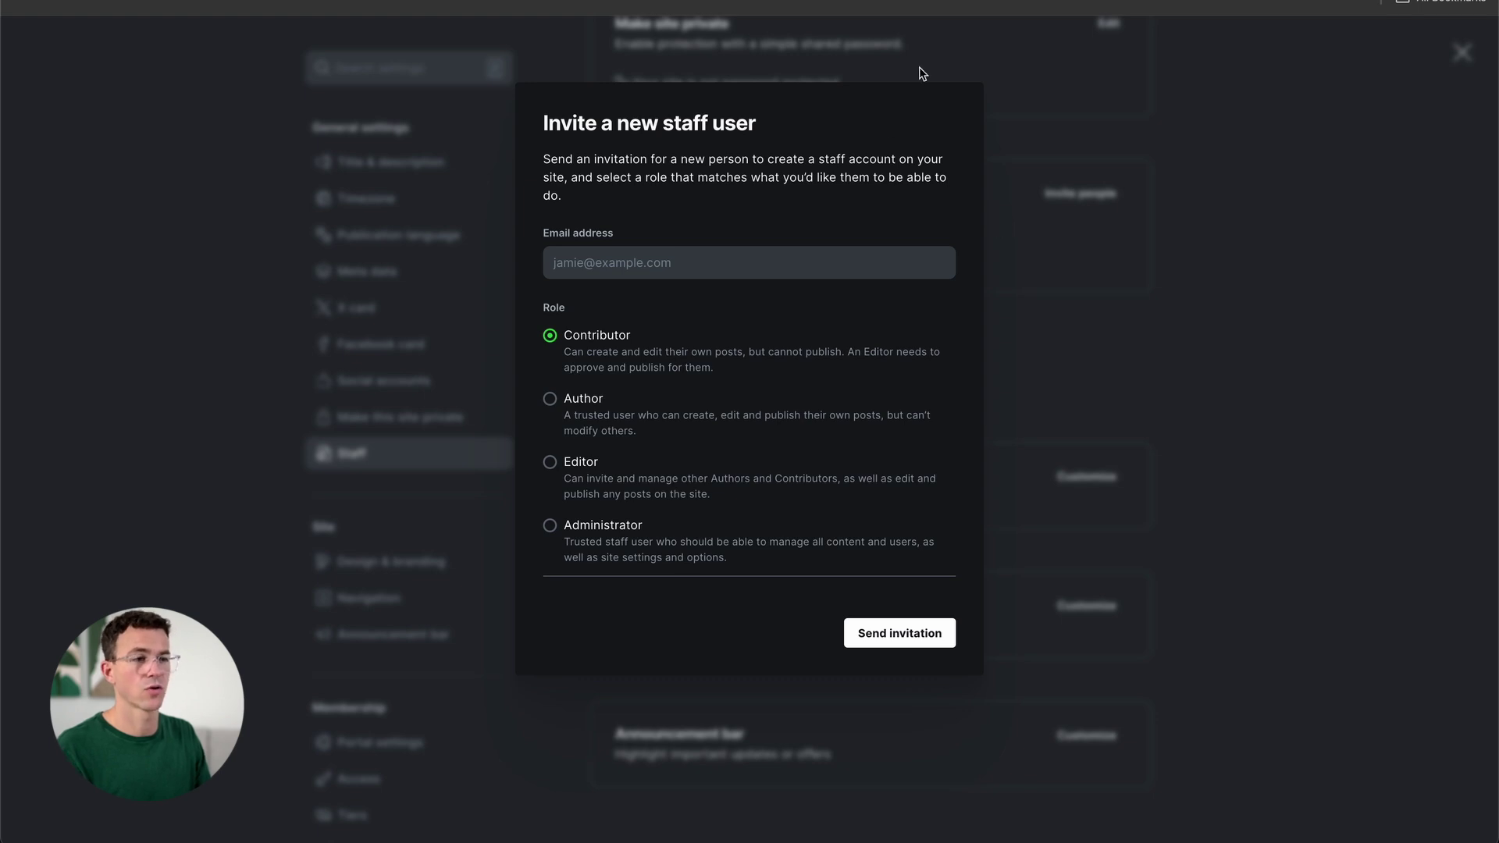
{"action": "left_click", "coordinate": [1013, 156]}
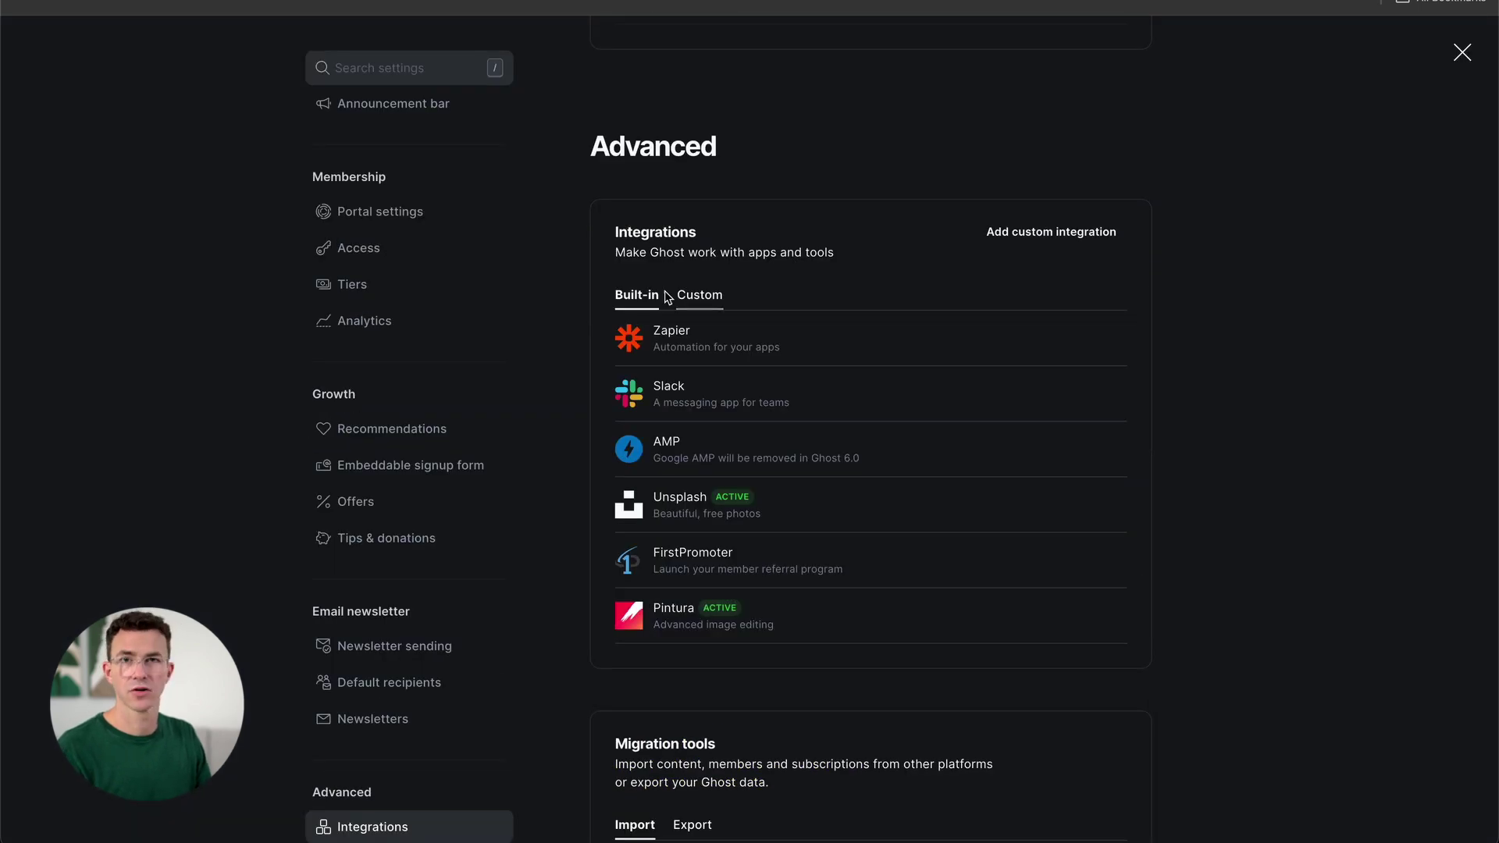
{"action": "scroll", "coordinate": [1484, 293], "scroll_direction": "down", "scroll_amount": 6}
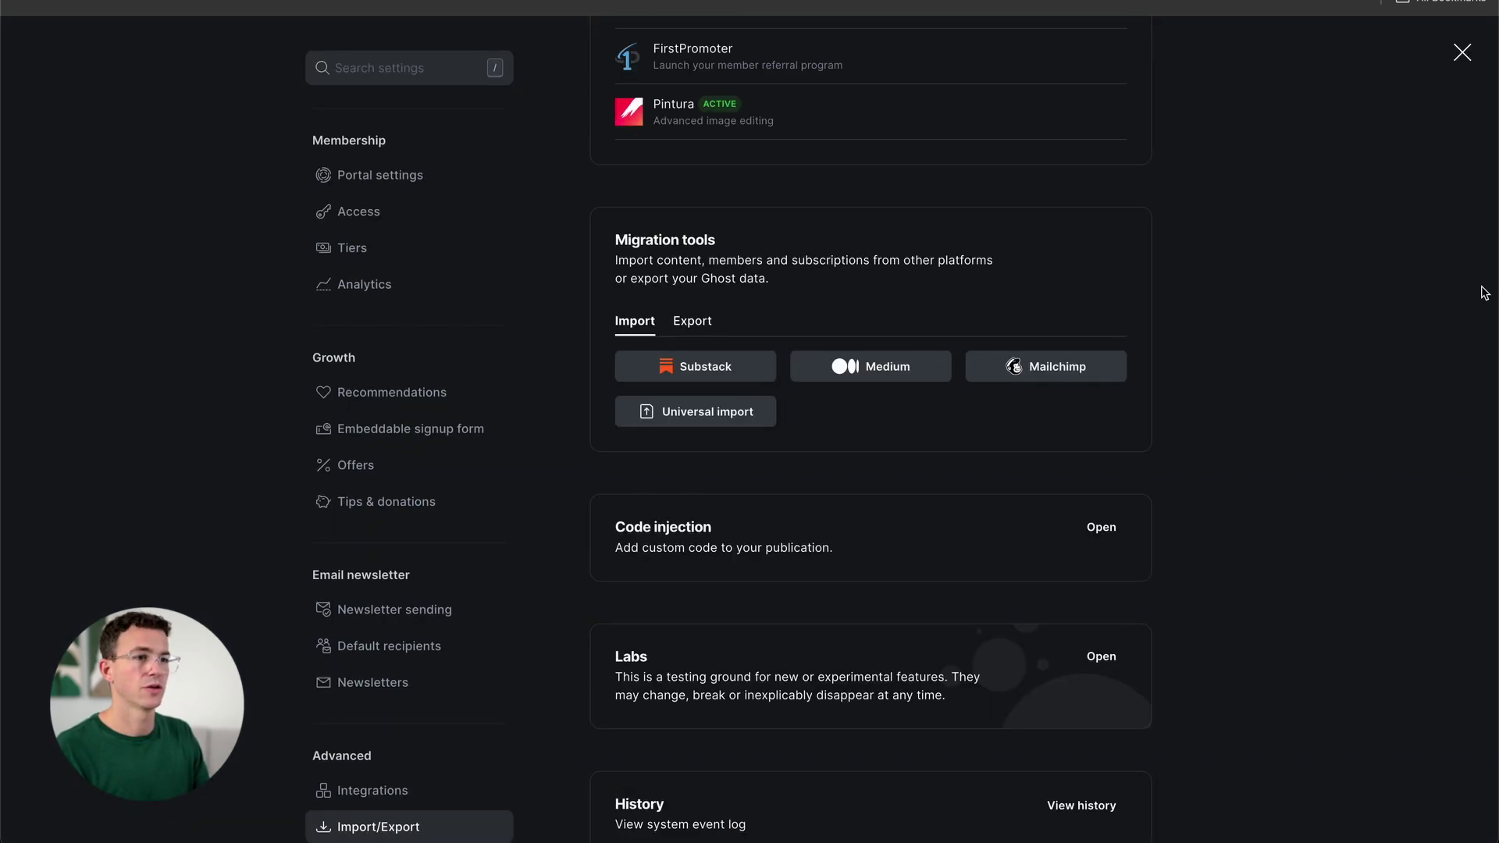
{"action": "scroll", "coordinate": [1484, 292], "scroll_direction": "down", "scroll_amount": 5}
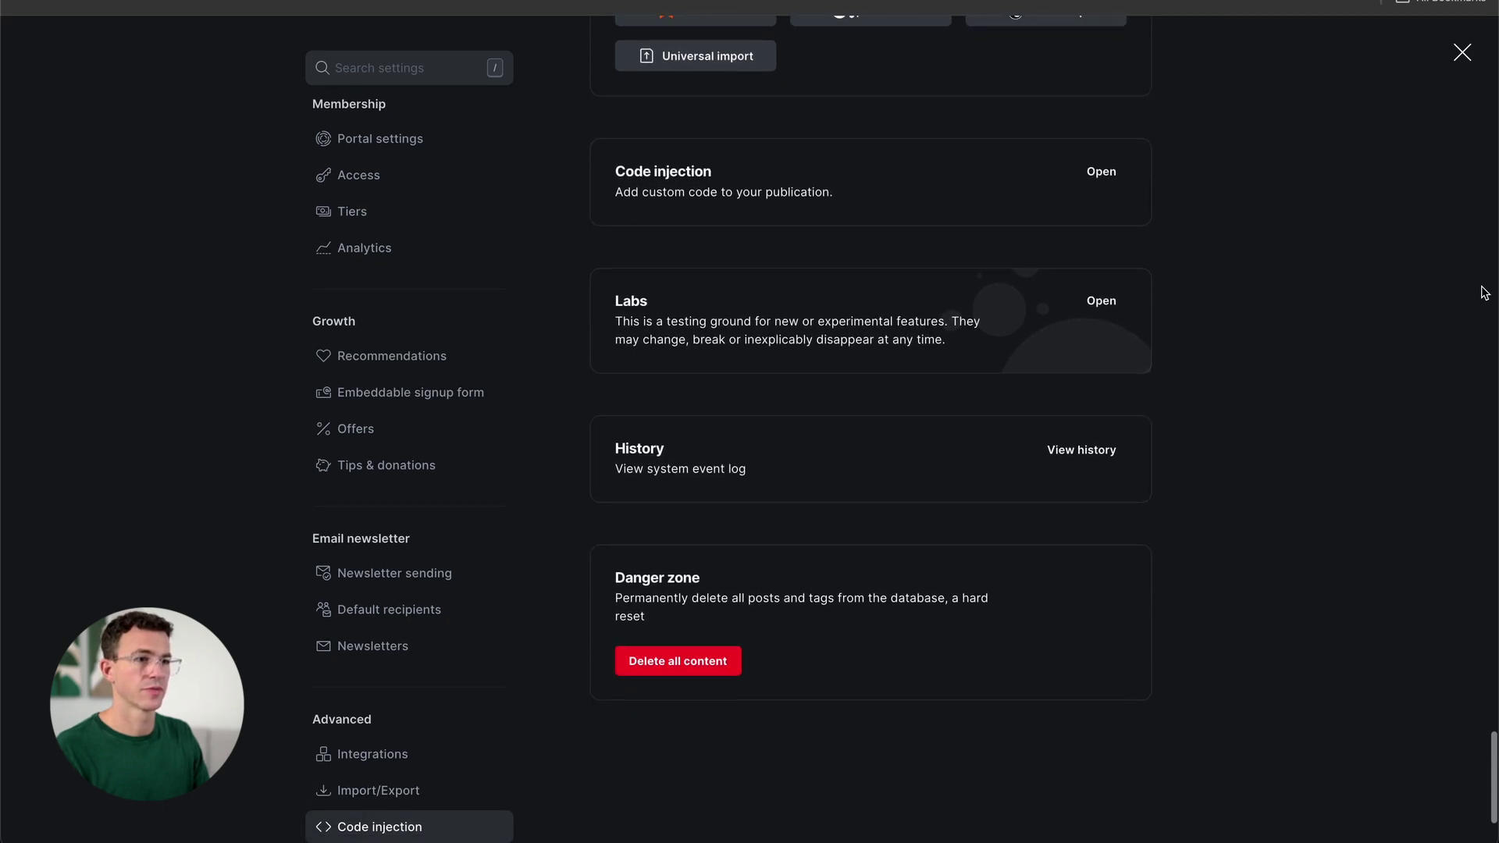
{"action": "scroll", "coordinate": [1484, 293], "scroll_direction": "down", "scroll_amount": 3}
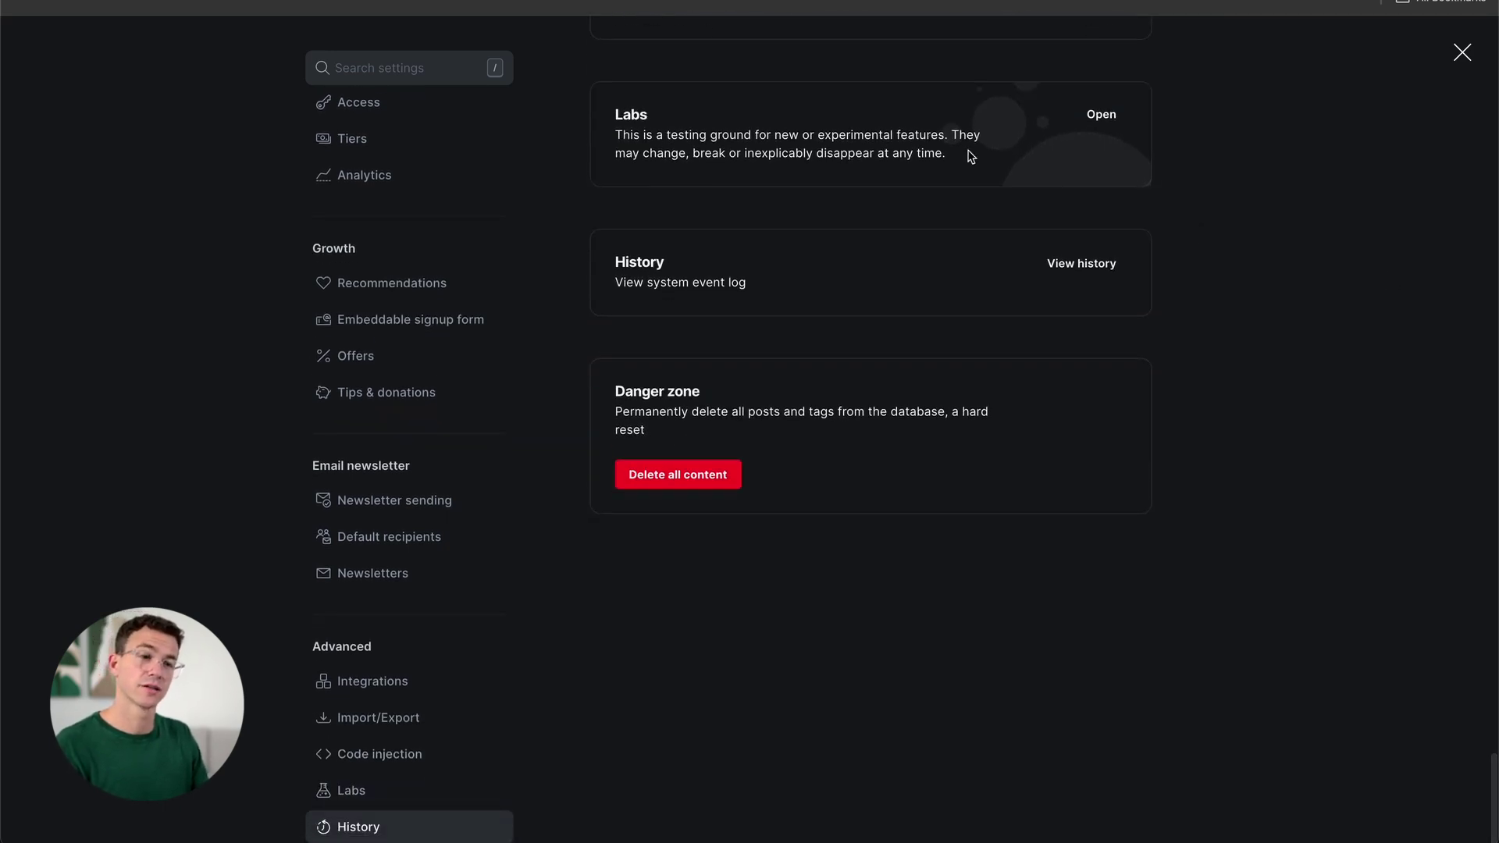